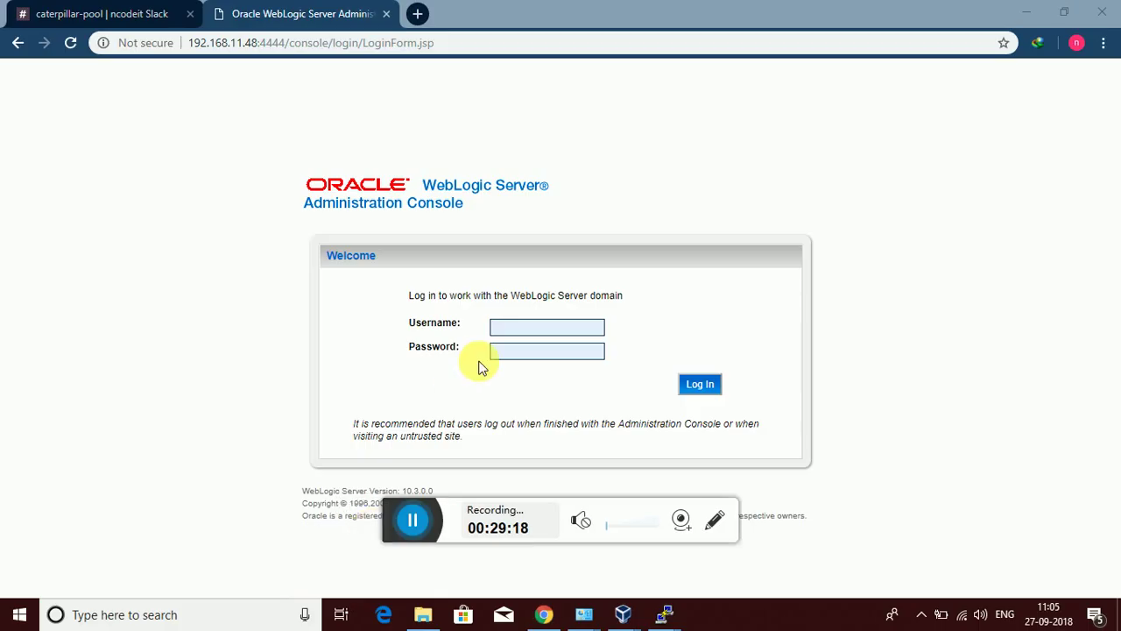
# Log in to the WebLogic Administration Console as the saved wlsadmin user with the admin password
pyautogui.click(524, 331)
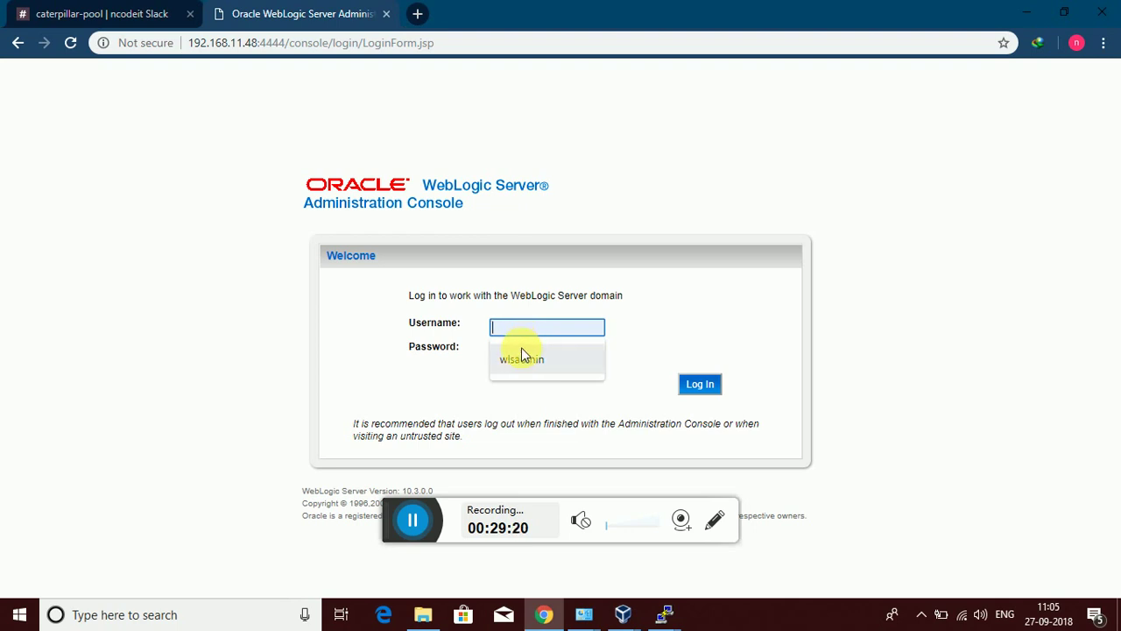
pyautogui.click(522, 359)
pyautogui.click(531, 350)
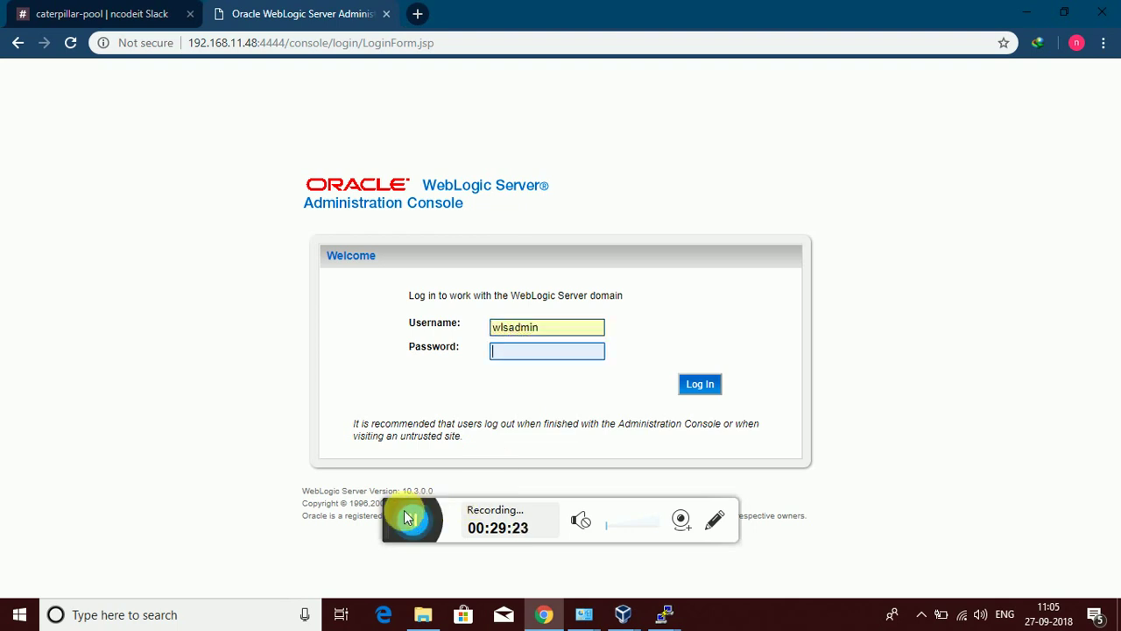
pyautogui.moveTo(406, 518); pyautogui.dragTo(391, 620)
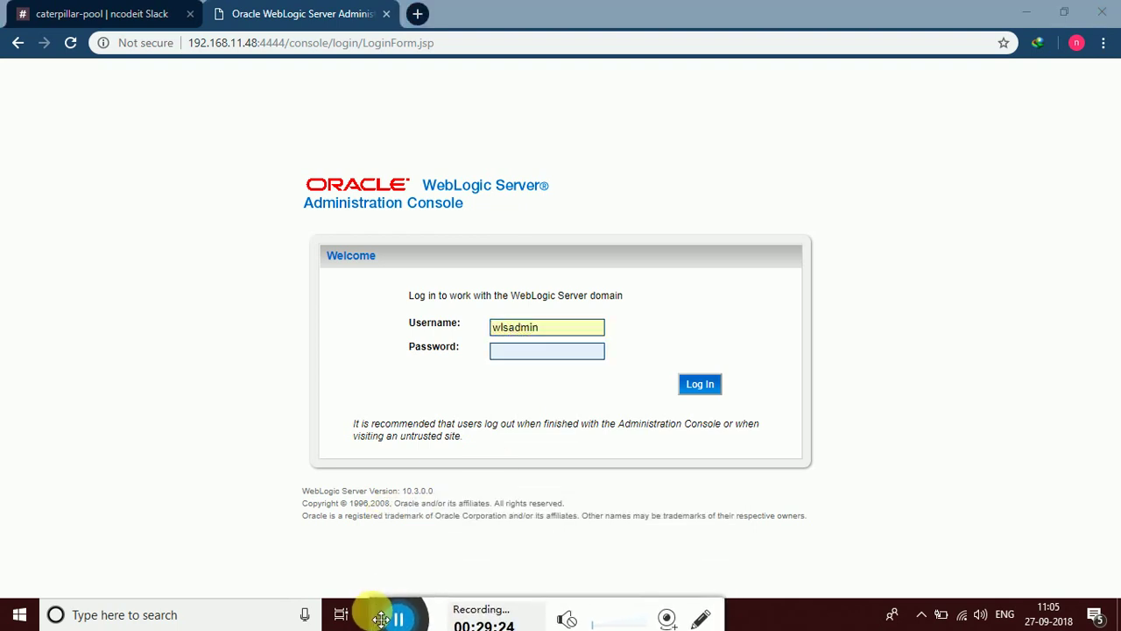
pyautogui.click(534, 354)
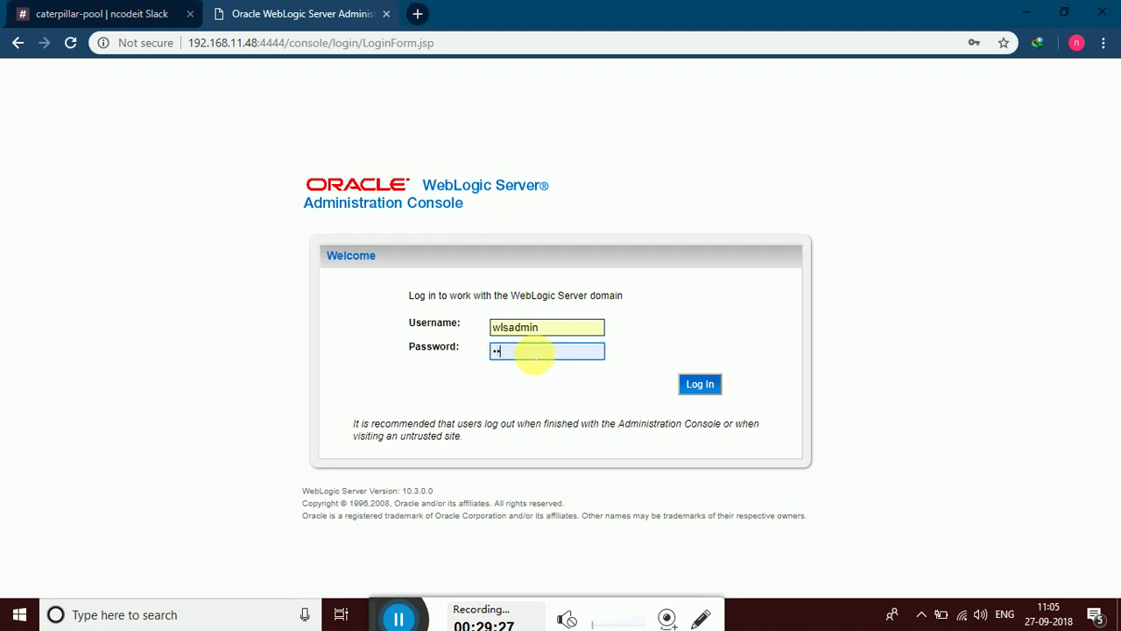
pyautogui.press('Return')
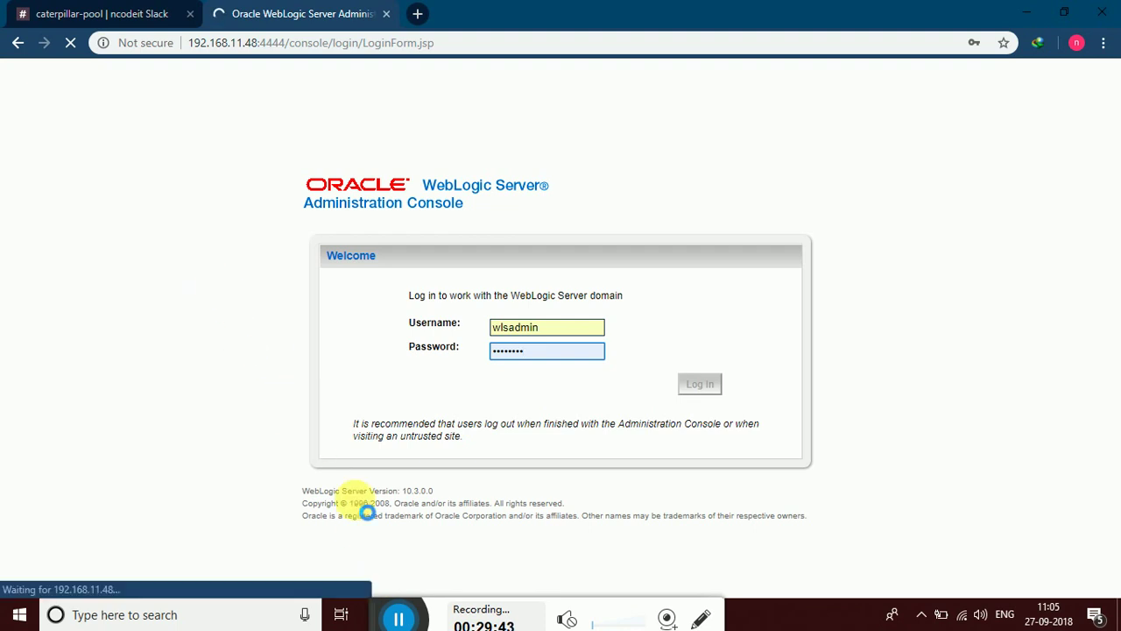
pyautogui.click(749, 623)
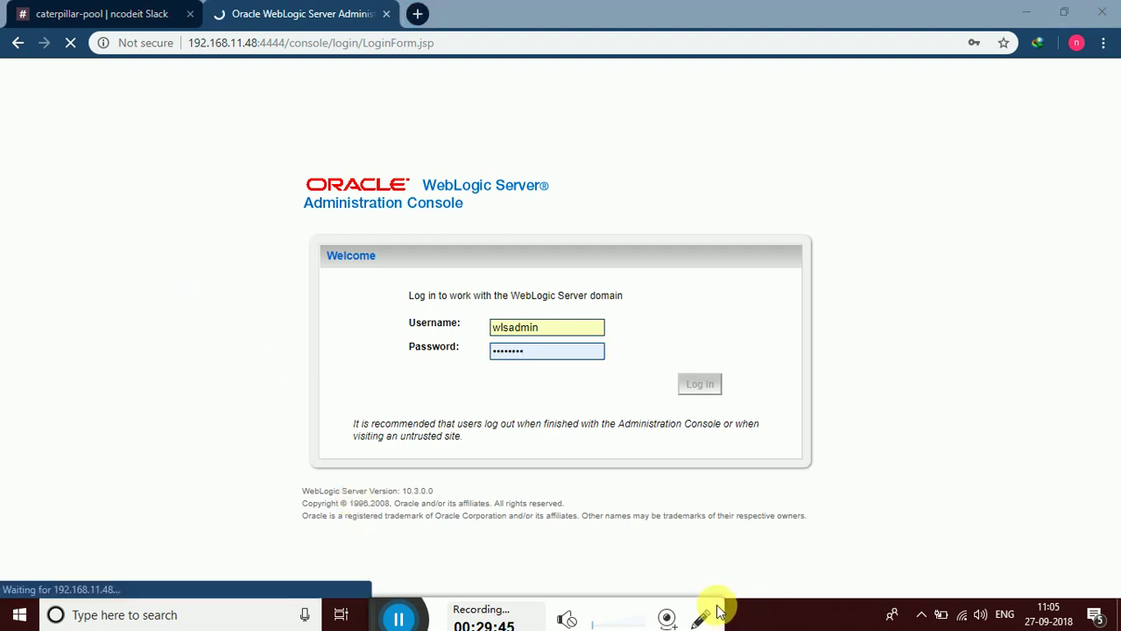
pyautogui.moveTo(381, 616); pyautogui.dragTo(740, 617)
# In the server terminal, list the domain files with ls -ltr and launch ./startMng.sh
pyautogui.moveTo(657, 616)
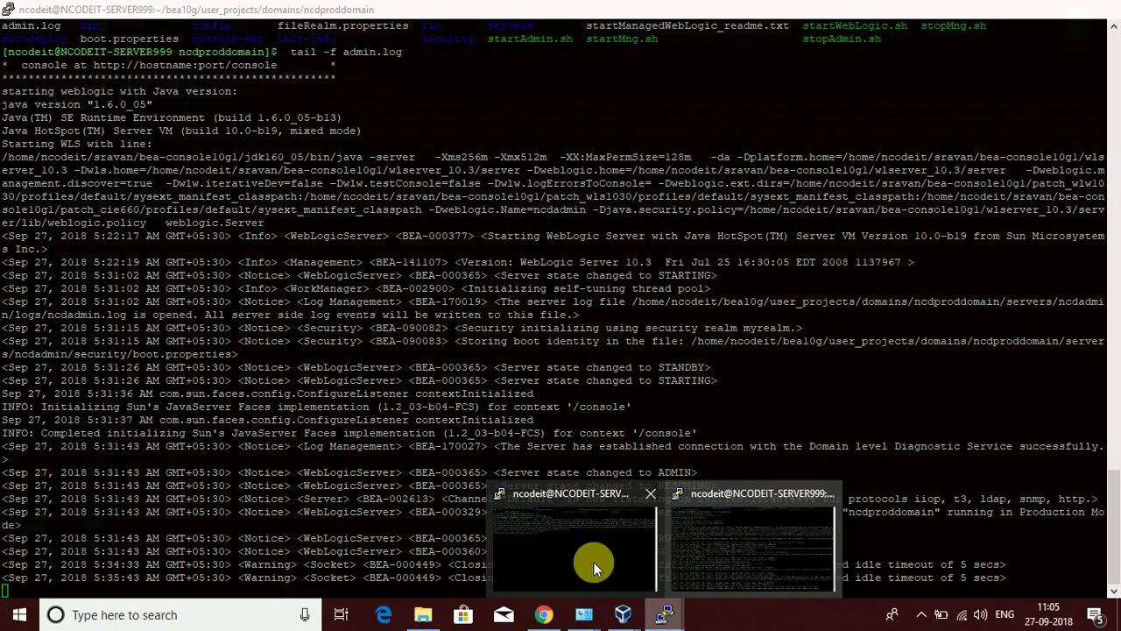
pyautogui.click(594, 560)
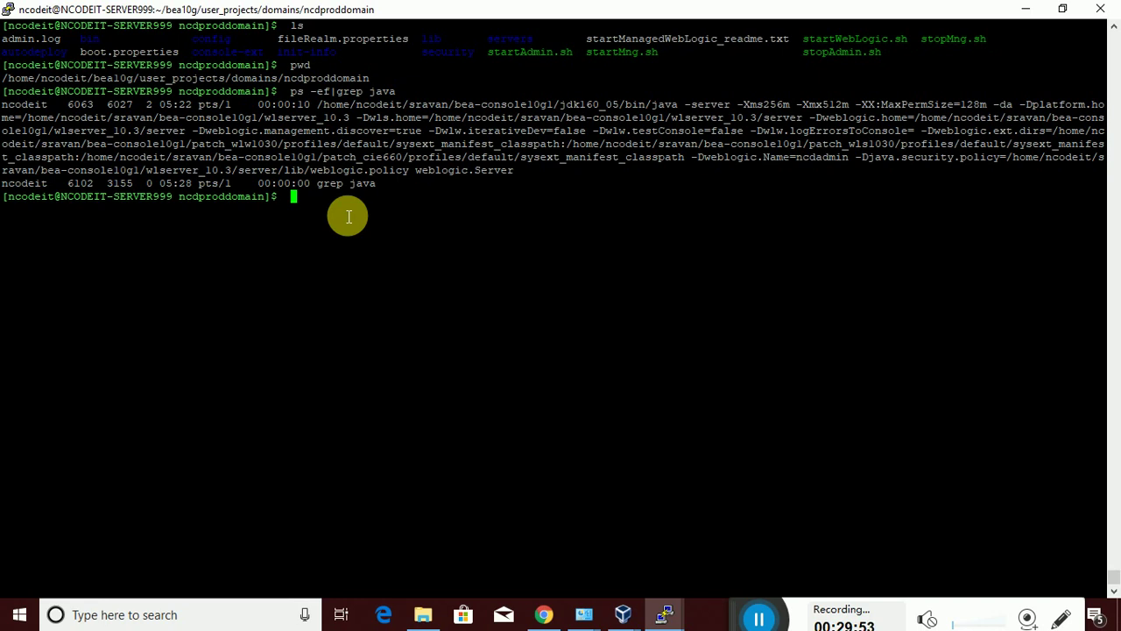
pyautogui.write('ls -ltr')
pyautogui.press('Return')
pyautogui.write('.')
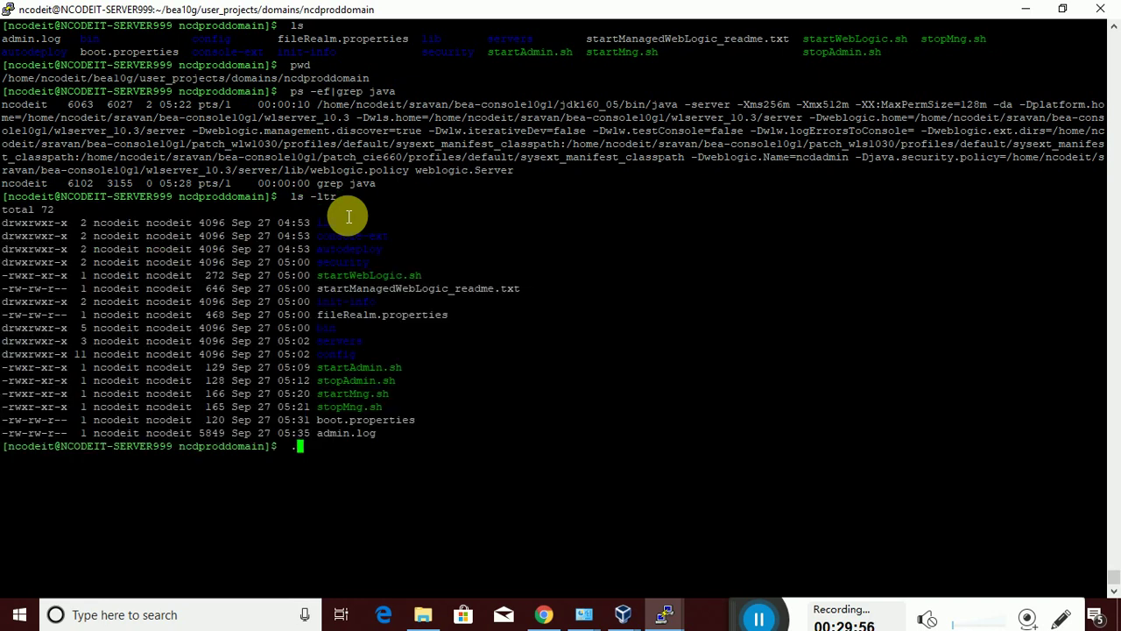
pyautogui.write('/startMn')
pyautogui.press('Tab')
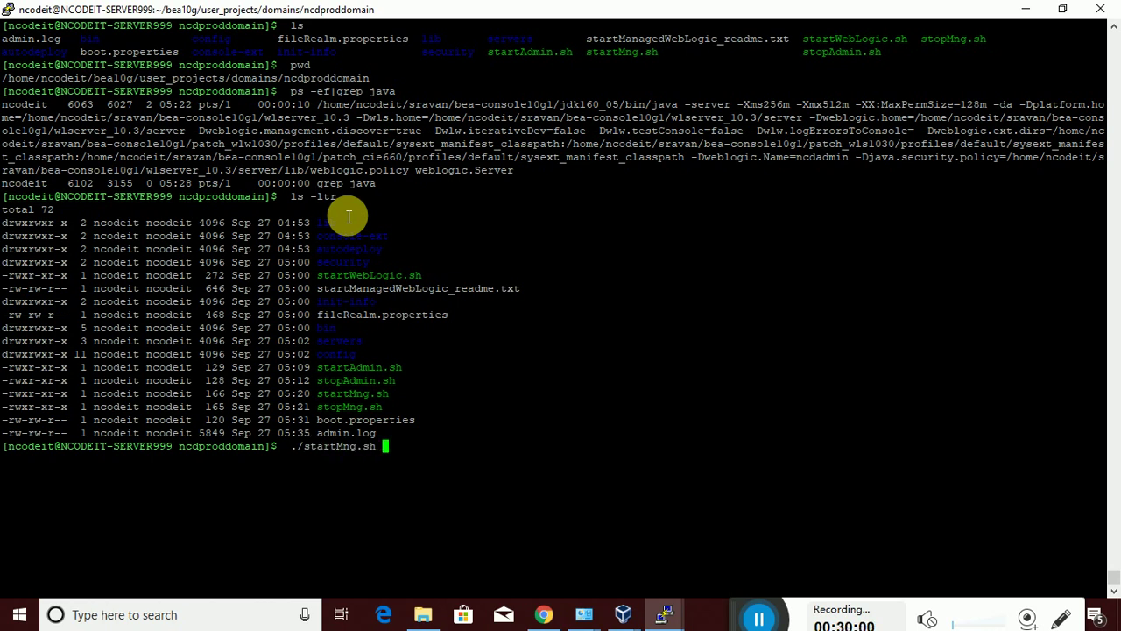
pyautogui.press('Return')
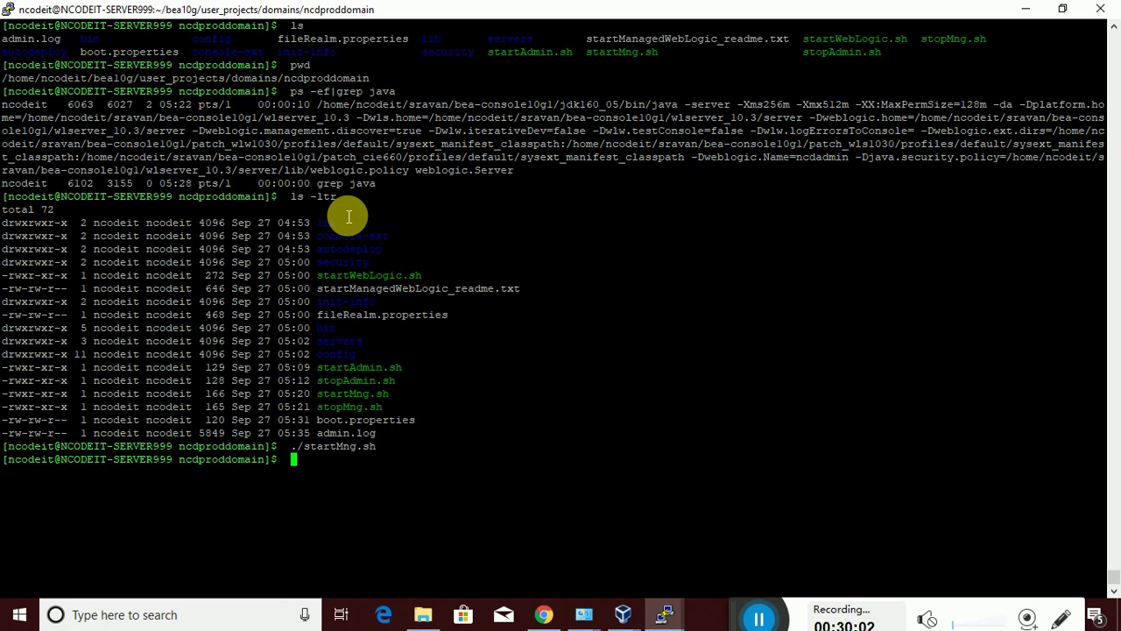
# List the running java processes with ps -ef|grep java
pyautogui.write('ps -ef|grep ajav')
pyautogui.press('BackSpace')
pyautogui.press('BackSpace')
pyautogui.press('BackSpace')
pyautogui.press('BackSpace')
pyautogui.write('java')
pyautogui.press('Return')
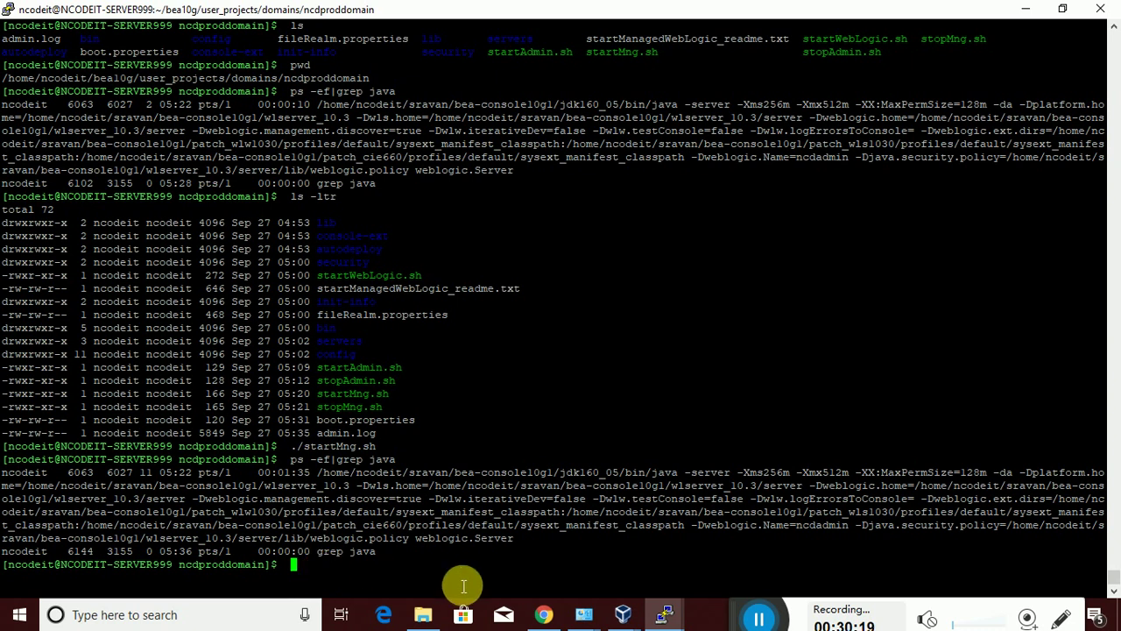
# Duplicate the session after admin.log to open a second login to 192.168.11.48
pyautogui.click(665, 614)
pyautogui.click(699, 544)
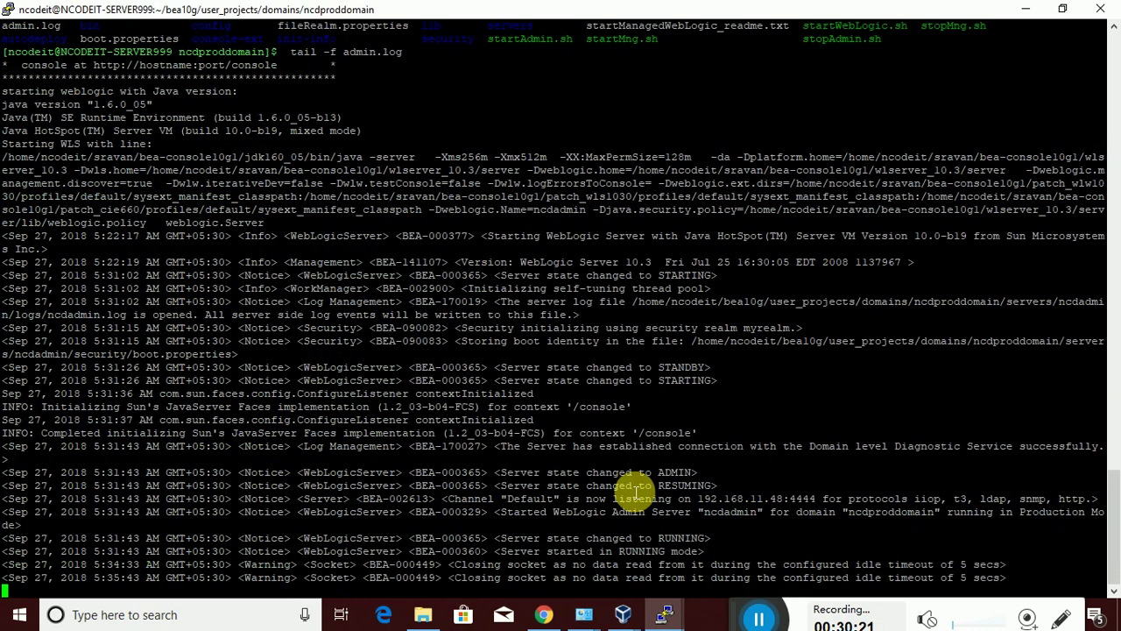
pyautogui.click(16, 11)
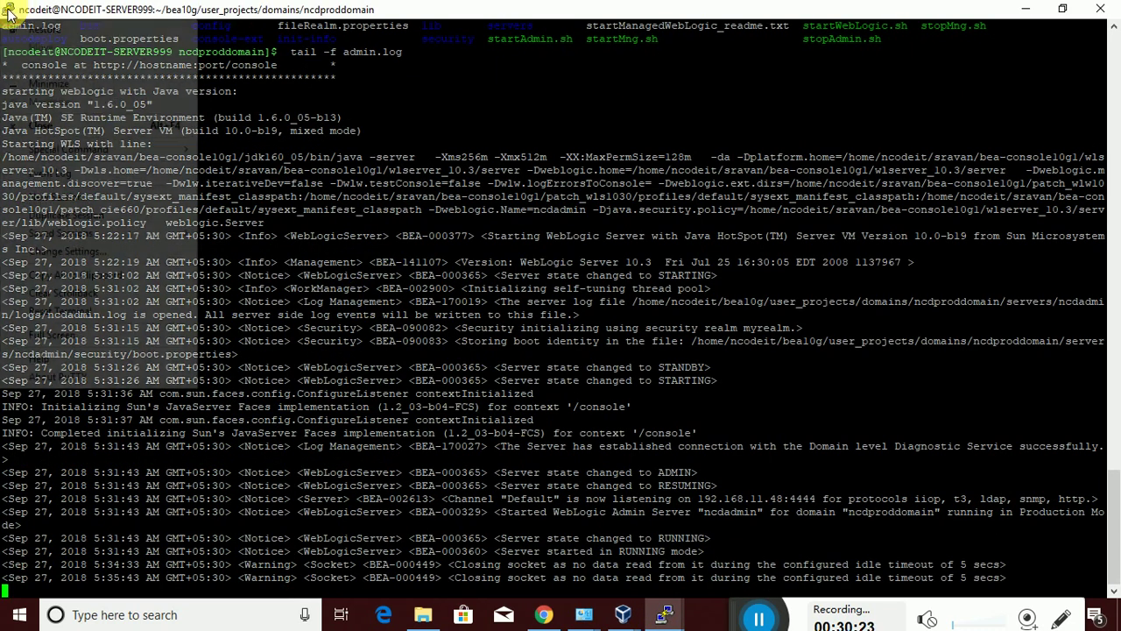
pyautogui.click(67, 216)
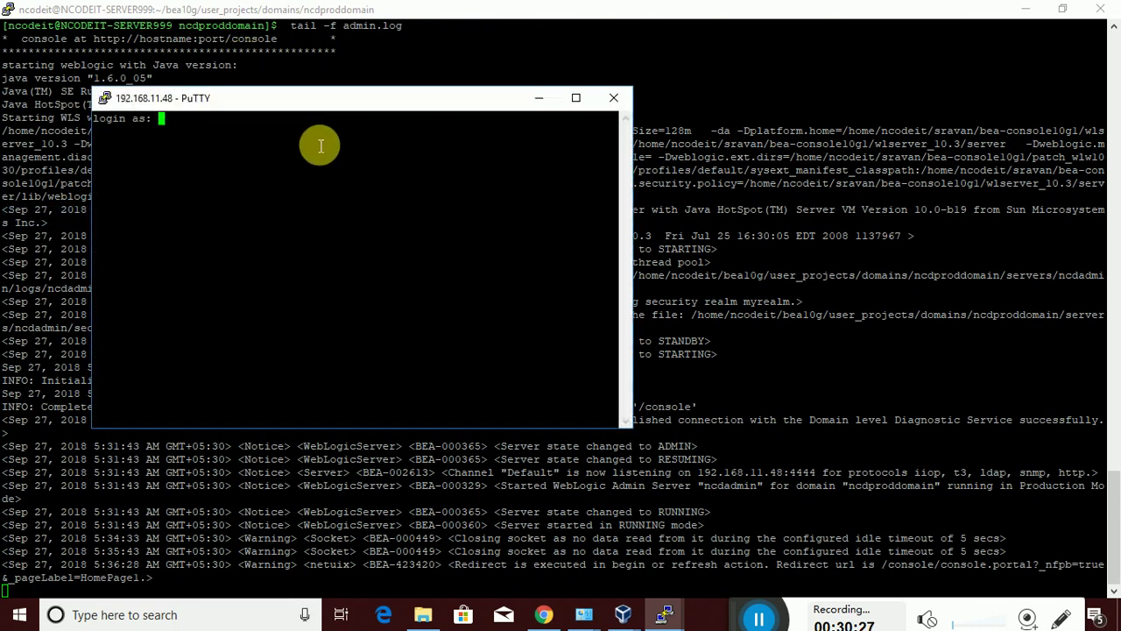
# Log in to the new session with the account's login name and password, maximize, and clear
pyautogui.write('ncodeit')
pyautogui.press('Return')
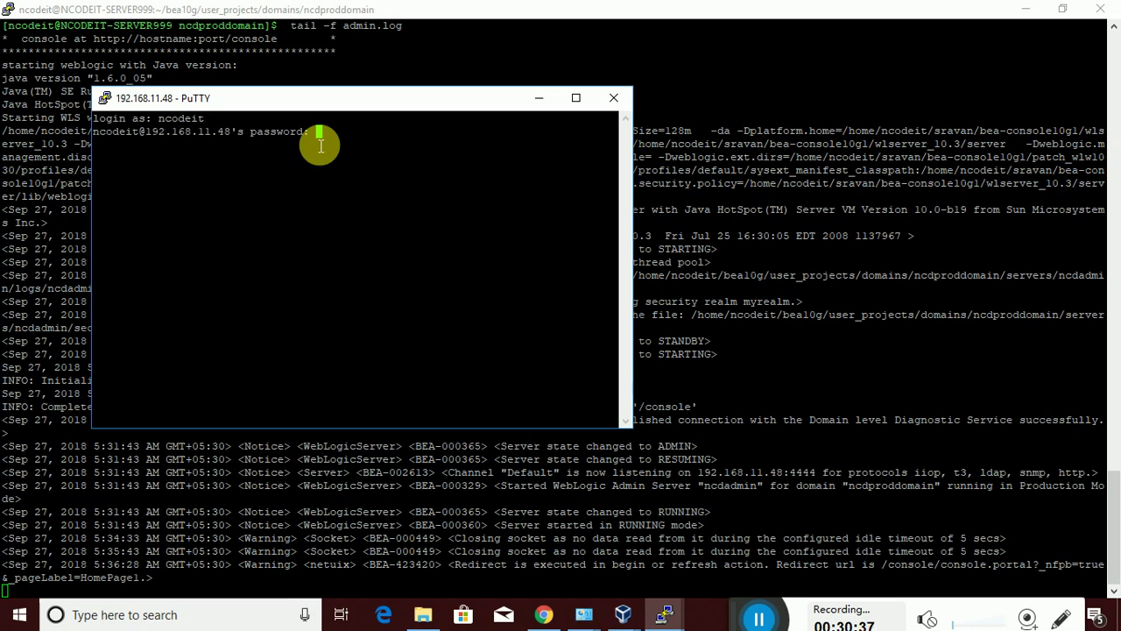
pyautogui.press('Return')
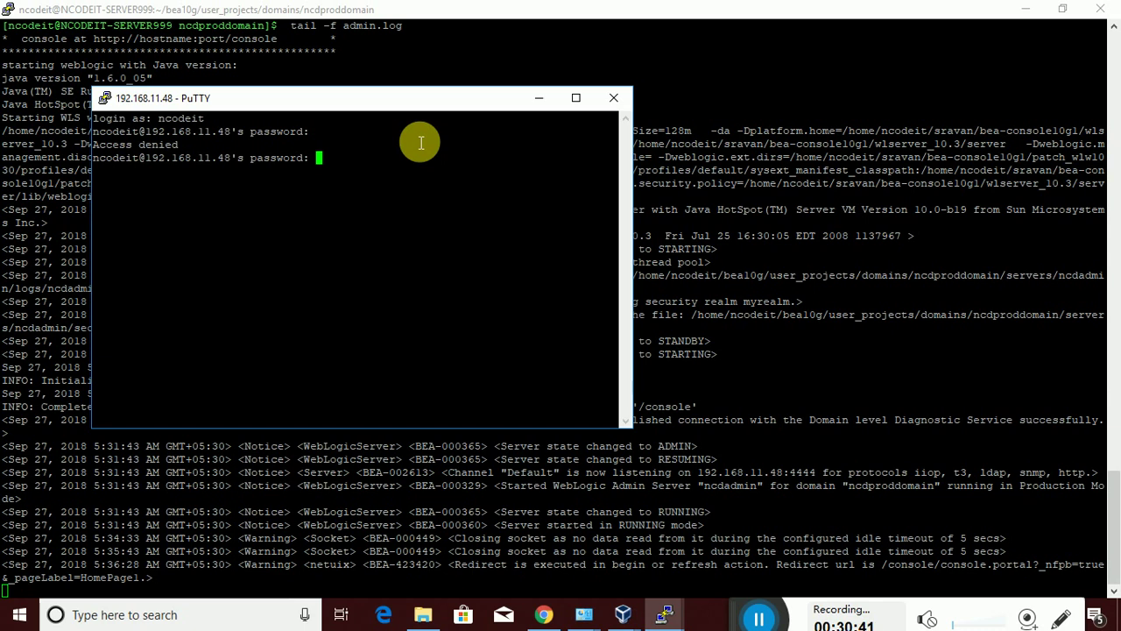
pyautogui.press('Return')
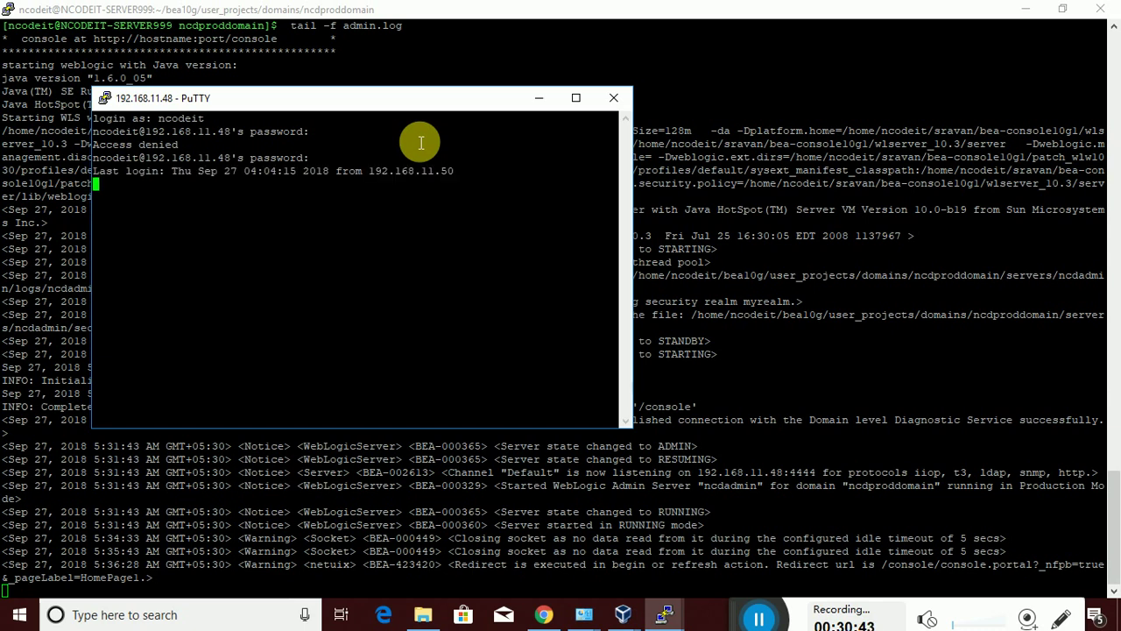
pyautogui.click(576, 97)
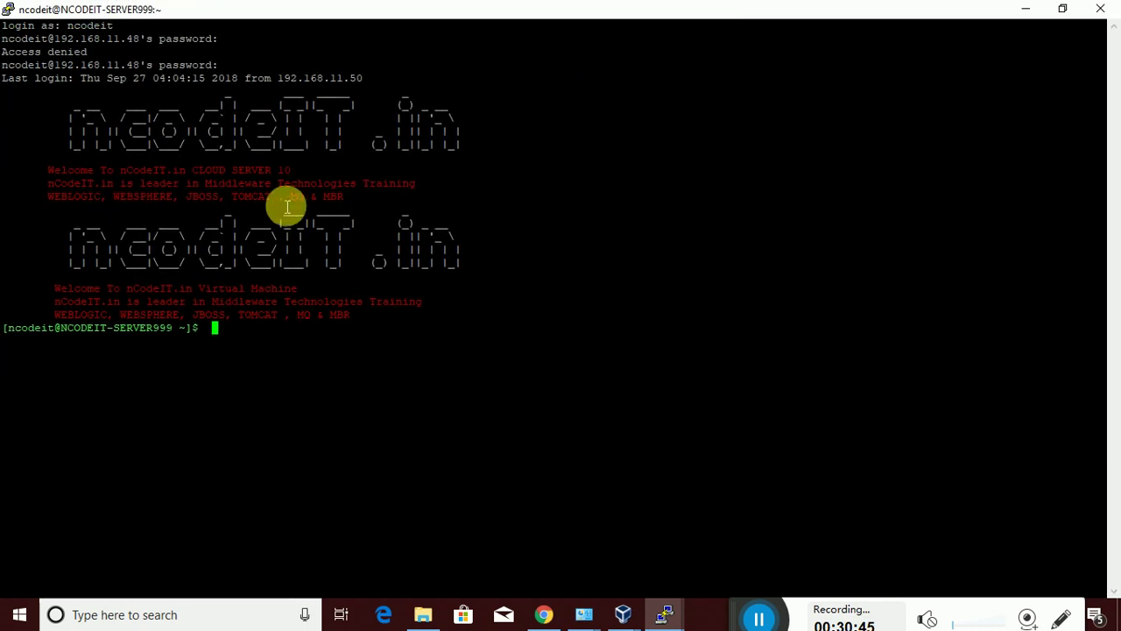
pyautogui.write('clear')
pyautogui.press('Return')
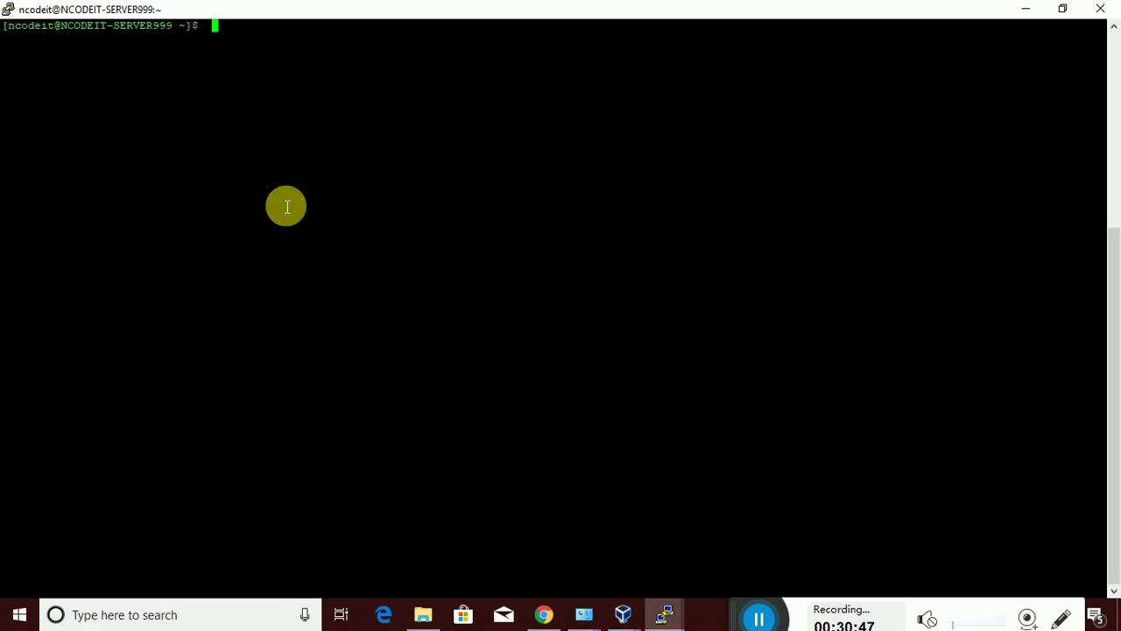
# Change into bea10g/user_projects, listing each folder's contents along the way
pyautogui.write('ls')
pyautogui.press('Return')
pyautogui.write('cd ')
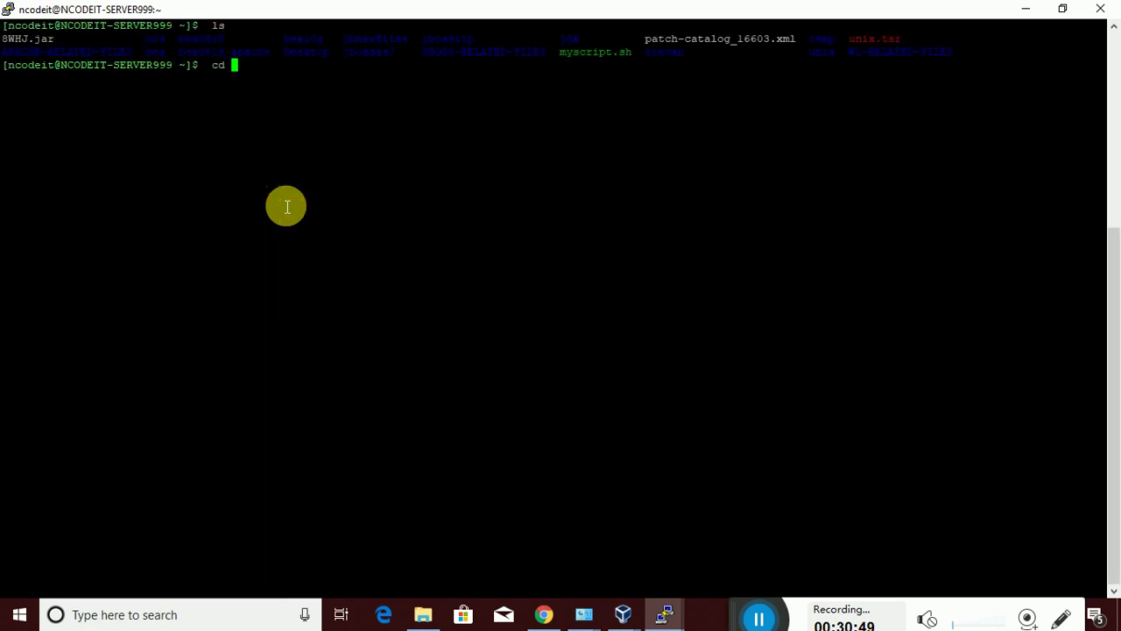
pyautogui.write('bea10g/')
pyautogui.press('Return')
pyautogui.write('ls')
pyautogui.press('Return')
pyautogui.write('cd us')
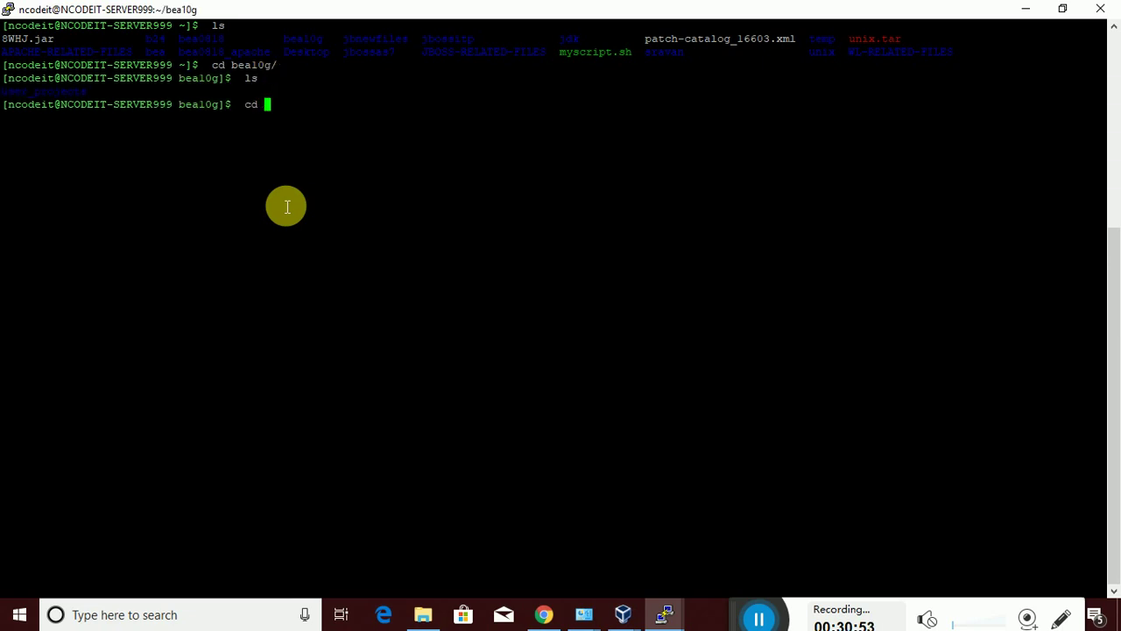
pyautogui.press('BackSpace')
pyautogui.press('BackSpace')
pyautogui.write('us')
pyautogui.press('Tab')
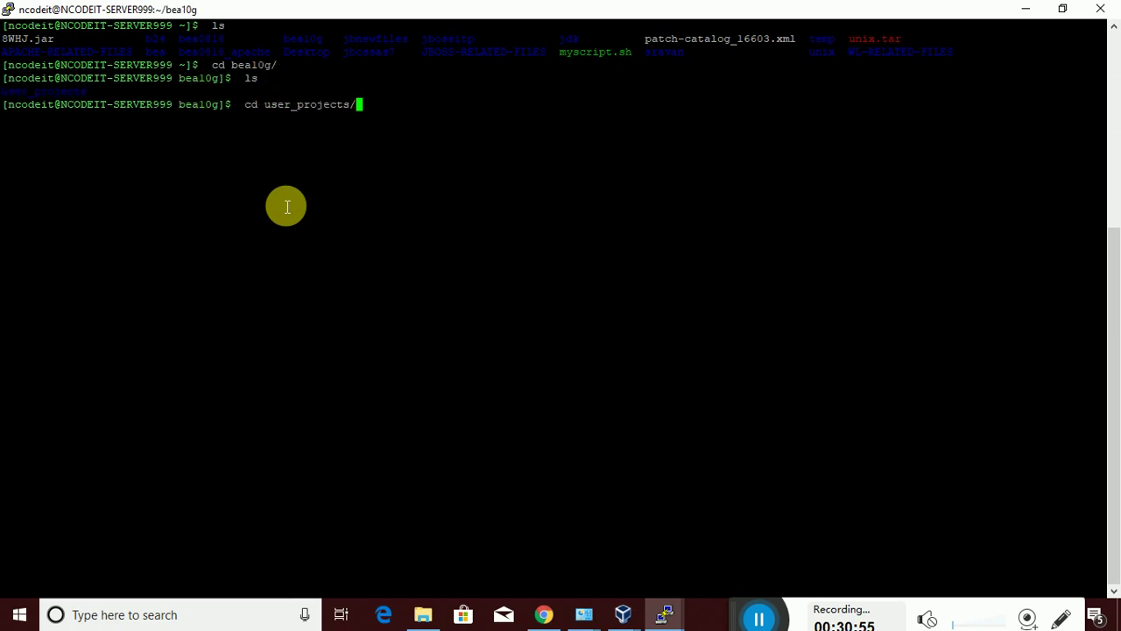
pyautogui.press('Return')
pyautogui.write('ls')
pyautogui.press('Return')
# Change into domains/ncdproddomain and list its files
pyautogui.write('cd do')
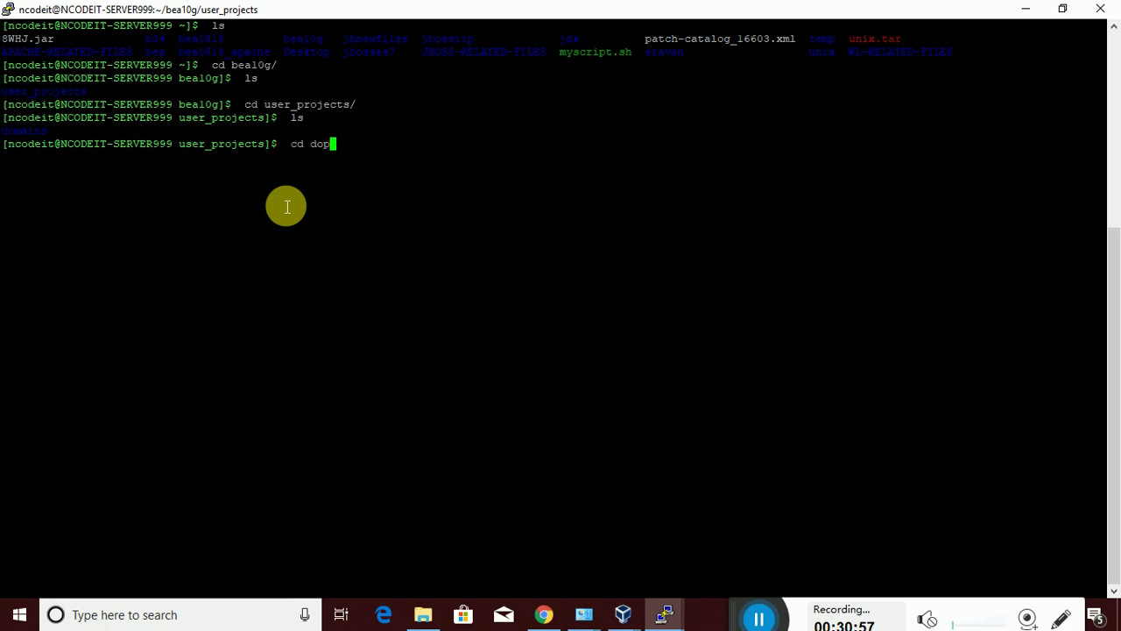
pyautogui.press('Tab')
pyautogui.press('Return')
pyautogui.write('ls')
pyautogui.press('Return')
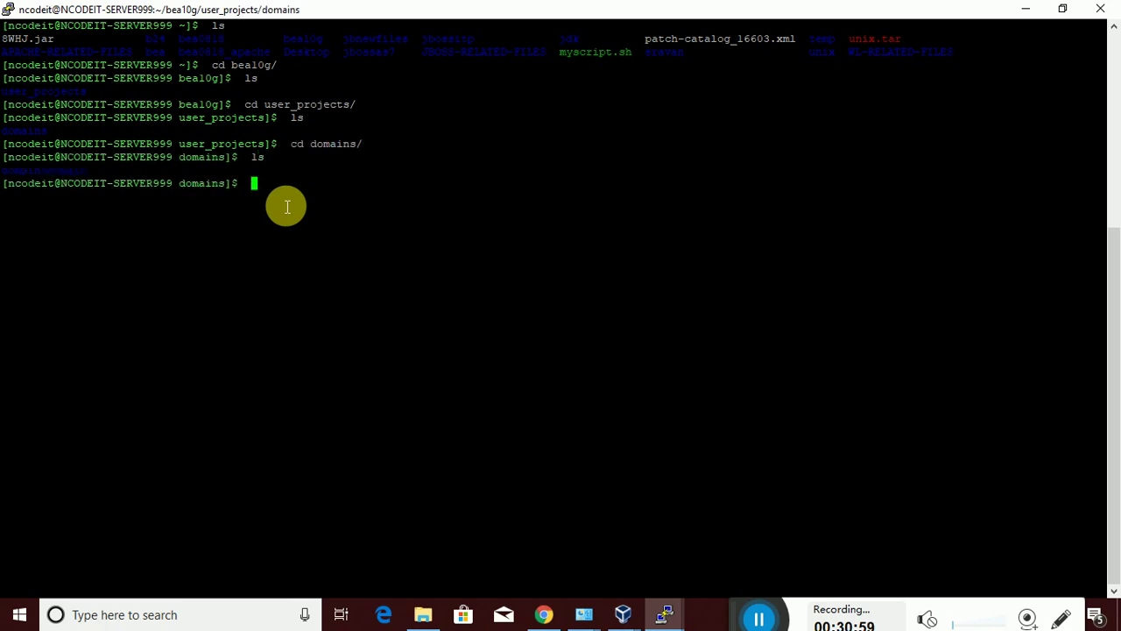
pyautogui.write('cd nc')
pyautogui.press('Tab')
pyautogui.press('Return')
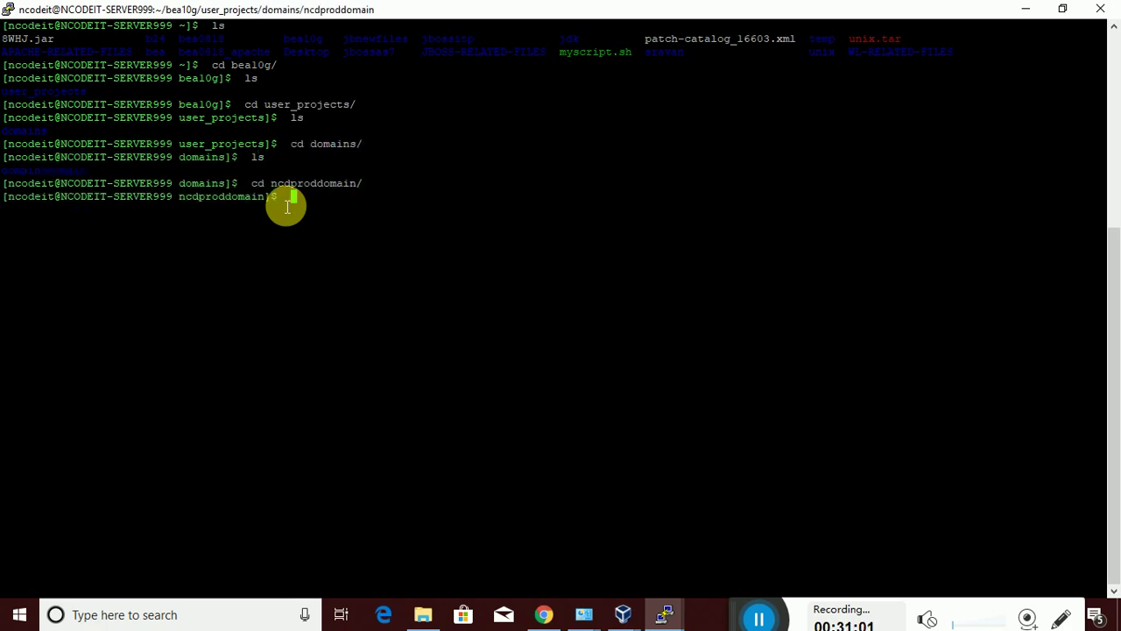
pyautogui.write('ls')
pyautogui.press('Return')
# Follow ncdmng11.log with tail -f, stop it with Ctrl+C, and start typing vi
pyautogui.write('cd')
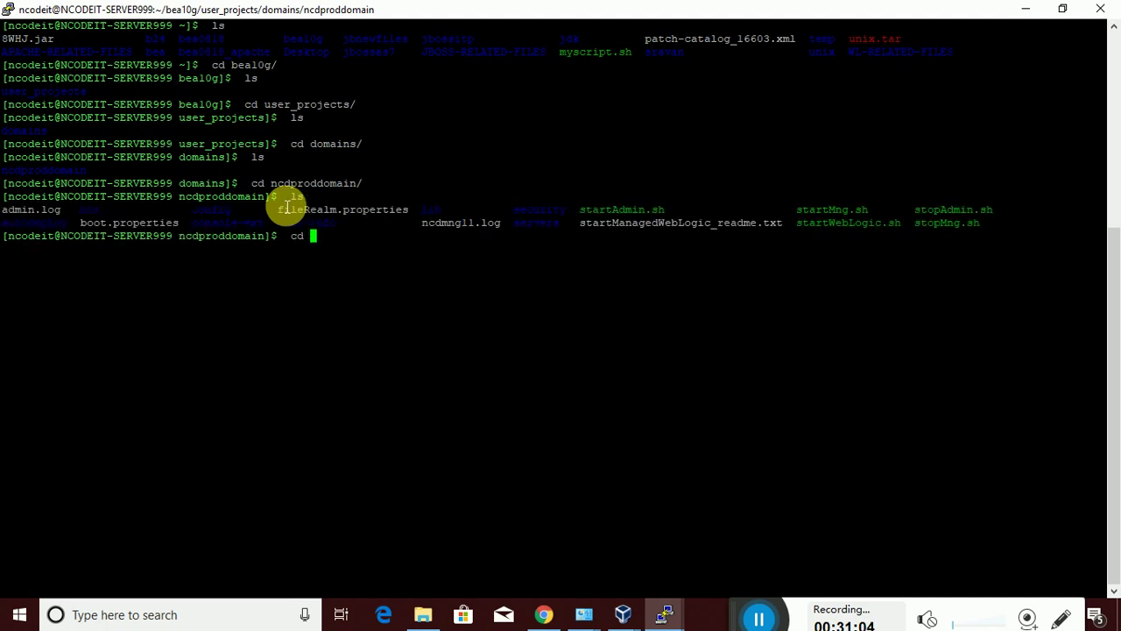
pyautogui.press('BackSpace')
pyautogui.press('BackSpace')
pyautogui.press('BackSpace')
pyautogui.write('tail -f ncd')
pyautogui.press('Tab')
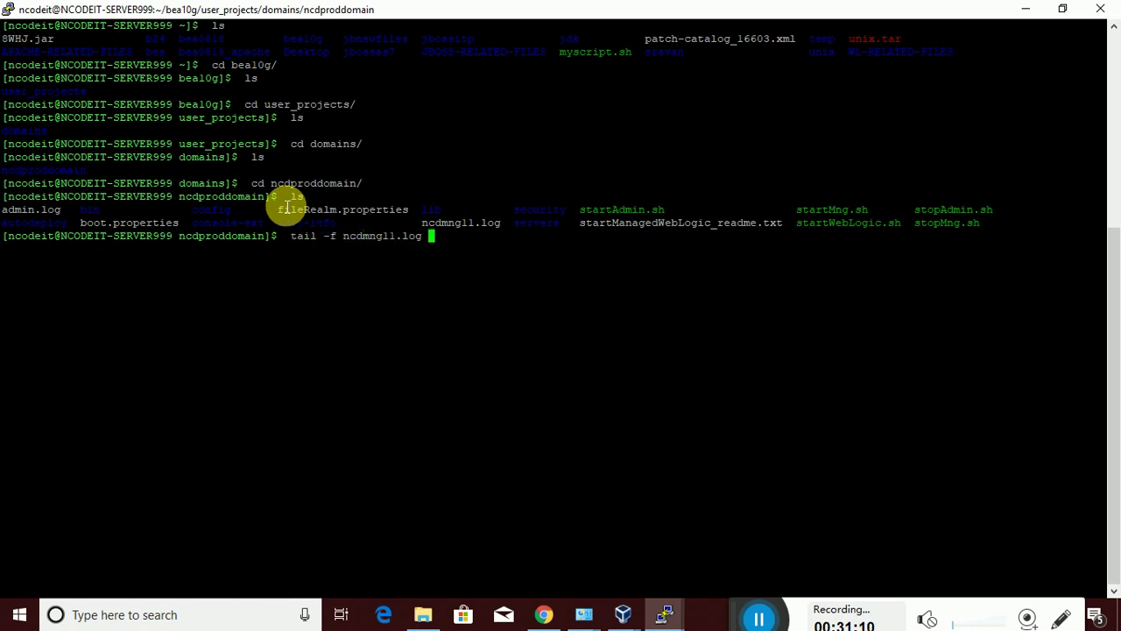
pyautogui.press('Return')
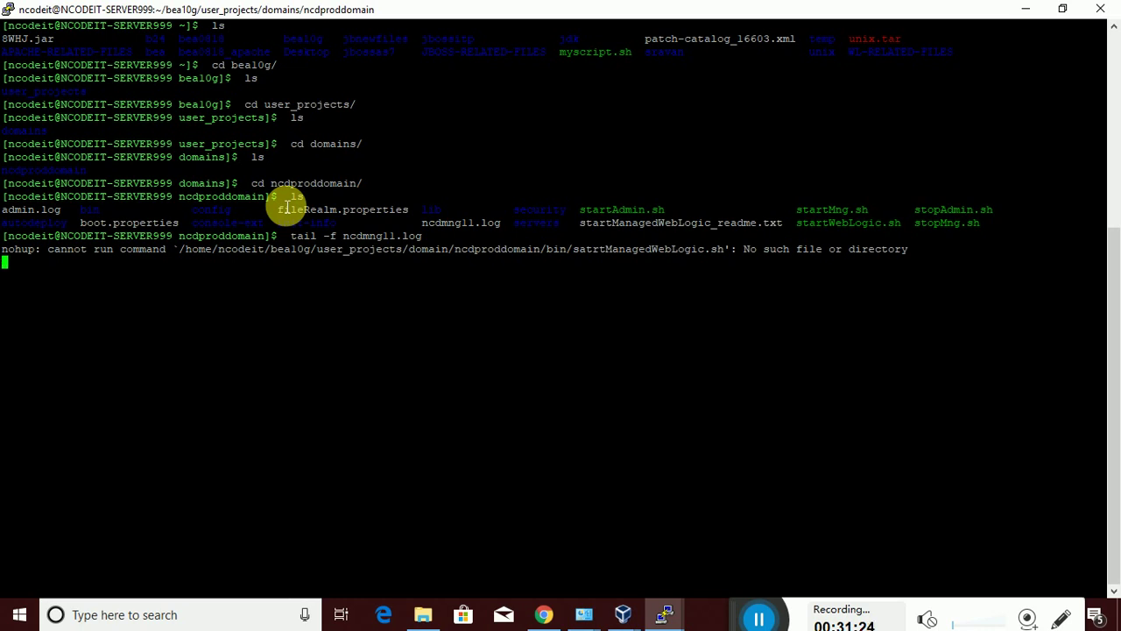
pyautogui.hotkey('ctrl', 'c')
pyautogui.write('vi startMng.sh')
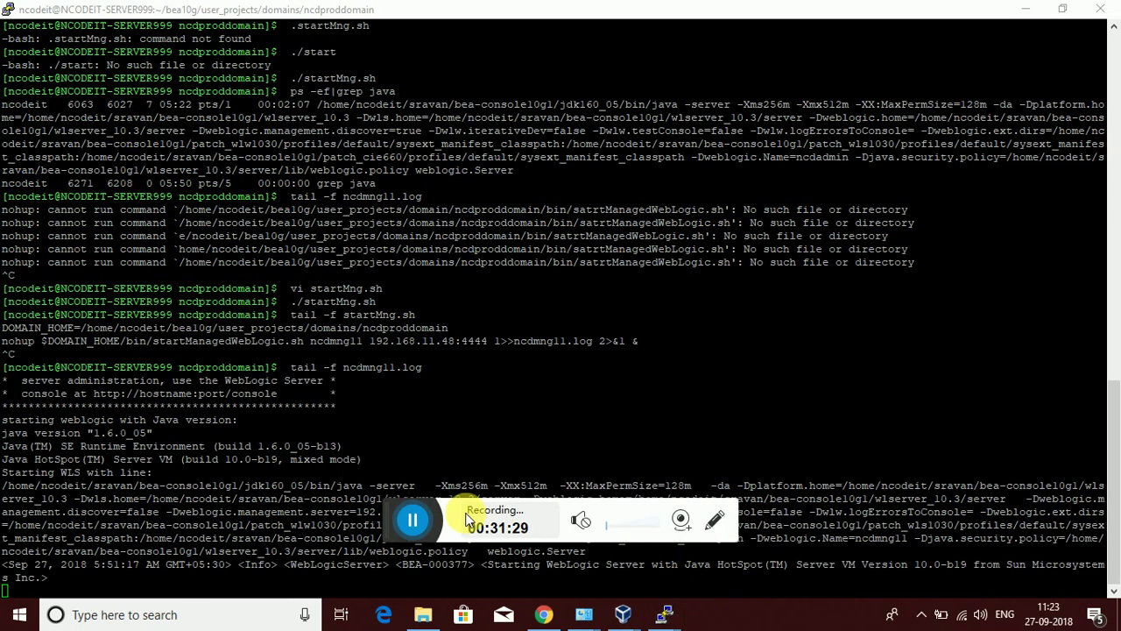
# Watch the ncdmng11.log tail until ncdmng11 reports RUNNING mode on 192.168.11.48:5555
pyautogui.moveTo(376, 523); pyautogui.dragTo(768, 621)
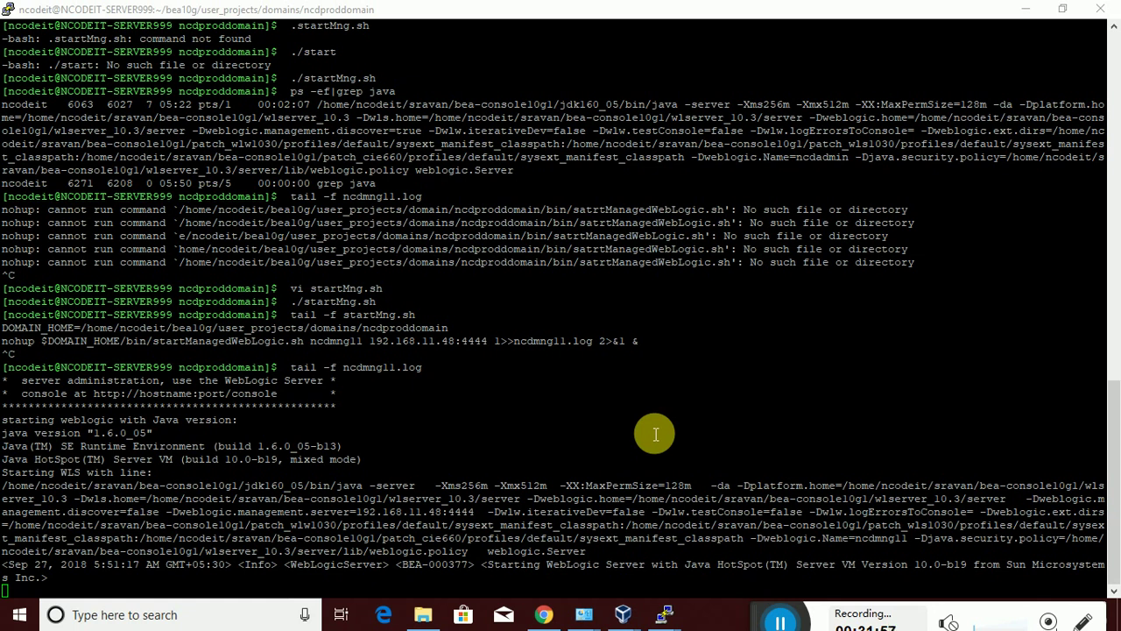
pyautogui.moveTo(752, 612)
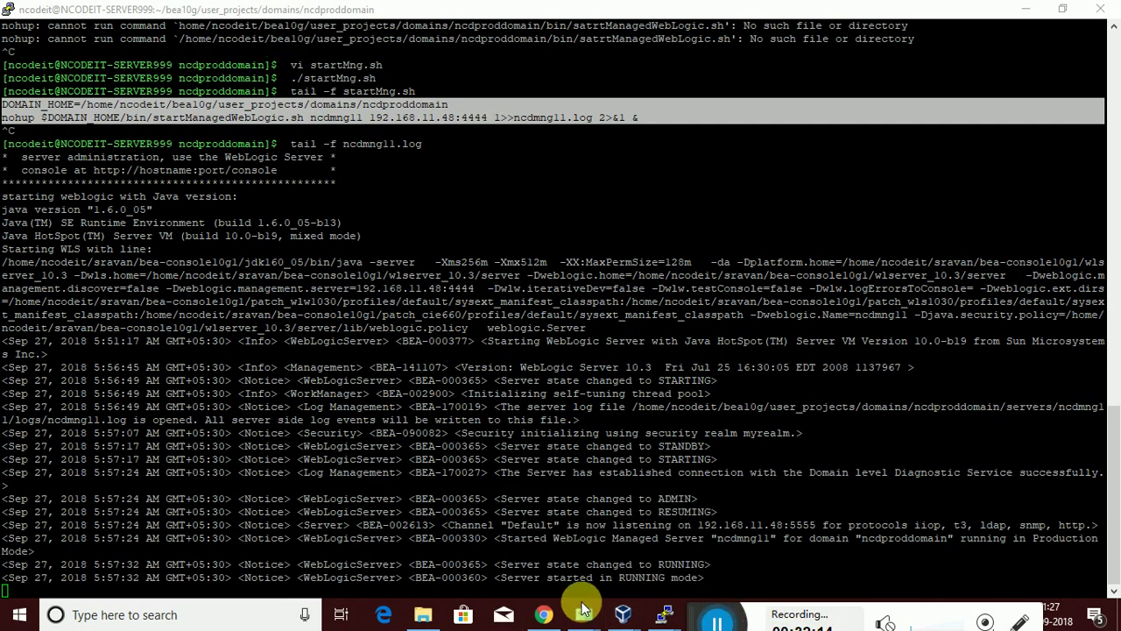
# Reload Summary of Servers to confirm ncdmng11 is RUNNING with OK health, then return to PuTTY
pyautogui.click(544, 614)
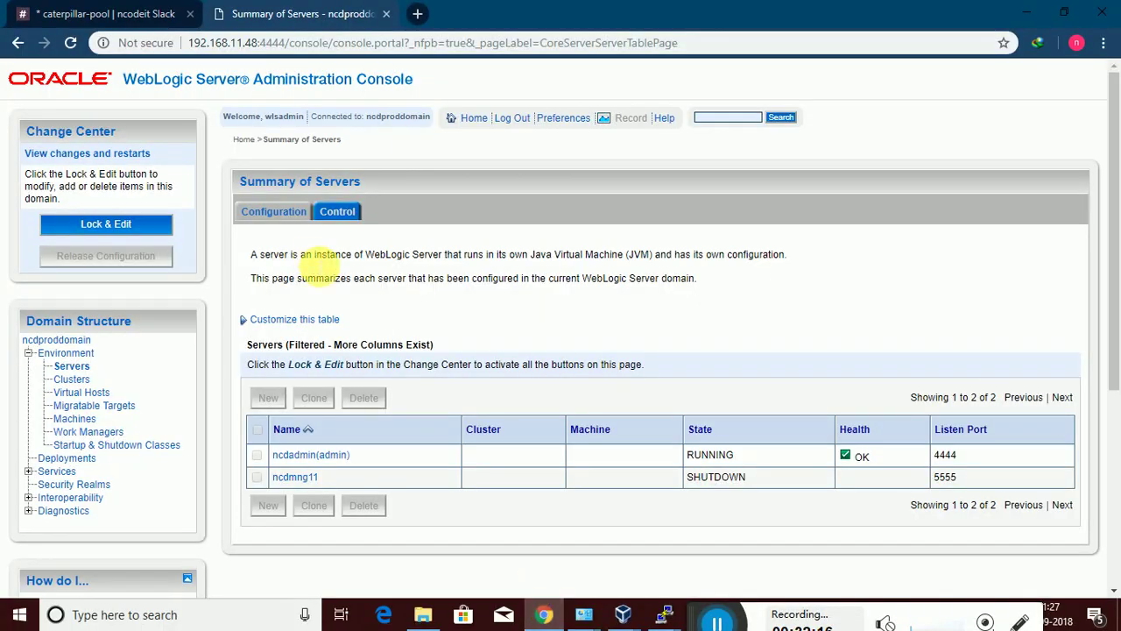
pyautogui.click(70, 42)
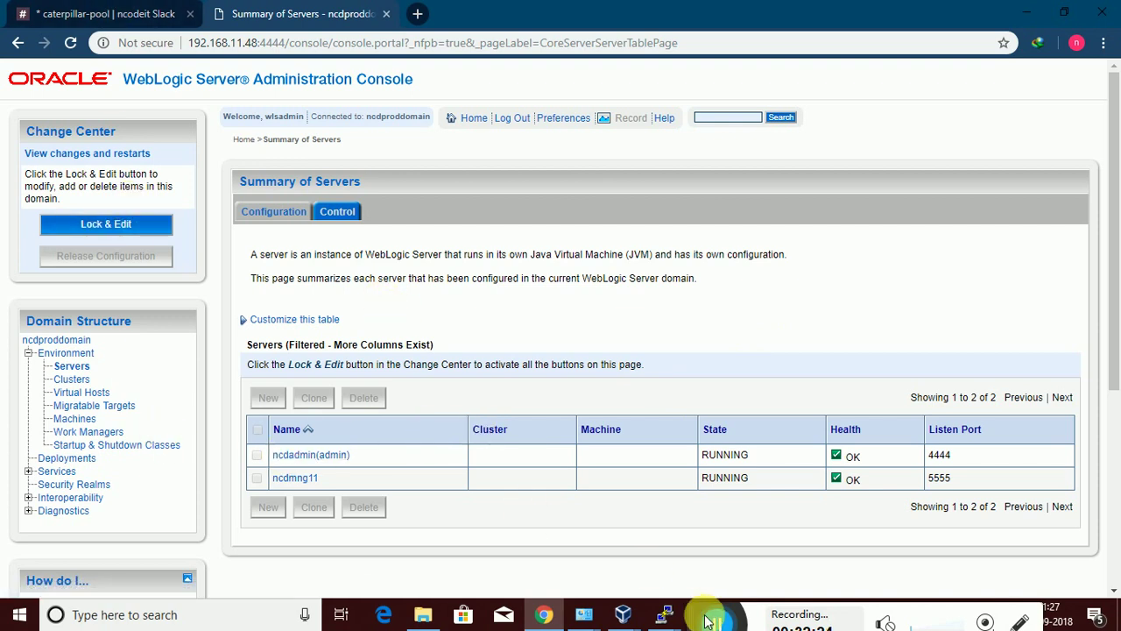
pyautogui.moveTo(663, 610)
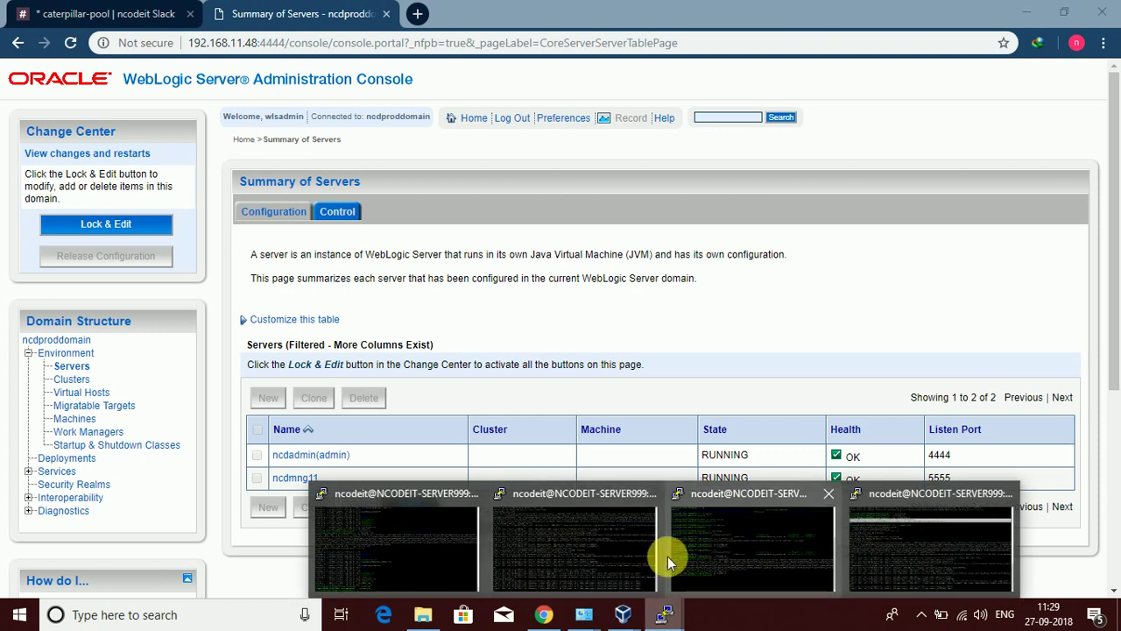
pyautogui.click(455, 550)
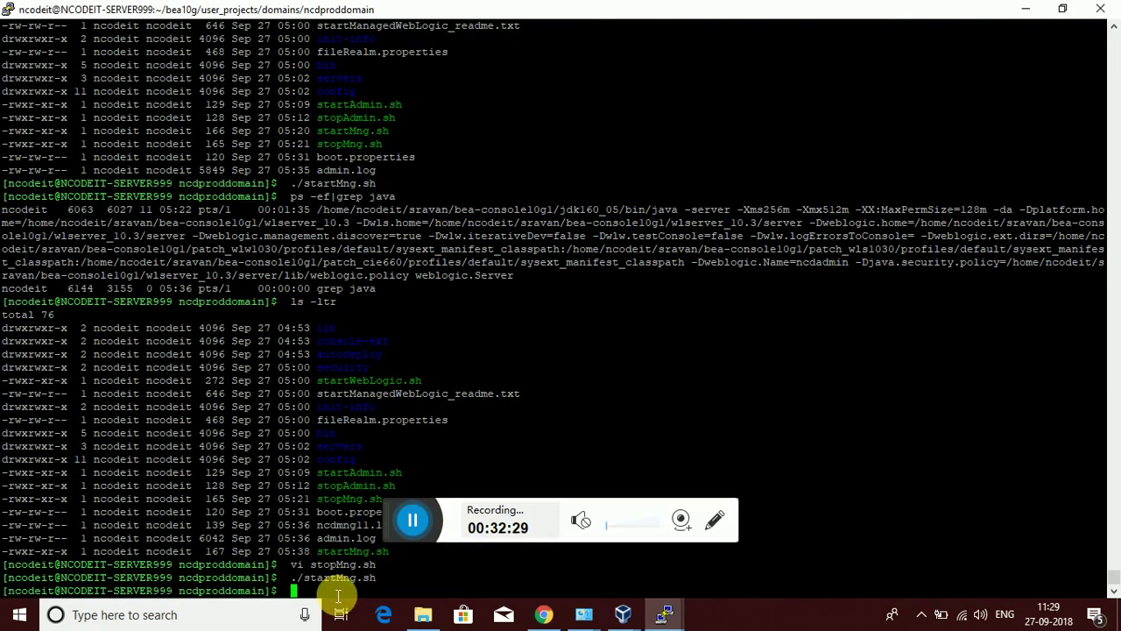
# Run ./stopMng.sh in the ncdproddomain folder to stop the managed server
pyautogui.moveTo(424, 535); pyautogui.dragTo(788, 623)
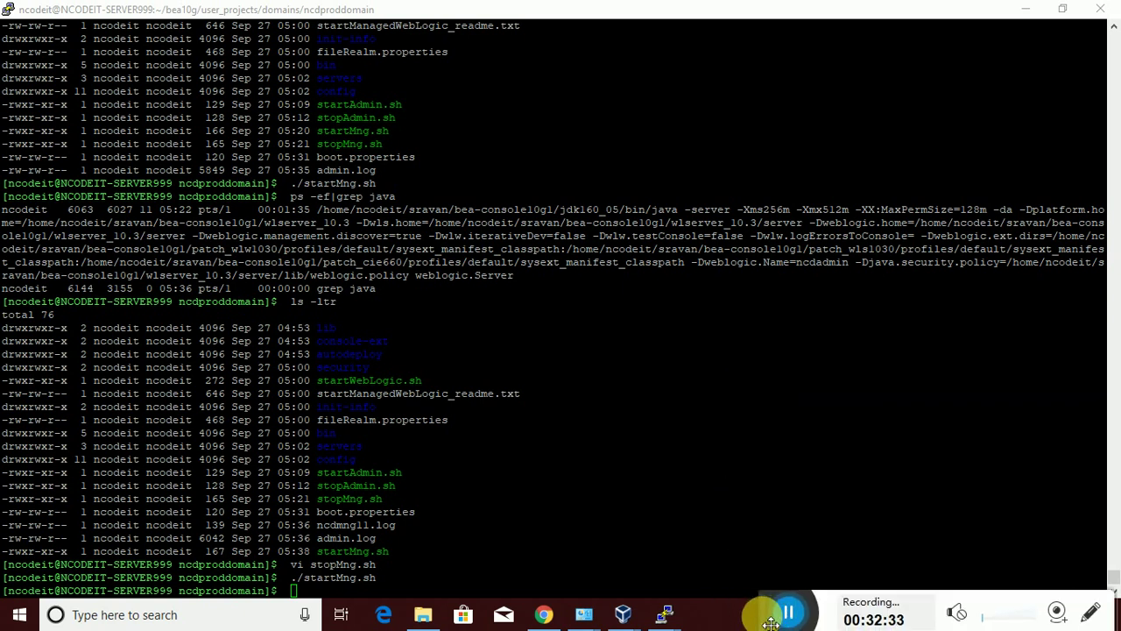
pyautogui.click(311, 594)
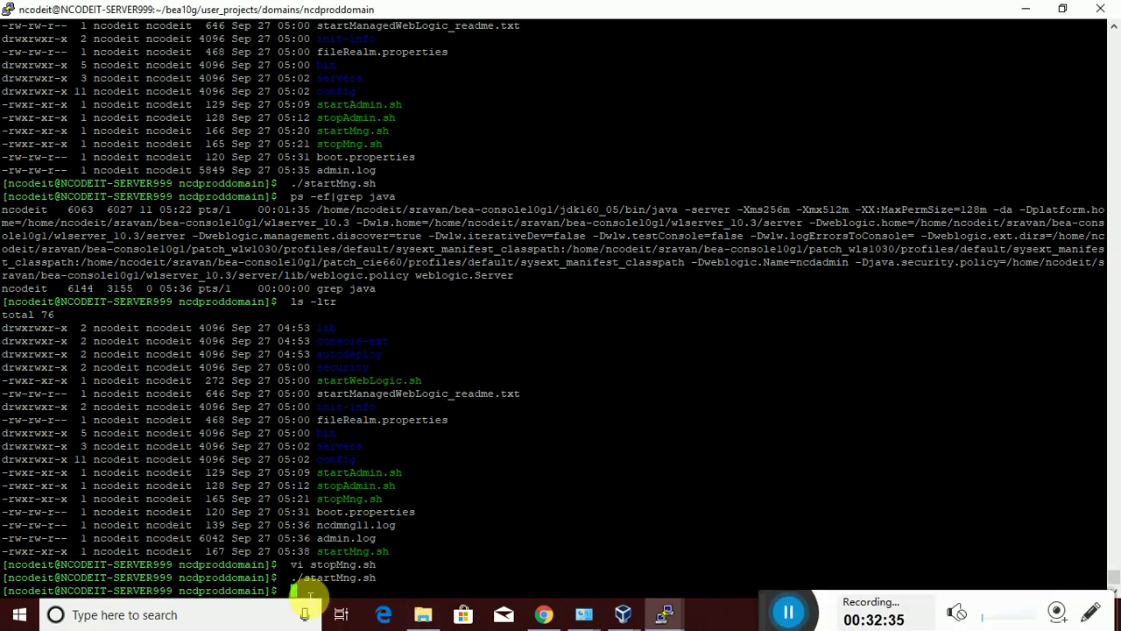
pyautogui.write('./stopMn')
pyautogui.press('Tab')
pyautogui.press('Return')
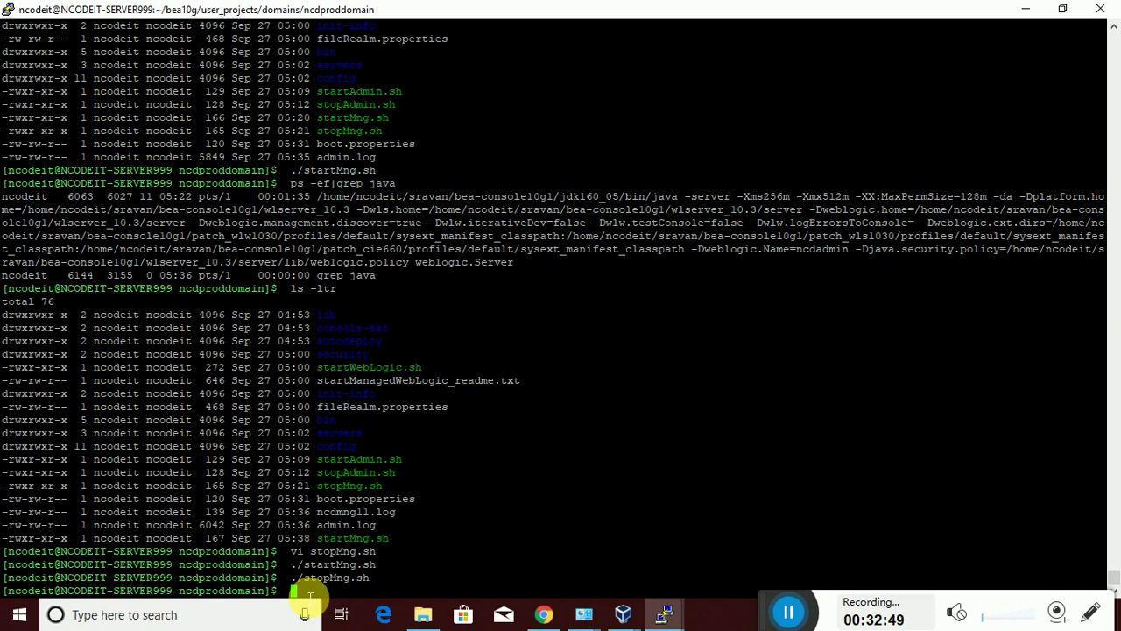
pyautogui.write('./stopAd')
# Run ./stopAdmin.sh and list the running java processes with ps -ef|grep java
pyautogui.press('Tab')
pyautogui.press('Return')
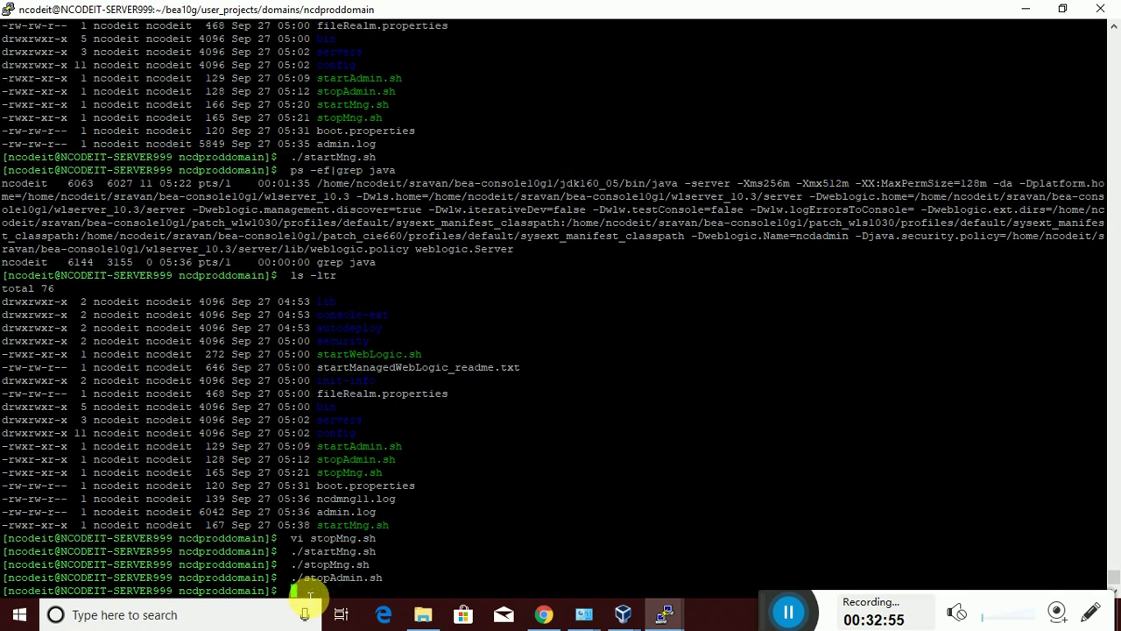
pyautogui.write('ps -ef|grep java')
pyautogui.press('Return')
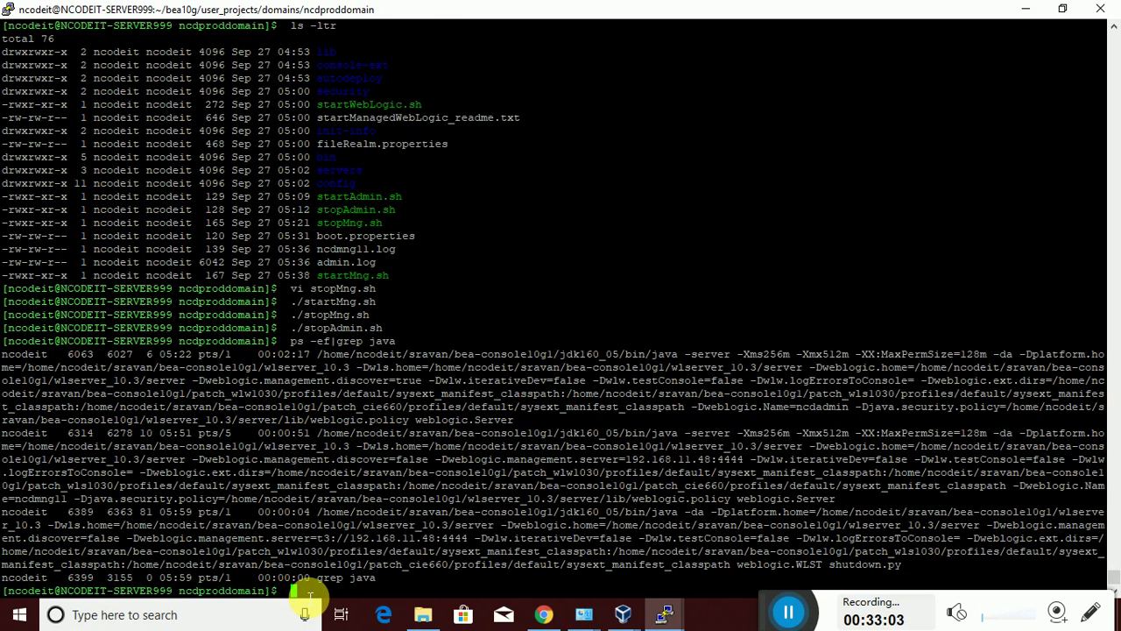
# Follow admin.log with tail -f
pyautogui.write('tail -f admi')
pyautogui.press('Tab')
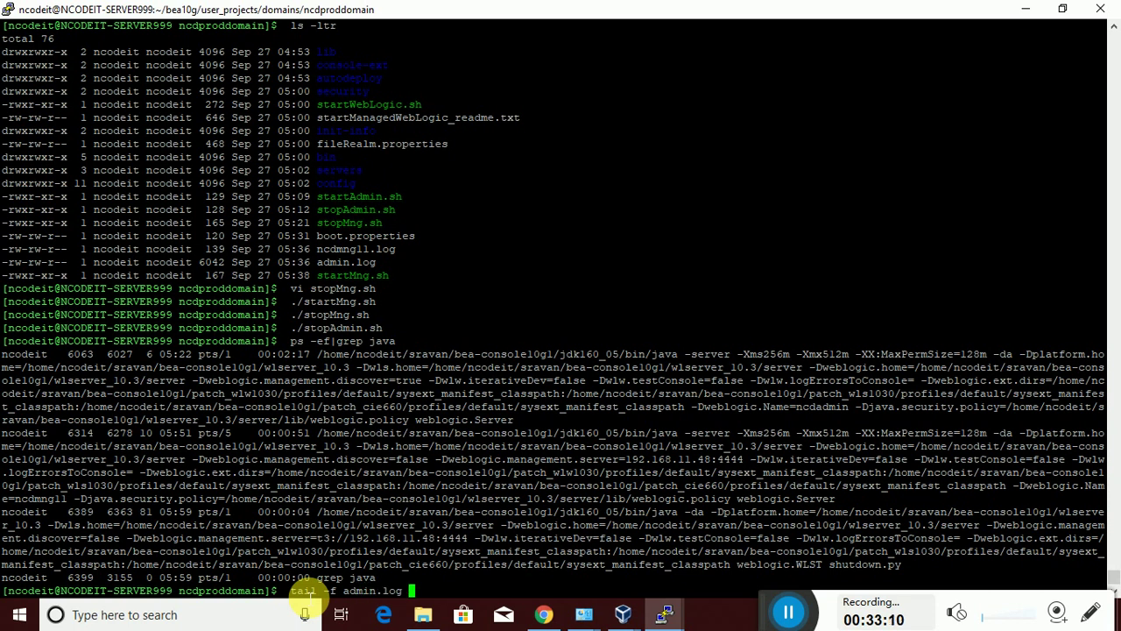
pyautogui.press('Return')
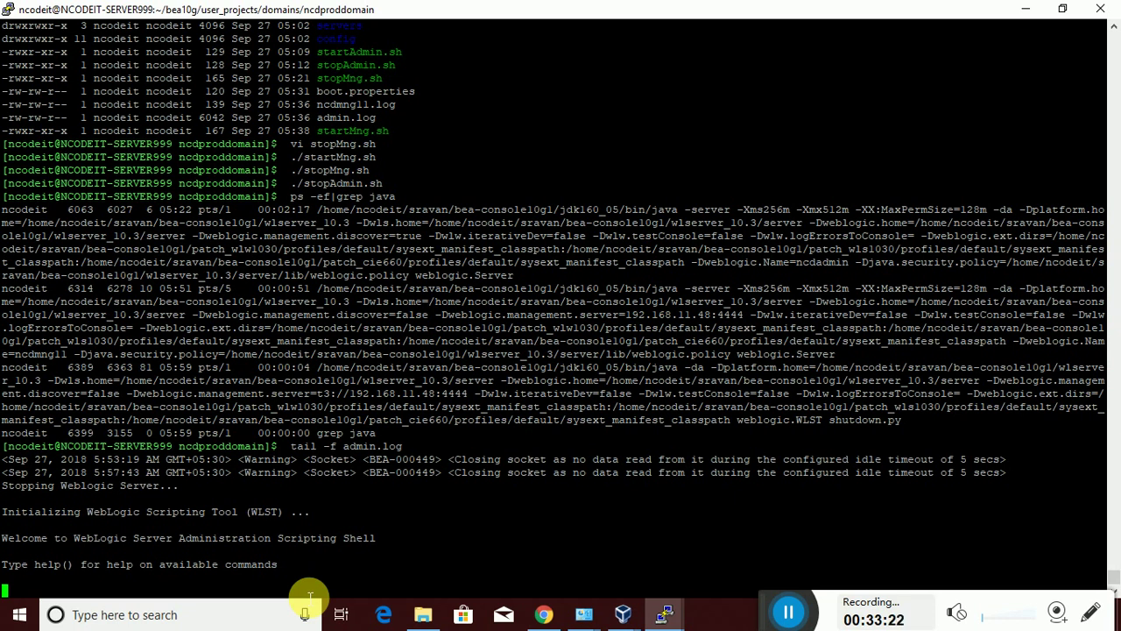
# Reload Summary of Servers, still showing both servers RUNNING, and return to a PuTTY window
pyautogui.click(543, 614)
pyautogui.click(70, 43)
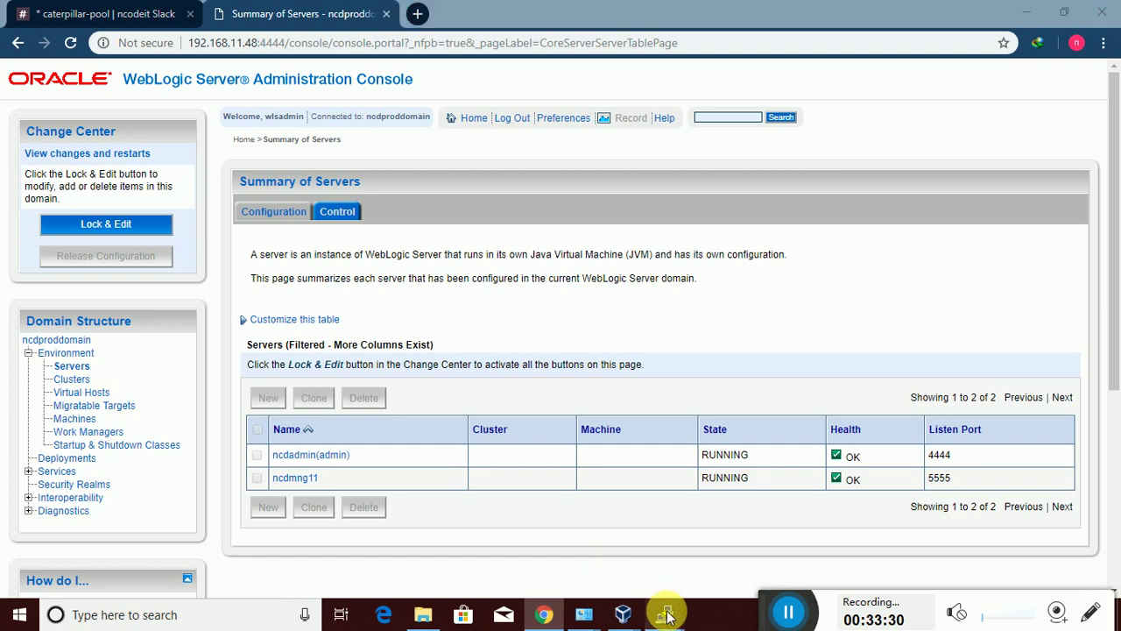
pyautogui.moveTo(666, 614)
pyautogui.moveTo(496, 564)
pyautogui.click(417, 555)
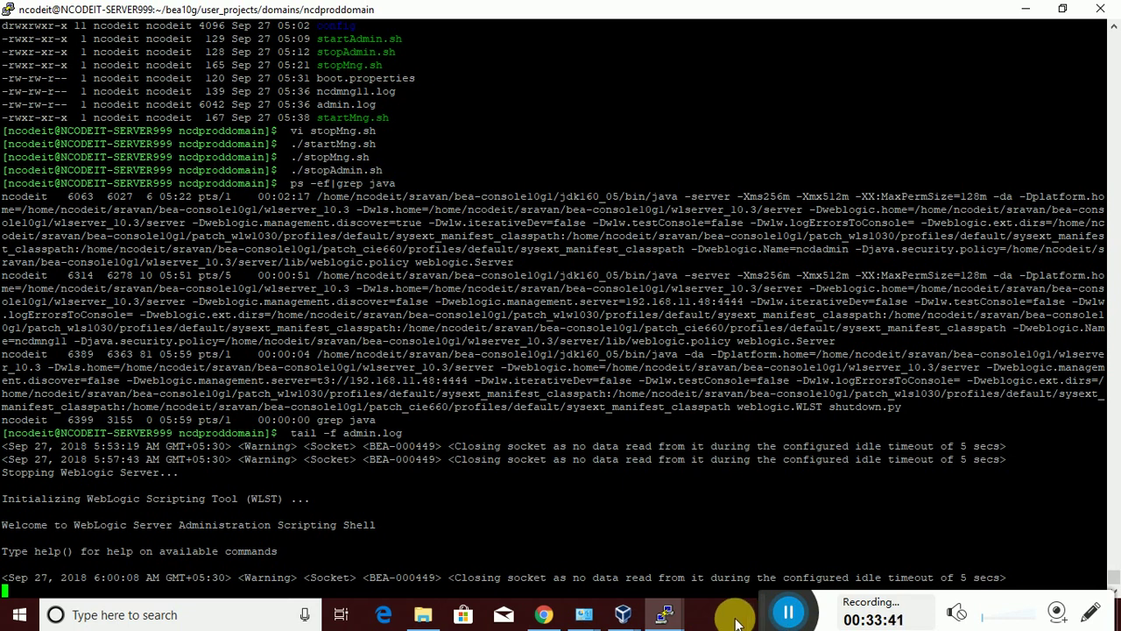
# Refresh the servers summary twice more to recheck ncdadmin and ncdmng11 status
pyautogui.click(782, 616)
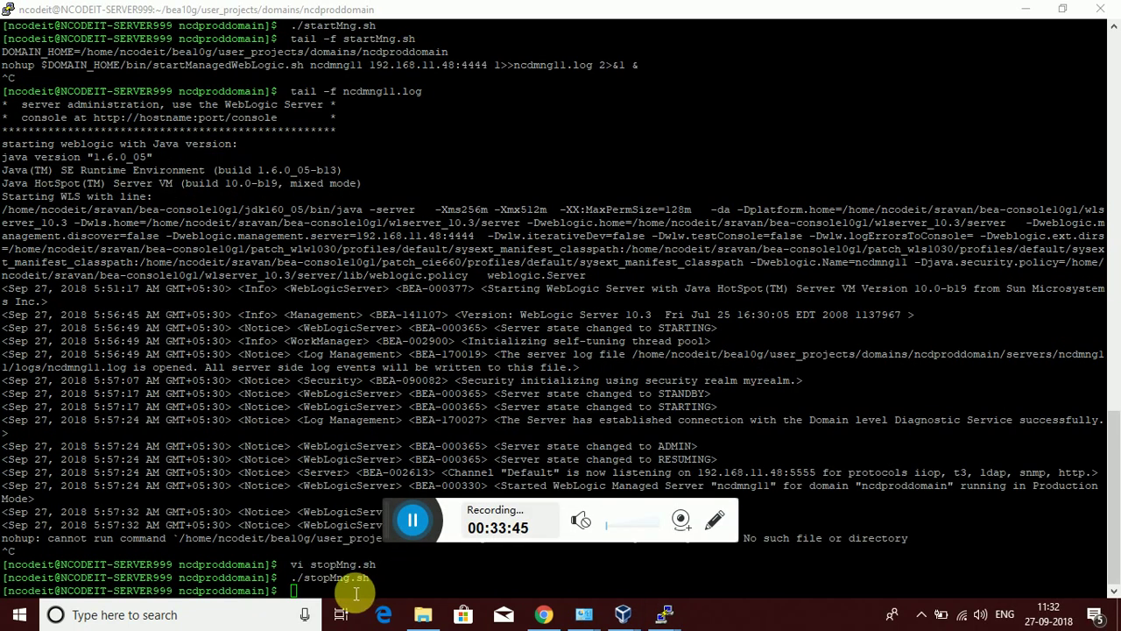
pyautogui.moveTo(551, 613)
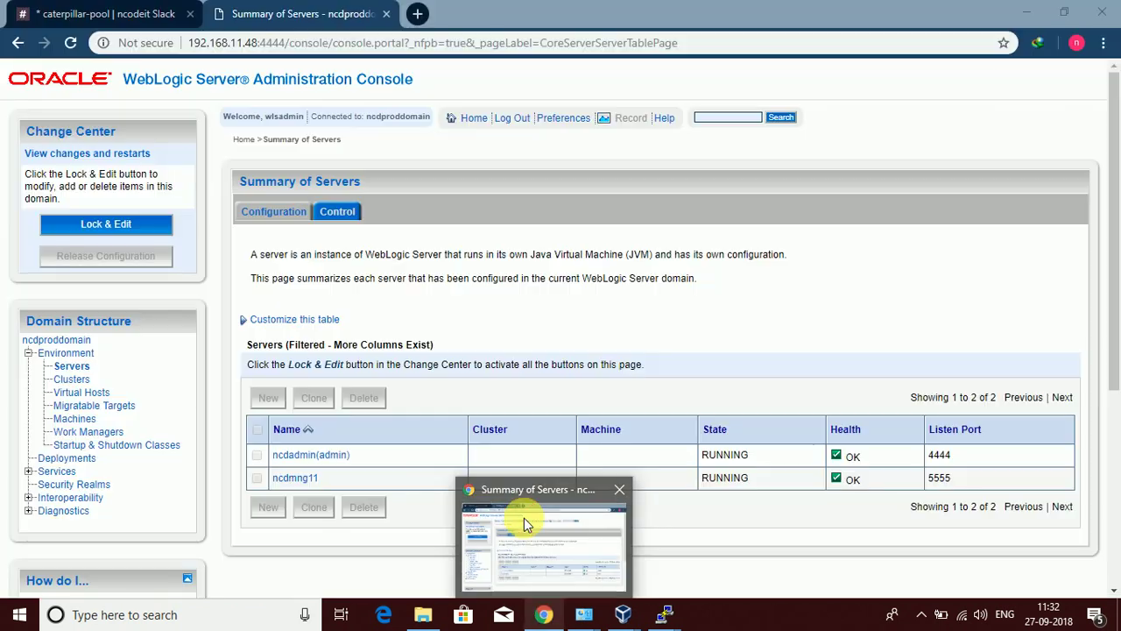
pyautogui.click(524, 518)
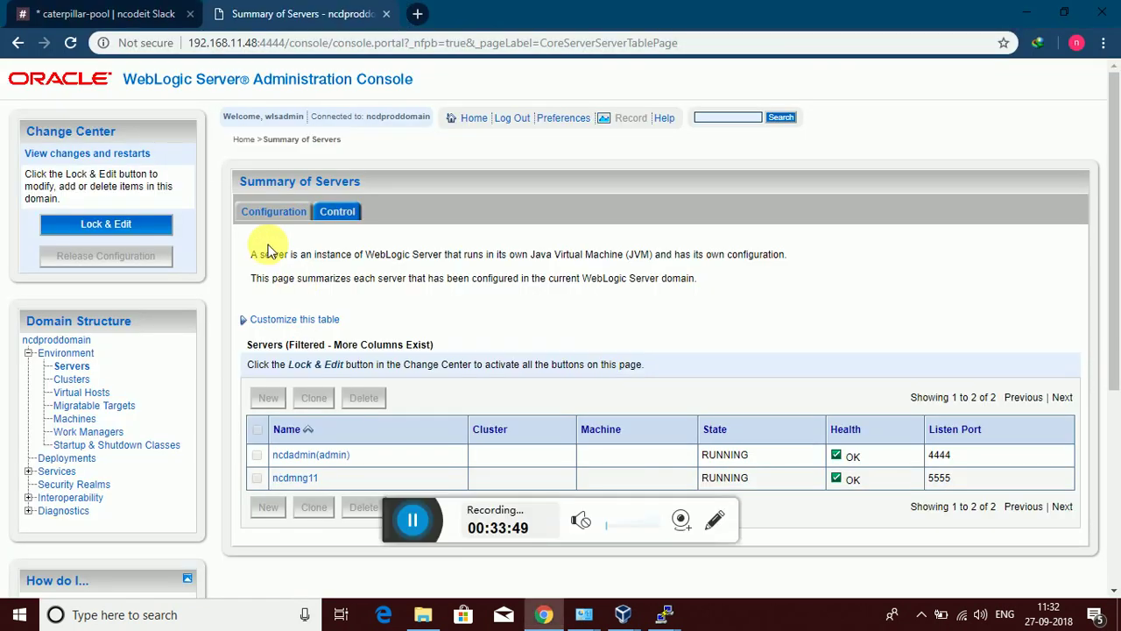
pyautogui.click(70, 42)
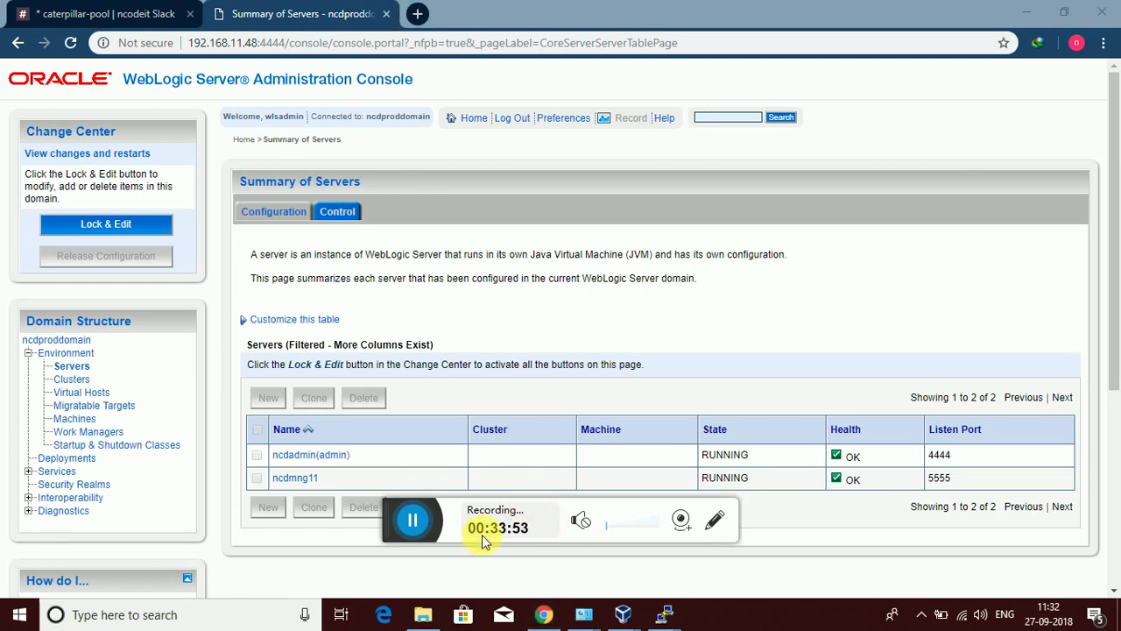
pyautogui.moveTo(388, 520); pyautogui.dragTo(789, 622)
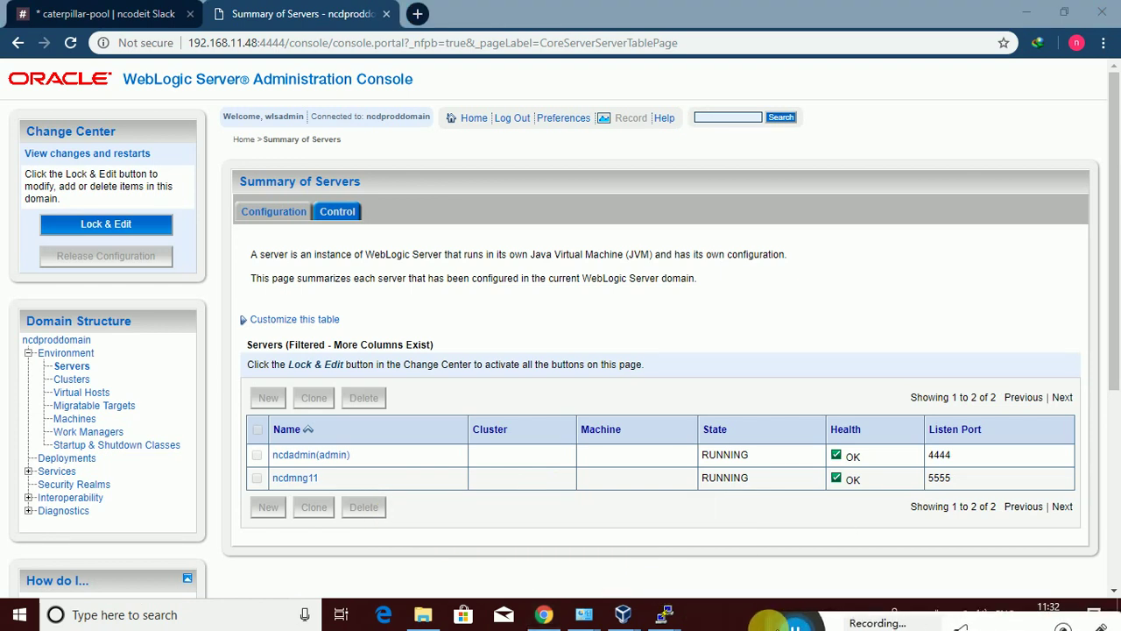
pyautogui.click(544, 614)
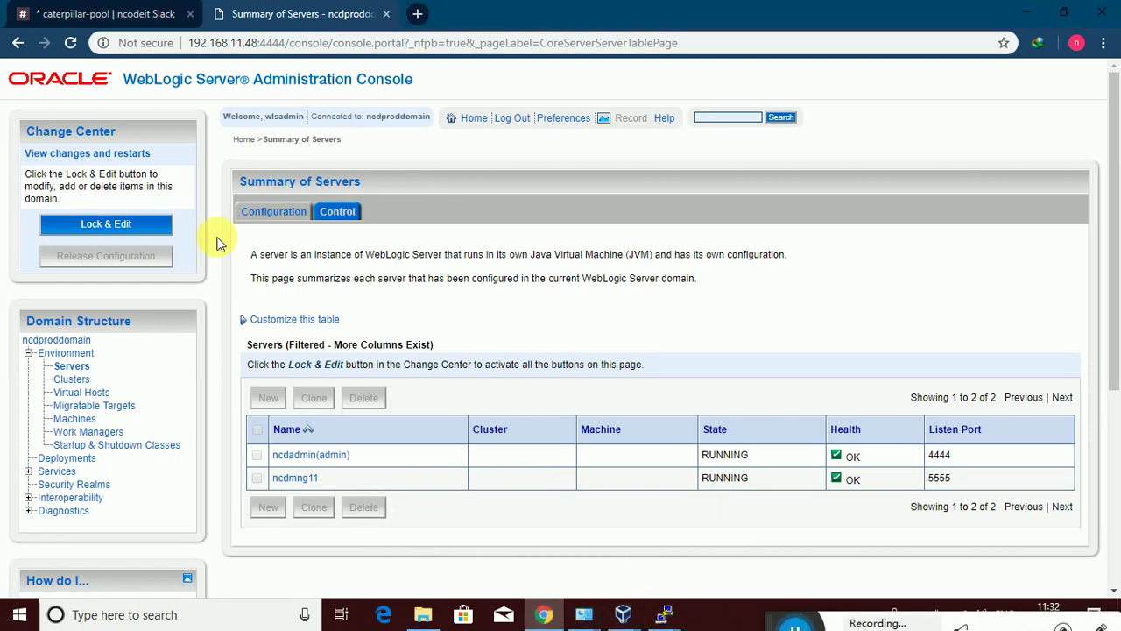
pyautogui.click(70, 42)
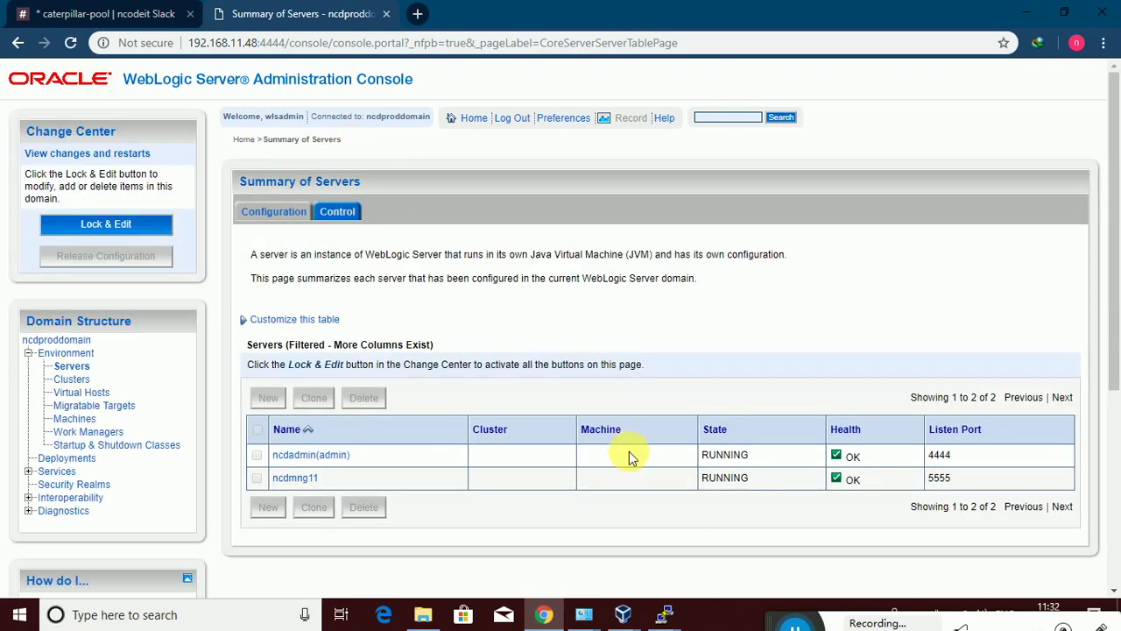
# Reload the console to see the connection refused after shutdown, then return to the vim session
pyautogui.moveTo(664, 614)
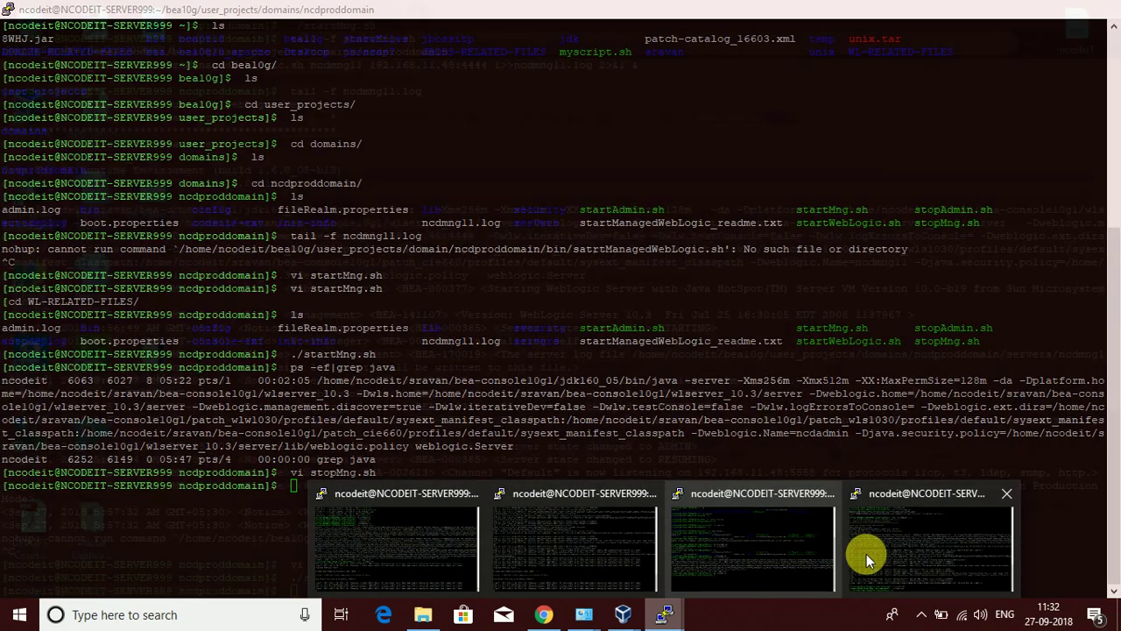
pyautogui.click(866, 554)
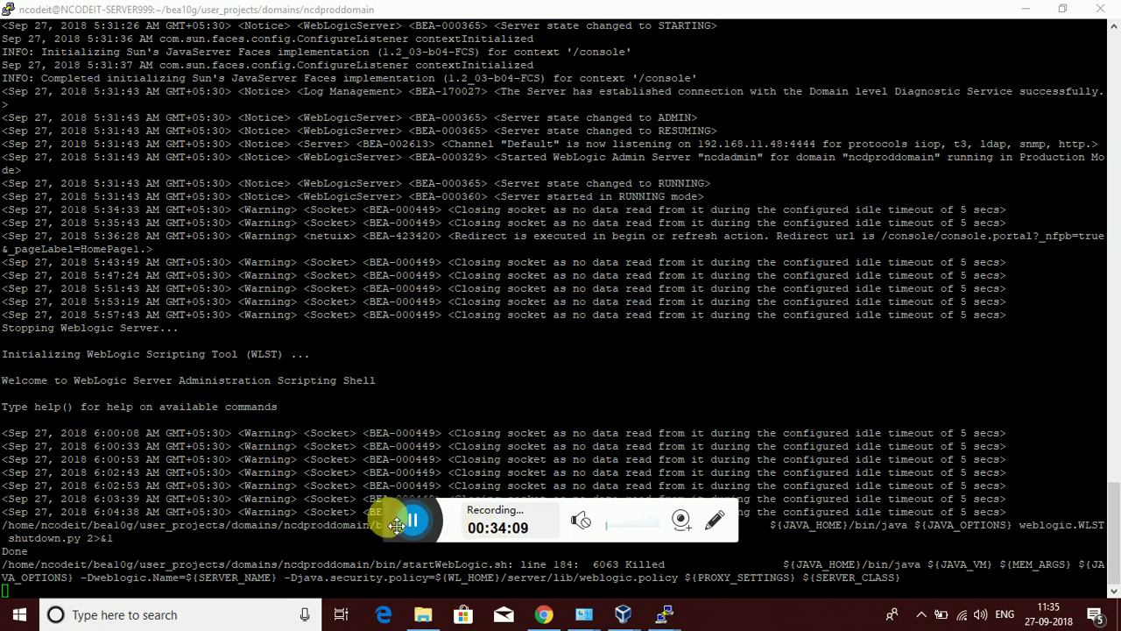
pyautogui.moveTo(396, 524); pyautogui.dragTo(732, 618)
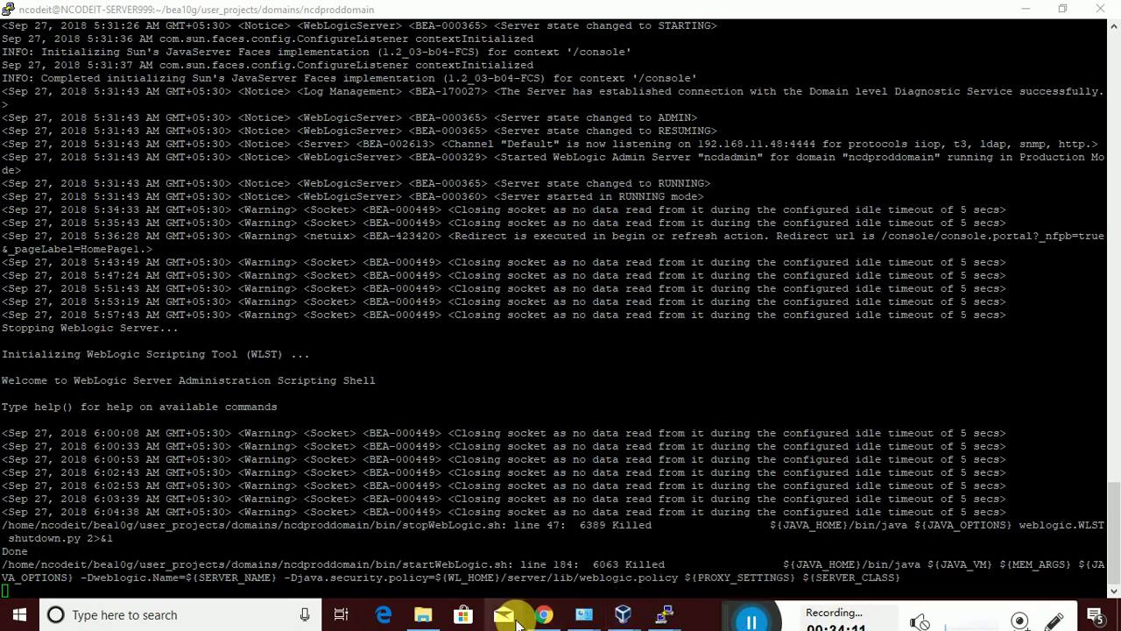
pyautogui.click(544, 614)
pyautogui.click(71, 42)
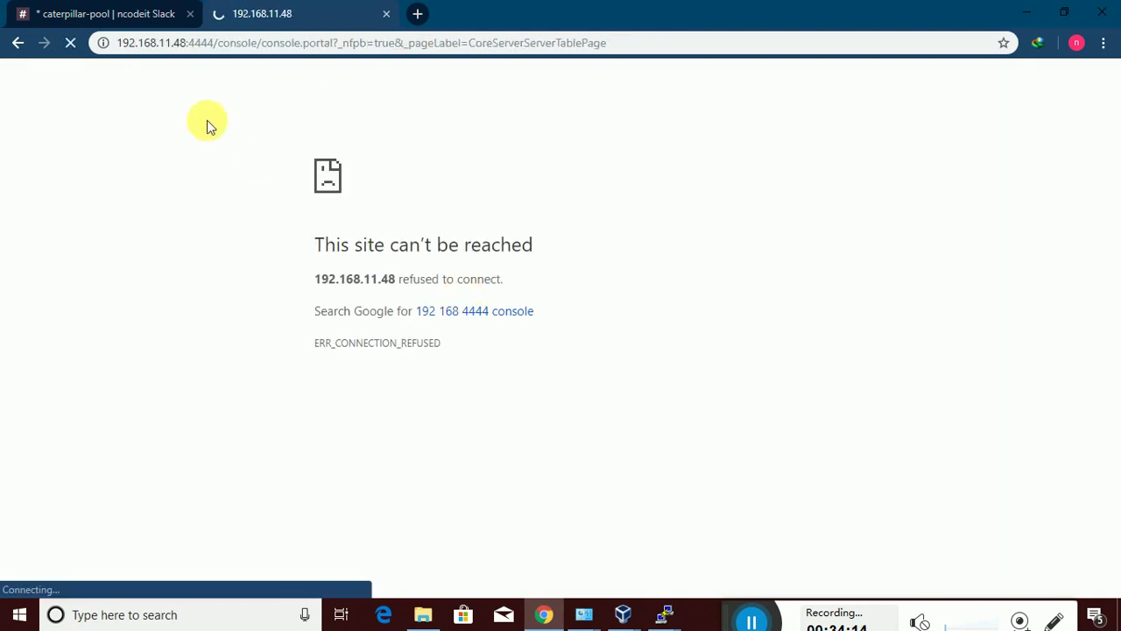
pyautogui.click(749, 618)
pyautogui.hotkey('alt', 'Tab')
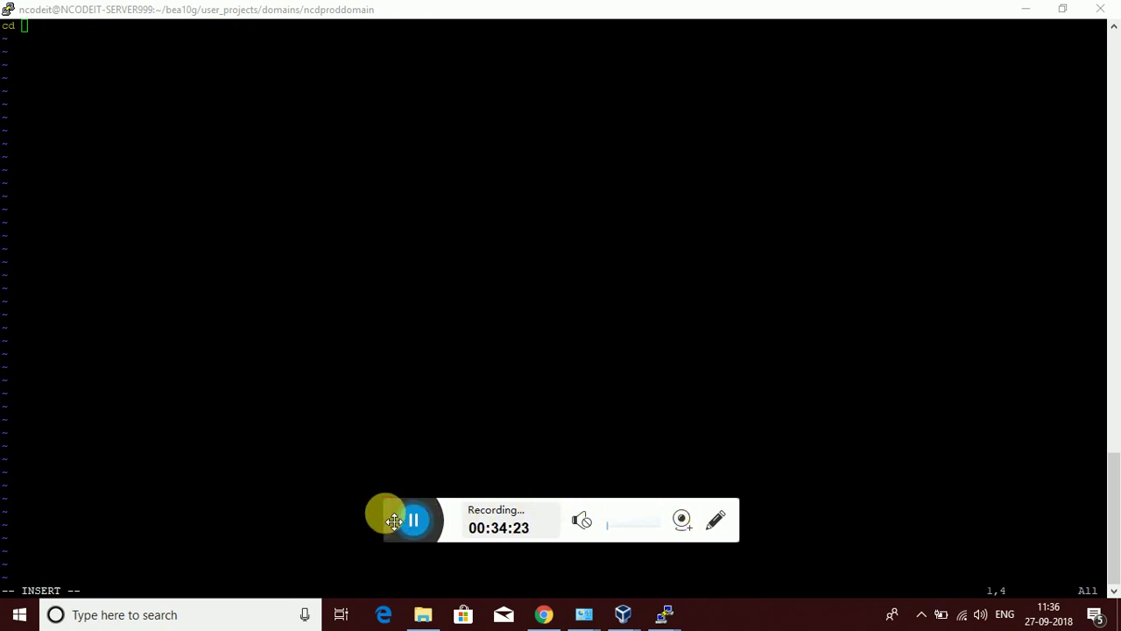
# Type 'cd $DOMAIN_HOME/bin' as the script's first line
pyautogui.moveTo(383, 513); pyautogui.dragTo(733, 623)
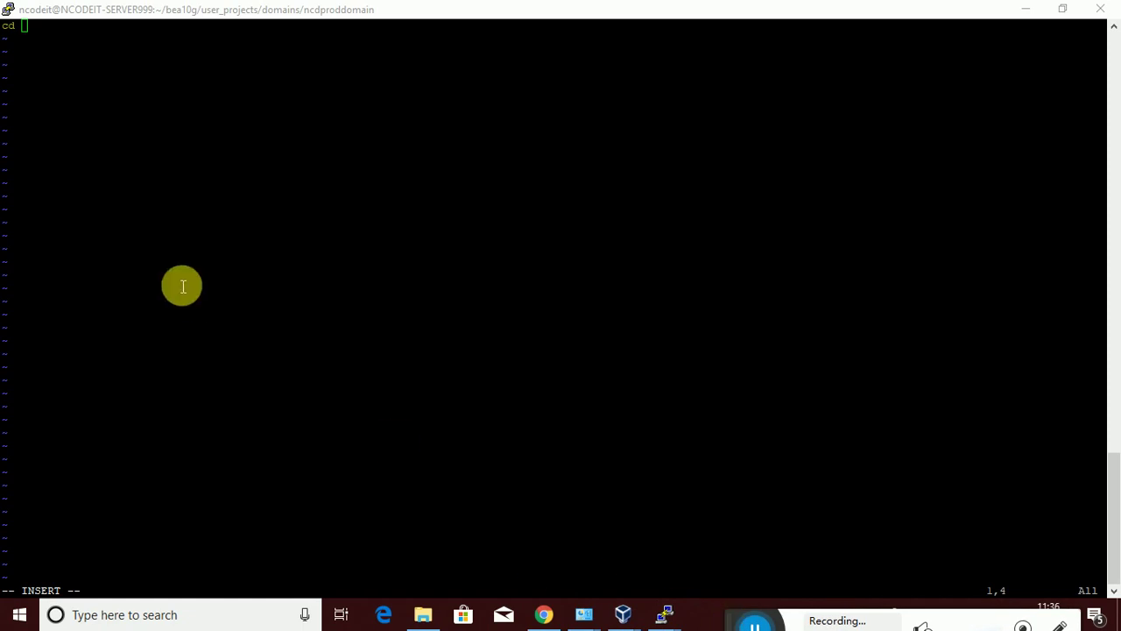
pyautogui.click(77, 35)
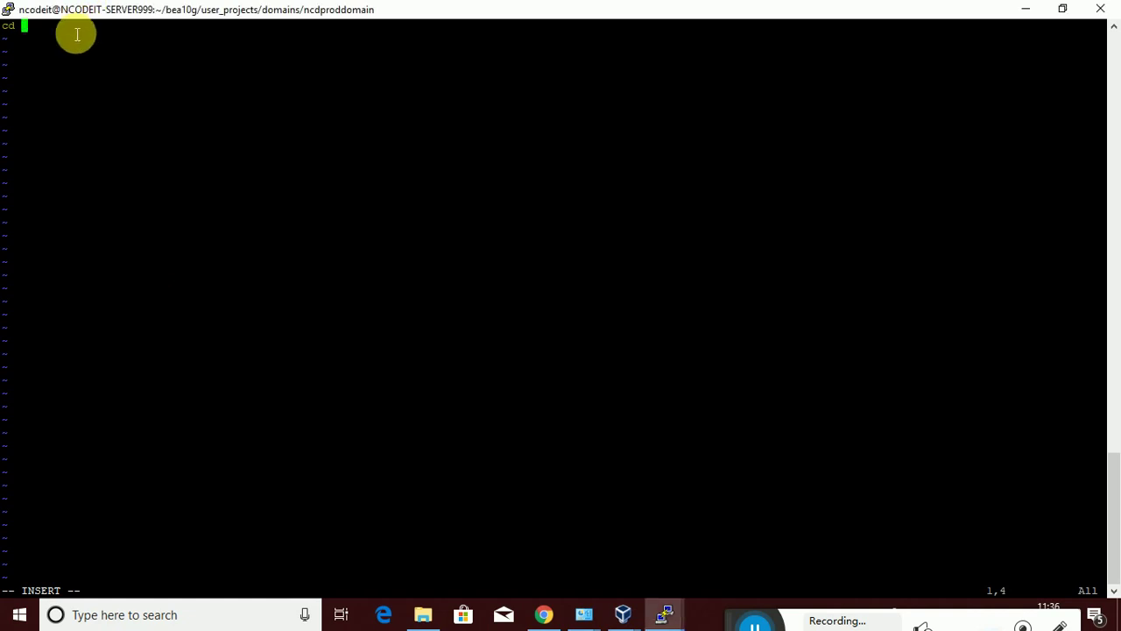
pyautogui.press('capslock')
pyautogui.write('$')
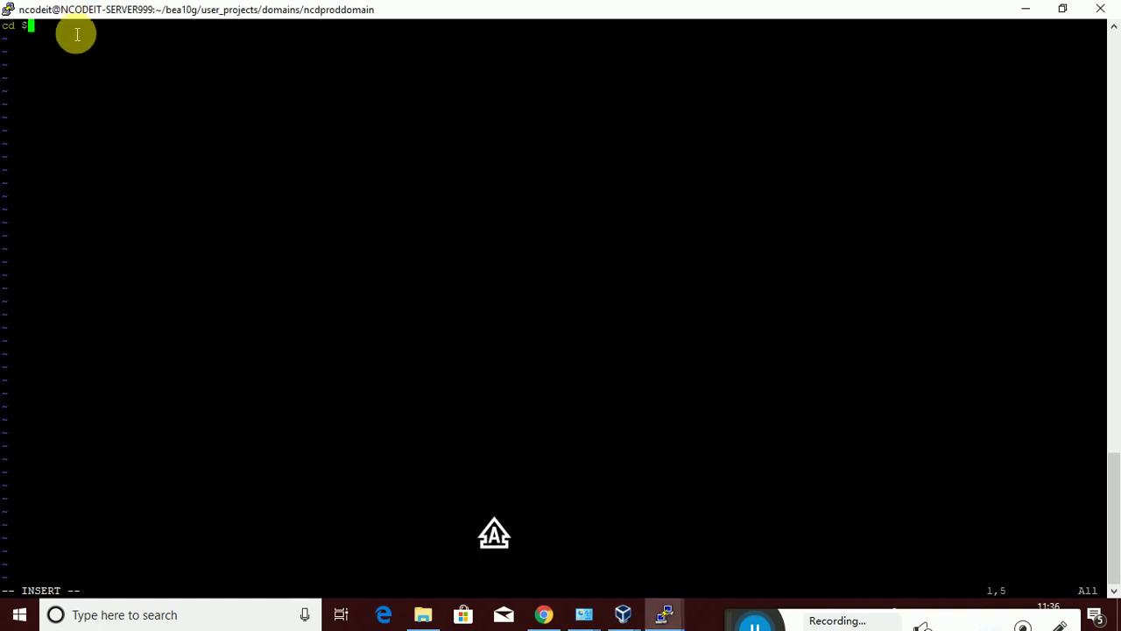
pyautogui.write('DOMAIN_')
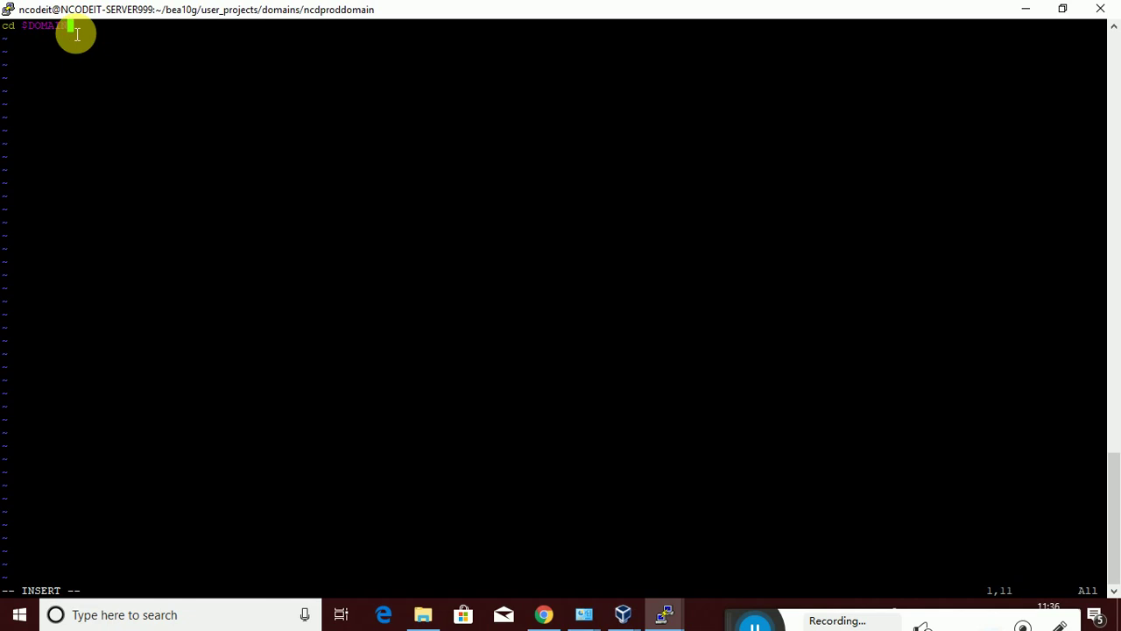
pyautogui.write('HOME')
pyautogui.write('/BIN')
pyautogui.press('BackSpace')
pyautogui.press('BackSpace')
pyautogui.press('BackSpace')
pyautogui.press('BackSpace')
pyautogui.write('/bi')
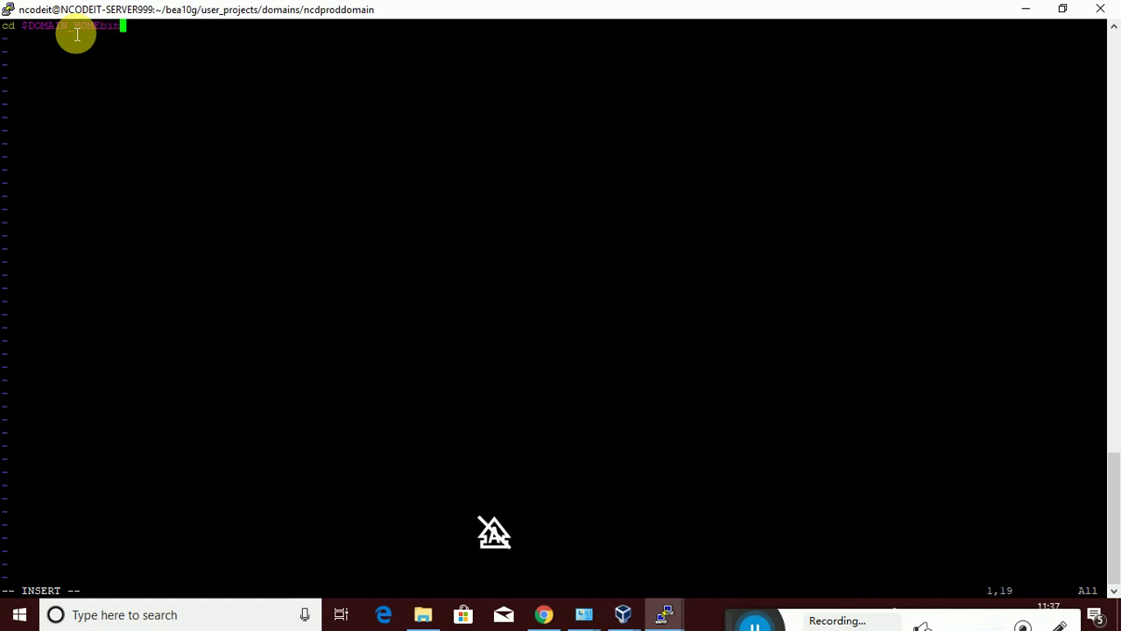
pyautogui.press('Return')
# Add '. ./setDomainEnv.sh' as the second line of the script
pyautogui.write('. ')
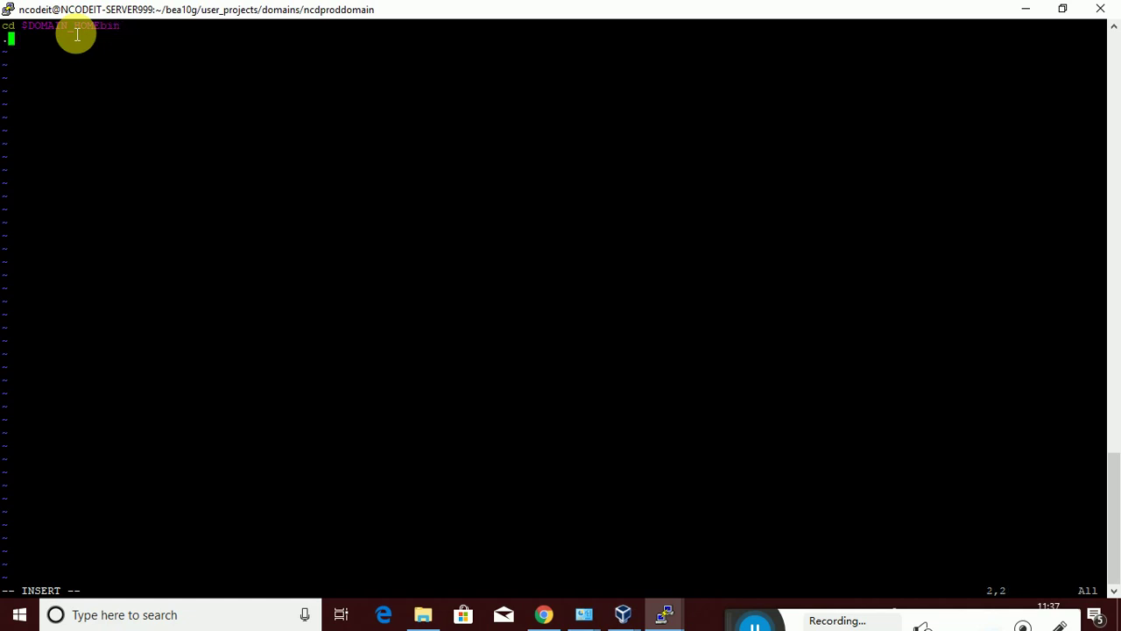
pyautogui.write('./setDomainEnv')
pyautogui.press('BackSpace')
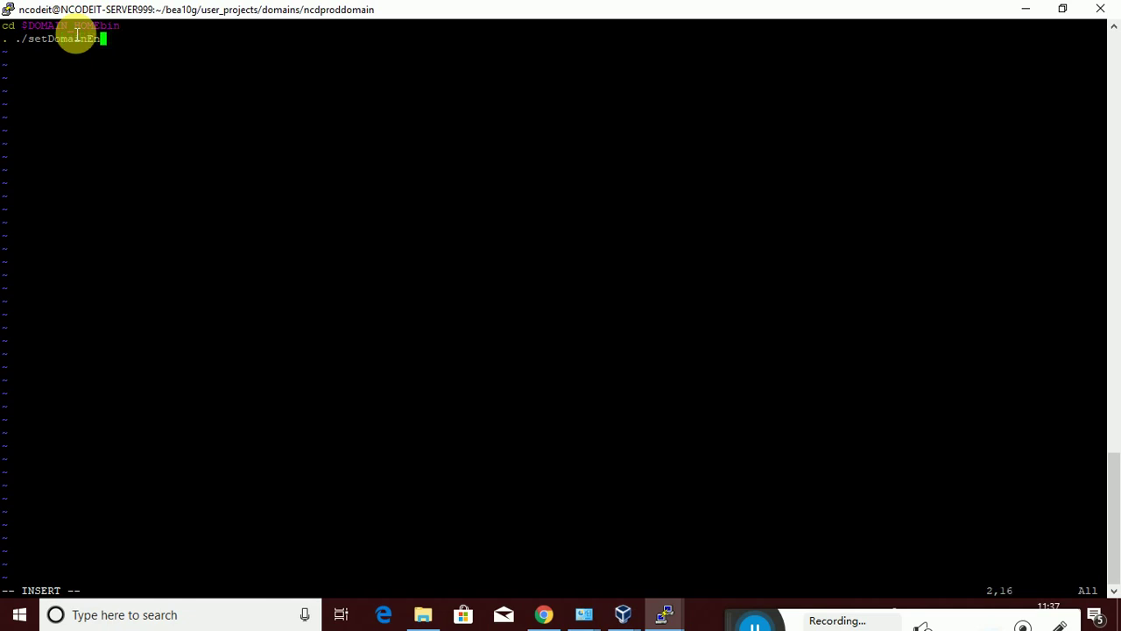
pyautogui.write('v')
pyautogui.press('BackSpace')
pyautogui.write('v.sh')
# Add a weblogic.Deployer line with -adminurl 192.168.11.48:4444, admin credentials, and -deploy -source /home/ncodeit/
pyautogui.press('Return')
pyautogui.press('Return')
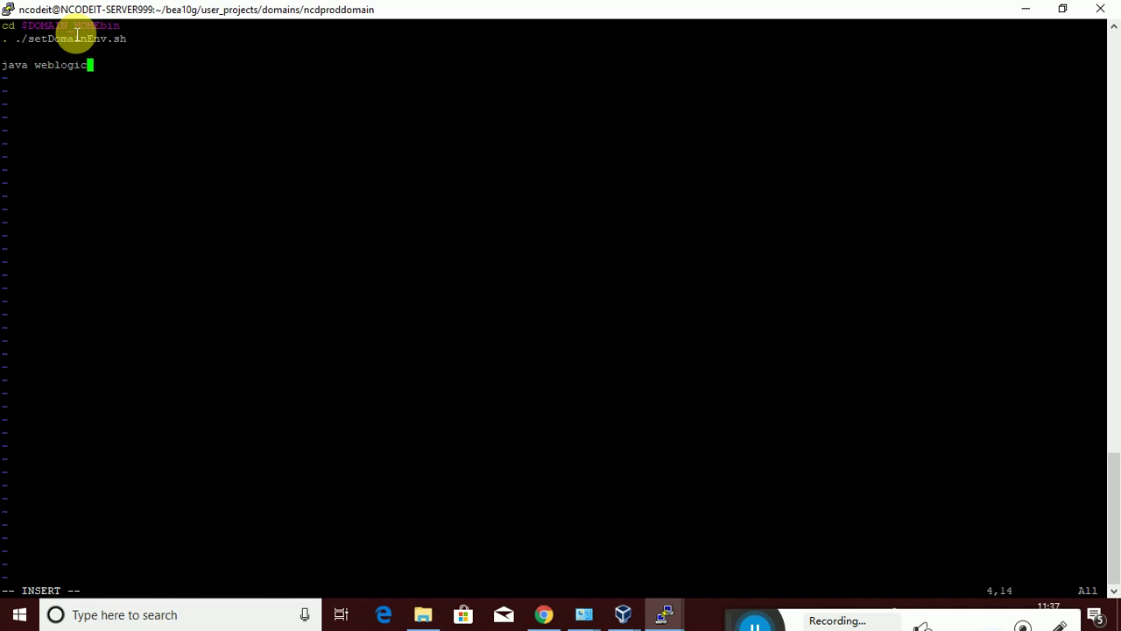
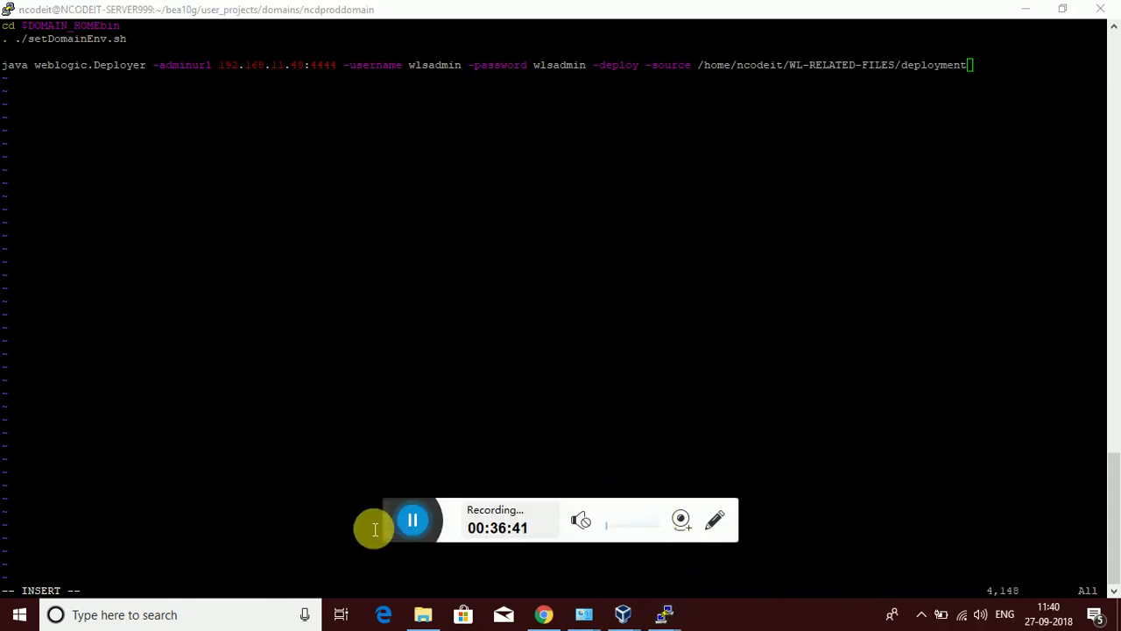
pyautogui.moveTo(386, 525); pyautogui.dragTo(744, 625)
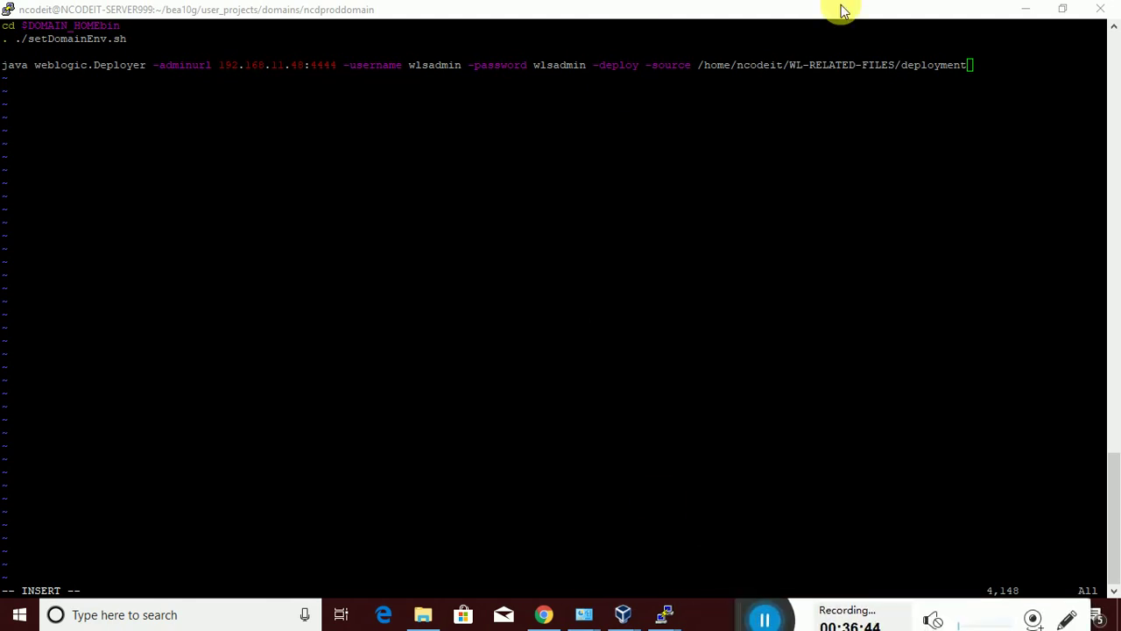
# Copy jsf-1.2.war from the deployment listing and end the source path with '/'
pyautogui.click(983, 74)
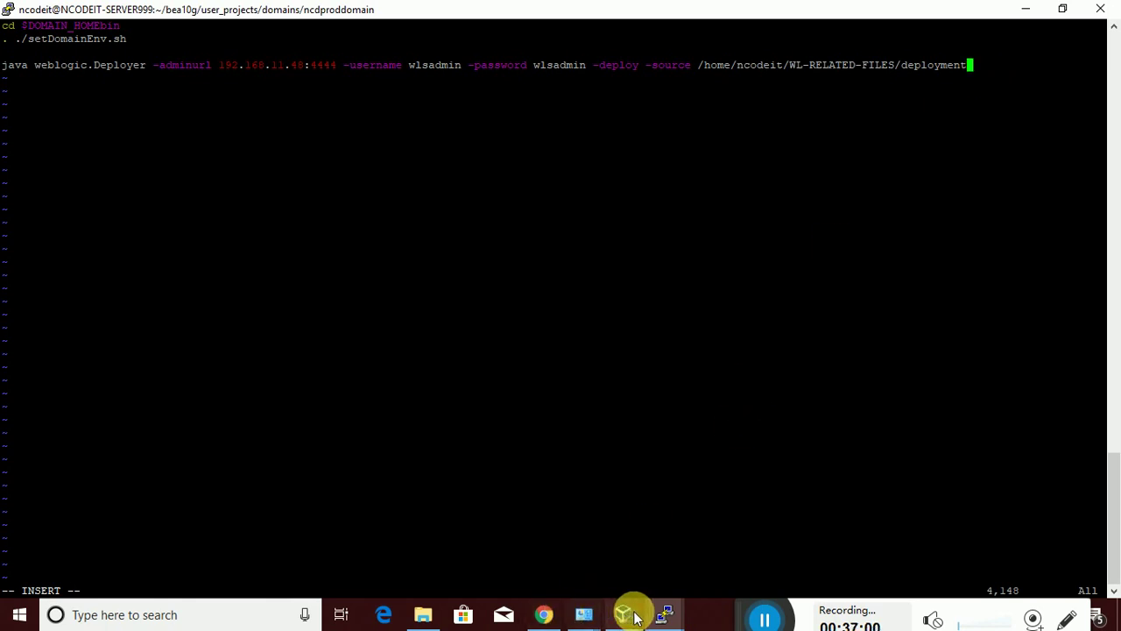
pyautogui.moveTo(666, 614)
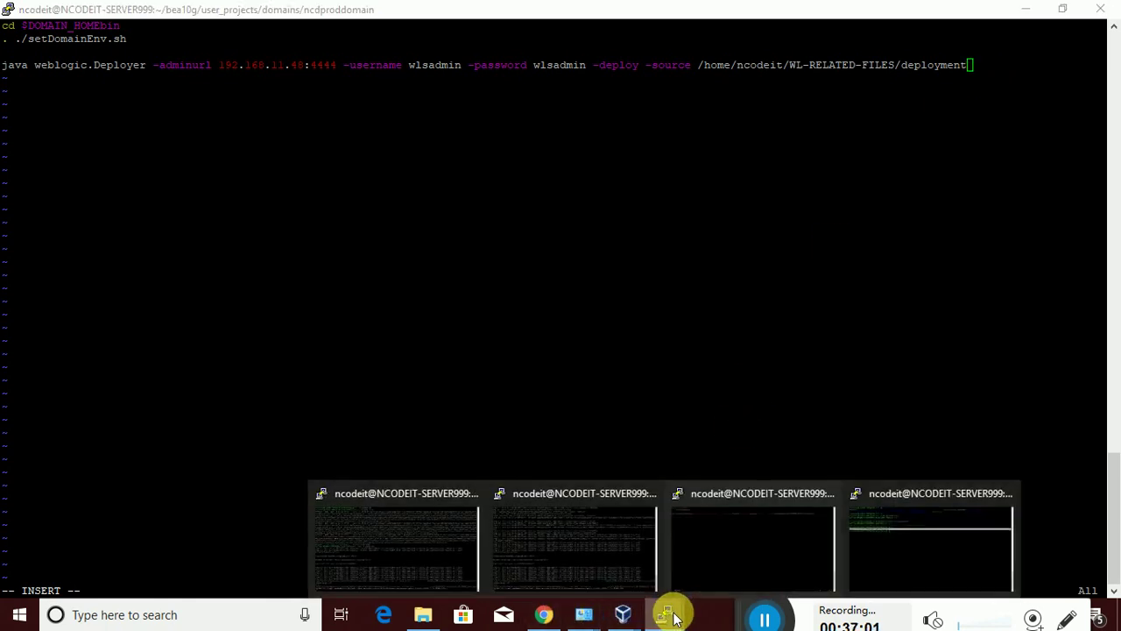
pyautogui.click(908, 540)
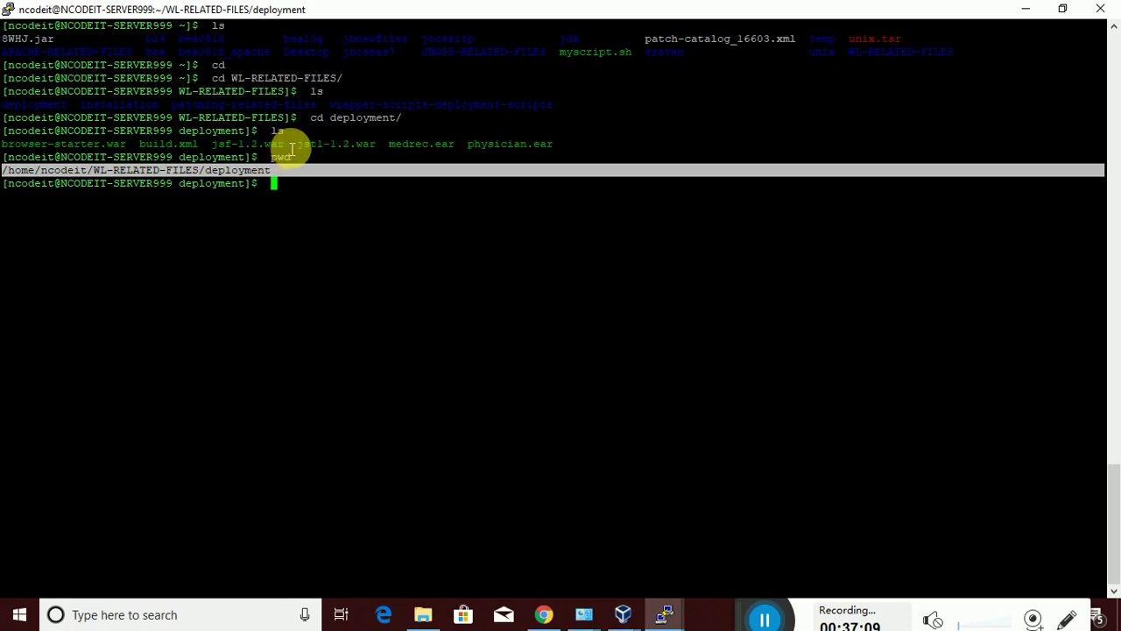
pyautogui.moveTo(288, 148); pyautogui.dragTo(226, 157)
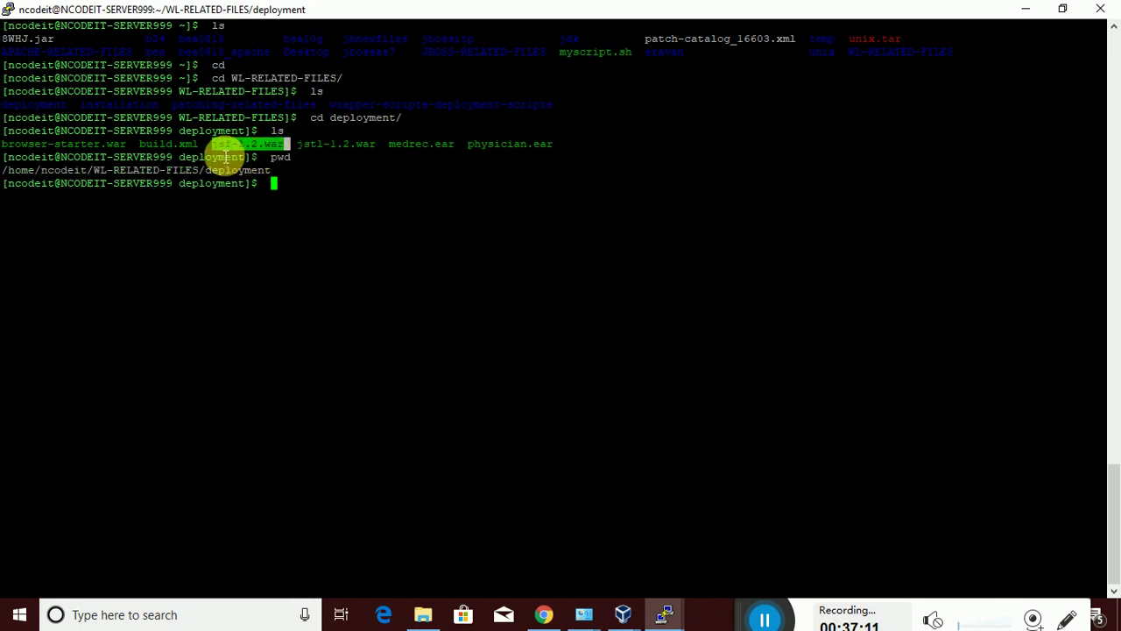
pyautogui.click(665, 614)
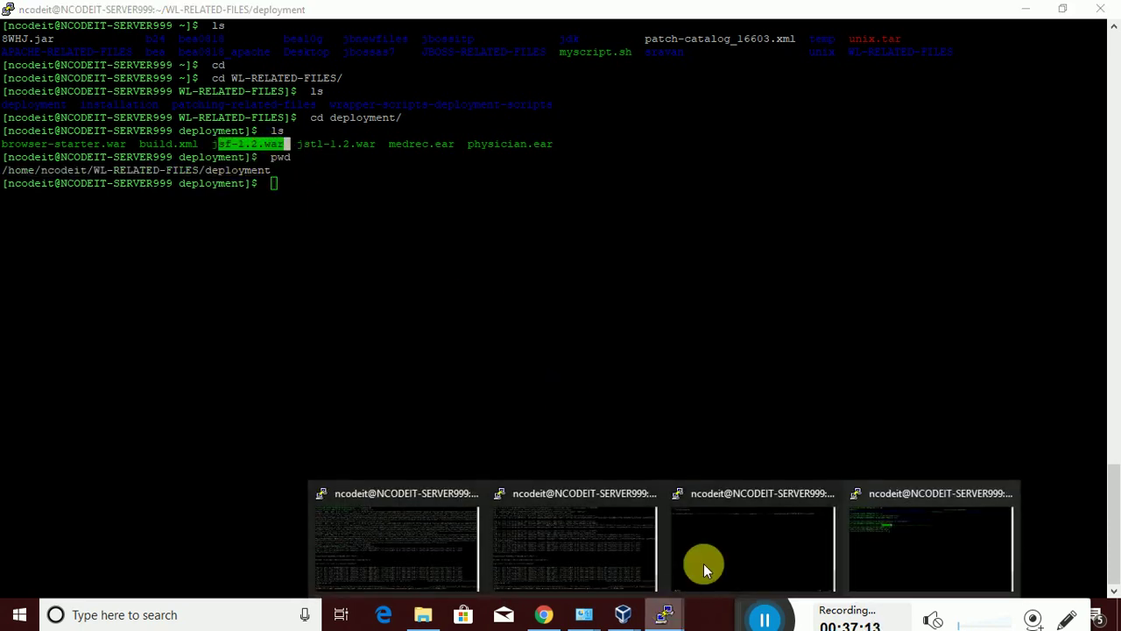
pyautogui.click(884, 509)
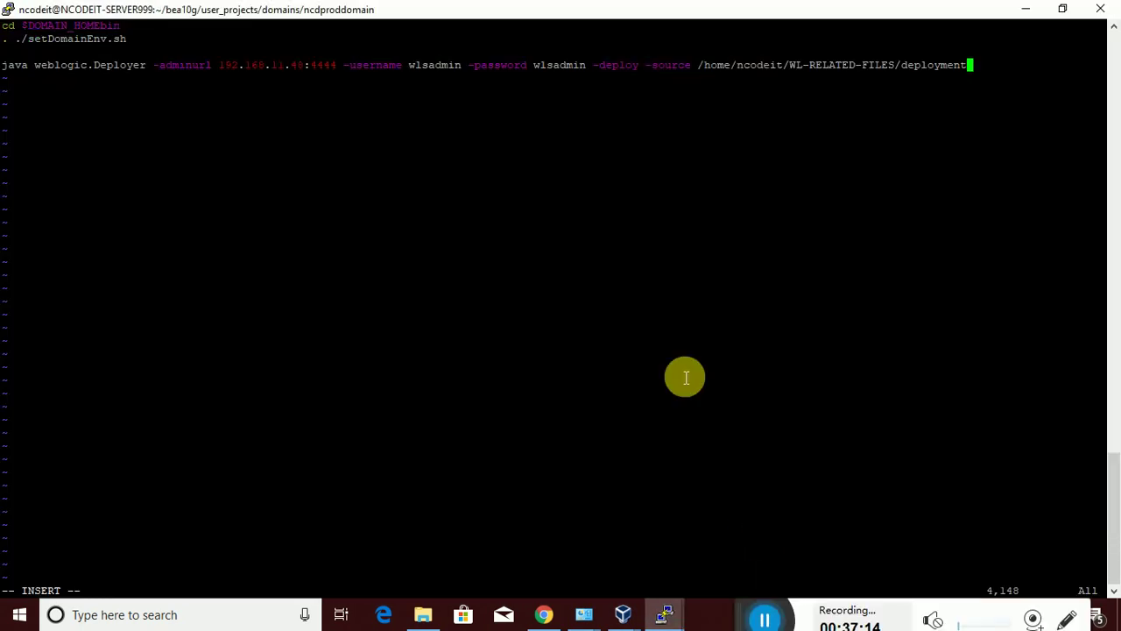
pyautogui.doubleClick(975, 76)
pyautogui.write('/')
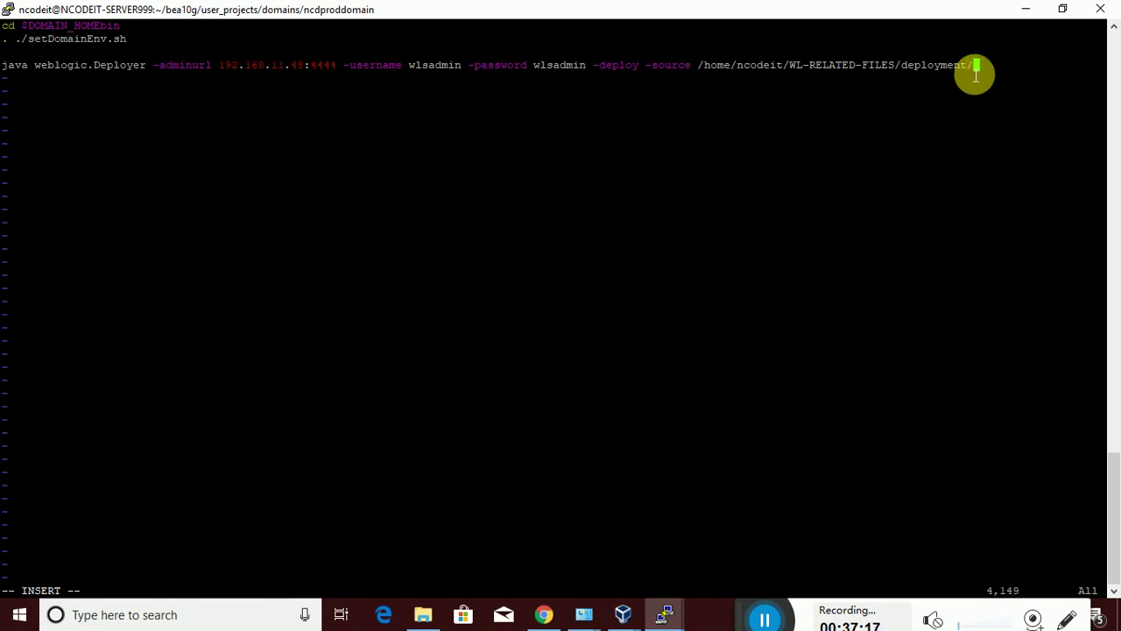
# Recopy the jsf-1.2.war file name from the deployment listing shell for the vi session
pyautogui.press('Return')
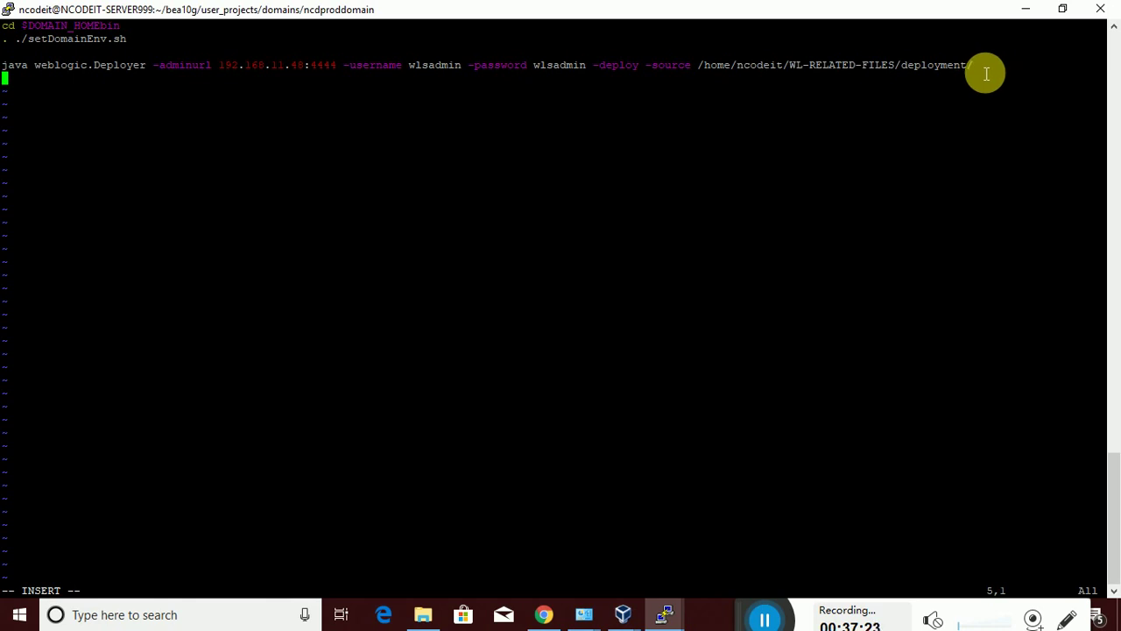
pyautogui.press('BackSpace')
pyautogui.press('Return')
pyautogui.press('BackSpace')
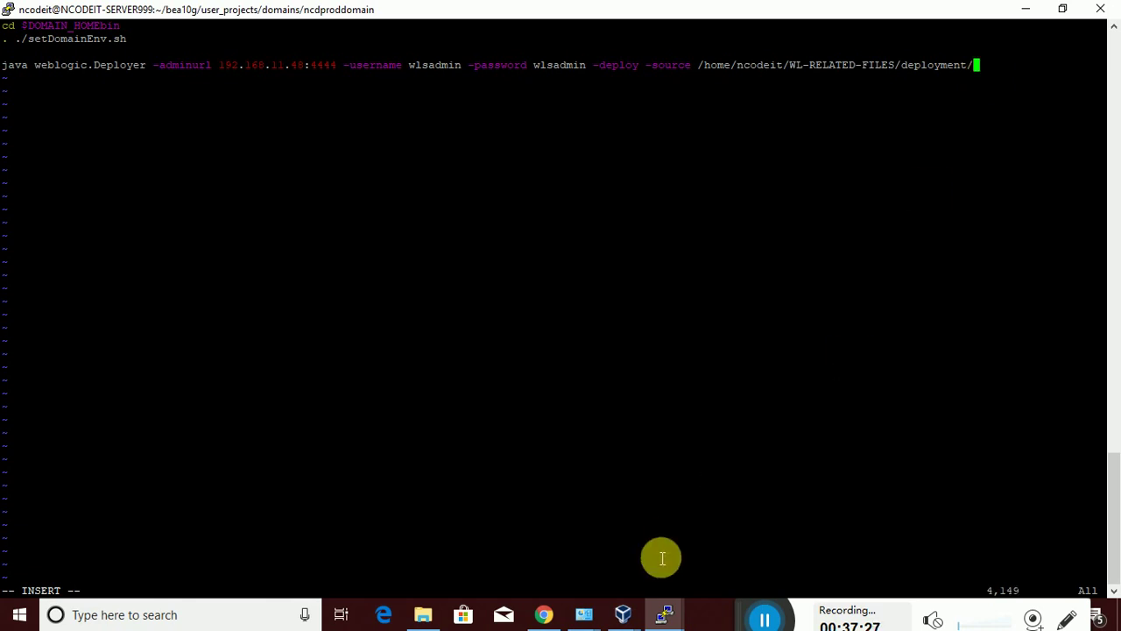
pyautogui.click(667, 616)
pyautogui.click(946, 534)
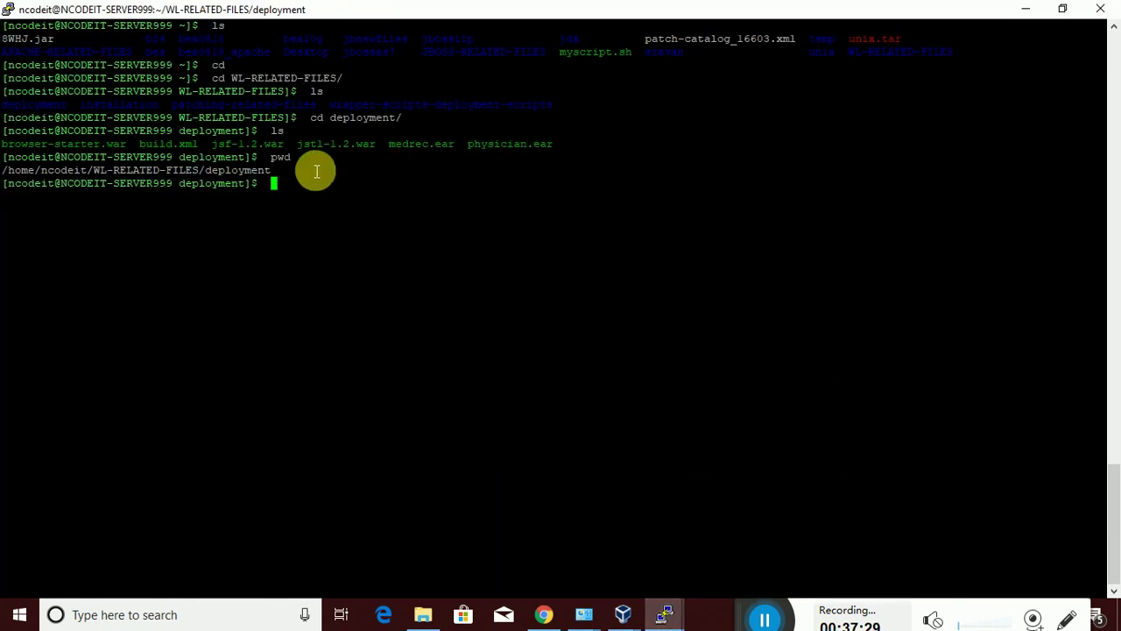
pyautogui.moveTo(291, 145); pyautogui.dragTo(212, 149)
pyautogui.hotkey('ctrl', 'c')
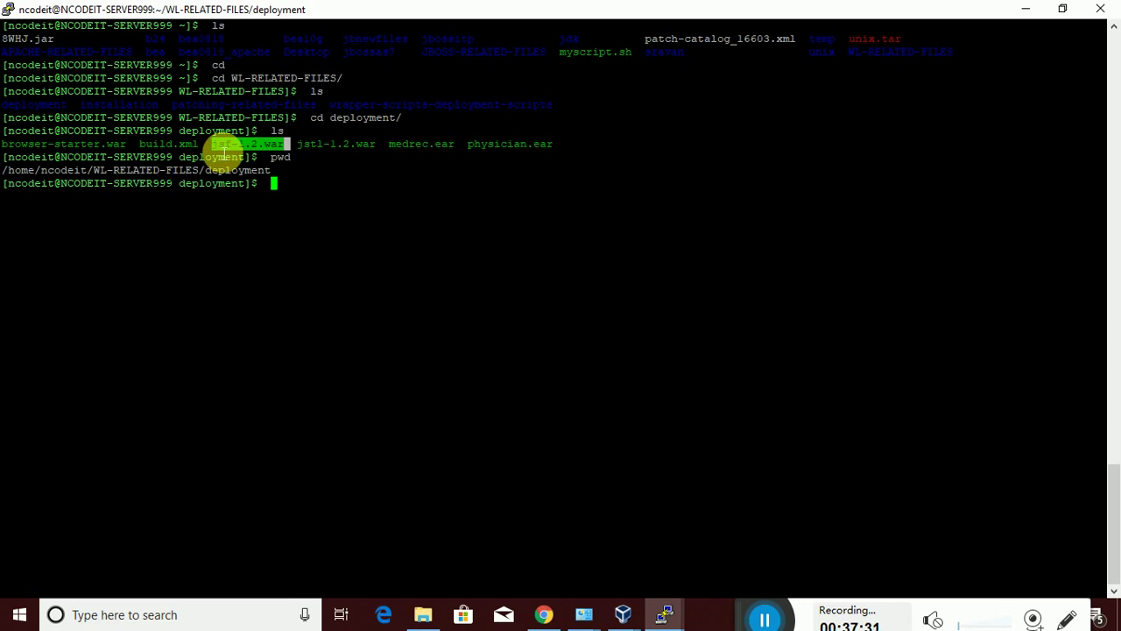
pyautogui.click(664, 613)
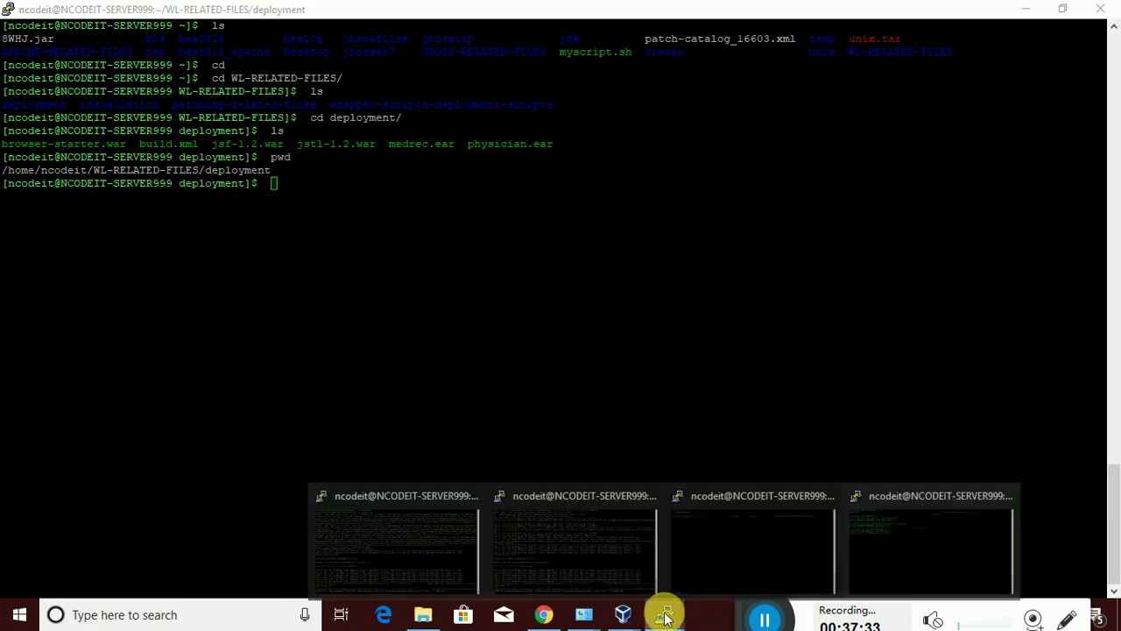
pyautogui.click(774, 539)
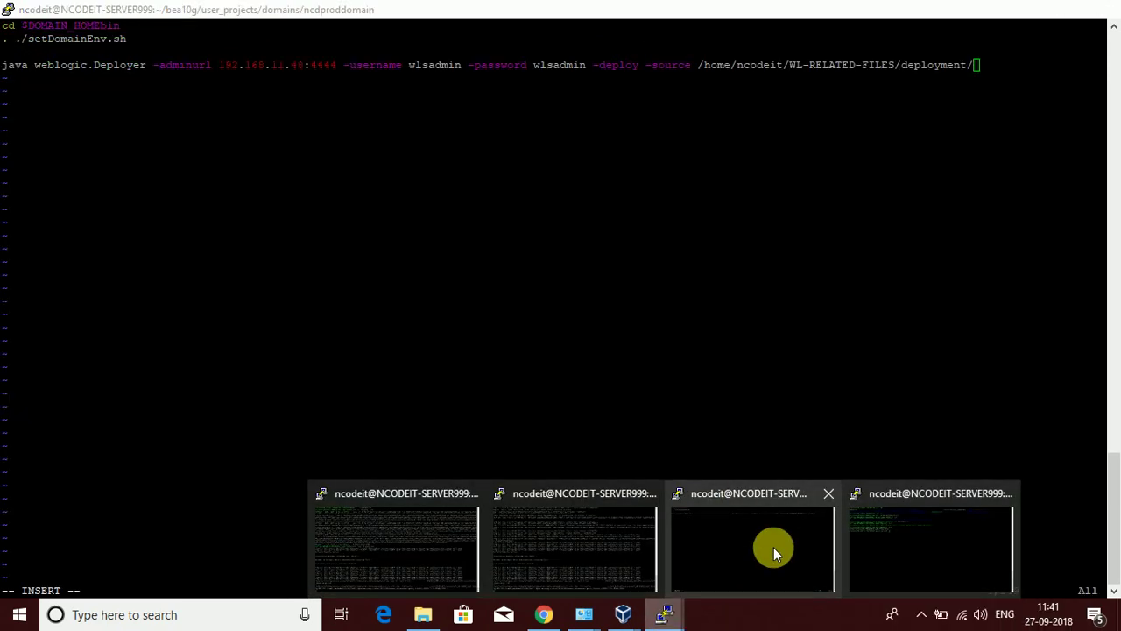
# Paste jsf-1.2.war into the source path and append -library -targets ncdmng11 -name jsf -STAGE
pyautogui.rightClick(981, 74)
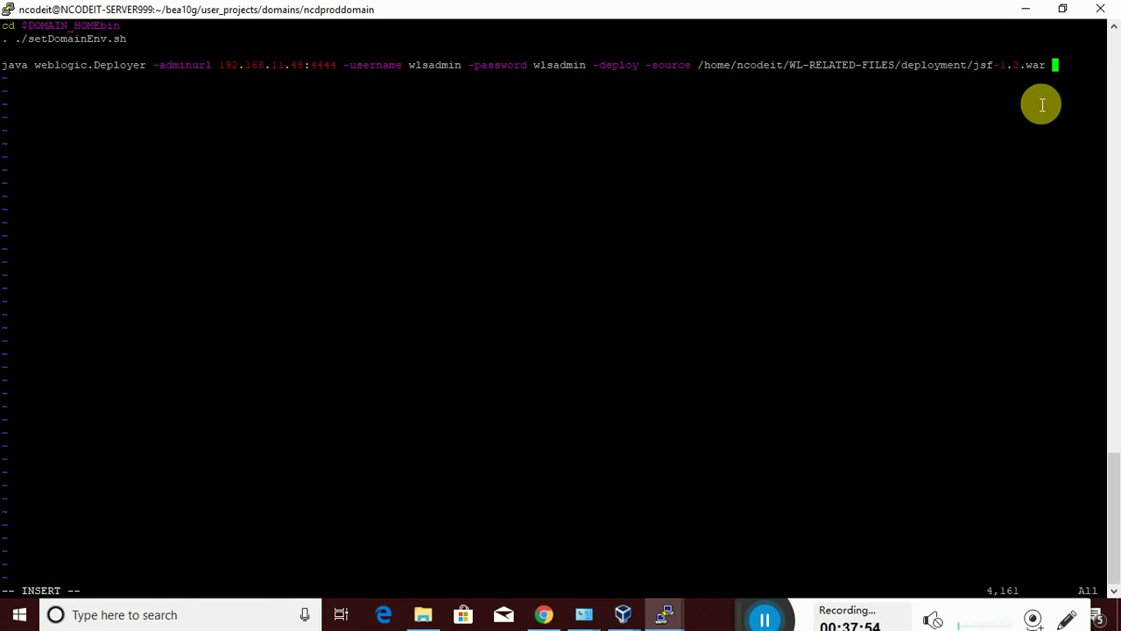
pyautogui.write('-deploy')
pyautogui.press('BackSpace')
pyautogui.press('BackSpace')
pyautogui.press('BackSpace')
pyautogui.press('BackSpace')
pyautogui.press('BackSpace')
pyautogui.press('BackSpace')
pyautogui.write('library')
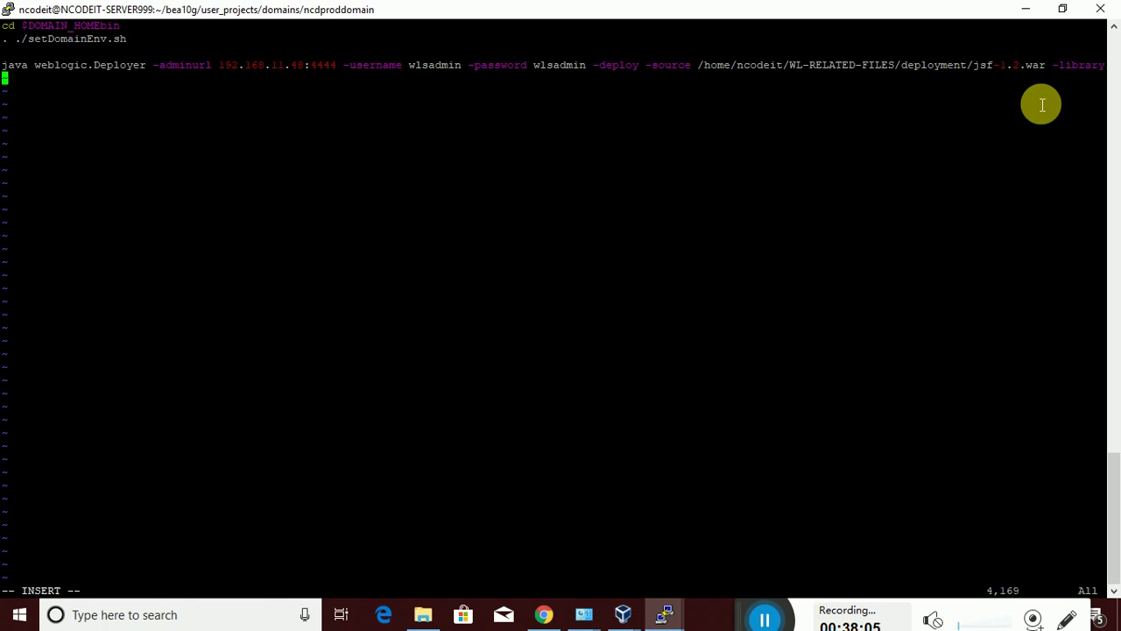
pyautogui.write(' -targets ncd')
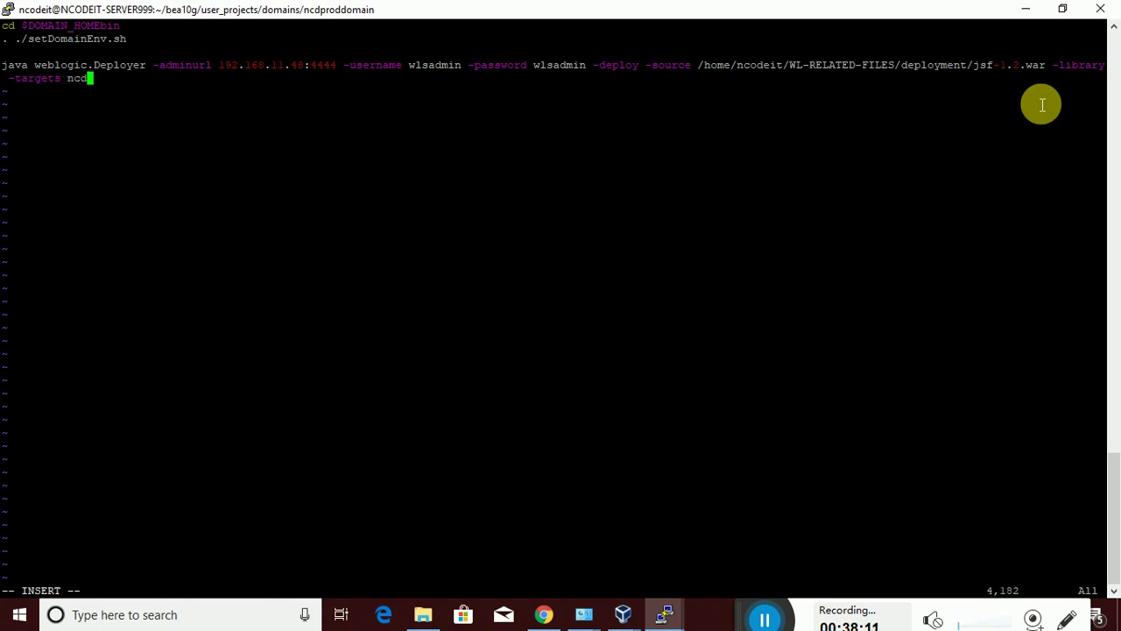
pyautogui.write('mng11 -name jsg')
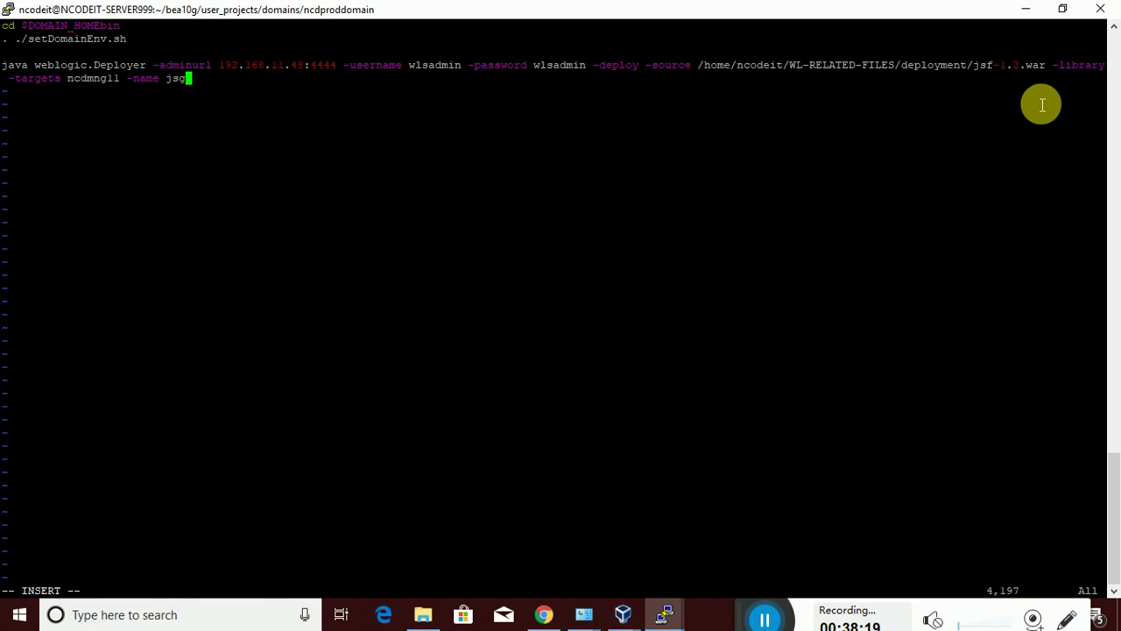
pyautogui.press('BackSpace')
pyautogui.write('f -sta')
pyautogui.press('BackSpace')
pyautogui.press('BackSpace')
pyautogui.press('BackSpace')
pyautogui.write('STAGE')
pyautogui.press('shift+Insert')
pyautogui.click(743, 620)
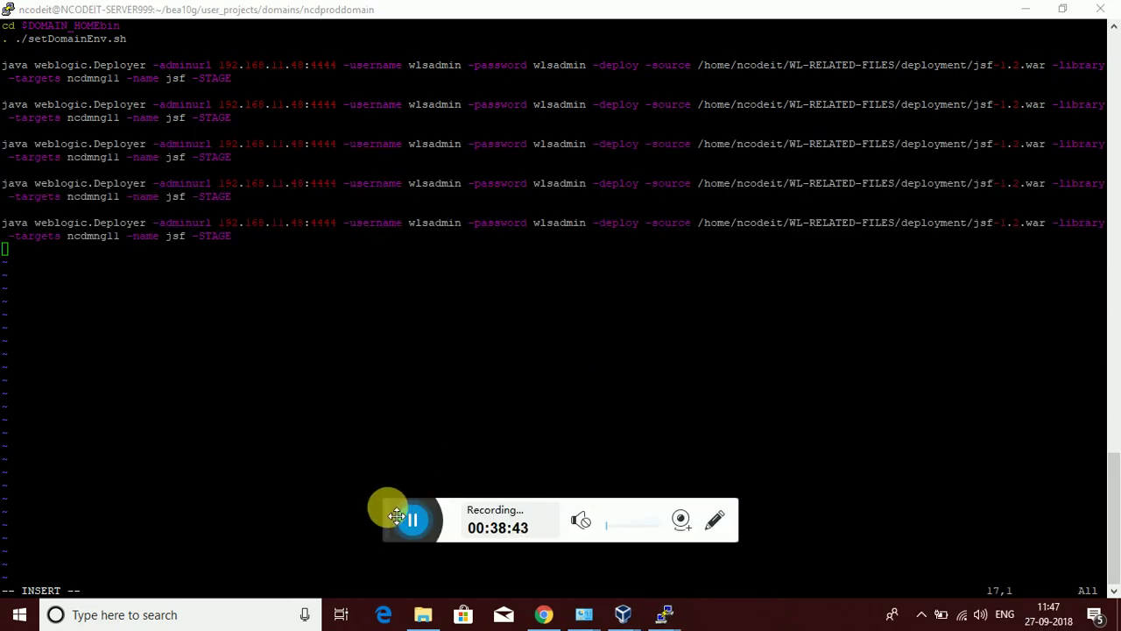
# Paste the command so deploy.sh holds five identical Deployer lines, then review them
pyautogui.moveTo(396, 517); pyautogui.dragTo(712, 620)
pyautogui.click(336, 315)
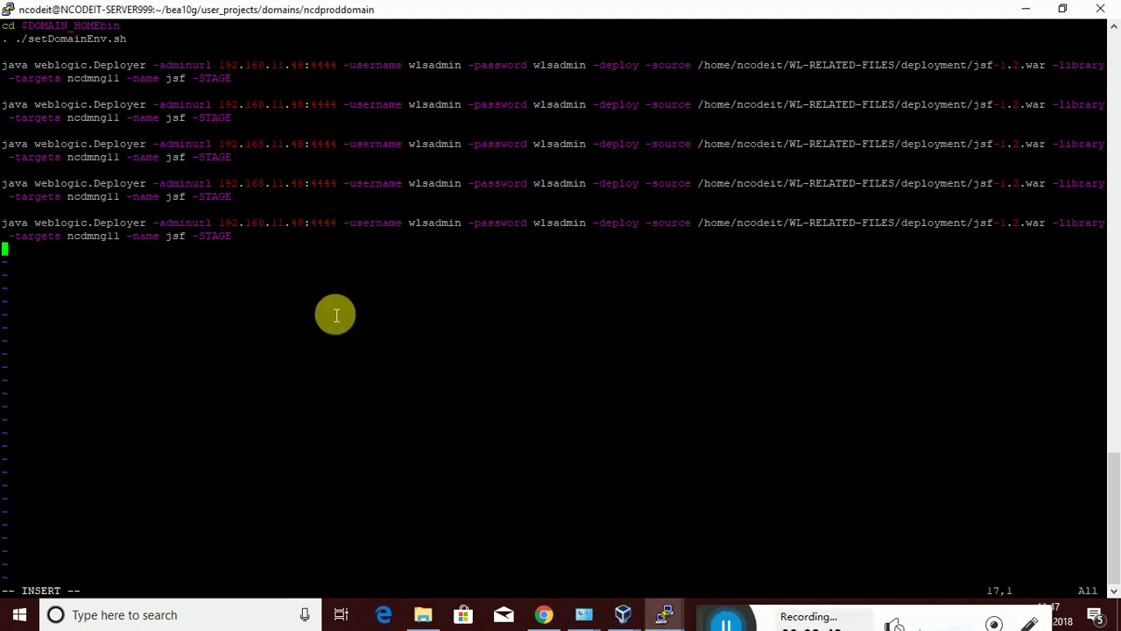
pyautogui.press('Up')
pyautogui.press('Up')
pyautogui.press('Up')
pyautogui.press('Up')
pyautogui.press('Up')
pyautogui.press('Up')
pyautogui.press('Up')
pyautogui.press('Up')
pyautogui.press('Up')
pyautogui.press('Up')
pyautogui.press('Up')
pyautogui.press('Up')
pyautogui.press('Up')
pyautogui.press('Right')
pyautogui.press('Right')
pyautogui.press('Right')
pyautogui.press('Right')
pyautogui.press('Right')
pyautogui.press('Right')
pyautogui.press('Right')
pyautogui.press('Right')
pyautogui.press('Right')
pyautogui.press('Right')
pyautogui.press('Right')
pyautogui.press('Right')
pyautogui.press('Right')
pyautogui.press('Right')
pyautogui.press('Right')
pyautogui.press('Right')
pyautogui.press('Right')
pyautogui.press('Right')
pyautogui.press('Right')
pyautogui.press('Right')
pyautogui.press('Right')
pyautogui.press('Right')
pyautogui.press('Right')
pyautogui.press('Right')
pyautogui.press('Right')
pyautogui.press('Right')
pyautogui.press('Right')
pyautogui.press('Right')
pyautogui.press('Right')
pyautogui.press('Right')
pyautogui.press('Right')
pyautogui.press('Right')
pyautogui.press('Right')
pyautogui.press('Right')
pyautogui.press('Right')
pyautogui.press('Right')
pyautogui.press('Right')
pyautogui.press('Right')
pyautogui.press('Right')
pyautogui.press('Right')
pyautogui.press('Down')
pyautogui.press('Down')
pyautogui.press('Right')
pyautogui.press('Right')
pyautogui.press('Right')
pyautogui.press('Right')
pyautogui.press('Right')
pyautogui.press('Right')
pyautogui.press('Right')
pyautogui.press('Right')
pyautogui.press('Right')
pyautogui.press('Right')
pyautogui.press('Right')
pyautogui.press('Right')
pyautogui.press('Right')
pyautogui.press('Right')
pyautogui.press('Right')
pyautogui.press('Right')
pyautogui.press('Right')
pyautogui.press('Right')
pyautogui.press('Right')
pyautogui.press('Right')
pyautogui.press('Right')
pyautogui.press('Right')
pyautogui.press('Right')
pyautogui.press('Right')
pyautogui.press('Right')
pyautogui.press('Right')
pyautogui.press('Right')
pyautogui.press('Right')
pyautogui.press('Right')
pyautogui.press('Right')
pyautogui.press('Right')
pyautogui.press('Right')
pyautogui.press('Right')
pyautogui.press('Right')
pyautogui.press('Right')
pyautogui.press('Right')
pyautogui.press('Right')
pyautogui.press('Right')
pyautogui.press('Right')
pyautogui.press('Right')
pyautogui.press('Right')
pyautogui.press('Right')
pyautogui.press('Right')
pyautogui.press('Right')
pyautogui.press('Right')
pyautogui.press('Right')
pyautogui.press('Right')
pyautogui.press('Right')
pyautogui.press('End')
pyautogui.press('Home')
# Save deploy.sh and quit vi with :wq
pyautogui.press('Escape')
pyautogui.write(':wq')
pyautogui.press('Return')
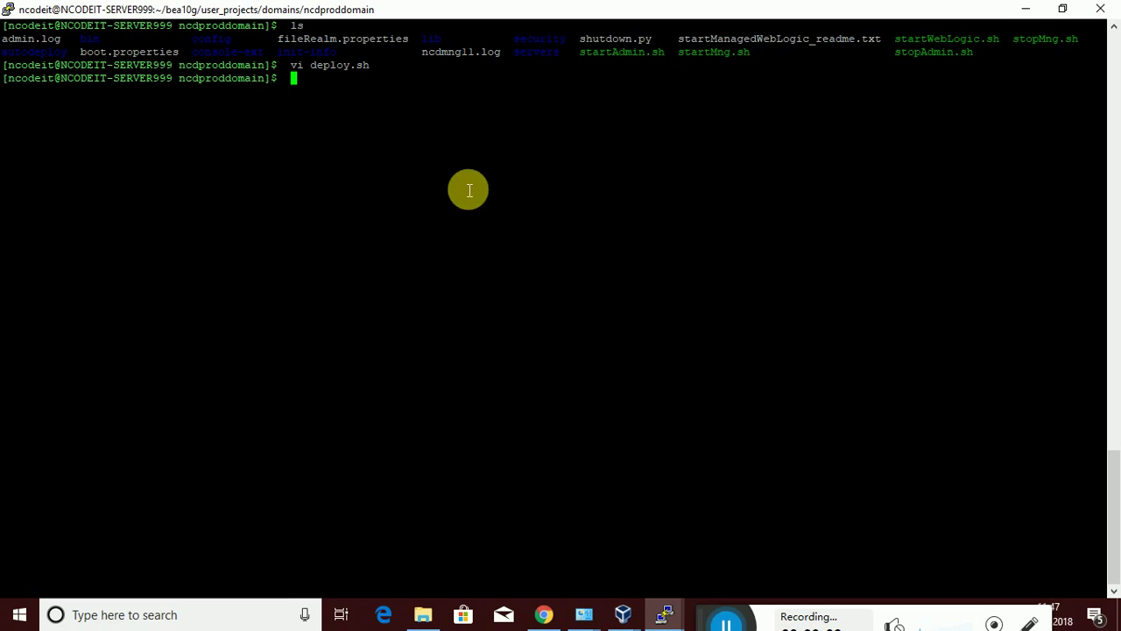
# Go to the home directory, then into WL-RELATED-FILES, listing the contents of each
pyautogui.write('cd')
pyautogui.press('Return')
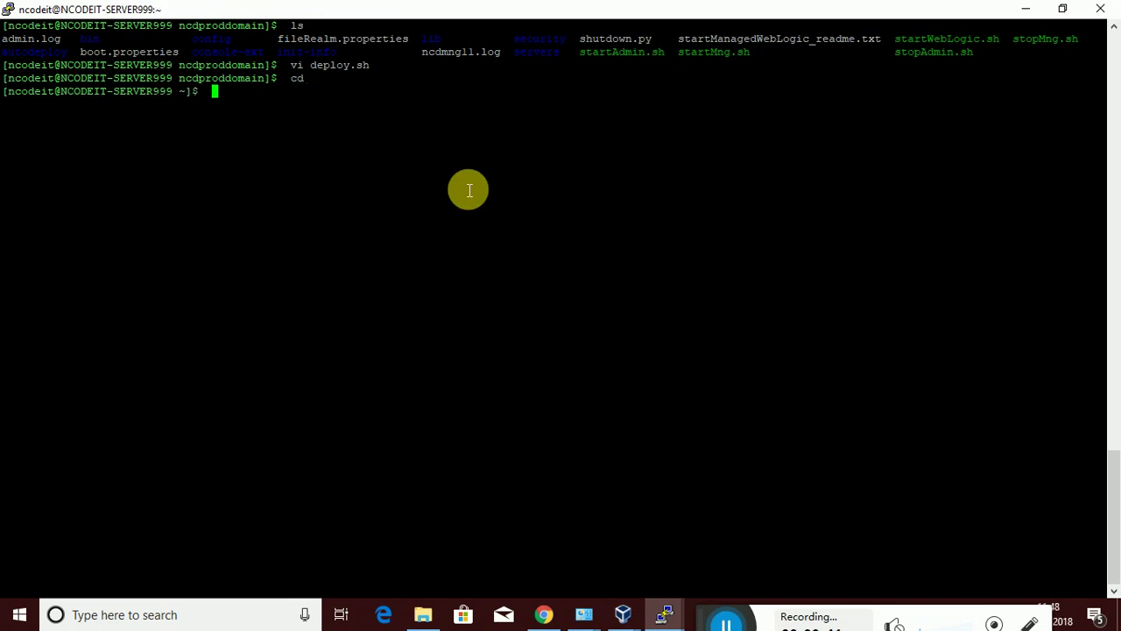
pyautogui.write('ls')
pyautogui.press('Return')
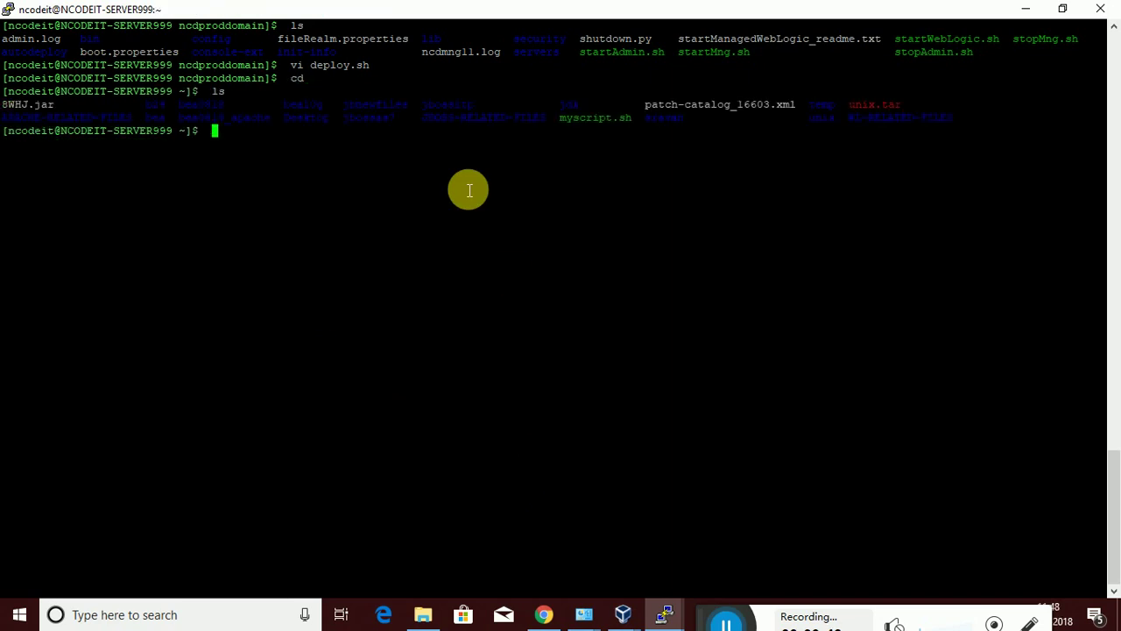
pyautogui.write('cd WL')
pyautogui.press('Tab')
pyautogui.press('Return')
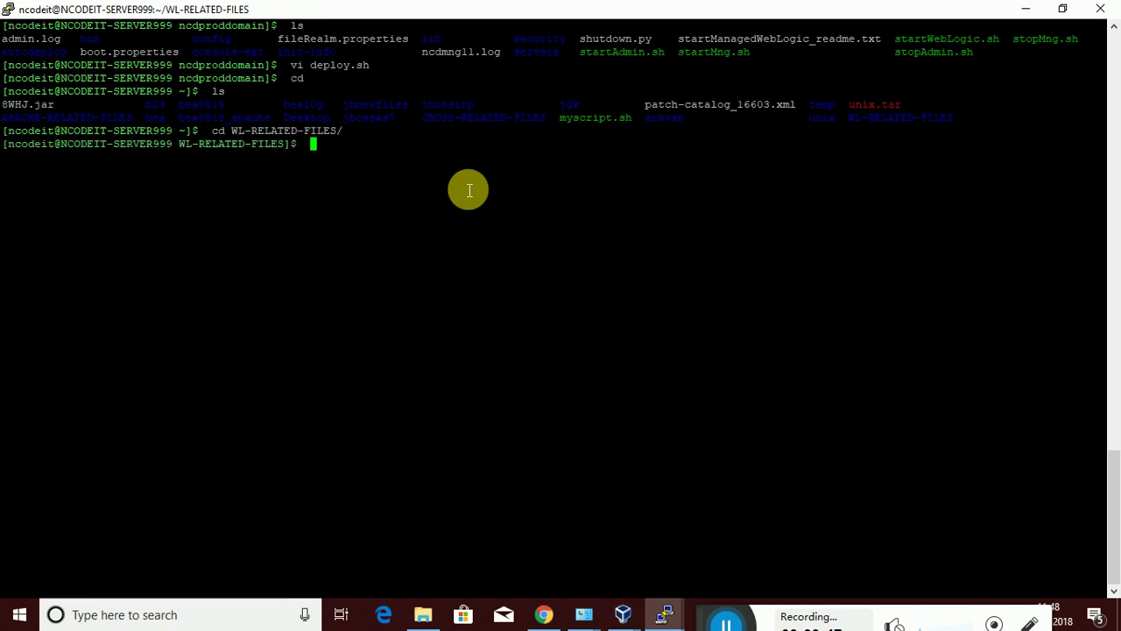
pyautogui.write('ls')
pyautogui.press('Return')
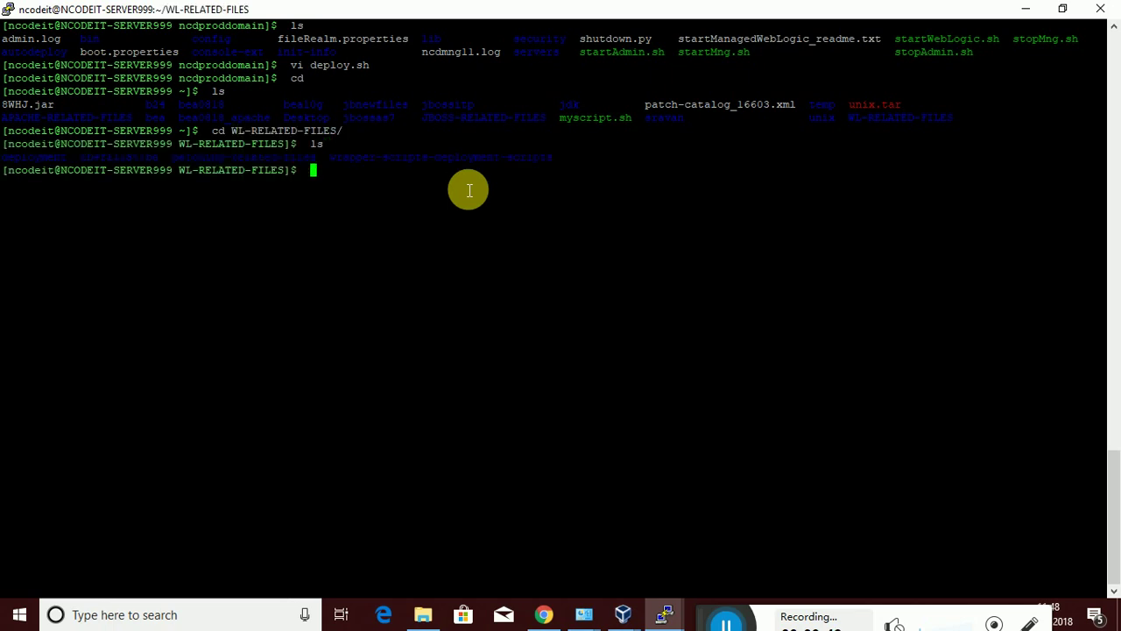
# Enter wrapper-scripts-deployment-scripts and list its scripts
pyautogui.write('cd wra')
pyautogui.press('Tab')
pyautogui.press('Return')
pyautogui.write('ls')
pyautogui.press('Return')
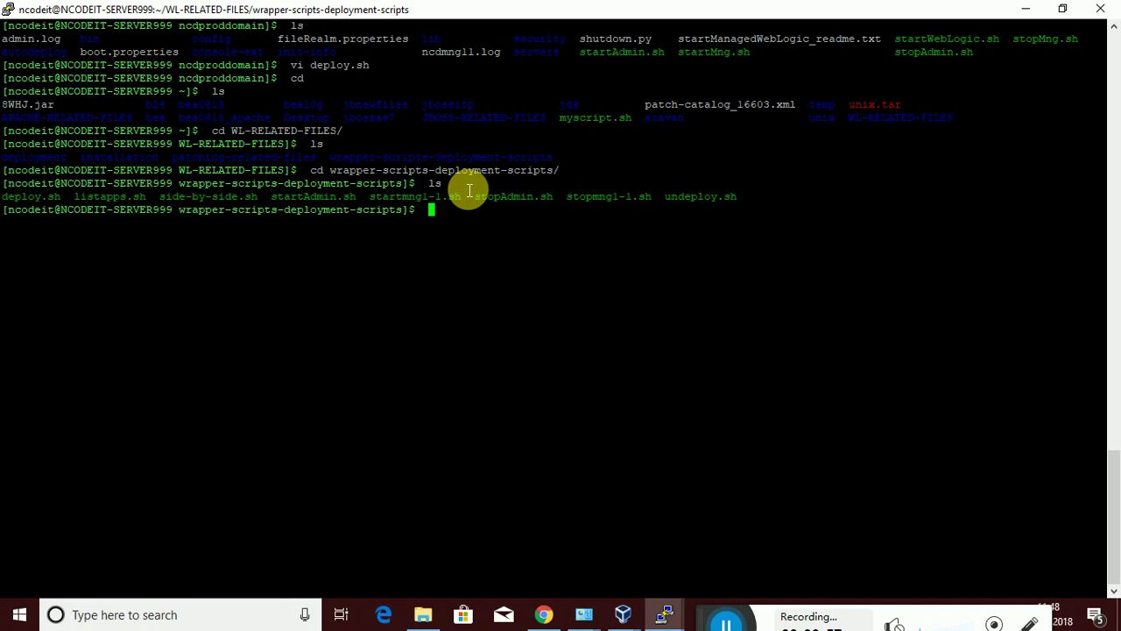
# View deploy.sh with less and copy its text from DOMAIN_HOME through the last Deployer command
pyautogui.write('less dep')
pyautogui.press('Tab')
pyautogui.press('Return')
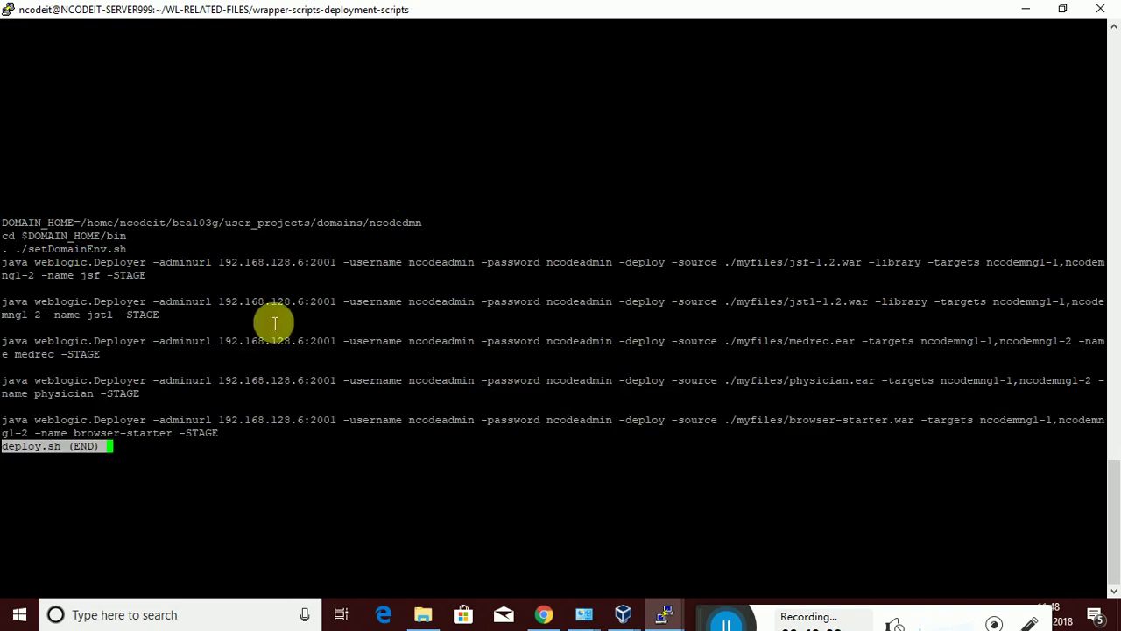
pyautogui.moveTo(232, 443); pyautogui.dragTo(9, 250)
pyautogui.click(201, 445)
pyautogui.moveTo(224, 443); pyautogui.dragTo(10, 226)
pyautogui.hotkey('ctrl', 'c')
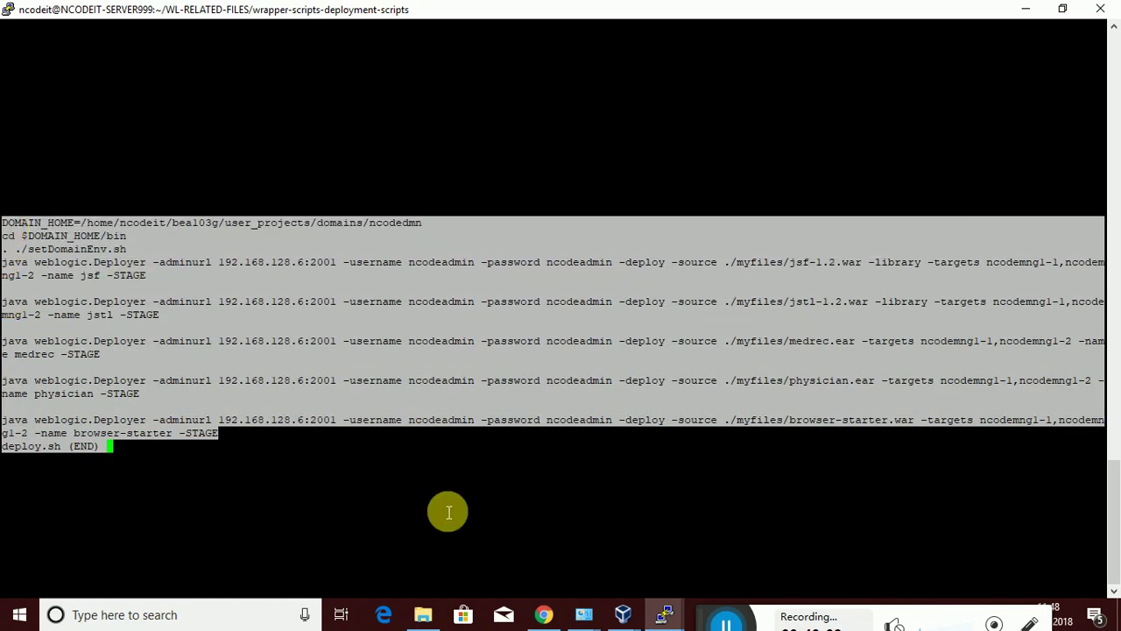
# Open deploy.sh in vi from the ncdproddomain shell
pyautogui.moveTo(655, 616)
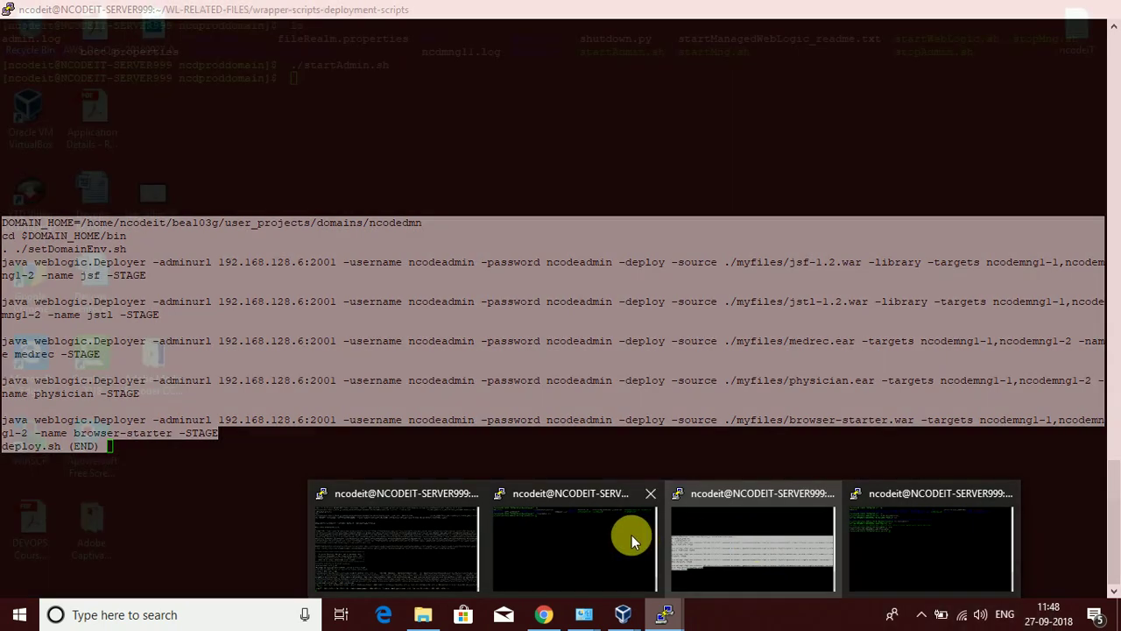
pyautogui.click(626, 534)
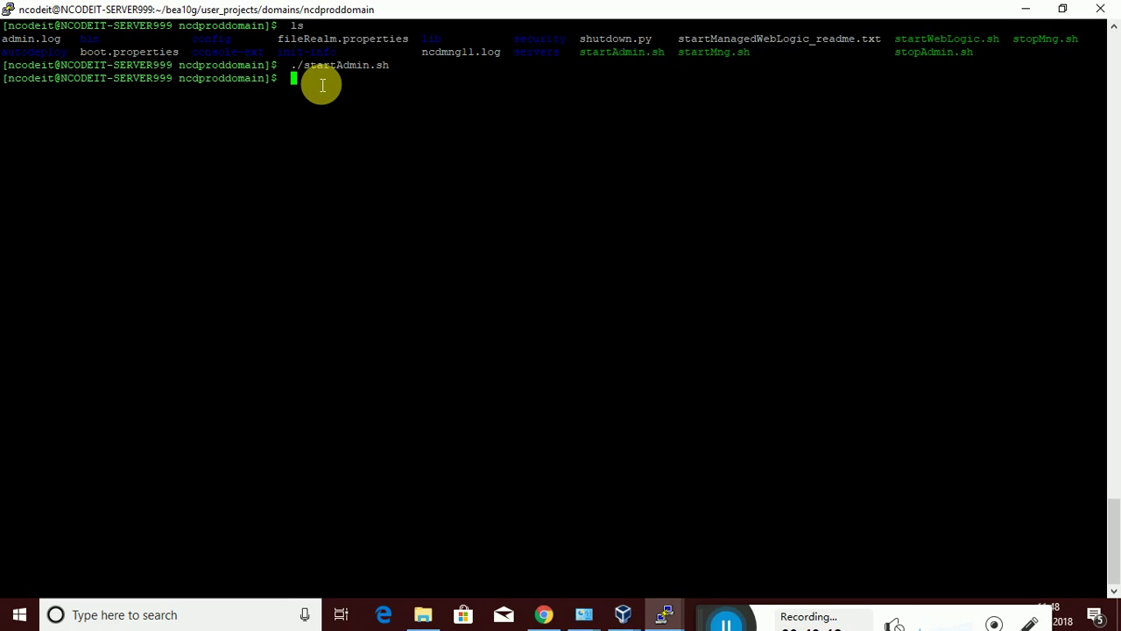
pyautogui.write('ls')
pyautogui.press('Return')
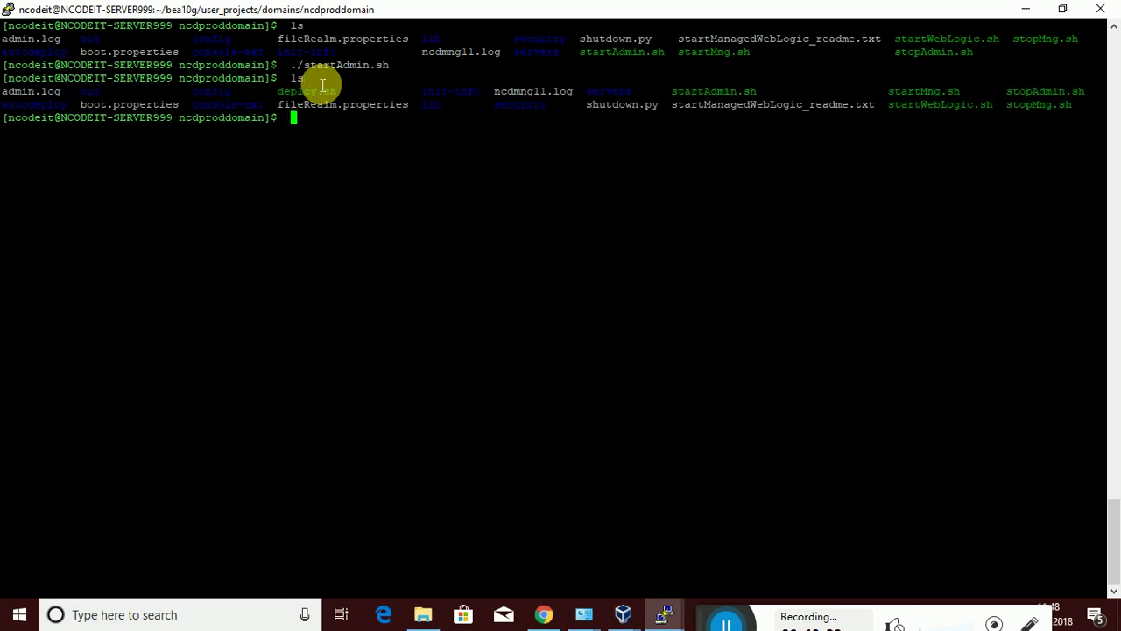
pyautogui.write('vi deplo')
pyautogui.press('Tab')
pyautogui.press('Return')
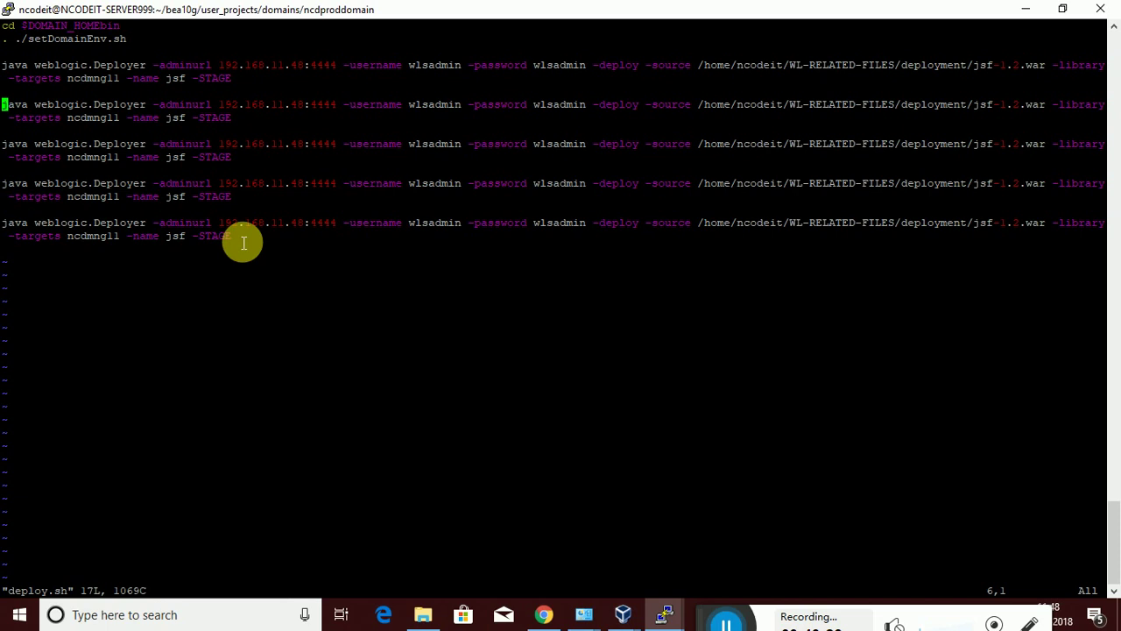
# In insert mode, erase all the old Deployer commands from deploy.sh
pyautogui.press('i')
pyautogui.press('Down')
pyautogui.press('Down')
pyautogui.press('Down')
pyautogui.press('Down')
pyautogui.press('Down')
pyautogui.press('Down')
pyautogui.press('Down')
pyautogui.press('Down')
pyautogui.press('Down')
pyautogui.press('Right')
pyautogui.press('Right')
pyautogui.press('Right')
pyautogui.press('Right')
pyautogui.press('Right')
pyautogui.press('Right')
pyautogui.press('Right')
pyautogui.press('Right')
pyautogui.press('Right')
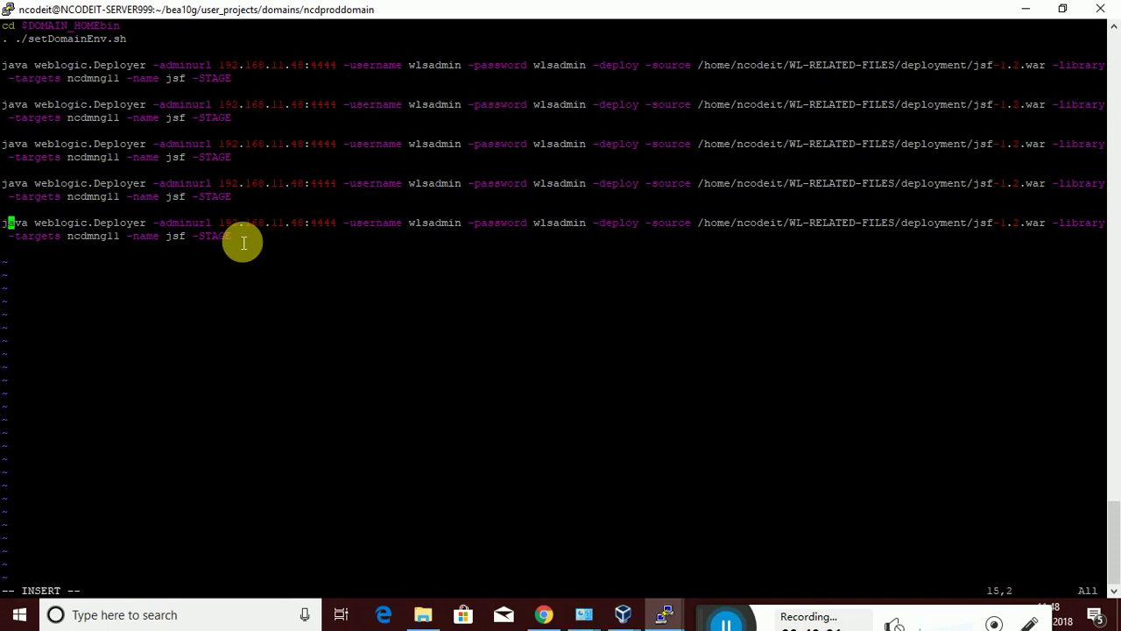
pyautogui.press('Right')
pyautogui.press('Right')
pyautogui.press('Right')
pyautogui.press('Right')
pyautogui.press('Right')
pyautogui.press('Right')
pyautogui.press('Right')
pyautogui.press('Right')
pyautogui.press('Right')
pyautogui.press('Right')
pyautogui.press('Right')
pyautogui.press('Right')
pyautogui.press('Right')
pyautogui.press('Right')
pyautogui.press('Right')
pyautogui.press('Right')
pyautogui.press('Right')
pyautogui.press('Right')
pyautogui.press('Right')
pyautogui.press('Right')
pyautogui.press('Down')
pyautogui.press('Right')
pyautogui.press('Right')
pyautogui.press('Right')
pyautogui.press('Right')
pyautogui.press('BackSpace')
pyautogui.press('BackSpace')
pyautogui.press('BackSpace')
pyautogui.press('BackSpace')
pyautogui.press('BackSpace')
pyautogui.press('BackSpace')
pyautogui.press('BackSpace')
pyautogui.press('BackSpace')
pyautogui.press('BackSpace')
pyautogui.press('BackSpace')
pyautogui.press('BackSpace')
pyautogui.press('BackSpace')
pyautogui.press('BackSpace')
pyautogui.press('BackSpace')
pyautogui.press('BackSpace')
pyautogui.press('BackSpace')
pyautogui.press('BackSpace')
pyautogui.press('BackSpace')
pyautogui.press('BackSpace')
pyautogui.press('BackSpace')
pyautogui.press('BackSpace')
pyautogui.press('BackSpace')
pyautogui.press('BackSpace')
pyautogui.press('BackSpace')
pyautogui.press('BackSpace')
pyautogui.press('BackSpace')
pyautogui.press('BackSpace')
pyautogui.press('BackSpace')
pyautogui.press('BackSpace')
pyautogui.press('BackSpace')
pyautogui.press('BackSpace')
pyautogui.press('BackSpace')
pyautogui.press('BackSpace')
pyautogui.press('BackSpace')
pyautogui.press('BackSpace')
pyautogui.press('BackSpace')
pyautogui.press('BackSpace')
pyautogui.press('BackSpace')
pyautogui.press('BackSpace')
pyautogui.press('BackSpace')
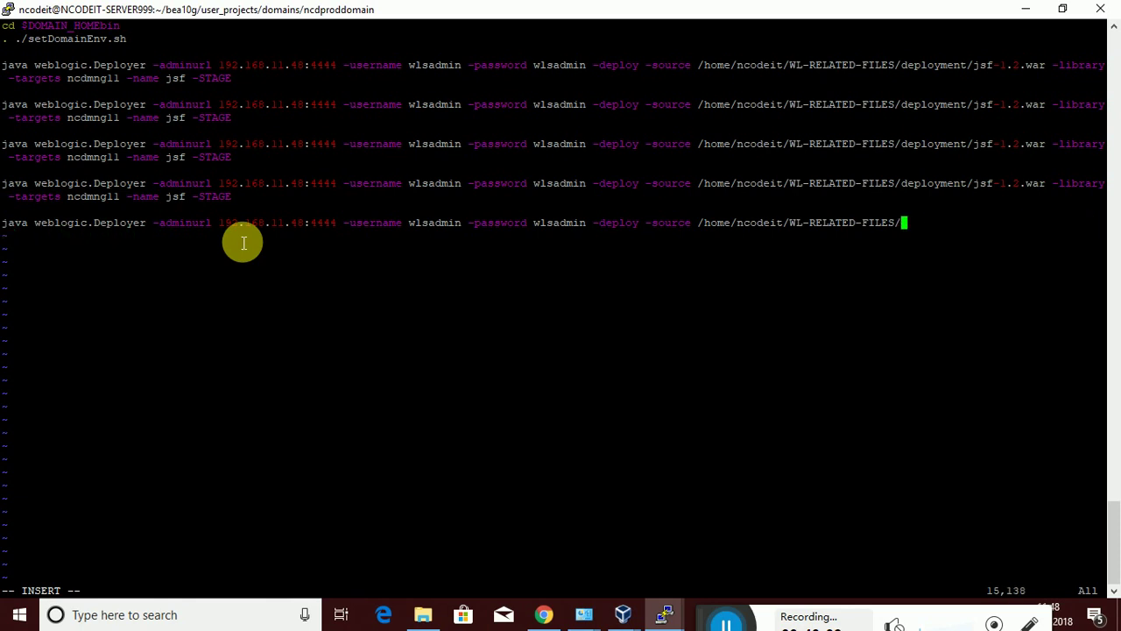
pyautogui.press('BackSpace')
pyautogui.press('BackSpace')
pyautogui.press('BackSpace')
pyautogui.press('BackSpace')
pyautogui.press('BackSpace')
pyautogui.press('BackSpace')
pyautogui.press('BackSpace')
pyautogui.press('BackSpace')
pyautogui.press('BackSpace')
pyautogui.press('BackSpace')
pyautogui.press('BackSpace')
pyautogui.press('BackSpace')
pyautogui.press('BackSpace')
pyautogui.press('BackSpace')
pyautogui.press('BackSpace')
pyautogui.press('BackSpace')
pyautogui.press('BackSpace')
pyautogui.press('BackSpace')
pyautogui.press('BackSpace')
pyautogui.press('BackSpace')
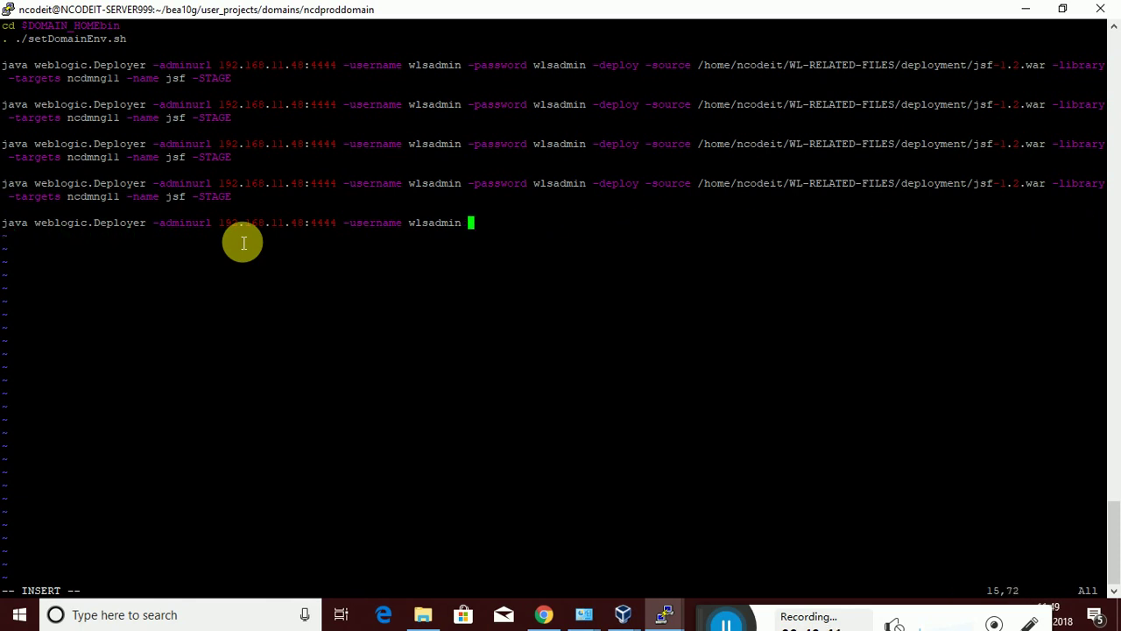
pyautogui.press('BackSpace')
pyautogui.press('BackSpace')
pyautogui.press('BackSpace')
pyautogui.press('BackSpace')
pyautogui.press('BackSpace')
pyautogui.press('BackSpace')
pyautogui.press('BackSpace')
pyautogui.press('BackSpace')
pyautogui.press('BackSpace')
pyautogui.press('BackSpace')
pyautogui.press('BackSpace')
pyautogui.press('BackSpace')
pyautogui.press('BackSpace')
pyautogui.press('BackSpace')
pyautogui.press('BackSpace')
pyautogui.press('BackSpace')
pyautogui.press('BackSpace')
pyautogui.press('BackSpace')
pyautogui.press('BackSpace')
pyautogui.press('BackSpace')
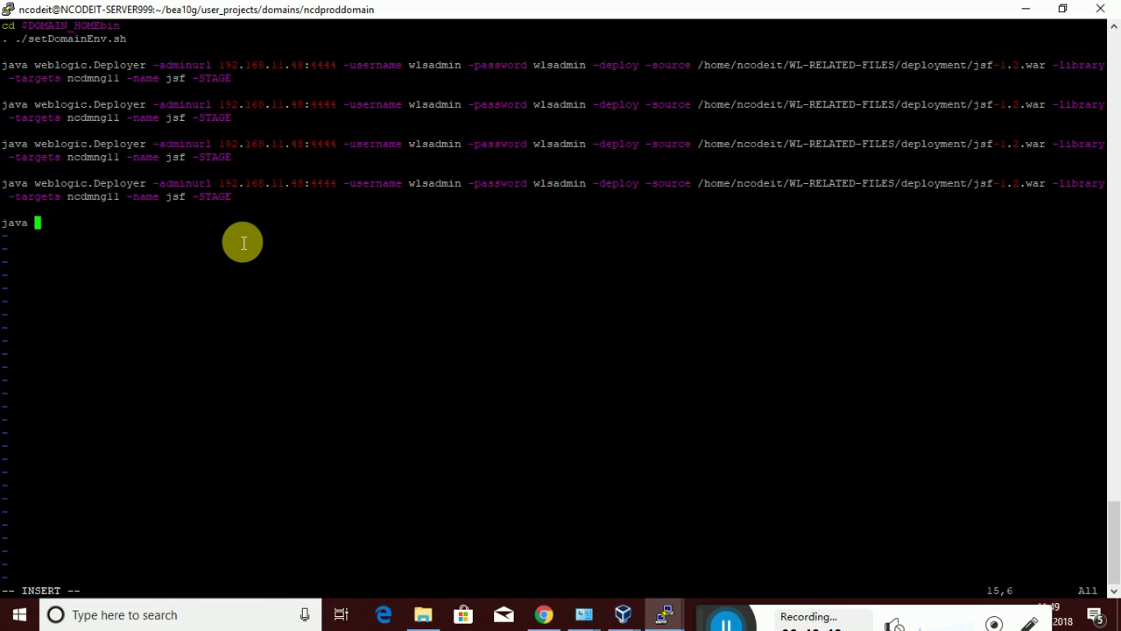
pyautogui.press('BackSpace')
pyautogui.press('BackSpace')
pyautogui.press('BackSpace')
pyautogui.press('BackSpace')
pyautogui.press('BackSpace')
pyautogui.press('BackSpace')
pyautogui.press('BackSpace')
pyautogui.press('BackSpace')
pyautogui.press('BackSpace')
pyautogui.press('BackSpace')
pyautogui.press('BackSpace')
pyautogui.press('BackSpace')
pyautogui.press('BackSpace')
pyautogui.press('BackSpace')
pyautogui.press('BackSpace')
pyautogui.press('BackSpace')
pyautogui.press('BackSpace')
pyautogui.press('BackSpace')
pyautogui.press('BackSpace')
pyautogui.press('BackSpace')
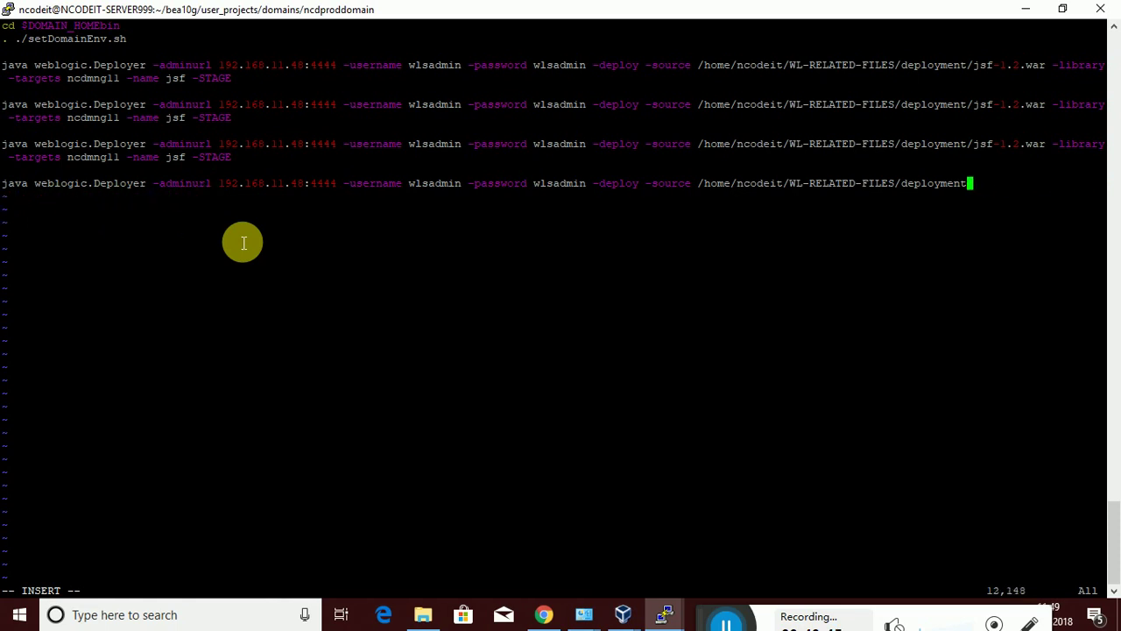
pyautogui.press('BackSpace')
pyautogui.press('BackSpace')
pyautogui.press('BackSpace')
pyautogui.press('BackSpace')
pyautogui.press('BackSpace')
pyautogui.press('BackSpace')
pyautogui.press('BackSpace')
pyautogui.press('BackSpace')
pyautogui.press('BackSpace')
pyautogui.press('BackSpace')
pyautogui.press('BackSpace')
pyautogui.press('BackSpace')
pyautogui.press('BackSpace')
pyautogui.press('BackSpace')
pyautogui.press('BackSpace')
pyautogui.press('BackSpace')
pyautogui.press('BackSpace')
pyautogui.press('BackSpace')
pyautogui.press('BackSpace')
pyautogui.press('BackSpace')
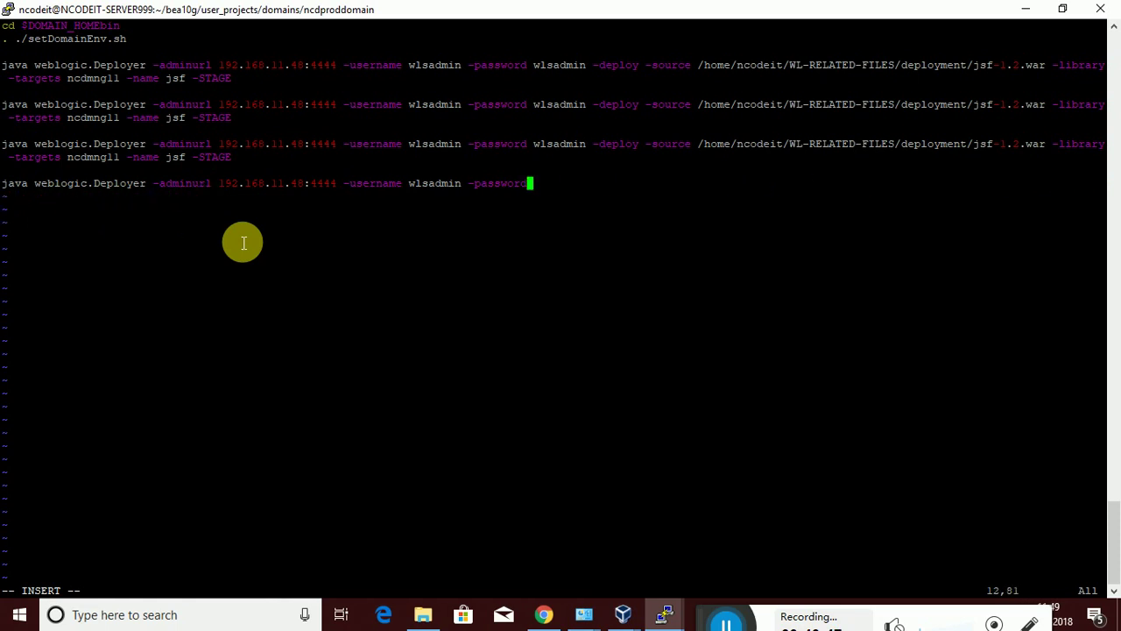
pyautogui.press('BackSpace')
pyautogui.press('BackSpace')
pyautogui.press('BackSpace')
pyautogui.press('BackSpace')
pyautogui.press('BackSpace')
pyautogui.press('BackSpace')
pyautogui.press('BackSpace')
pyautogui.press('BackSpace')
pyautogui.press('BackSpace')
pyautogui.press('BackSpace')
pyautogui.press('BackSpace')
pyautogui.press('BackSpace')
pyautogui.press('BackSpace')
pyautogui.press('BackSpace')
pyautogui.press('BackSpace')
pyautogui.press('BackSpace')
pyautogui.press('BackSpace')
pyautogui.press('BackSpace')
pyautogui.press('BackSpace')
pyautogui.press('BackSpace')
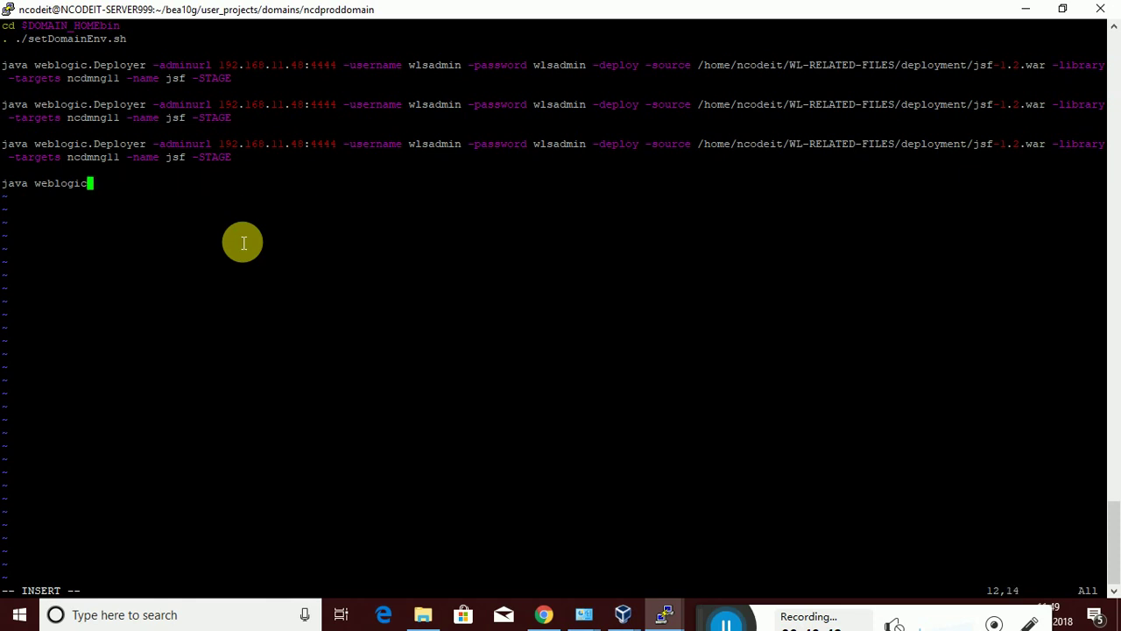
pyautogui.press('BackSpace')
pyautogui.press('BackSpace')
pyautogui.press('BackSpace')
pyautogui.press('BackSpace')
pyautogui.press('BackSpace')
pyautogui.press('BackSpace')
pyautogui.press('BackSpace')
pyautogui.press('BackSpace')
pyautogui.press('BackSpace')
pyautogui.press('BackSpace')
pyautogui.press('BackSpace')
pyautogui.press('BackSpace')
pyautogui.press('BackSpace')
pyautogui.press('BackSpace')
pyautogui.press('BackSpace')
pyautogui.press('BackSpace')
pyautogui.press('BackSpace')
pyautogui.press('BackSpace')
pyautogui.press('BackSpace')
pyautogui.press('BackSpace')
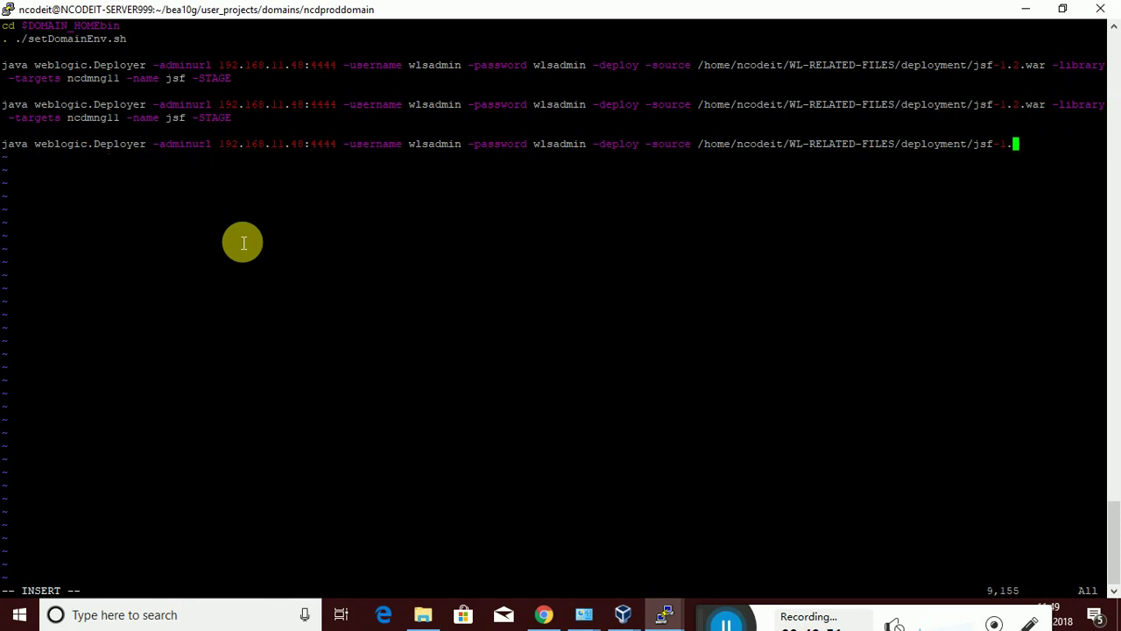
pyautogui.press('BackSpace')
pyautogui.press('BackSpace')
pyautogui.press('BackSpace')
pyautogui.press('BackSpace')
pyautogui.press('BackSpace')
pyautogui.press('BackSpace')
pyautogui.press('BackSpace')
pyautogui.press('BackSpace')
pyautogui.press('BackSpace')
pyautogui.press('BackSpace')
pyautogui.press('BackSpace')
pyautogui.press('BackSpace')
pyautogui.press('BackSpace')
pyautogui.press('BackSpace')
pyautogui.press('BackSpace')
pyautogui.press('BackSpace')
pyautogui.press('BackSpace')
pyautogui.press('BackSpace')
pyautogui.press('BackSpace')
pyautogui.press('BackSpace')
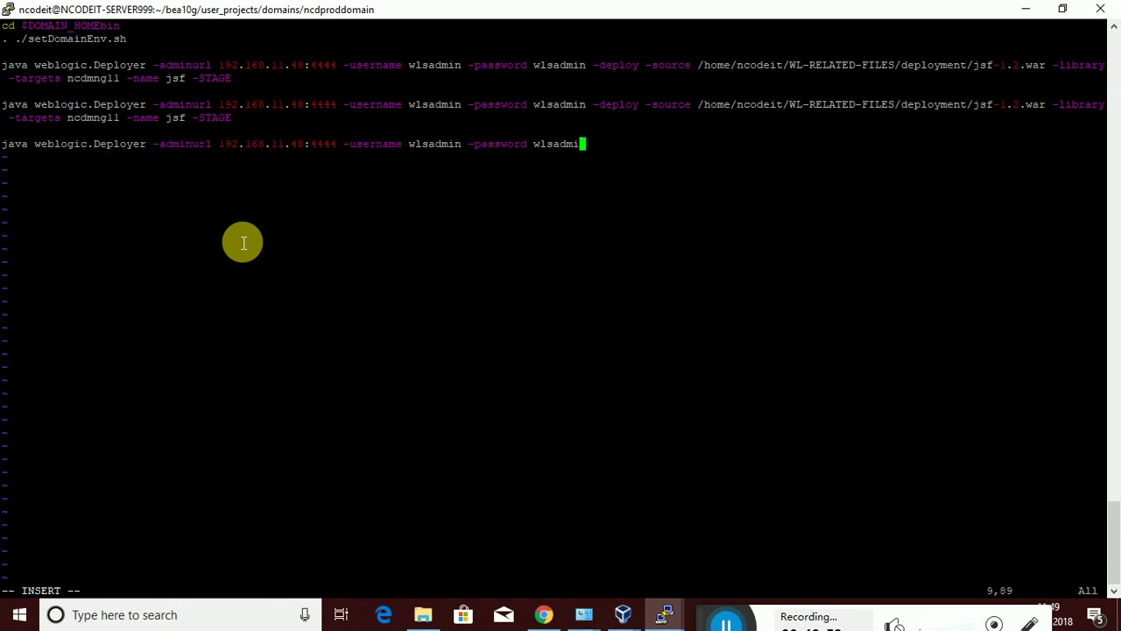
pyautogui.press('BackSpace')
pyautogui.press('BackSpace')
pyautogui.press('BackSpace')
pyautogui.press('BackSpace')
pyautogui.press('BackSpace')
pyautogui.press('BackSpace')
pyautogui.press('BackSpace')
pyautogui.press('BackSpace')
pyautogui.press('BackSpace')
pyautogui.press('BackSpace')
pyautogui.press('BackSpace')
pyautogui.press('BackSpace')
pyautogui.press('BackSpace')
pyautogui.press('BackSpace')
pyautogui.press('BackSpace')
pyautogui.press('BackSpace')
pyautogui.press('BackSpace')
pyautogui.press('BackSpace')
pyautogui.press('BackSpace')
pyautogui.press('BackSpace')
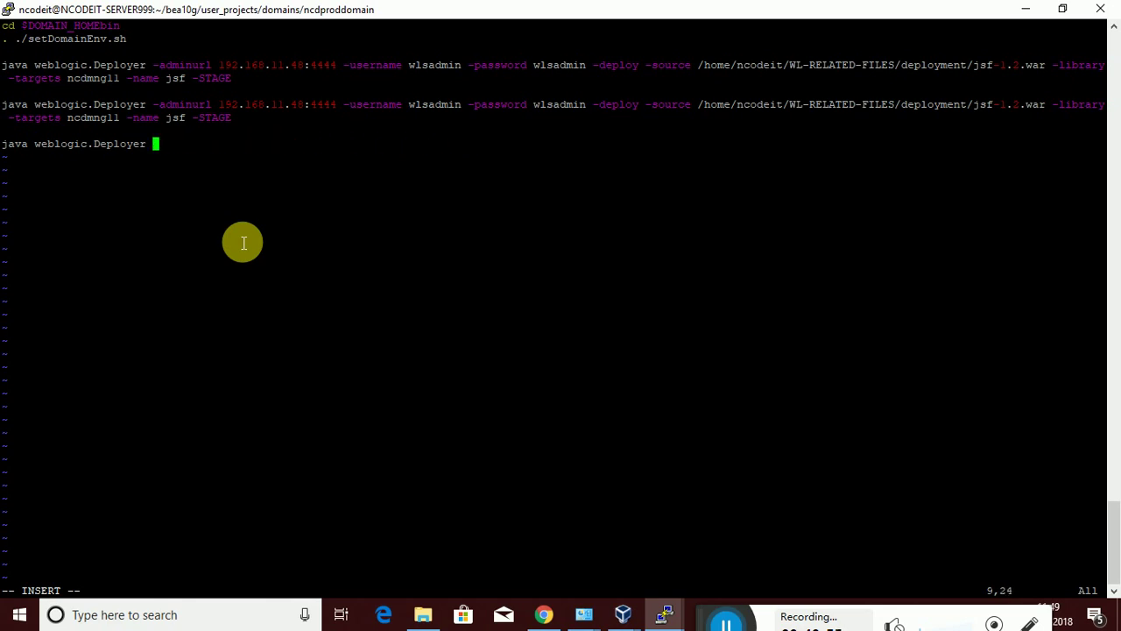
pyautogui.press('BackSpace')
pyautogui.press('BackSpace')
pyautogui.press('BackSpace')
pyautogui.press('BackSpace')
pyautogui.press('BackSpace')
pyautogui.press('BackSpace')
pyautogui.press('BackSpace')
pyautogui.press('BackSpace')
pyautogui.press('BackSpace')
pyautogui.press('BackSpace')
pyautogui.press('BackSpace')
pyautogui.press('BackSpace')
pyautogui.press('BackSpace')
pyautogui.press('BackSpace')
pyautogui.press('BackSpace')
pyautogui.press('BackSpace')
pyautogui.press('BackSpace')
pyautogui.press('BackSpace')
pyautogui.press('BackSpace')
pyautogui.press('BackSpace')
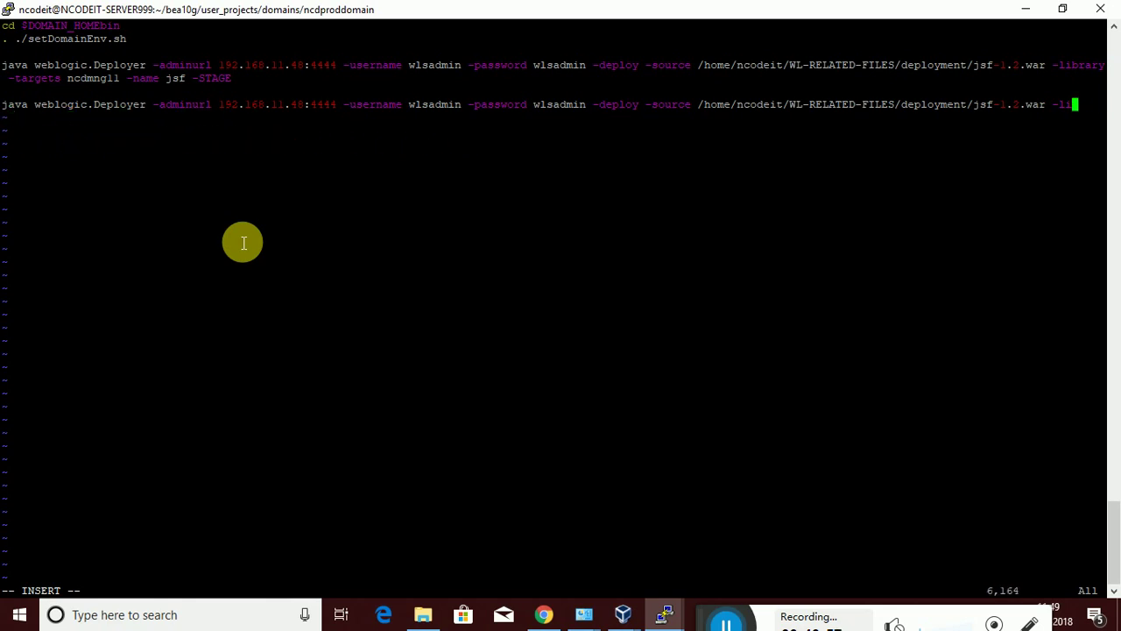
pyautogui.press('BackSpace')
pyautogui.press('BackSpace')
pyautogui.press('BackSpace')
pyautogui.press('BackSpace')
pyautogui.press('BackSpace')
pyautogui.press('BackSpace')
pyautogui.press('BackSpace')
pyautogui.press('BackSpace')
pyautogui.press('BackSpace')
pyautogui.press('BackSpace')
pyautogui.press('BackSpace')
pyautogui.press('BackSpace')
pyautogui.press('BackSpace')
pyautogui.press('BackSpace')
pyautogui.press('BackSpace')
pyautogui.press('BackSpace')
pyautogui.press('BackSpace')
pyautogui.press('BackSpace')
pyautogui.press('BackSpace')
pyautogui.press('BackSpace')
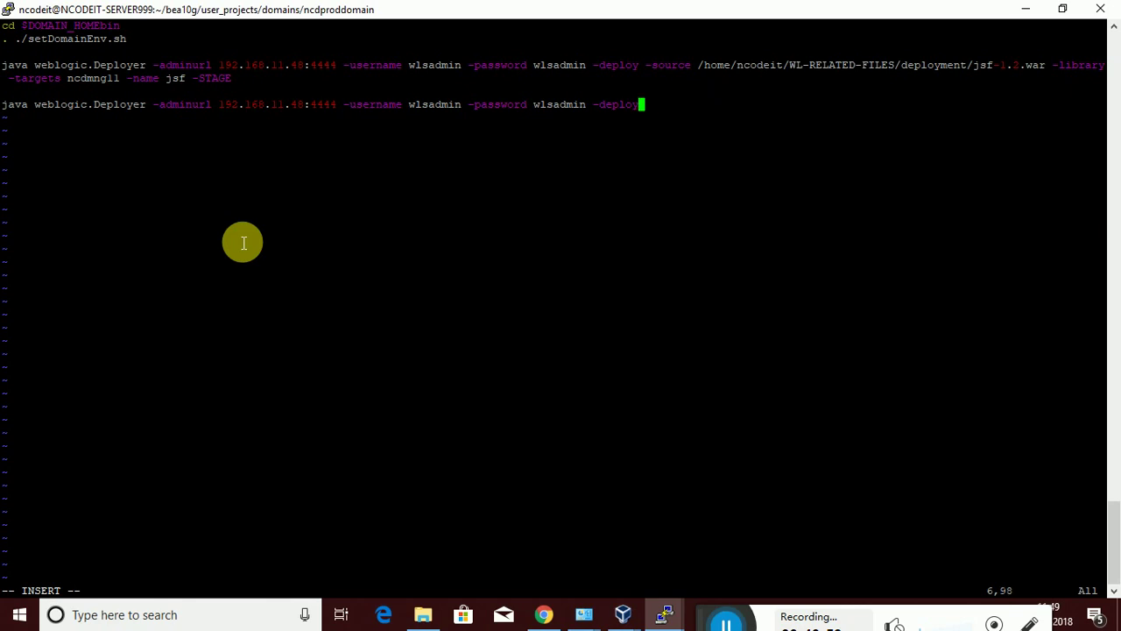
pyautogui.press('BackSpace')
pyautogui.press('BackSpace')
pyautogui.press('BackSpace')
pyautogui.press('BackSpace')
pyautogui.press('BackSpace')
pyautogui.press('BackSpace')
pyautogui.press('BackSpace')
pyautogui.press('BackSpace')
pyautogui.press('BackSpace')
pyautogui.press('BackSpace')
pyautogui.press('BackSpace')
pyautogui.press('BackSpace')
pyautogui.press('BackSpace')
pyautogui.press('BackSpace')
pyautogui.press('BackSpace')
pyautogui.press('BackSpace')
pyautogui.press('BackSpace')
pyautogui.press('BackSpace')
pyautogui.press('BackSpace')
pyautogui.press('BackSpace')
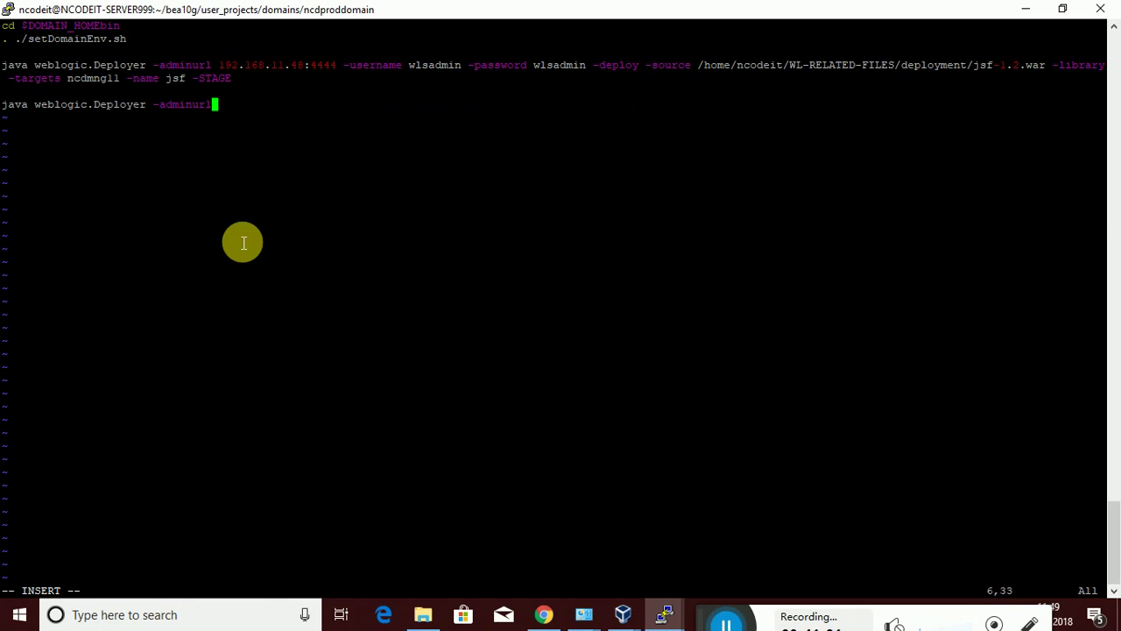
pyautogui.press('BackSpace')
pyautogui.press('BackSpace')
pyautogui.press('BackSpace')
pyautogui.press('BackSpace')
pyautogui.press('BackSpace')
pyautogui.press('BackSpace')
pyautogui.press('BackSpace')
pyautogui.press('BackSpace')
pyautogui.press('BackSpace')
pyautogui.press('BackSpace')
pyautogui.press('BackSpace')
pyautogui.press('BackSpace')
pyautogui.press('BackSpace')
pyautogui.press('BackSpace')
pyautogui.press('BackSpace')
pyautogui.press('BackSpace')
pyautogui.press('BackSpace')
pyautogui.press('BackSpace')
pyautogui.press('BackSpace')
pyautogui.press('BackSpace')
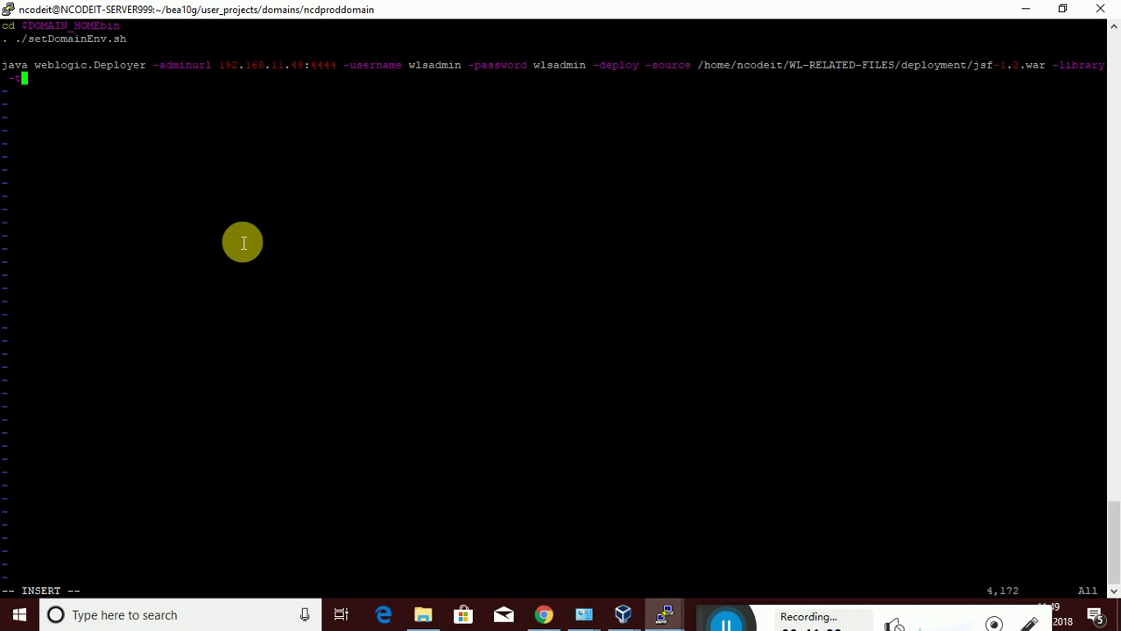
pyautogui.press('BackSpace')
pyautogui.press('BackSpace')
pyautogui.press('BackSpace')
pyautogui.press('BackSpace')
pyautogui.press('BackSpace')
pyautogui.press('BackSpace')
pyautogui.press('BackSpace')
pyautogui.press('BackSpace')
pyautogui.press('BackSpace')
pyautogui.press('BackSpace')
pyautogui.press('BackSpace')
pyautogui.press('BackSpace')
pyautogui.press('BackSpace')
pyautogui.press('BackSpace')
pyautogui.press('BackSpace')
pyautogui.press('BackSpace')
pyautogui.press('BackSpace')
pyautogui.press('BackSpace')
pyautogui.press('BackSpace')
pyautogui.press('BackSpace')
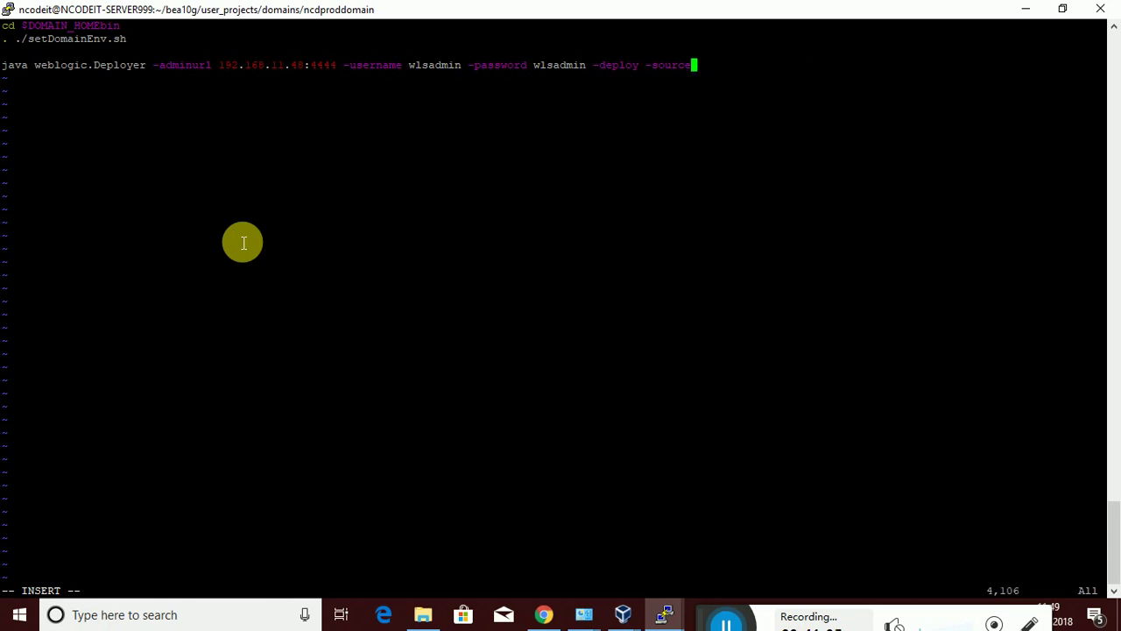
pyautogui.press('BackSpace')
pyautogui.press('BackSpace')
pyautogui.press('BackSpace')
pyautogui.press('BackSpace')
pyautogui.press('BackSpace')
pyautogui.press('BackSpace')
pyautogui.press('BackSpace')
pyautogui.press('BackSpace')
pyautogui.press('BackSpace')
pyautogui.press('BackSpace')
pyautogui.press('BackSpace')
pyautogui.press('BackSpace')
pyautogui.press('BackSpace')
pyautogui.press('BackSpace')
pyautogui.press('BackSpace')
pyautogui.press('BackSpace')
pyautogui.press('BackSpace')
pyautogui.press('BackSpace')
pyautogui.press('BackSpace')
pyautogui.press('BackSpace')
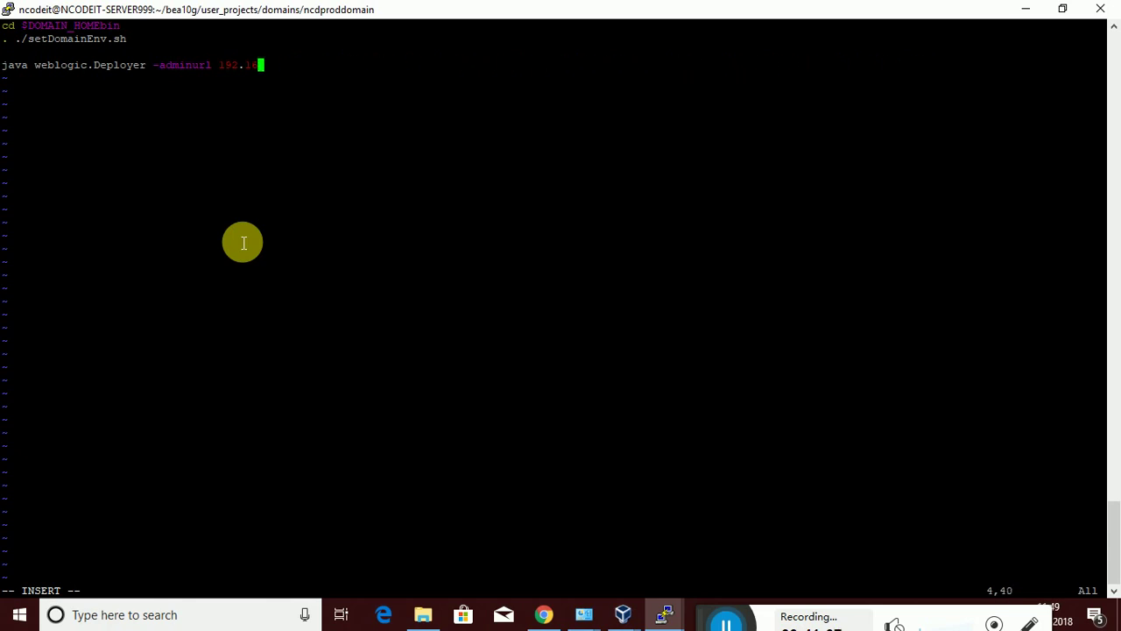
pyautogui.press('BackSpace')
pyautogui.press('BackSpace')
pyautogui.press('BackSpace')
pyautogui.press('BackSpace')
pyautogui.press('BackSpace')
pyautogui.press('BackSpace')
pyautogui.press('BackSpace')
pyautogui.press('BackSpace')
pyautogui.press('BackSpace')
pyautogui.press('BackSpace')
pyautogui.press('BackSpace')
pyautogui.press('BackSpace')
pyautogui.press('BackSpace')
pyautogui.press('BackSpace')
pyautogui.press('BackSpace')
pyautogui.press('BackSpace')
pyautogui.press('BackSpace')
pyautogui.press('BackSpace')
pyautogui.press('BackSpace')
pyautogui.press('BackSpace')
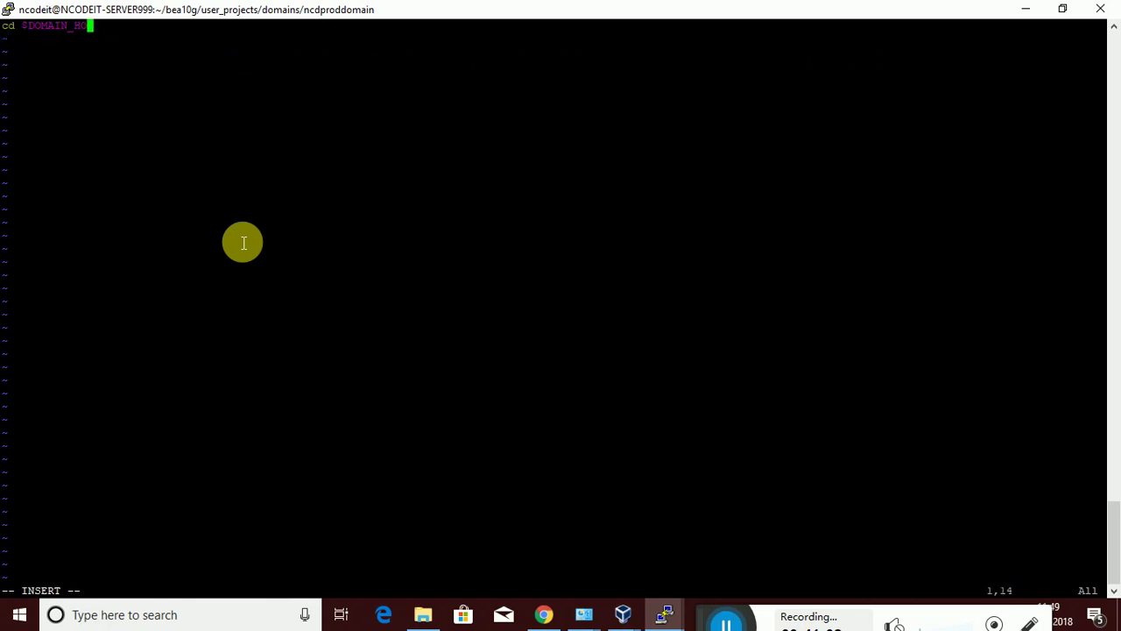
# Paste the copied DOMAIN_HOME setup and five Deployer commands, then go to the jsf admin URL
pyautogui.rightClick(243, 242)
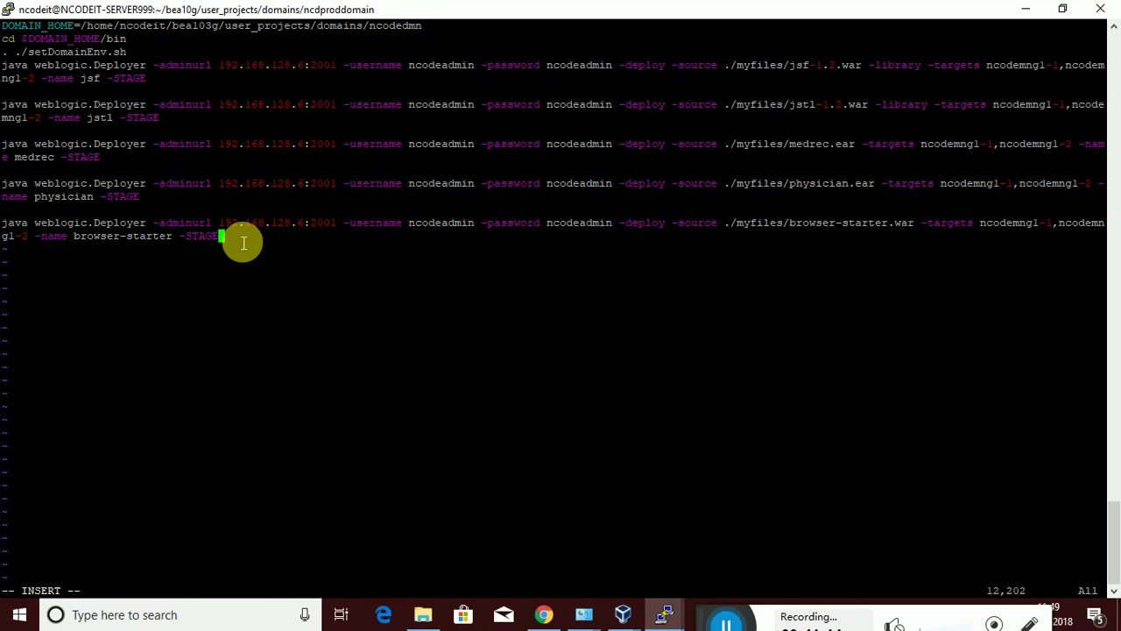
pyautogui.press('Up')
pyautogui.press('Up')
pyautogui.press('Up')
pyautogui.press('Up')
pyautogui.press('Up')
pyautogui.press('Up')
pyautogui.press('Up')
pyautogui.press('Up')
pyautogui.press('Up')
pyautogui.press('Down')
pyautogui.press('Up')
pyautogui.press('Down')
pyautogui.press('Up')
pyautogui.press('Down')
pyautogui.press('Up')
pyautogui.press('Down')
pyautogui.press('Left')
pyautogui.press('Left')
pyautogui.press('Up')
pyautogui.press('Left')
pyautogui.press('Down')
pyautogui.press('Right')
pyautogui.press('Right')
pyautogui.press('Right')
pyautogui.press('Right')
pyautogui.press('Right')
pyautogui.press('Right')
pyautogui.press('Right')
pyautogui.press('Right')
pyautogui.press('Right')
pyautogui.press('Right')
pyautogui.press('Right')
pyautogui.press('Right')
pyautogui.press('Right')
pyautogui.press('Right')
pyautogui.press('Right')
pyautogui.press('Right')
pyautogui.press('Right')
pyautogui.press('Right')
pyautogui.press('Right')
pyautogui.press('Right')
pyautogui.press('Right')
pyautogui.press('Right')
pyautogui.press('Right')
pyautogui.press('Right')
pyautogui.press('Right')
pyautogui.press('Right')
pyautogui.press('Right')
pyautogui.press('Right')
pyautogui.press('Right')
# Change the jsf command's admin address to 192.168.11.48:4444 and copy it
pyautogui.press('BackSpace')
pyautogui.press('BackSpace')
pyautogui.press('BackSpace')
pyautogui.press('BackSpace')
pyautogui.press('BackSpace')
pyautogui.press('BackSpace')
pyautogui.press('BackSpace')
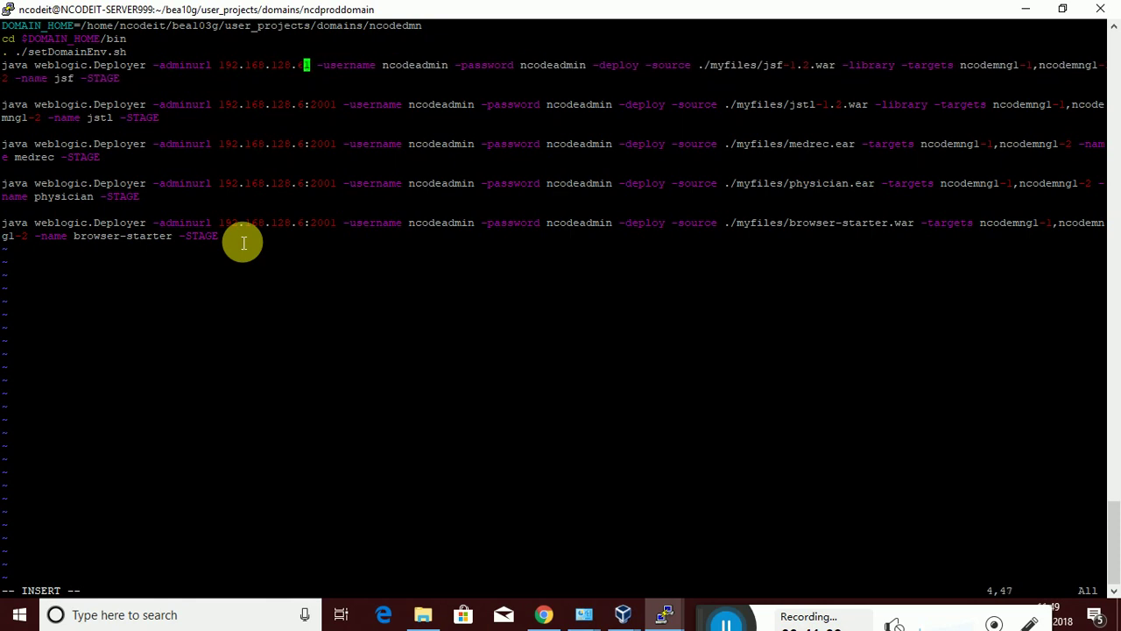
pyautogui.press('BackSpace')
pyautogui.press('BackSpace')
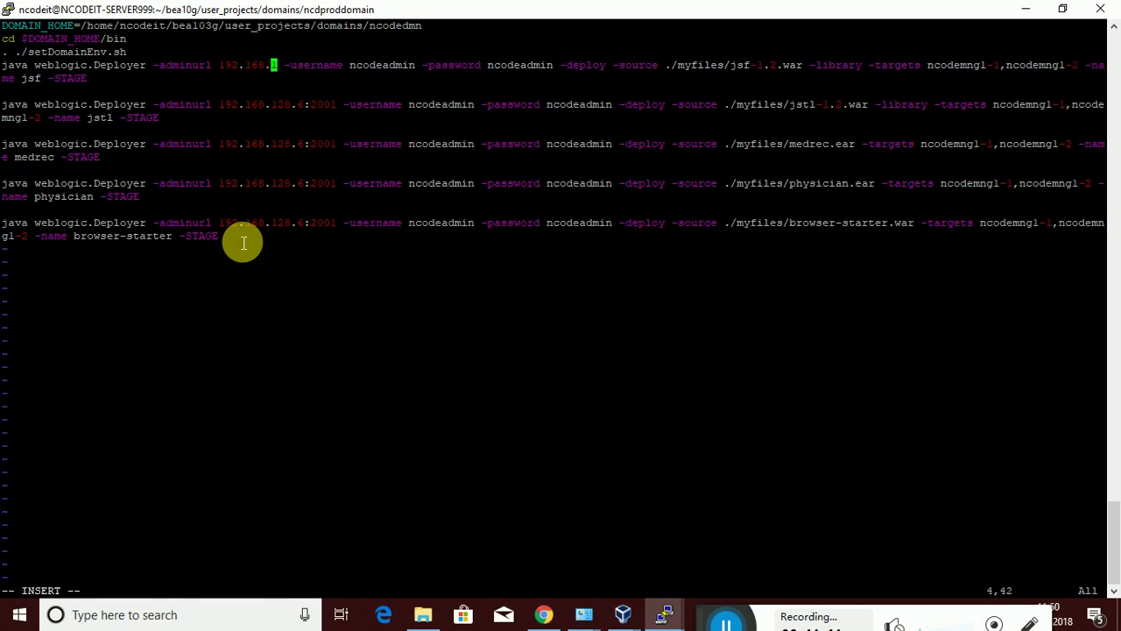
pyautogui.write('1.1')
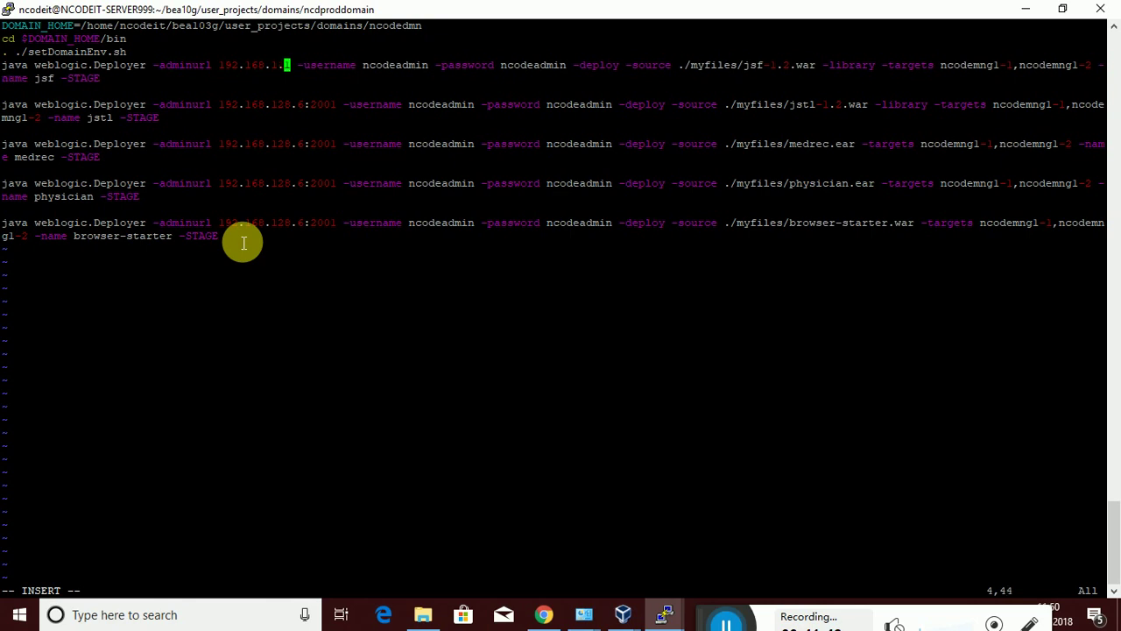
pyautogui.press('Delete')
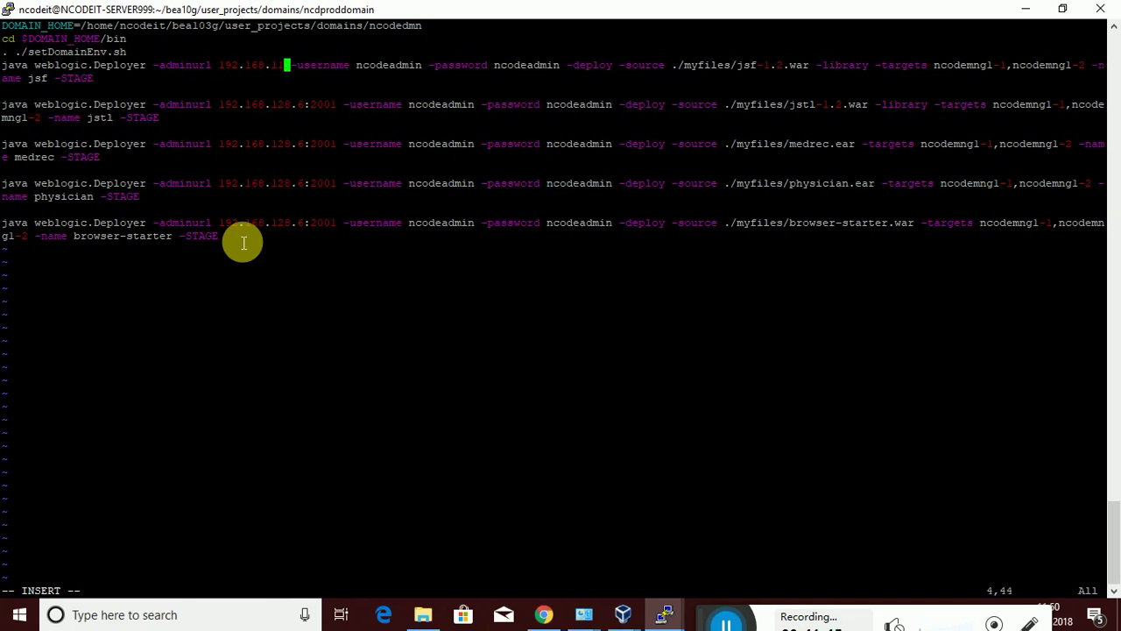
pyautogui.write('.48:')
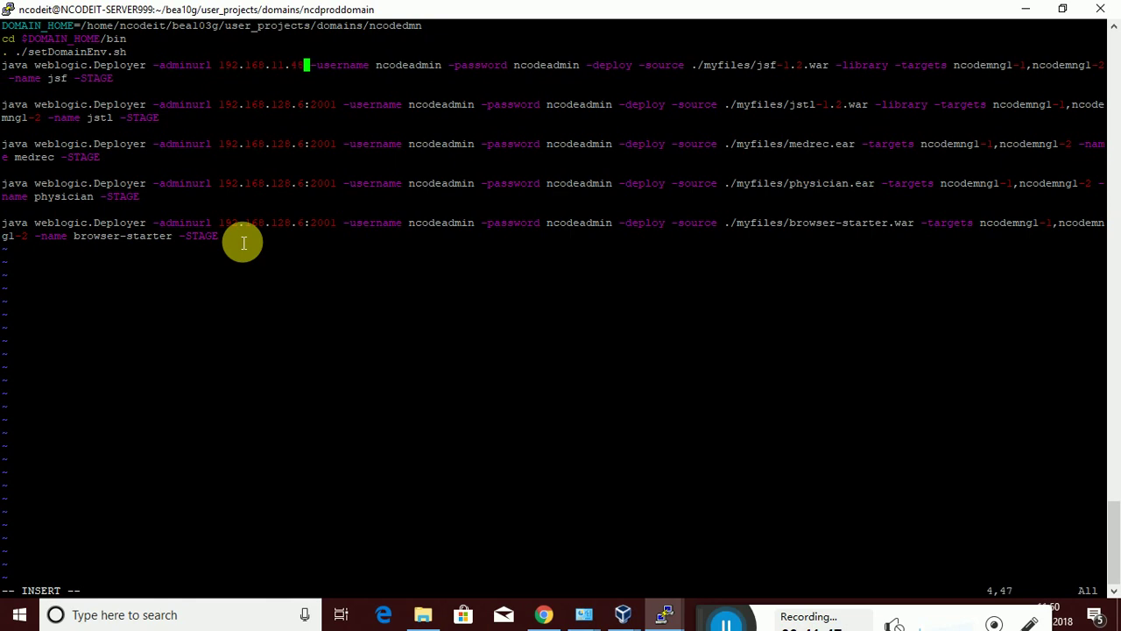
pyautogui.write('444')
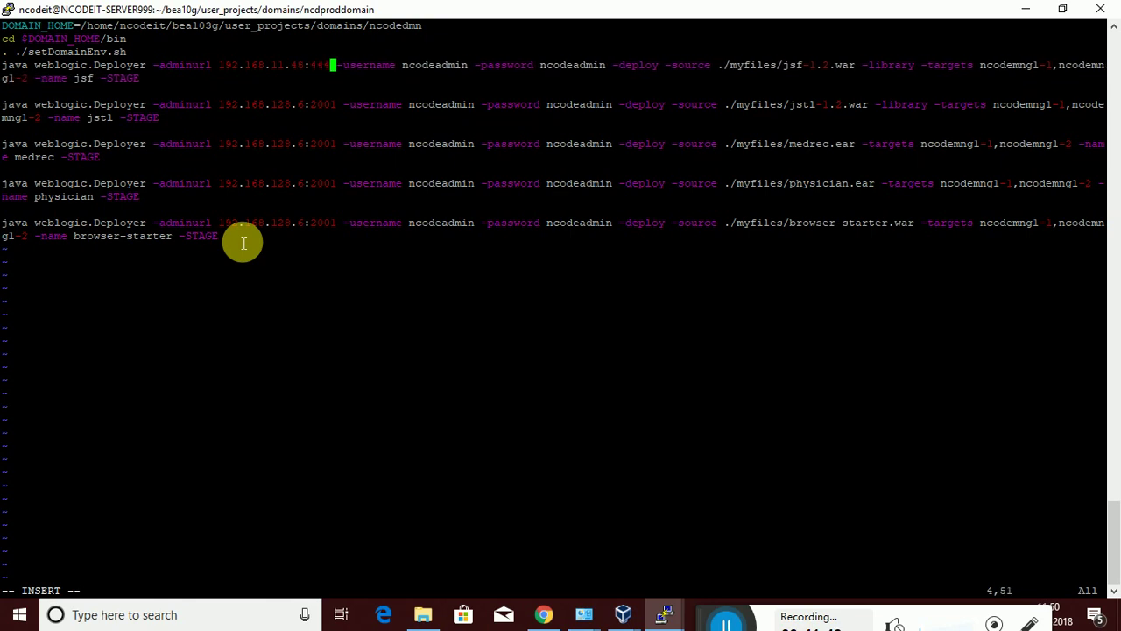
pyautogui.write('4')
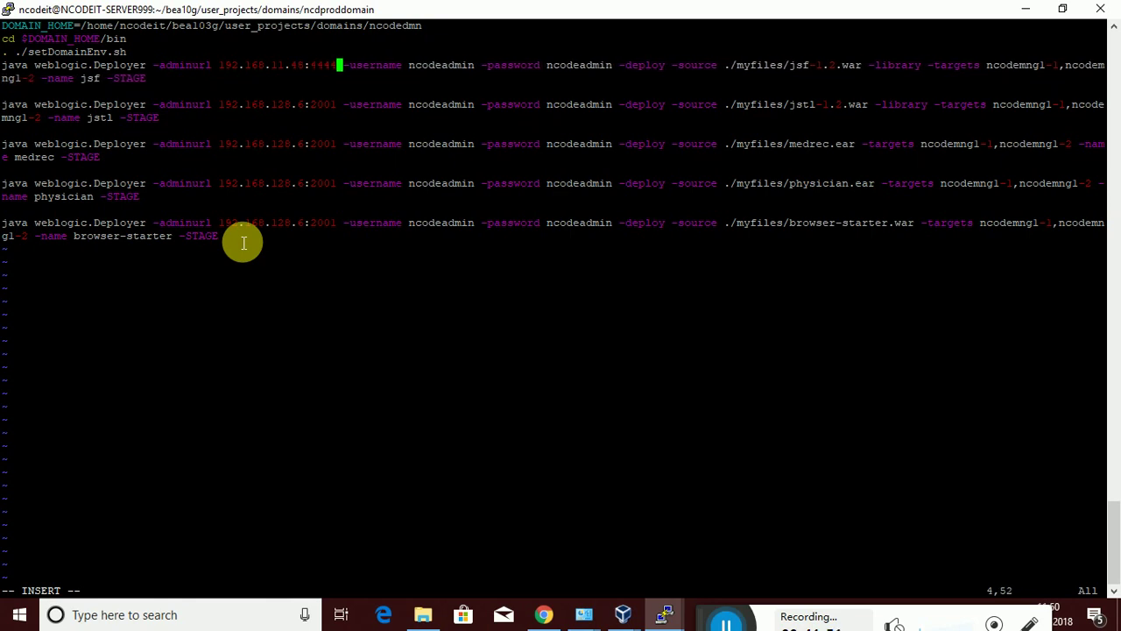
pyautogui.moveTo(344, 68); pyautogui.dragTo(219, 68)
pyautogui.hotkey('ctrl', 'c')
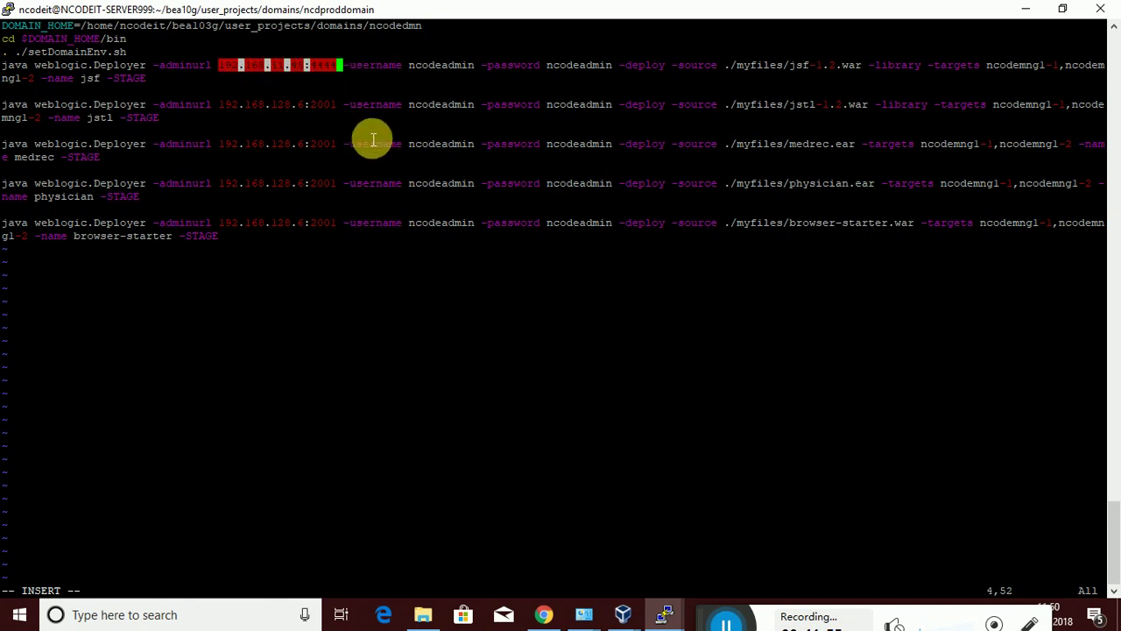
# Replace the jstl and medrec admin addresses with 192.168.11.48:4444, removing extra spaces
pyautogui.press('Down')
pyautogui.press('Down')
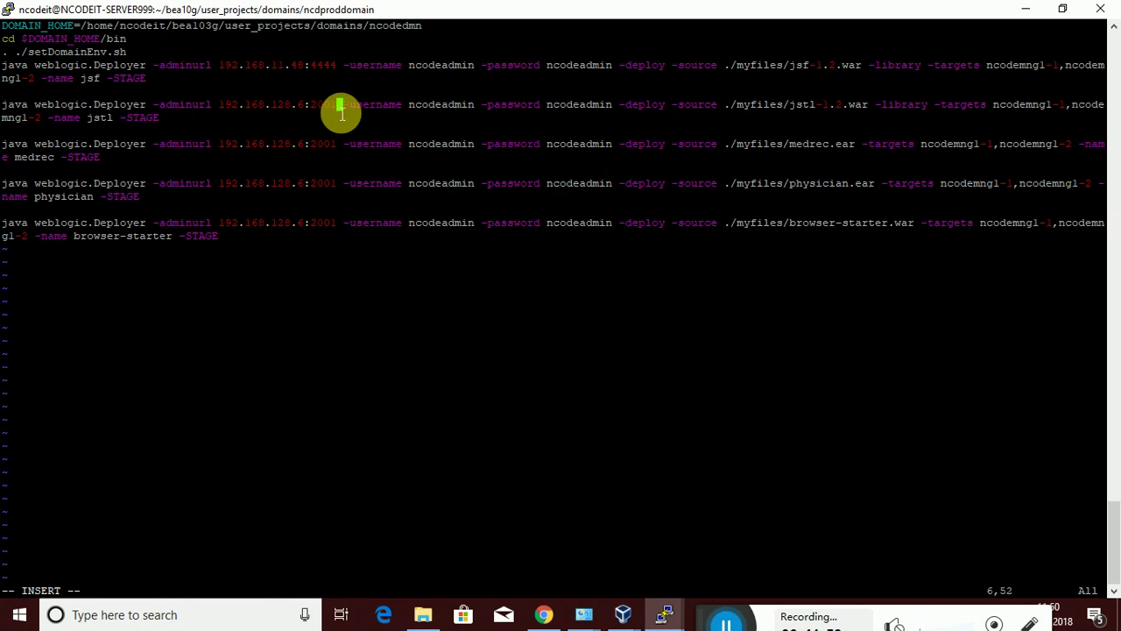
pyautogui.press('BackSpace')
pyautogui.press('BackSpace')
pyautogui.press('BackSpace')
pyautogui.press('BackSpace')
pyautogui.press('BackSpace')
pyautogui.press('BackSpace')
pyautogui.press('BackSpace')
pyautogui.press('BackSpace')
pyautogui.press('BackSpace')
pyautogui.press('BackSpace')
pyautogui.press('BackSpace')
pyautogui.press('BackSpace')
pyautogui.press('BackSpace')
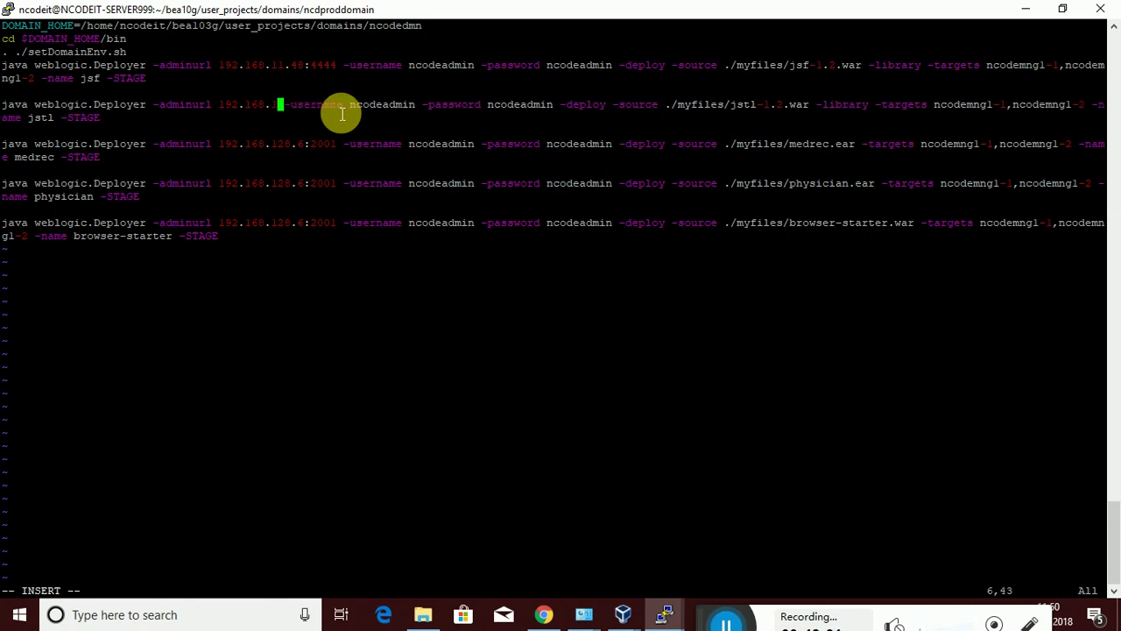
pyautogui.press('BackSpace')
pyautogui.press('BackSpace')
pyautogui.press('BackSpace')
pyautogui.press('BackSpace')
pyautogui.press('BackSpace')
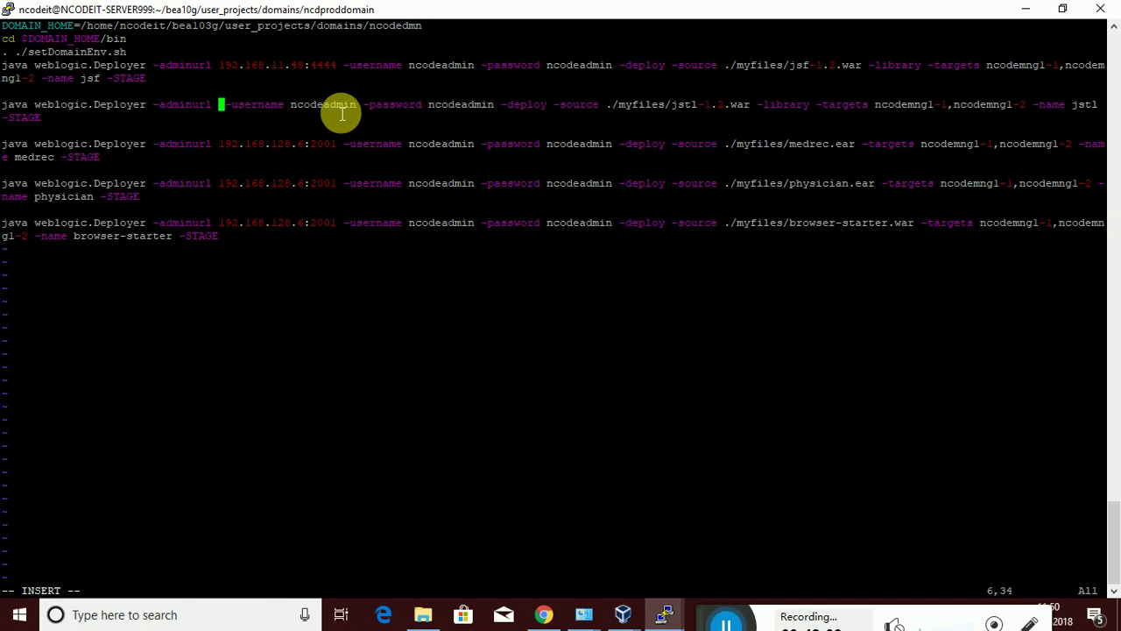
pyautogui.rightClick(342, 113)
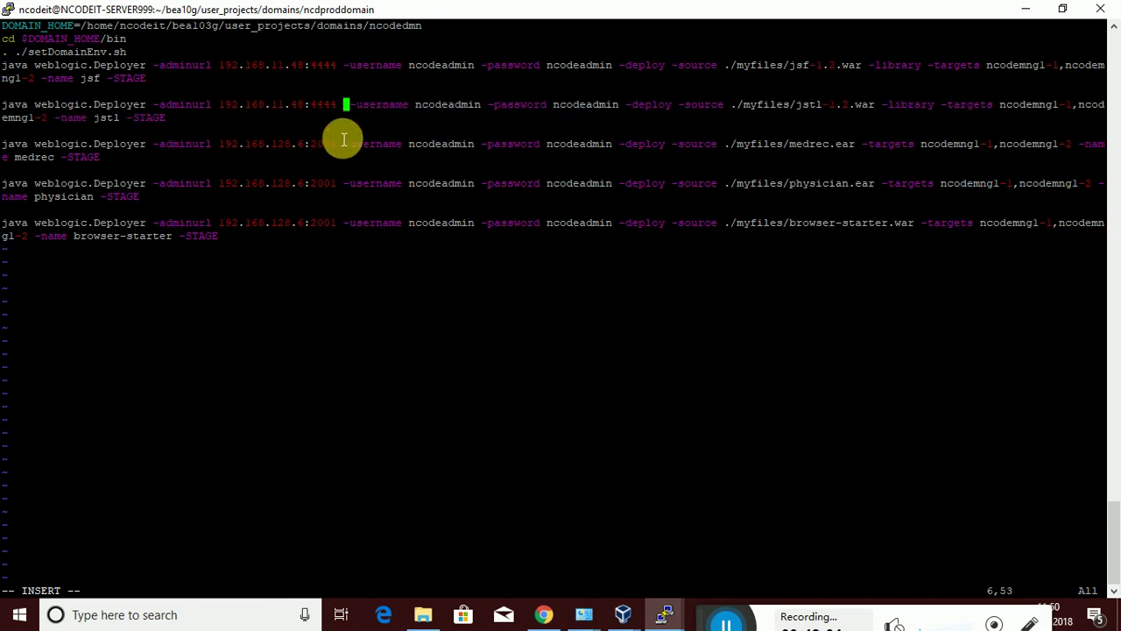
pyautogui.press('Down')
pyautogui.press('Down')
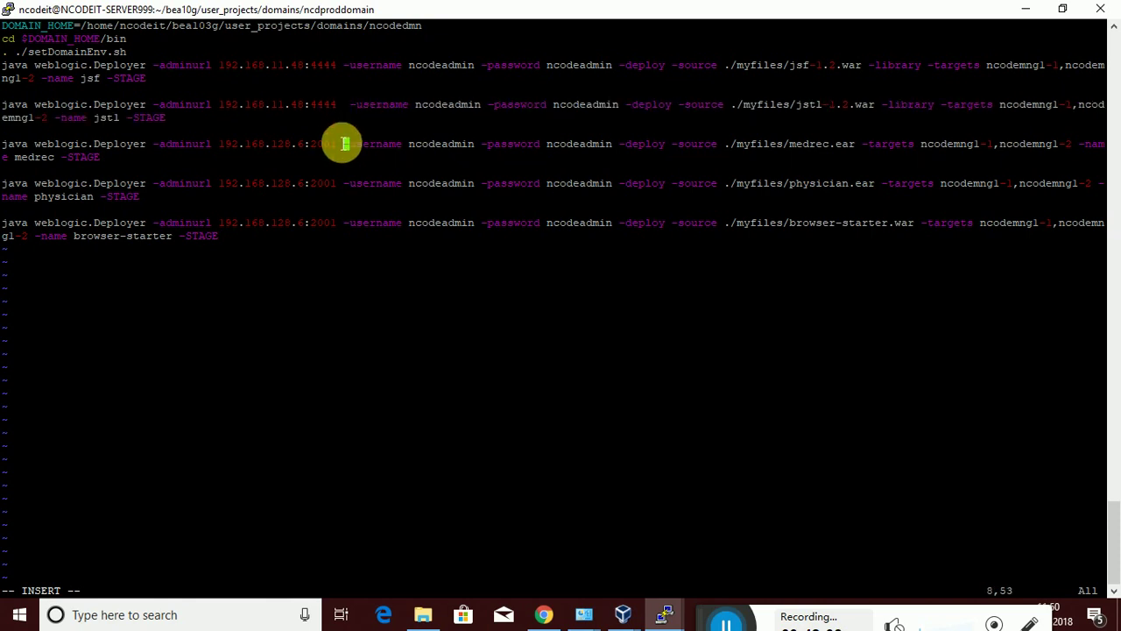
pyautogui.press('Left')
pyautogui.press('Left')
pyautogui.press('BackSpace')
pyautogui.press('BackSpace')
pyautogui.press('BackSpace')
pyautogui.press('BackSpace')
pyautogui.press('BackSpace')
pyautogui.press('BackSpace')
pyautogui.press('BackSpace')
pyautogui.press('BackSpace')
pyautogui.press('BackSpace')
pyautogui.press('BackSpace')
pyautogui.press('BackSpace')
pyautogui.press('BackSpace')
pyautogui.press('BackSpace')
pyautogui.press('BackSpace')
pyautogui.press('BackSpace')
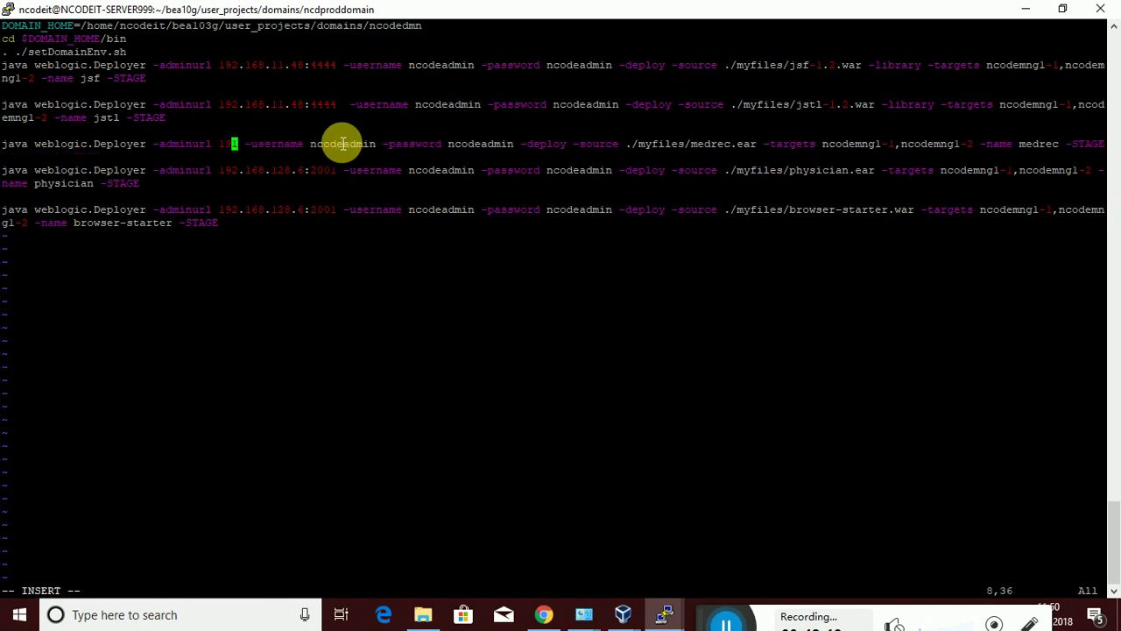
pyautogui.write('2.168.11.48:4444')
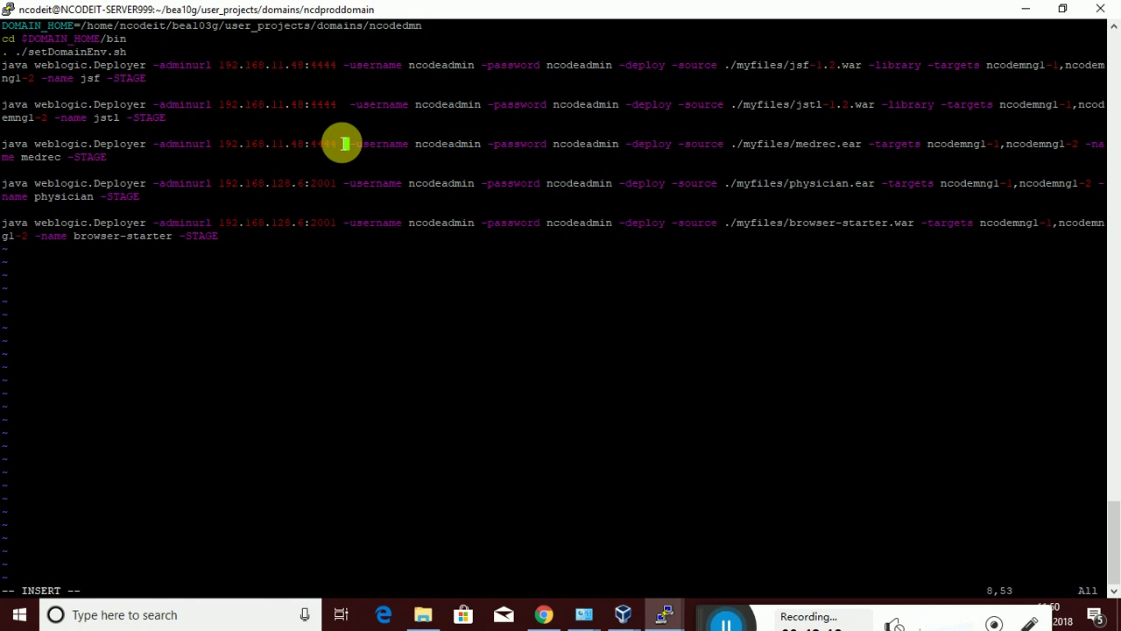
pyautogui.press('BackSpace')
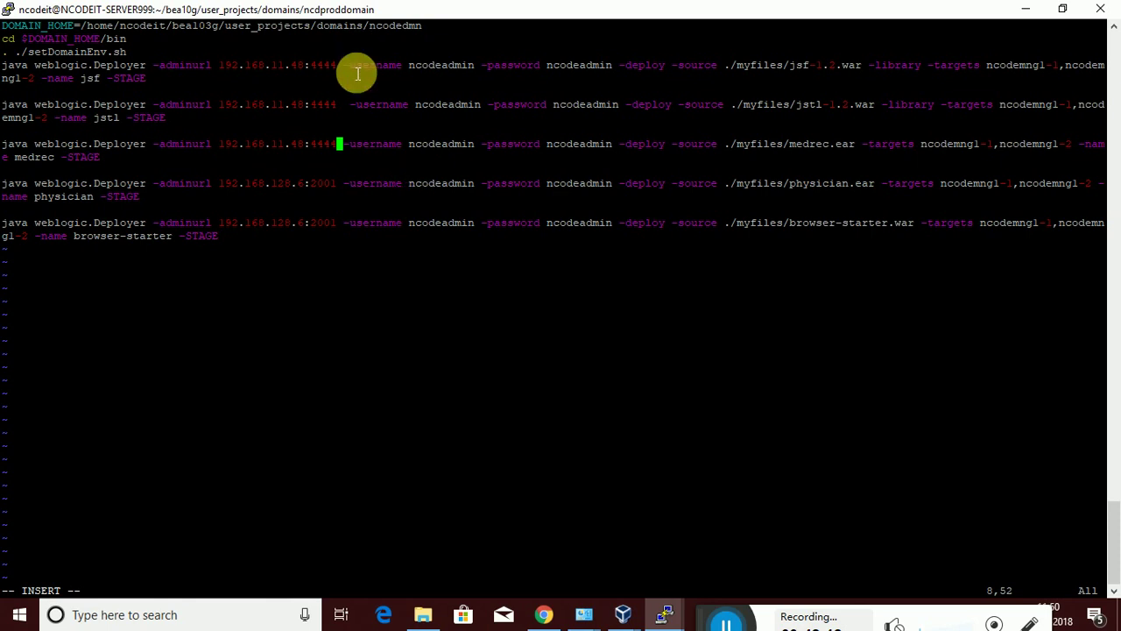
pyautogui.press('Up')
pyautogui.press('Up')
pyautogui.press('Delete')
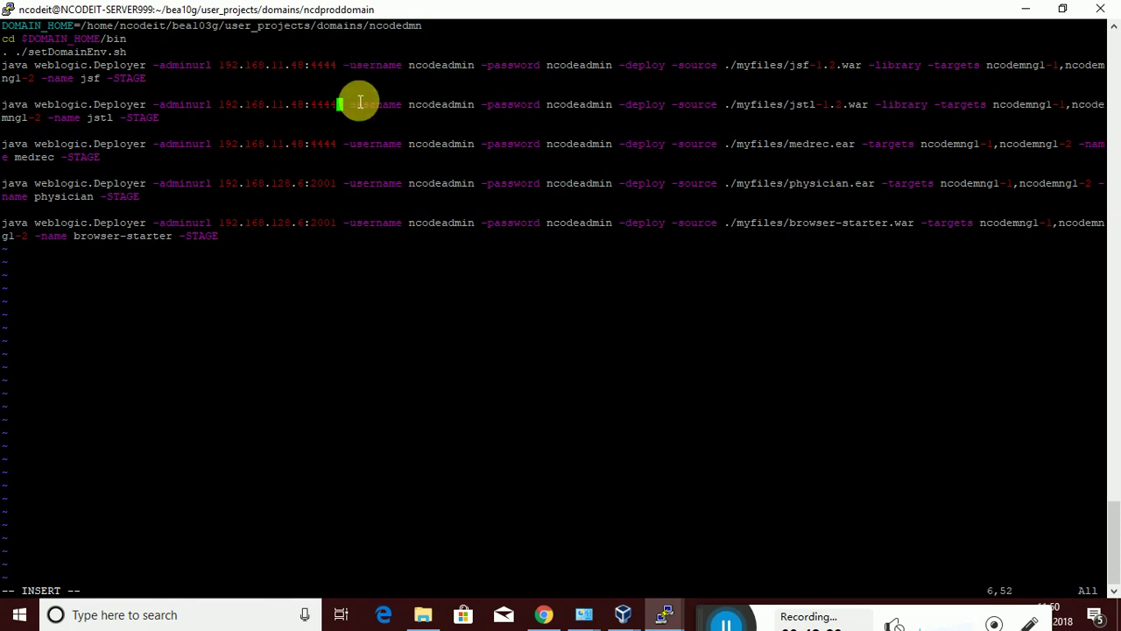
pyautogui.press('Down')
pyautogui.press('Down')
pyautogui.press('Down')
pyautogui.press('Down')
# Replace the physician and browser-starter admin addresses with 192.168.11.48:4444, removing extra spaces
pyautogui.press('BackSpace')
pyautogui.press('BackSpace')
pyautogui.press('BackSpace')
pyautogui.press('BackSpace')
pyautogui.press('BackSpace')
pyautogui.press('BackSpace')
pyautogui.press('BackSpace')
pyautogui.press('BackSpace')
pyautogui.press('BackSpace')
pyautogui.press('BackSpace')
pyautogui.press('BackSpace')
pyautogui.press('BackSpace')
pyautogui.press('BackSpace')
pyautogui.press('BackSpace')
pyautogui.press('BackSpace')
pyautogui.press('BackSpace')
pyautogui.press('BackSpace')
pyautogui.press('BackSpace')
pyautogui.press('BackSpace')
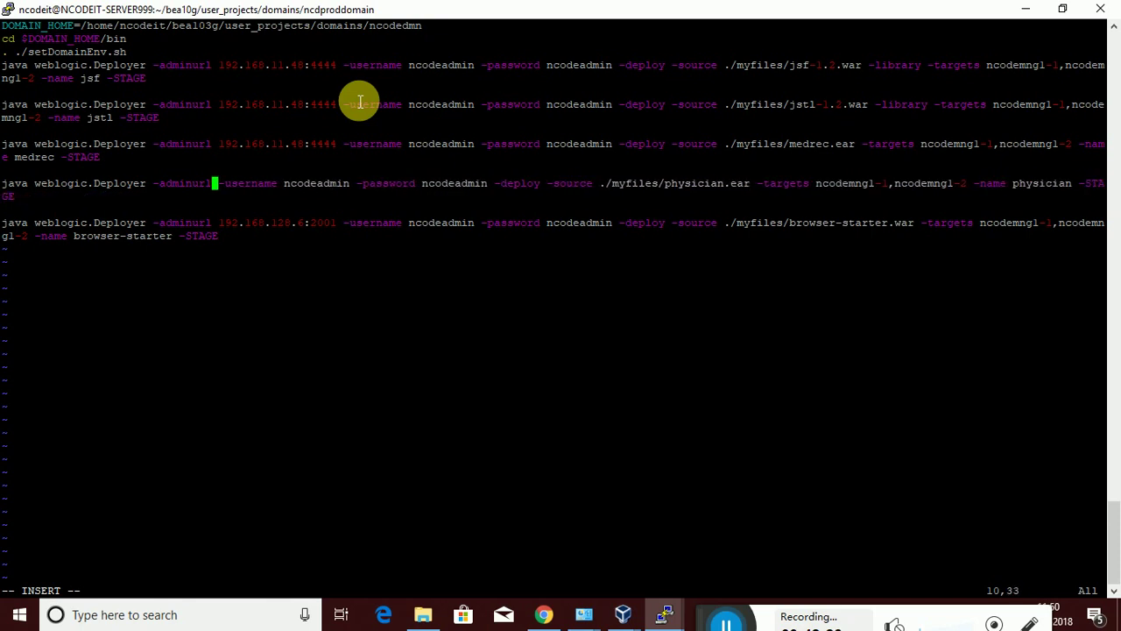
pyautogui.rightClick(359, 102)
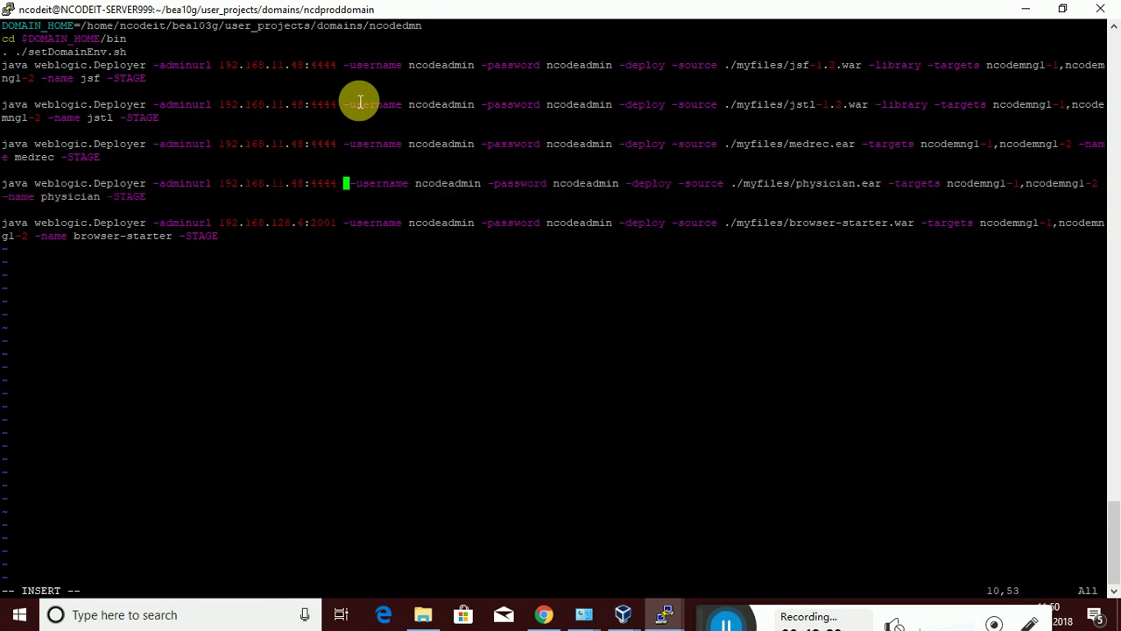
pyautogui.press('BackSpace')
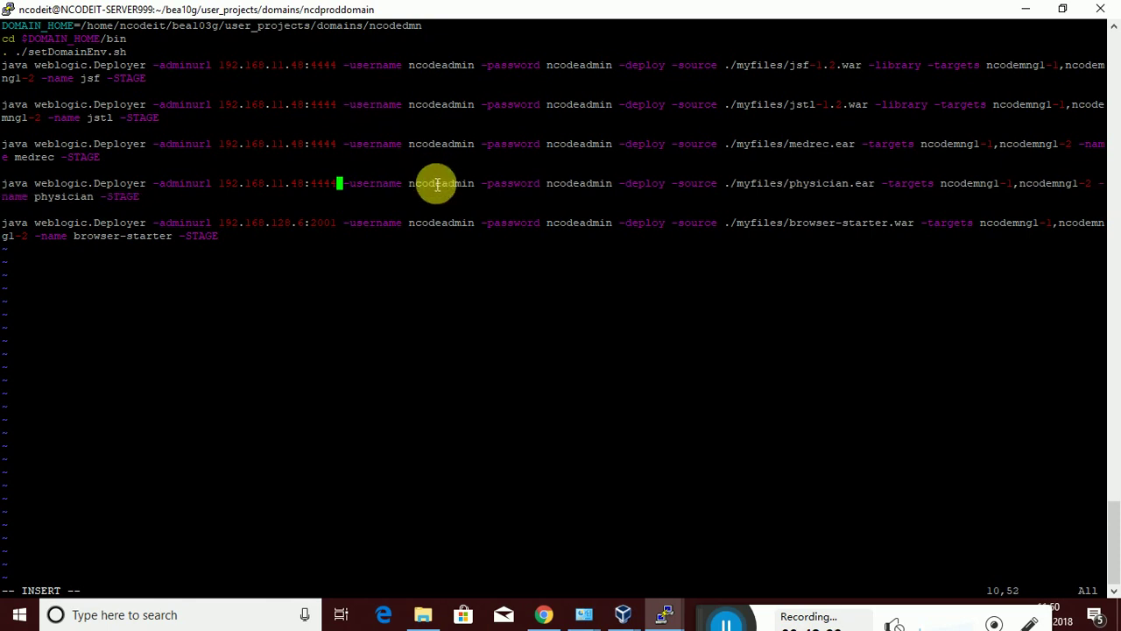
pyautogui.press('Down')
pyautogui.press('Down')
pyautogui.press('BackSpace')
pyautogui.press('BackSpace')
pyautogui.press('BackSpace')
pyautogui.press('BackSpace')
pyautogui.press('BackSpace')
pyautogui.press('BackSpace')
pyautogui.press('BackSpace')
pyautogui.press('BackSpace')
pyautogui.press('BackSpace')
pyautogui.press('BackSpace')
pyautogui.press('BackSpace')
pyautogui.press('BackSpace')
pyautogui.press('BackSpace')
pyautogui.press('BackSpace')
pyautogui.press('BackSpace')
pyautogui.press('BackSpace')
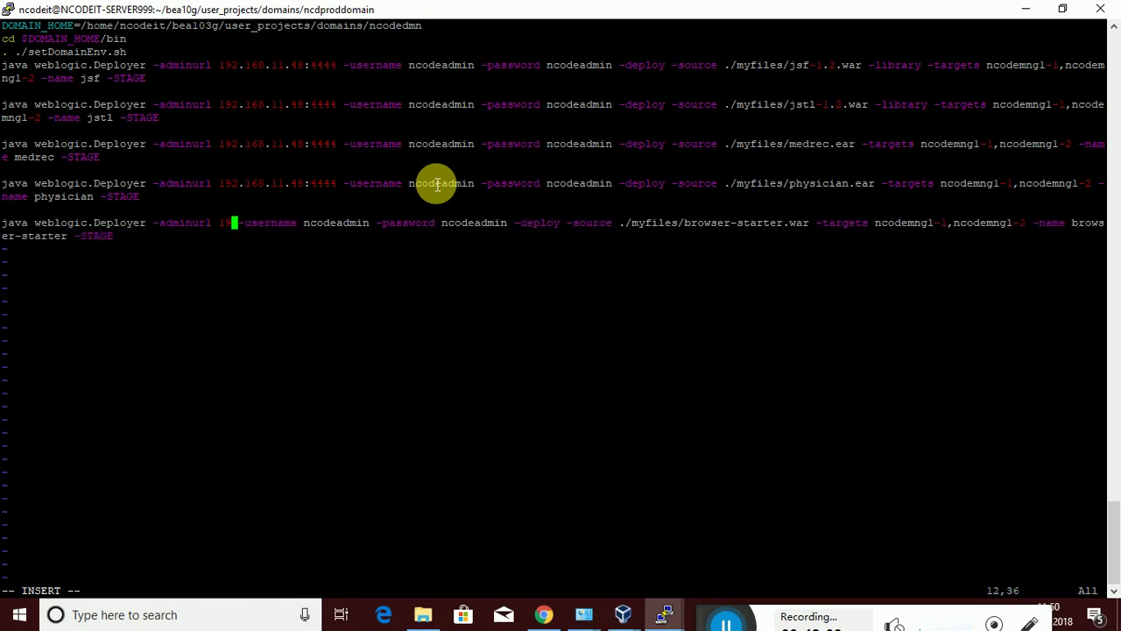
pyautogui.press('BackSpace')
pyautogui.press('BackSpace')
pyautogui.rightClick(437, 184)
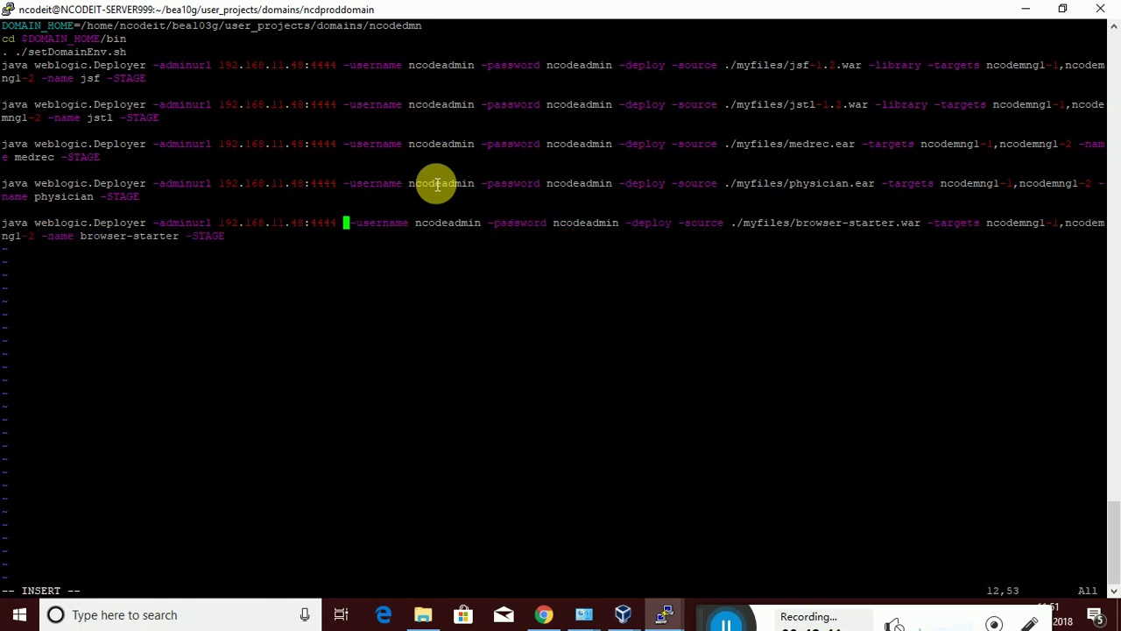
pyautogui.press('BackSpace')
pyautogui.press('Right')
pyautogui.press('Right')
pyautogui.press('Right')
pyautogui.press('Right')
pyautogui.press('Right')
pyautogui.press('Right')
pyautogui.press('Right')
pyautogui.press('Right')
pyautogui.press('Right')
pyautogui.press('Right')
pyautogui.press('Right')
pyautogui.press('Right')
pyautogui.press('Right')
pyautogui.press('Right')
pyautogui.press('Right')
pyautogui.press('Right')
pyautogui.press('Right')
pyautogui.press('Right')
pyautogui.press('Right')
pyautogui.press('Right')
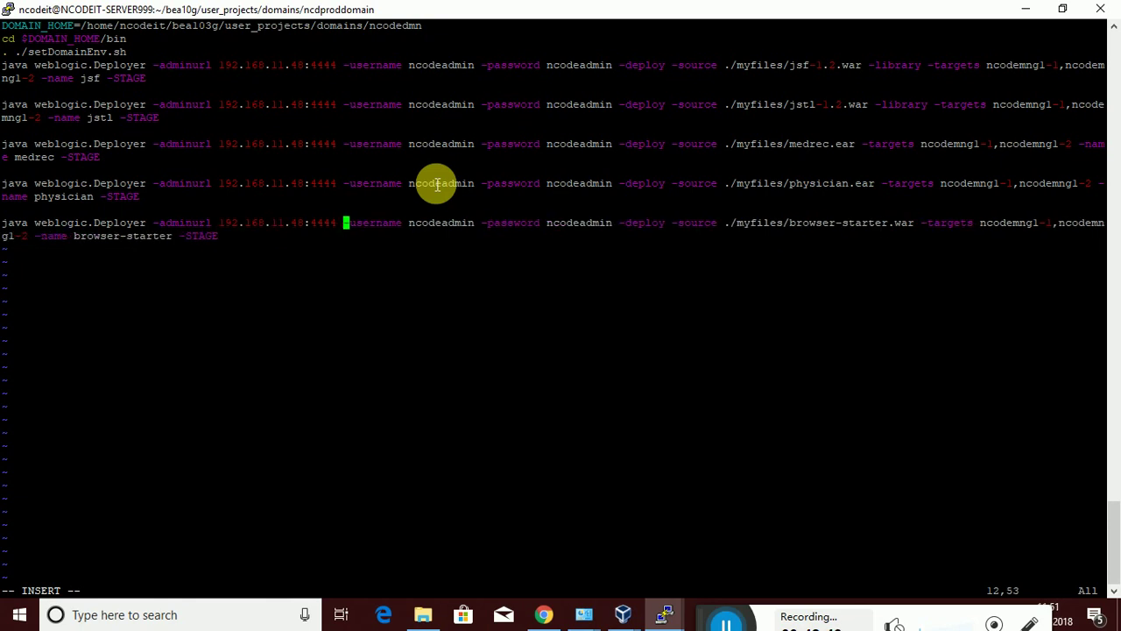
pyautogui.press('Right')
pyautogui.press('Right')
pyautogui.press('Right')
pyautogui.press('Right')
pyautogui.press('Right')
pyautogui.press('Right')
pyautogui.press('Right')
pyautogui.press('Right')
pyautogui.press('Right')
pyautogui.press('Right')
pyautogui.press('Right')
pyautogui.press('Right')
pyautogui.press('Right')
pyautogui.press('Right')
pyautogui.press('Right')
pyautogui.press('Right')
pyautogui.press('Right')
pyautogui.press('Right')
pyautogui.press('Right')
pyautogui.press('Right')
pyautogui.press('Up')
pyautogui.press('Up')
pyautogui.press('Up')
pyautogui.press('Up')
pyautogui.press('Up')
pyautogui.press('Up')
pyautogui.press('Up')
pyautogui.press('Up')
pyautogui.press('Left')
# Copy the WL-RELATED-FILES folder path from the other session's pwd output, then return to vi
pyautogui.click(662, 609)
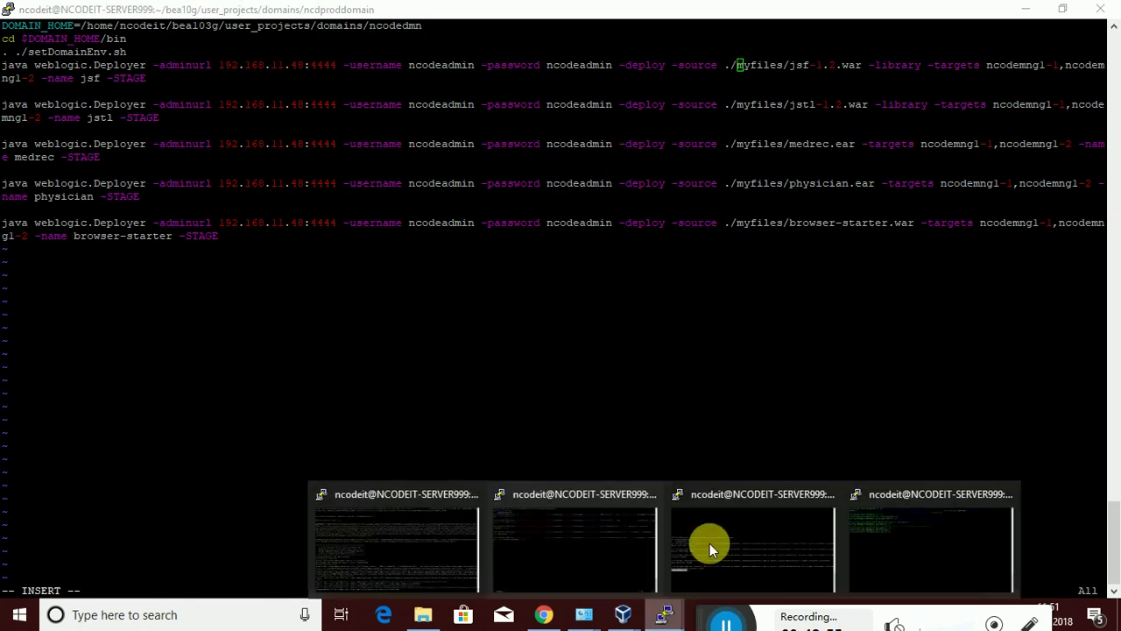
pyautogui.click(932, 536)
pyautogui.moveTo(283, 175); pyautogui.dragTo(11, 175)
pyautogui.click(663, 613)
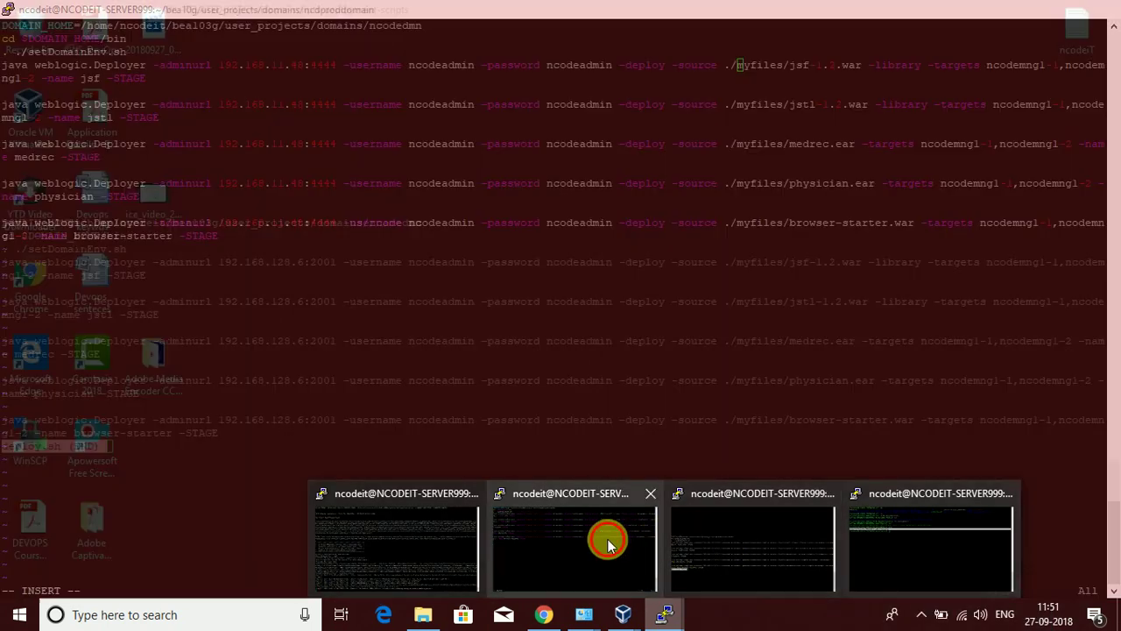
pyautogui.click(605, 538)
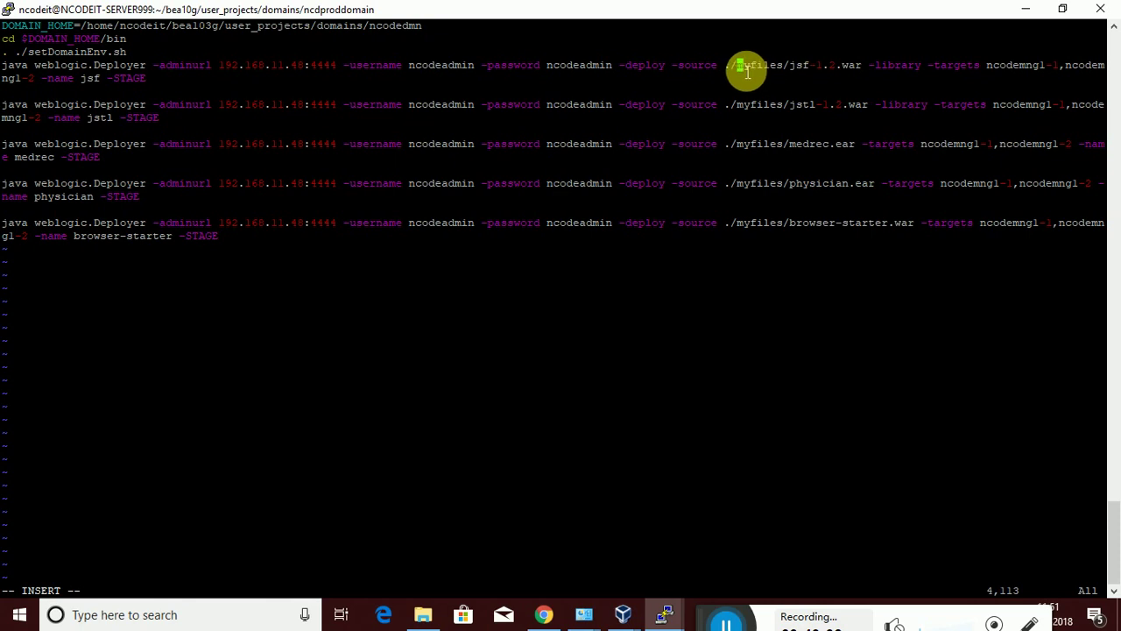
# Replace 'myfiles/' in the jsf command's source with the pasted deployment path, fixing the doubled slash
pyautogui.press('Delete')
pyautogui.press('Delete')
pyautogui.press('Delete')
pyautogui.press('Delete')
pyautogui.press('Delete')
pyautogui.press('Delete')
pyautogui.press('Delete')
pyautogui.press('Delete')
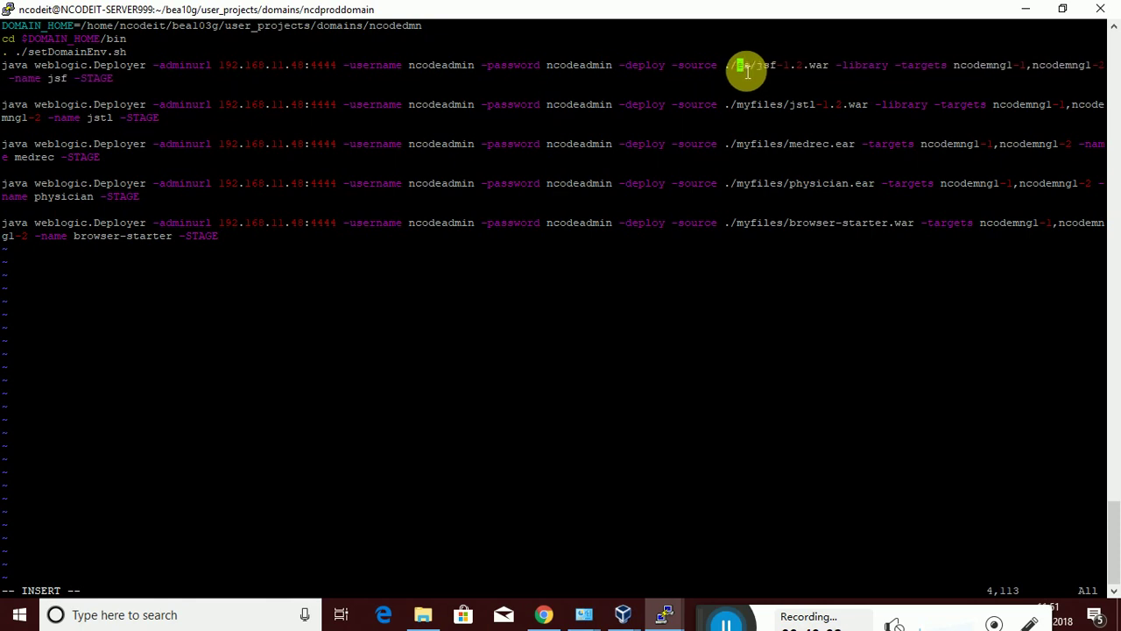
pyautogui.press('Delete')
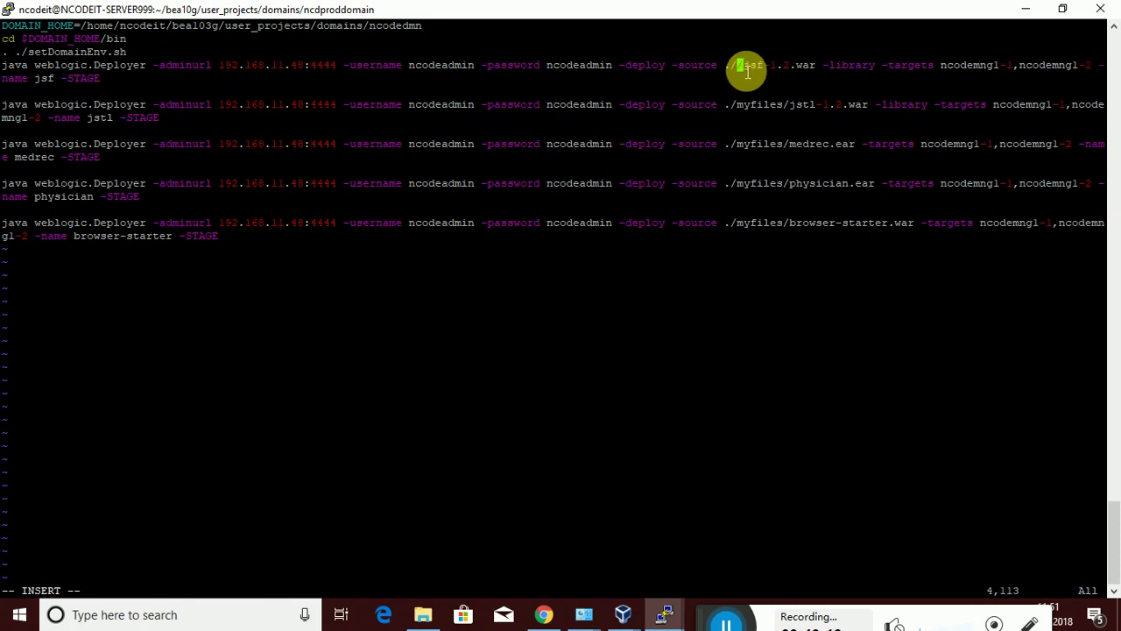
pyautogui.rightClick(747, 73)
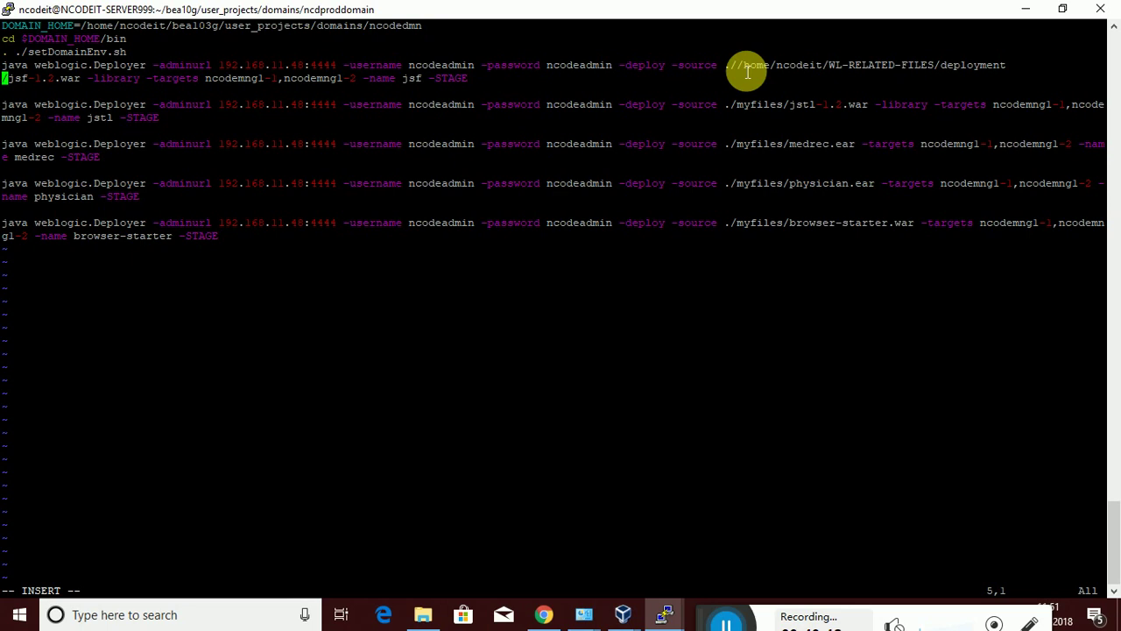
pyautogui.press('Up')
pyautogui.press('Right')
pyautogui.press('Right')
pyautogui.press('Right')
pyautogui.press('Right')
pyautogui.press('Right')
pyautogui.press('Right')
pyautogui.press('Right')
pyautogui.press('Right')
pyautogui.press('Right')
pyautogui.press('Right')
pyautogui.press('Right')
pyautogui.press('Right')
pyautogui.press('Right')
pyautogui.press('Right')
pyautogui.press('Right')
pyautogui.press('Right')
pyautogui.press('Right')
pyautogui.press('Right')
pyautogui.press('Right')
pyautogui.press('Right')
pyautogui.press('Right')
pyautogui.press('Right')
pyautogui.press('Right')
pyautogui.press('Right')
pyautogui.press('Right')
pyautogui.press('Right')
pyautogui.press('Right')
pyautogui.press('Right')
pyautogui.press('Right')
pyautogui.press('Right')
pyautogui.press('Right')
pyautogui.press('Right')
pyautogui.press('Right')
pyautogui.press('Right')
pyautogui.press('Right')
pyautogui.press('Right')
pyautogui.press('Right')
pyautogui.press('Right')
pyautogui.press('Right')
pyautogui.press('Right')
pyautogui.press('Right')
pyautogui.press('Right')
pyautogui.press('Right')
pyautogui.press('Right')
pyautogui.press('Right')
pyautogui.press('Right')
pyautogui.press('Right')
pyautogui.press('Right')
pyautogui.press('Right')
pyautogui.press('Right')
pyautogui.press('Right')
pyautogui.press('Right')
pyautogui.press('Right')
pyautogui.press('Right')
pyautogui.press('Right')
pyautogui.press('Right')
pyautogui.press('Right')
pyautogui.press('Right')
pyautogui.press('Right')
pyautogui.press('Delete')
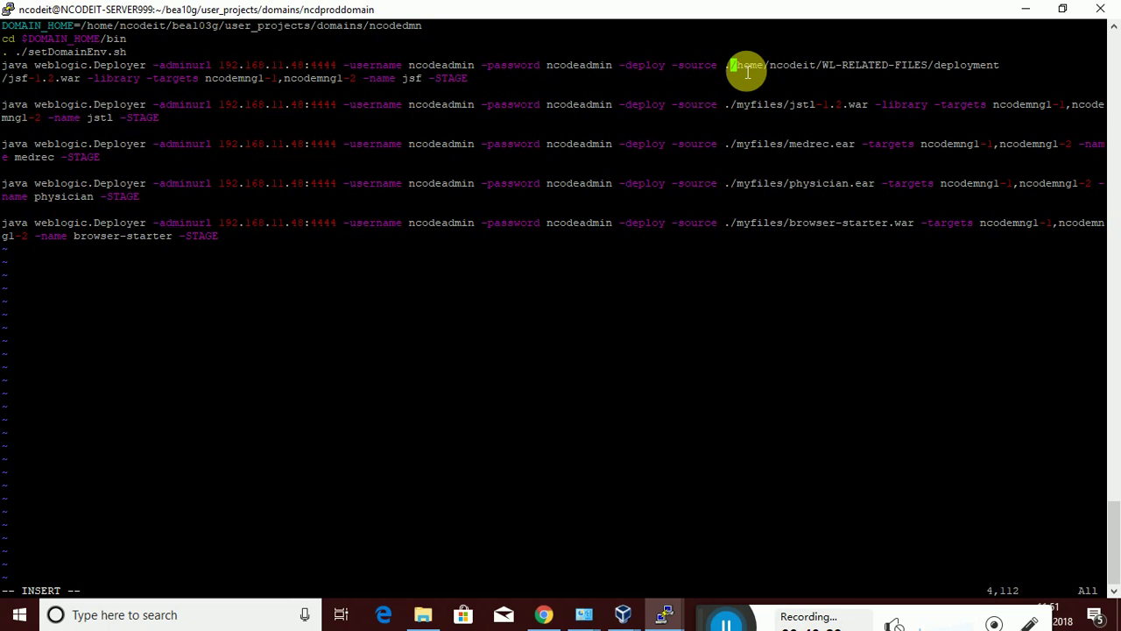
# Replace 'myfiles' in the jstl command's source with the pasted deployment folder path
pyautogui.press('Down')
pyautogui.press('Down')
pyautogui.press('Down')
pyautogui.press('Delete')
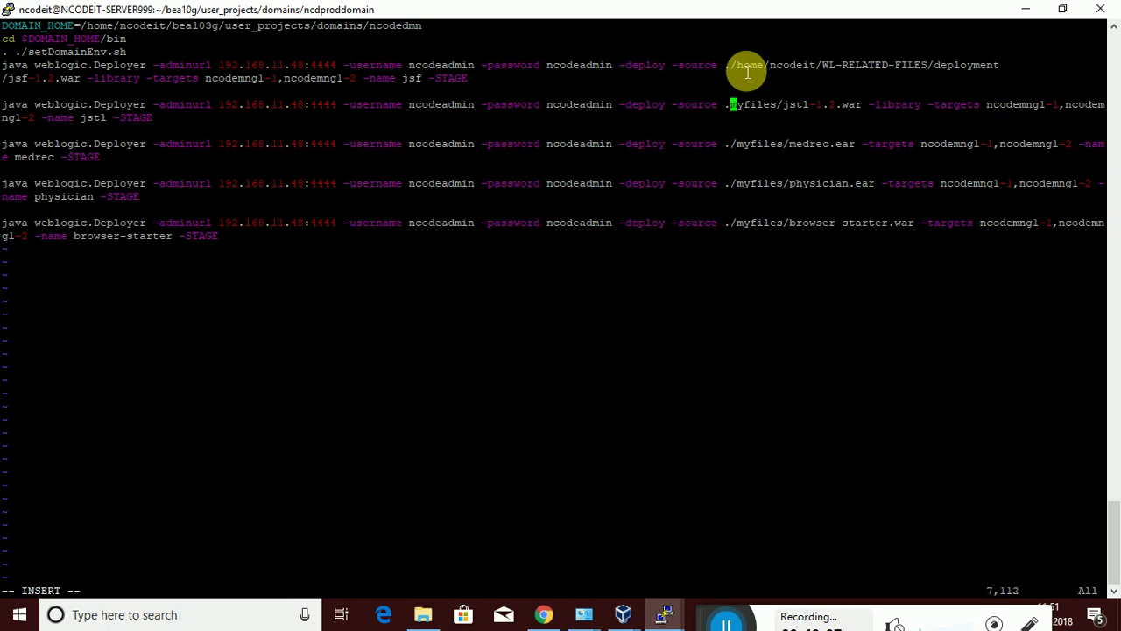
pyautogui.press('Delete')
pyautogui.press('Delete')
pyautogui.press('Delete')
pyautogui.press('Delete')
pyautogui.press('Delete')
pyautogui.press('Delete')
pyautogui.press('Delete')
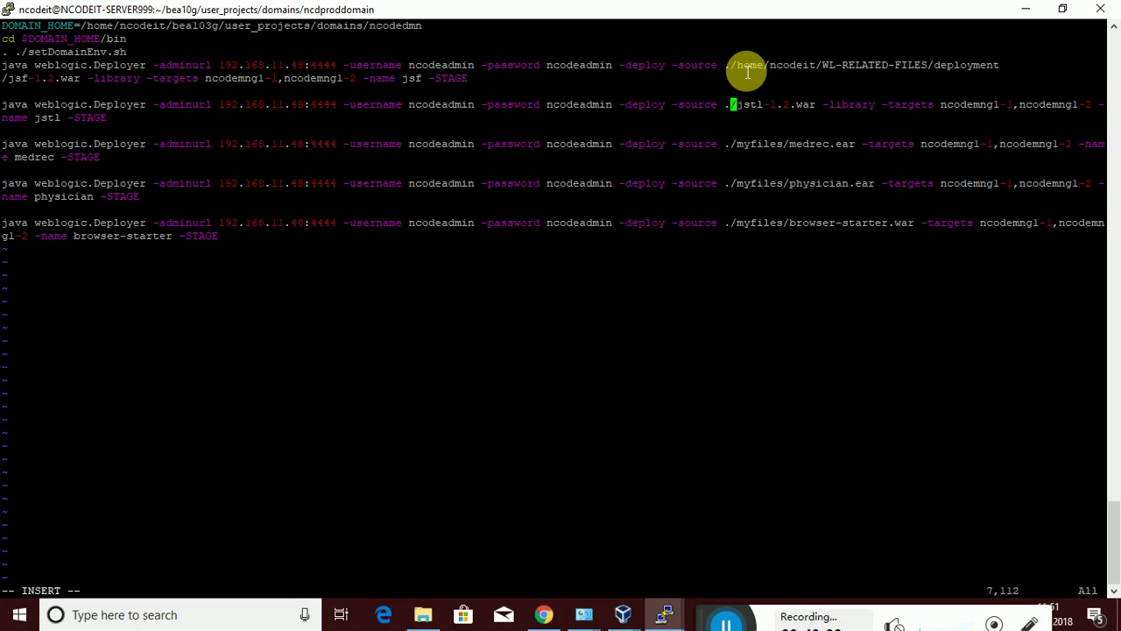
pyautogui.rightClick(747, 73)
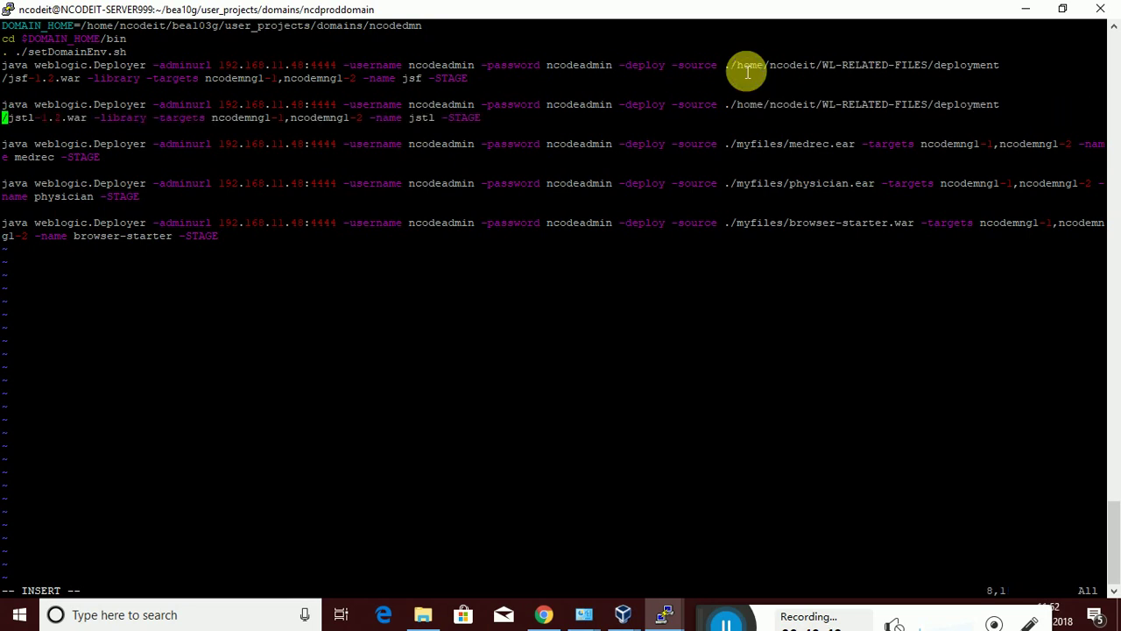
pyautogui.press('Down')
pyautogui.press('Down')
pyautogui.press('Down')
pyautogui.press('Down')
pyautogui.press('Down')
pyautogui.press('Up')
pyautogui.press('Up')
pyautogui.press('Up')
pyautogui.press('Right')
pyautogui.press('Right')
pyautogui.press('Right')
pyautogui.press('Right')
pyautogui.press('Right')
pyautogui.press('Right')
pyautogui.press('Right')
pyautogui.press('Right')
pyautogui.press('Right')
pyautogui.press('Right')
pyautogui.press('Right')
pyautogui.press('Right')
pyautogui.press('Right')
pyautogui.press('Right')
pyautogui.press('Right')
pyautogui.press('Right')
pyautogui.press('Right')
pyautogui.press('Right')
pyautogui.press('Right')
pyautogui.press('Right')
pyautogui.press('Right')
pyautogui.press('Right')
pyautogui.press('Right')
pyautogui.press('Right')
pyautogui.press('Right')
pyautogui.press('Right')
pyautogui.press('Right')
pyautogui.press('Right')
pyautogui.press('Right')
pyautogui.press('Right')
pyautogui.press('Right')
pyautogui.press('Right')
pyautogui.press('Right')
pyautogui.press('Right')
pyautogui.press('Right')
pyautogui.press('Right')
pyautogui.press('Right')
pyautogui.press('Right')
pyautogui.press('Right')
pyautogui.press('Right')
pyautogui.press('Right')
pyautogui.press('Right')
pyautogui.press('Right')
pyautogui.press('Right')
pyautogui.press('Right')
pyautogui.press('Right')
# Switch to Chrome's WebLogic console sign-in at 192.168.11.48:4444/console with admin credentials filled
pyautogui.click(726, 617)
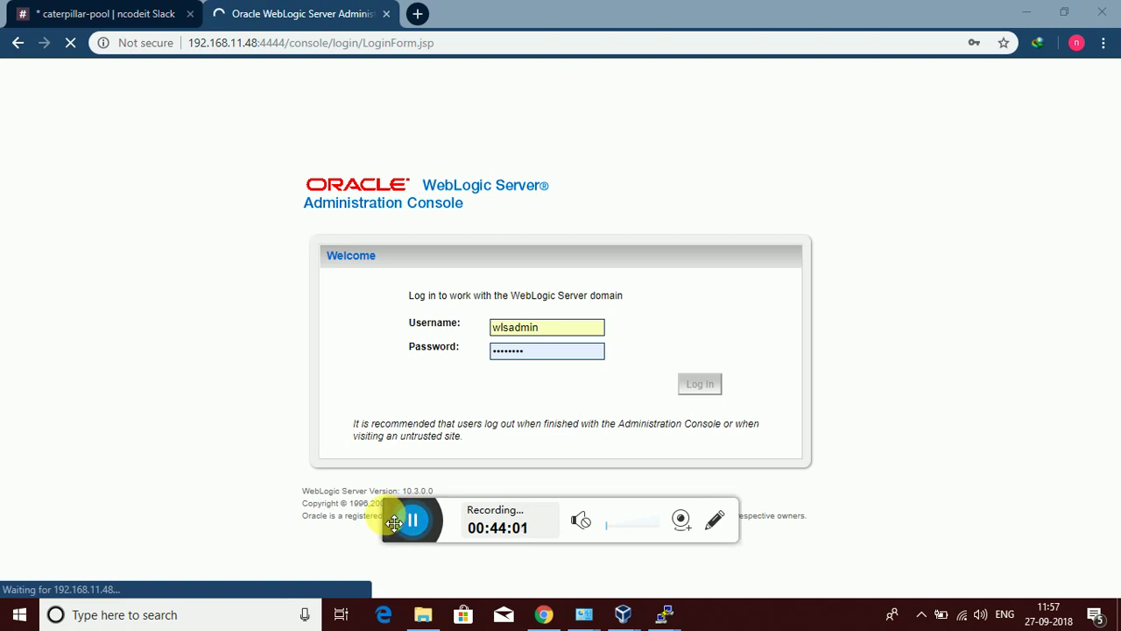
pyautogui.moveTo(394, 523); pyautogui.dragTo(745, 616)
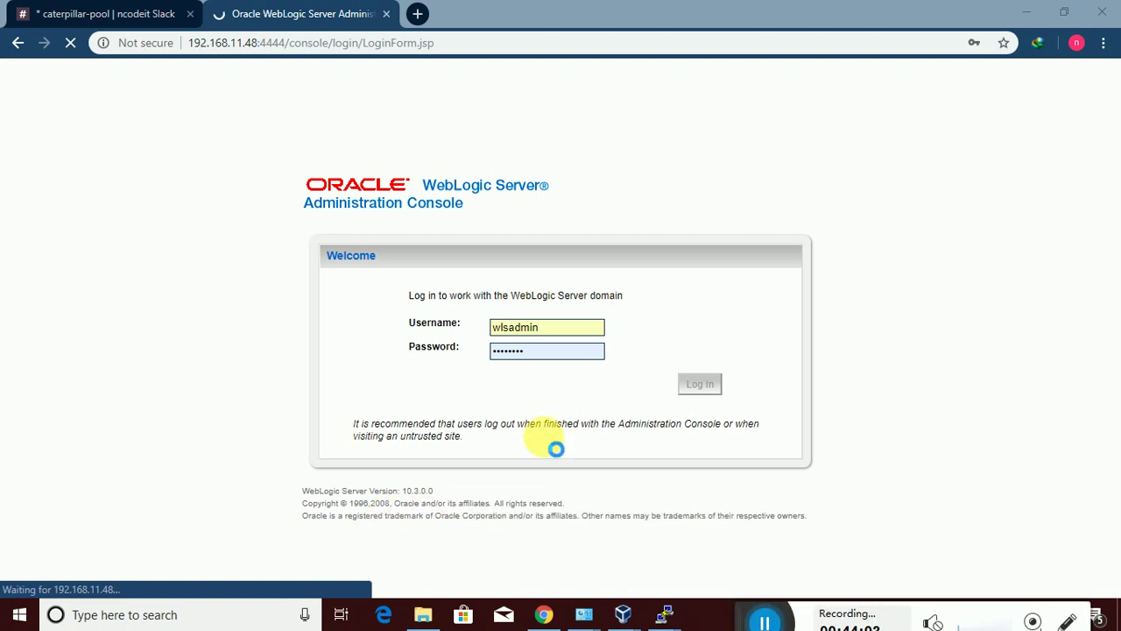
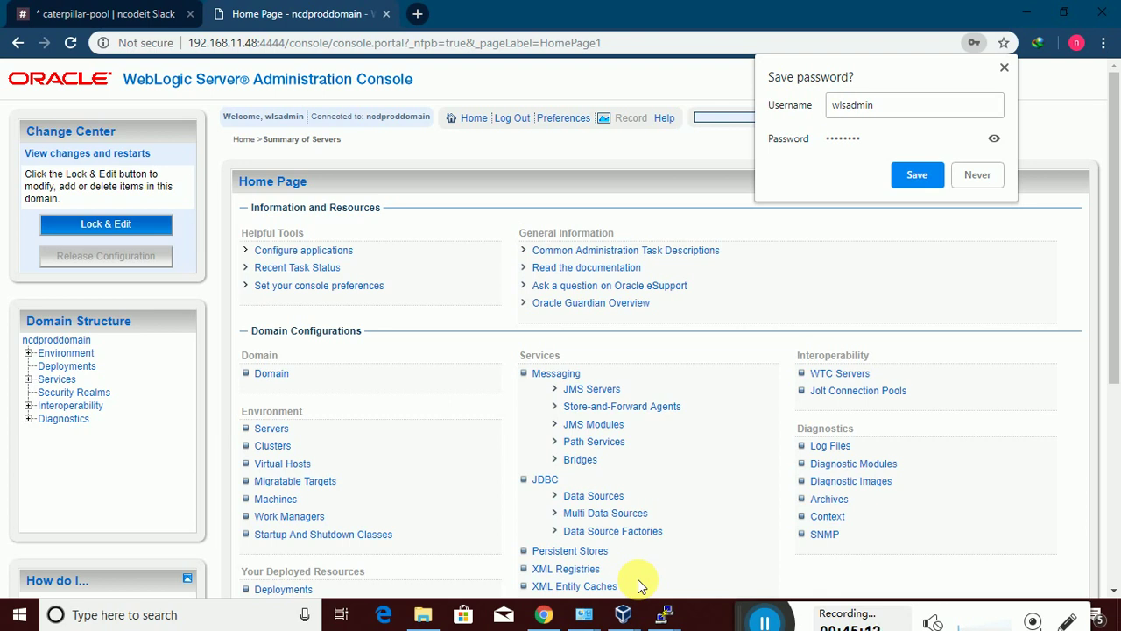
# Save the console login password and expand Environment in the Domain Structure tree
pyautogui.click(917, 174)
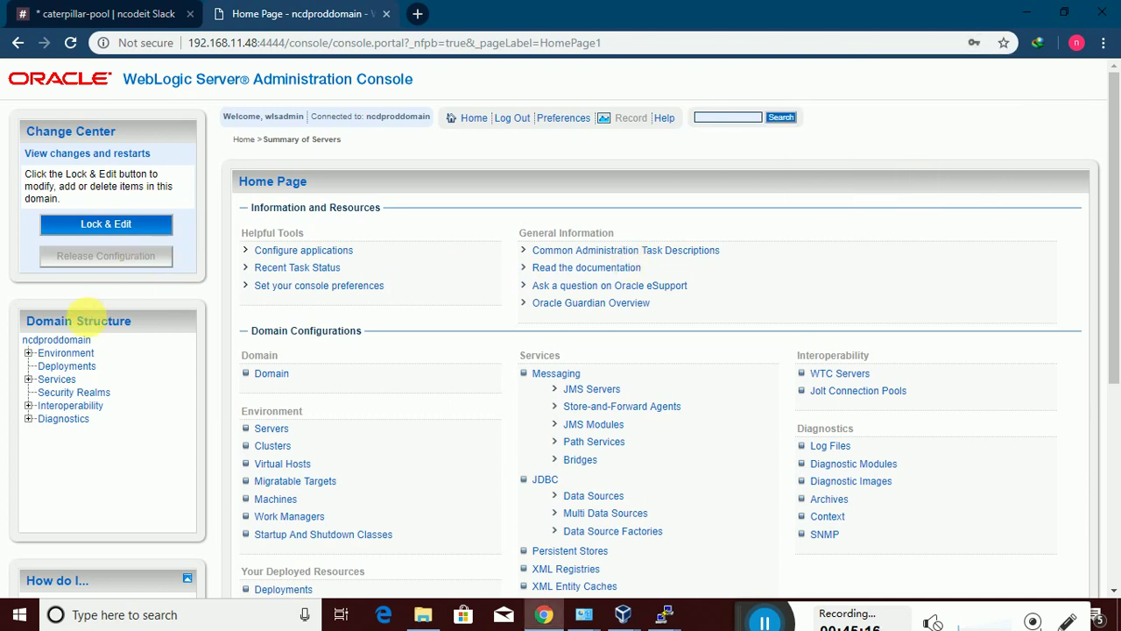
pyautogui.click(29, 352)
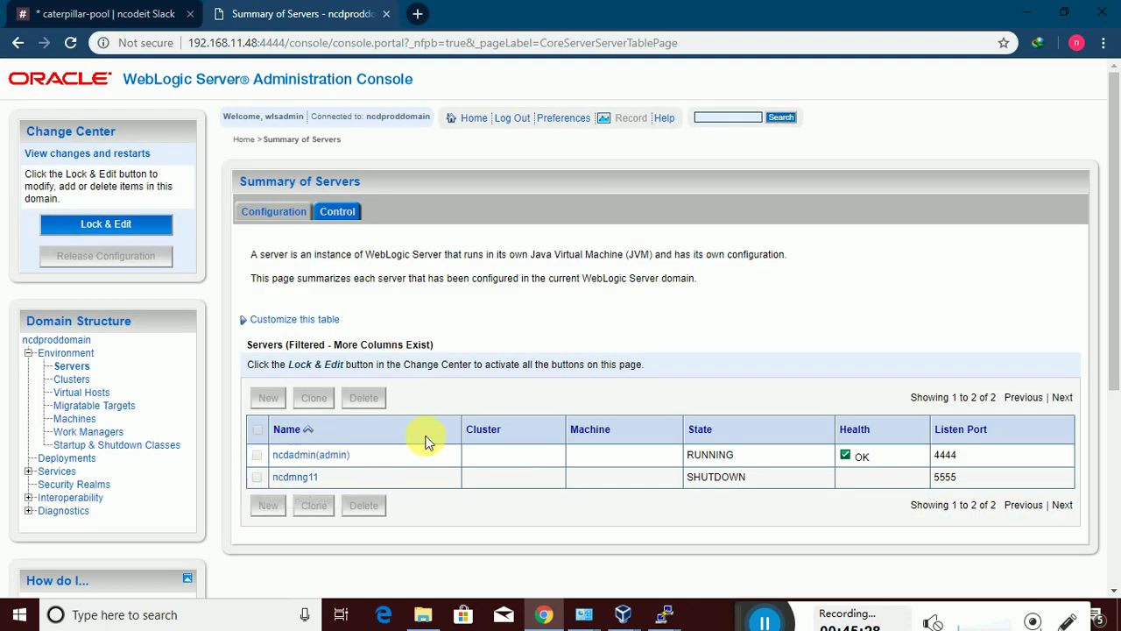
# Run ./startMng.sh in the PuTTY terminal to start the ncdmng11 managed server
pyautogui.moveTo(663, 619)
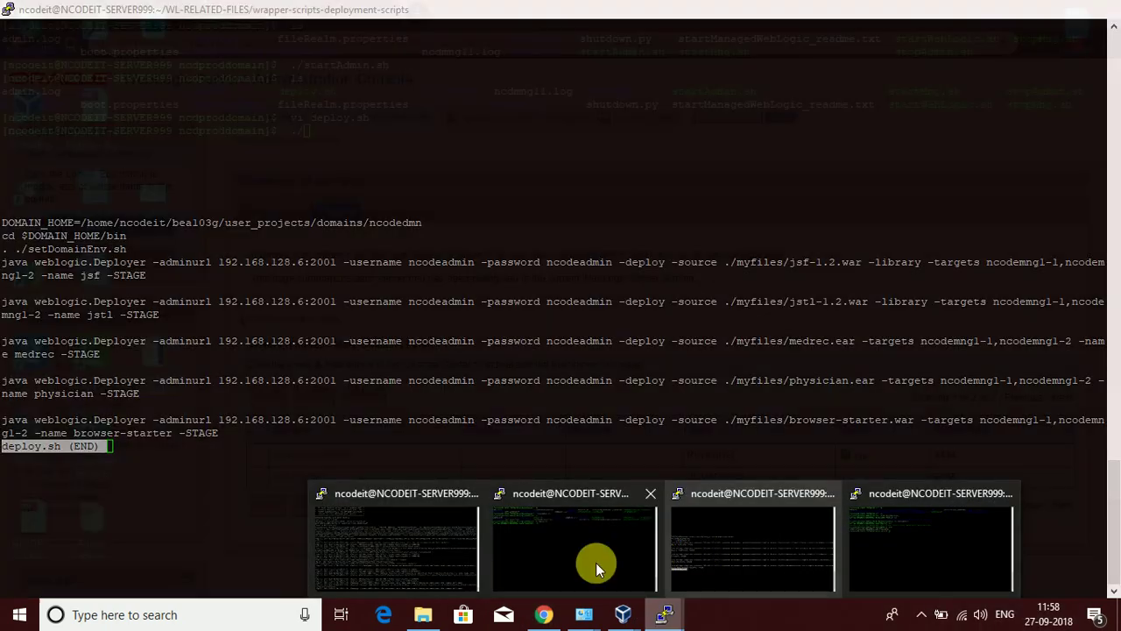
pyautogui.click(583, 568)
pyautogui.write('./')
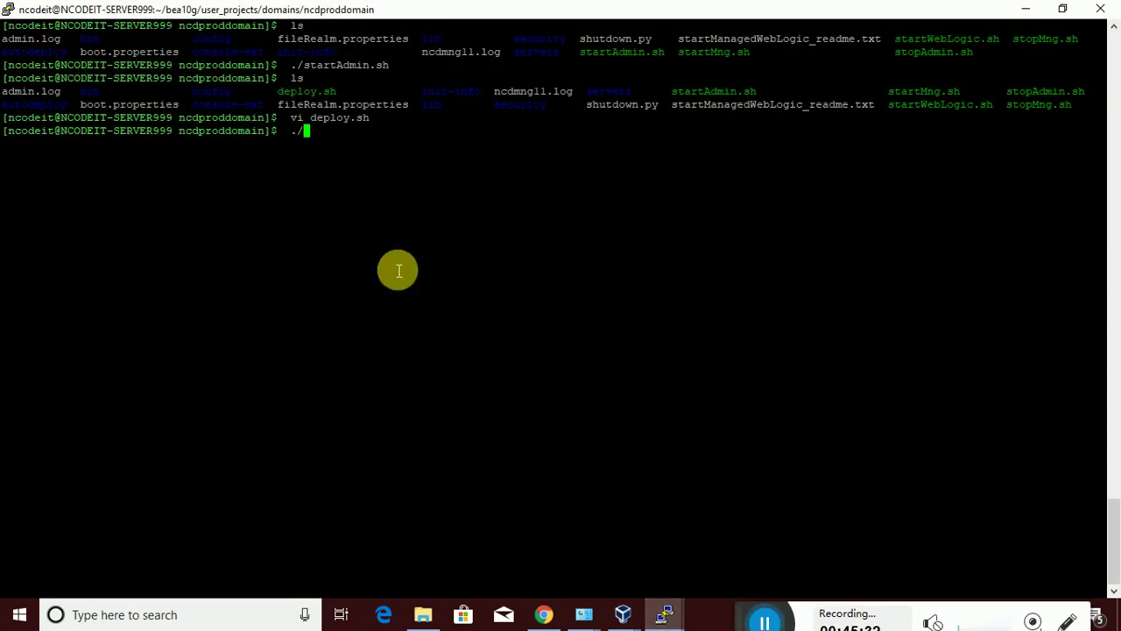
pyautogui.write('st')
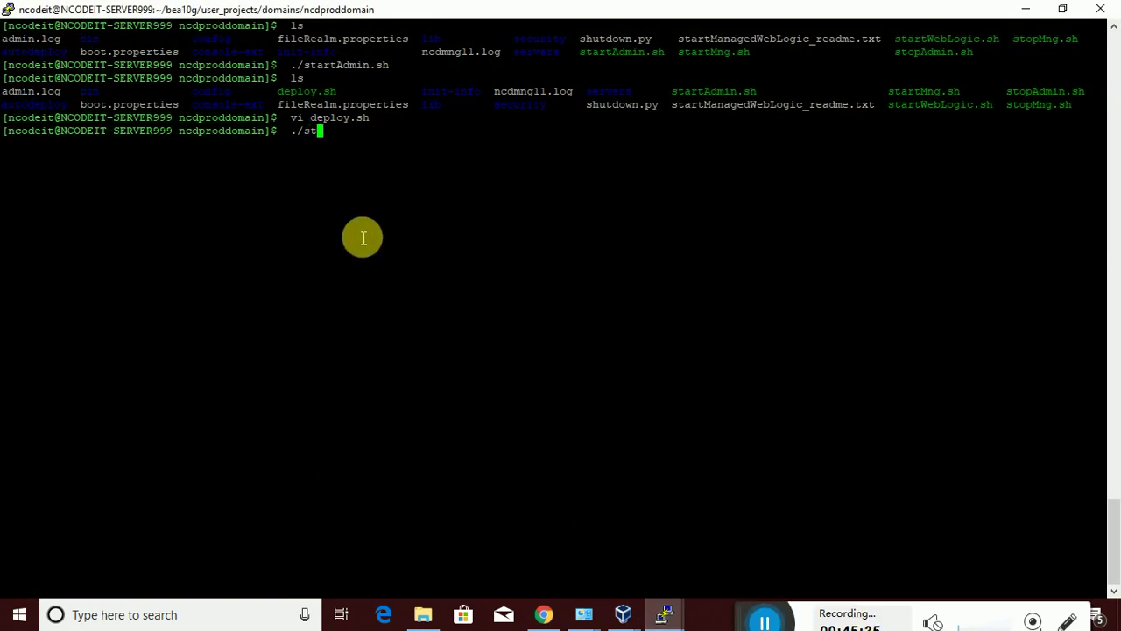
pyautogui.write('artMng.sh')
pyautogui.press('Return')
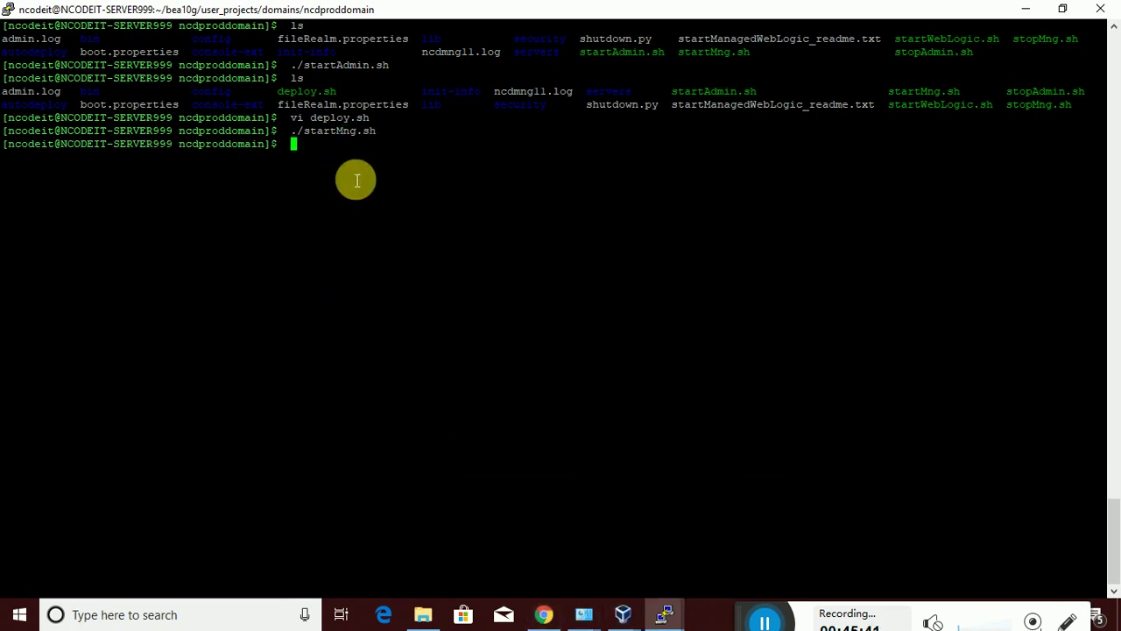
# Follow the server startup with tail -f ncdmng11.log
pyautogui.write('tail -f ncd')
pyautogui.press('Tab')
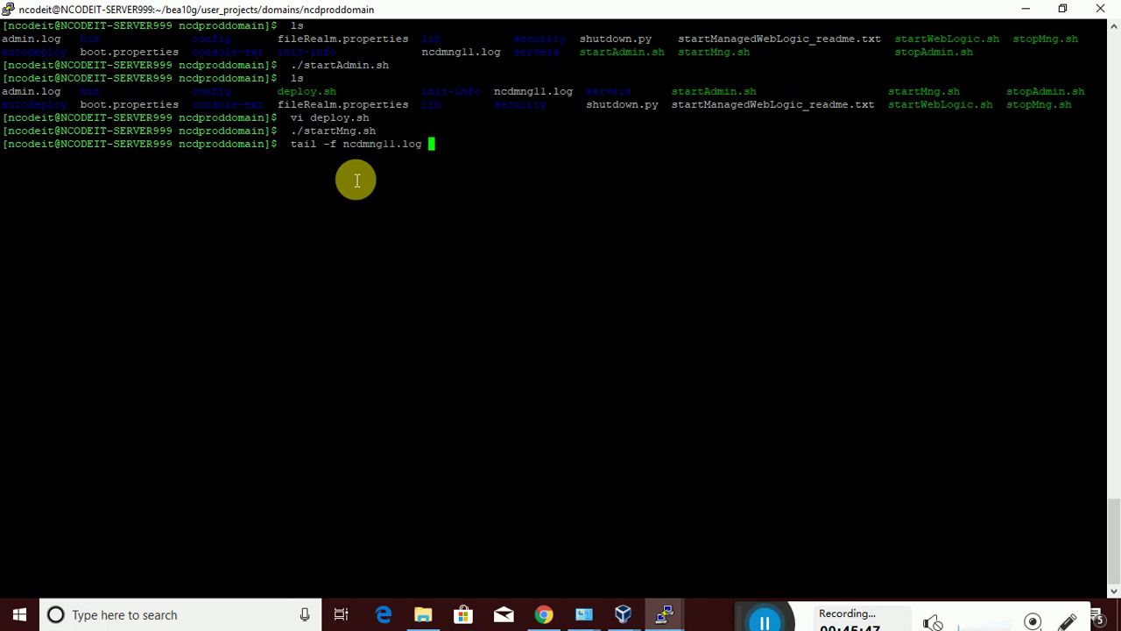
pyautogui.press('Return')
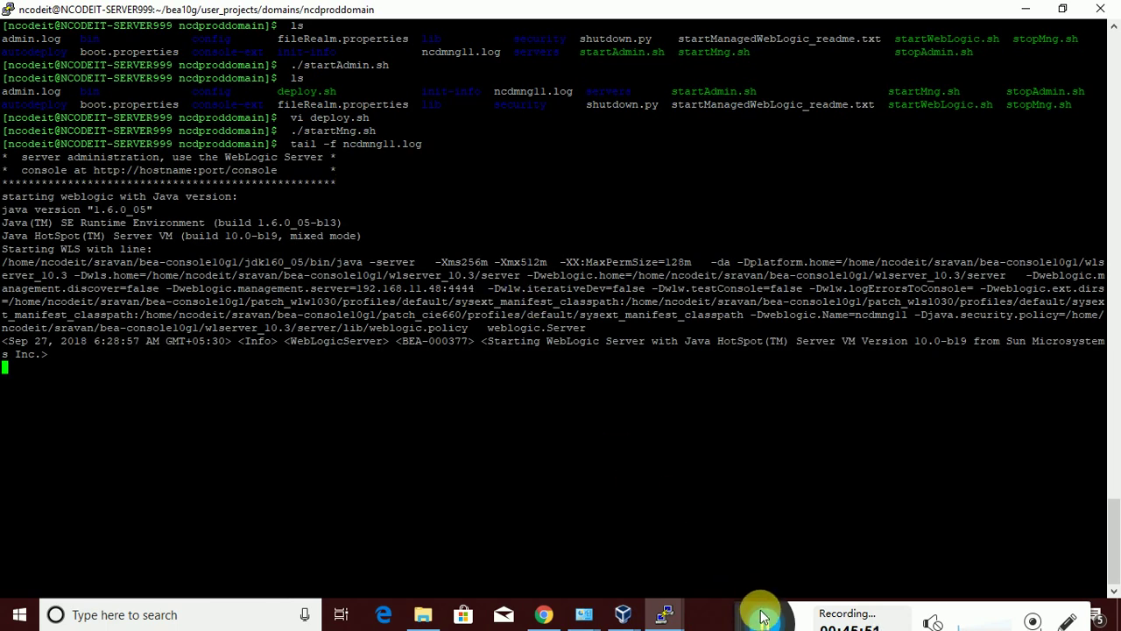
# Reload Summary of Servers in Chrome to confirm ncdmng11 is RUNNING, then return to PuTTY
pyautogui.click(544, 614)
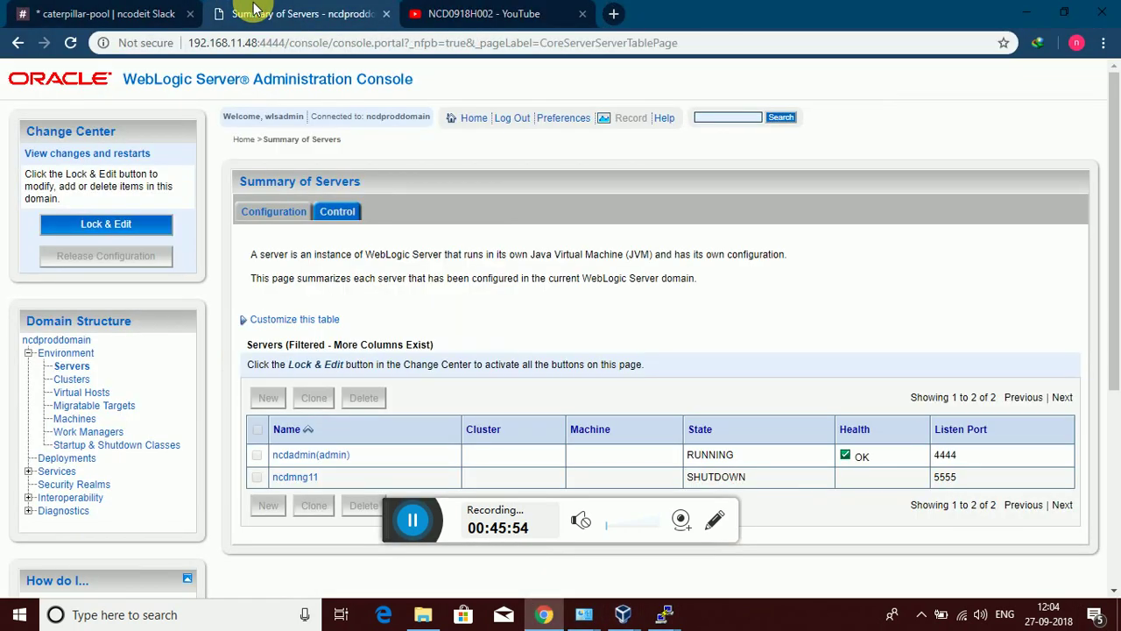
pyautogui.click(70, 42)
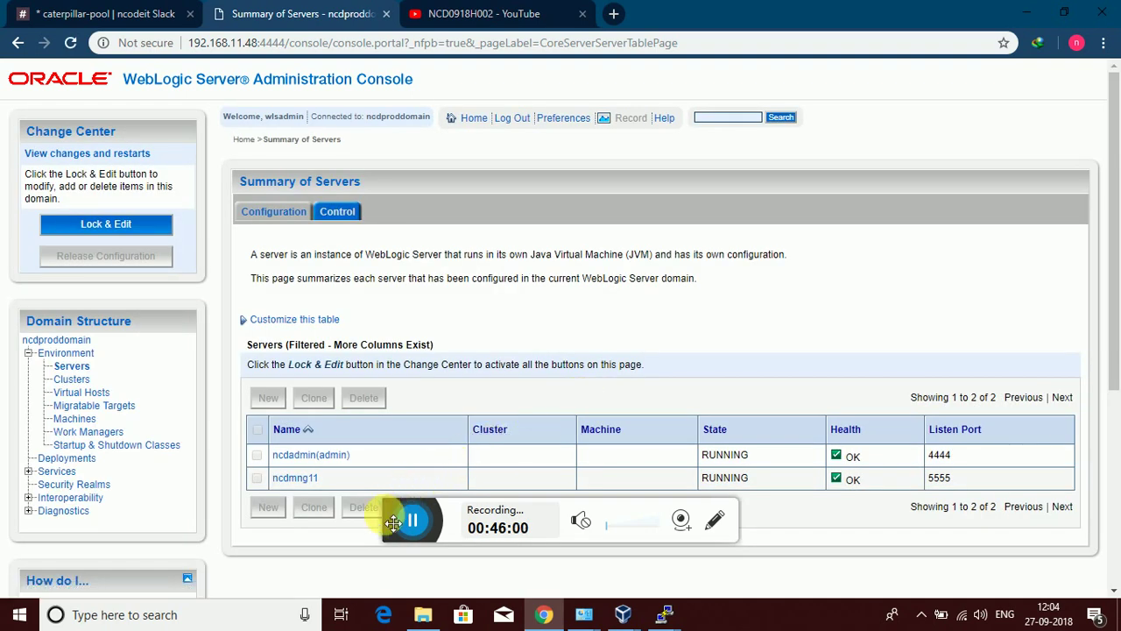
pyautogui.moveTo(393, 522); pyautogui.dragTo(744, 618)
pyautogui.moveTo(663, 618)
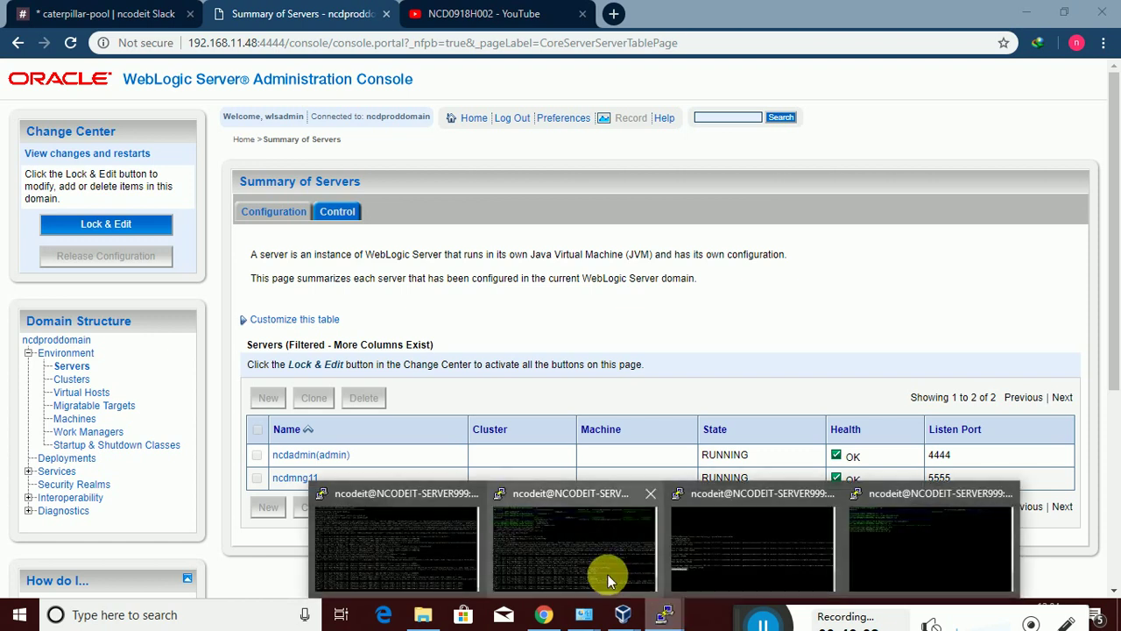
pyautogui.click(751, 546)
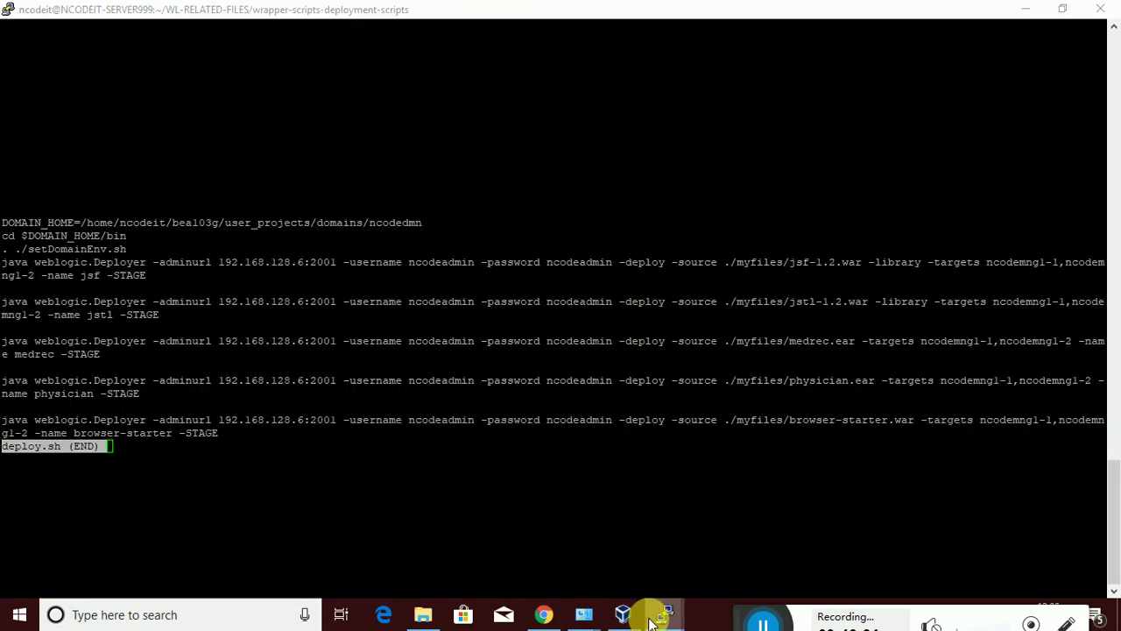
# Find the PuTTY window showing deploy.sh and quit the less viewer
pyautogui.click(908, 518)
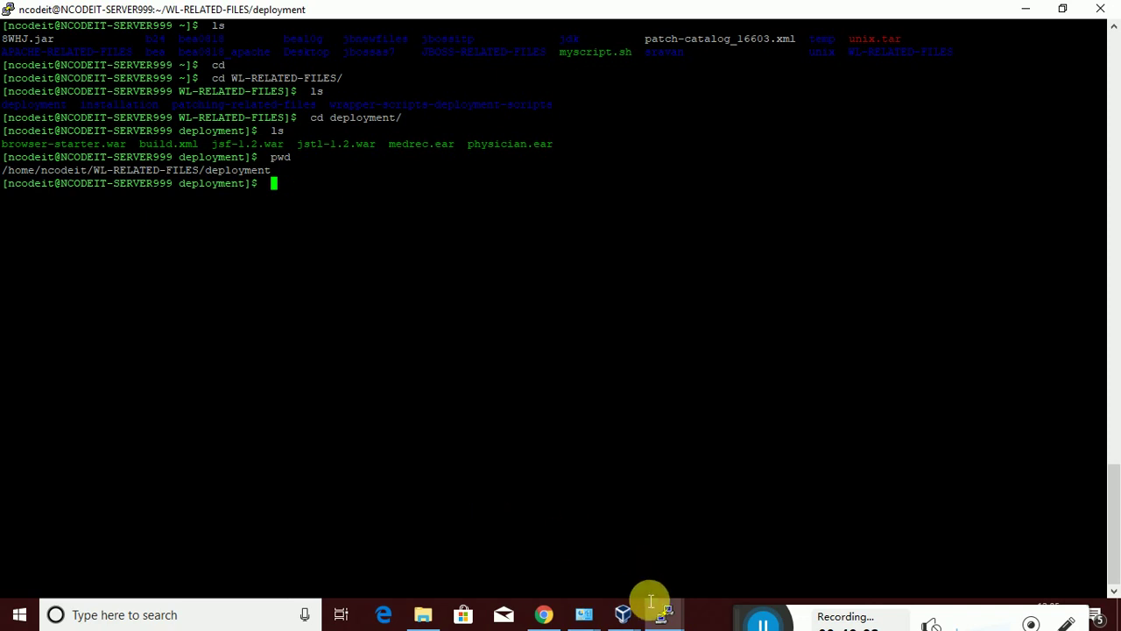
pyautogui.click(664, 616)
pyautogui.click(430, 555)
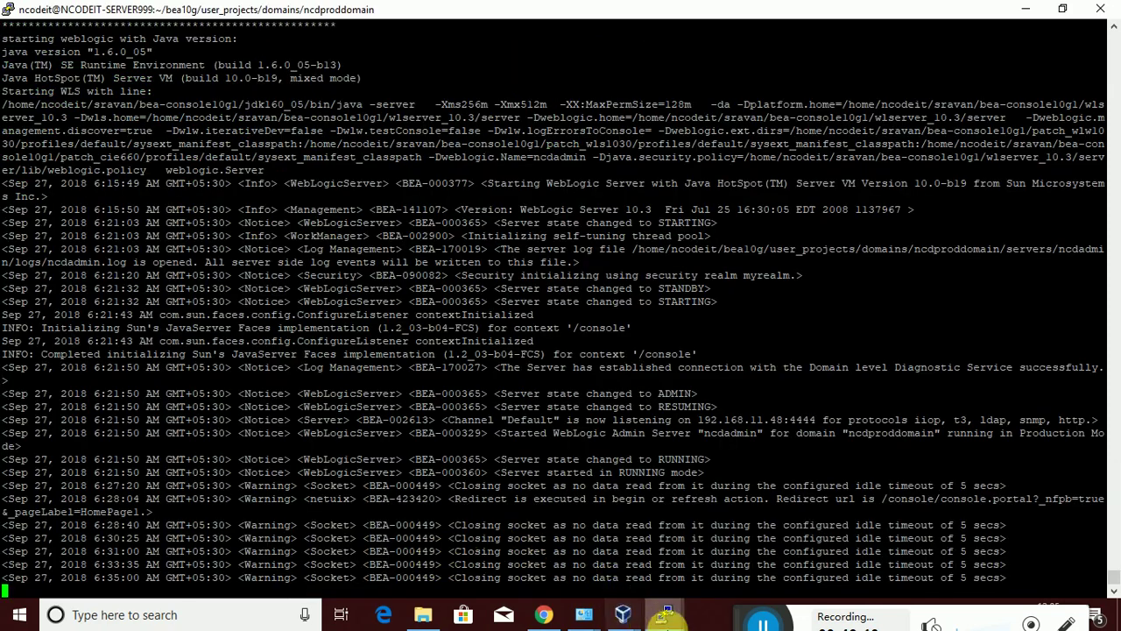
pyautogui.moveTo(664, 613)
pyautogui.click(722, 574)
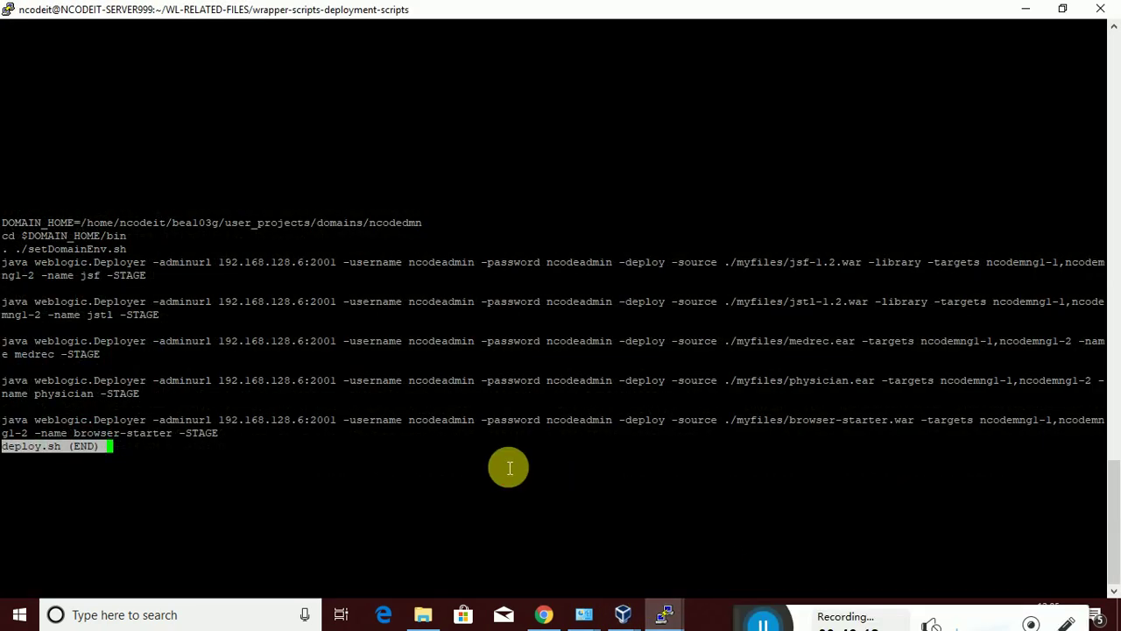
pyautogui.press('q')
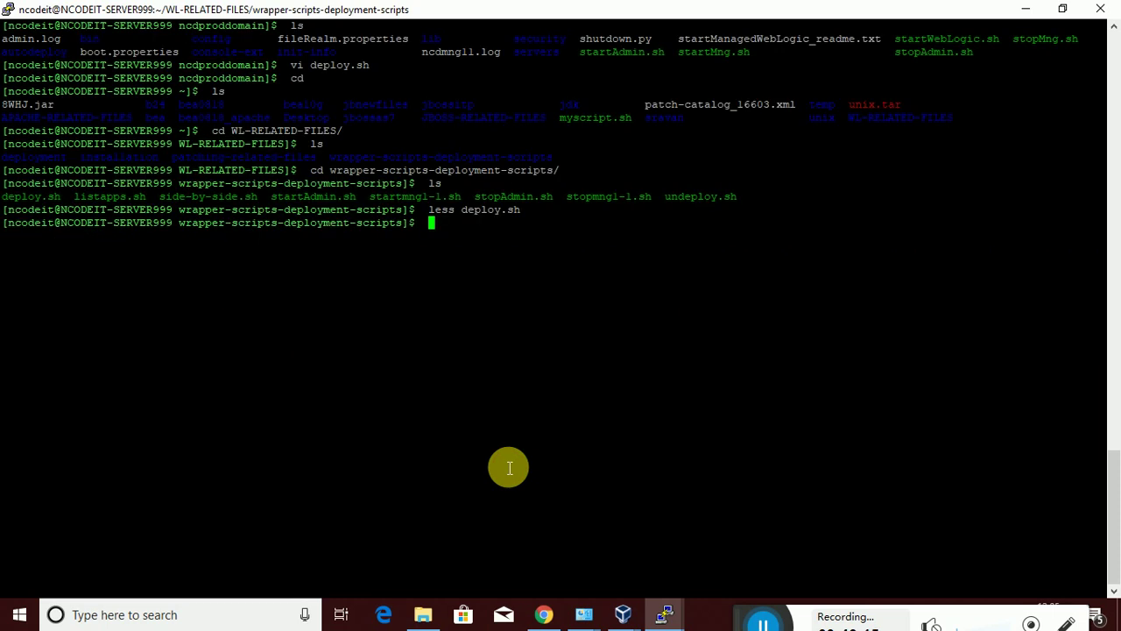
# Go to the home directory, clear the screen and list its contents
pyautogui.write('cd')
pyautogui.press('Return')
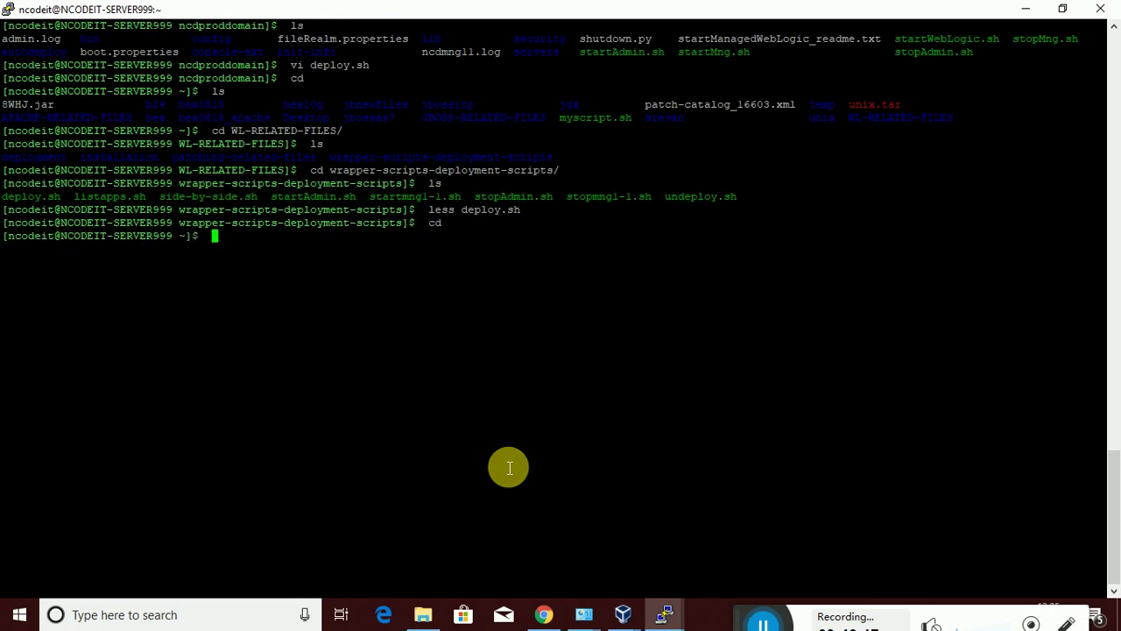
pyautogui.write('clear')
pyautogui.press('Return')
pyautogui.write('ls')
pyautogui.press('Return')
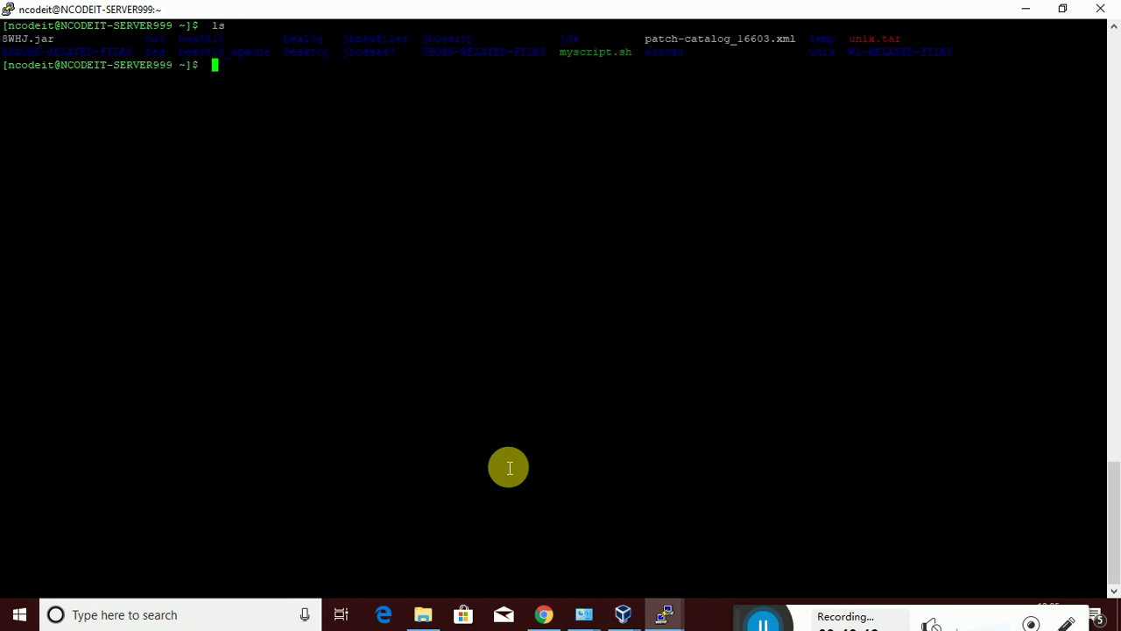
# Navigate into bea10g/user_projects/domains in the terminal
pyautogui.write('cd ')
pyautogui.write('bea1')
pyautogui.press('Tab')
pyautogui.press('Return')
pyautogui.write('ls')
pyautogui.press('Return')
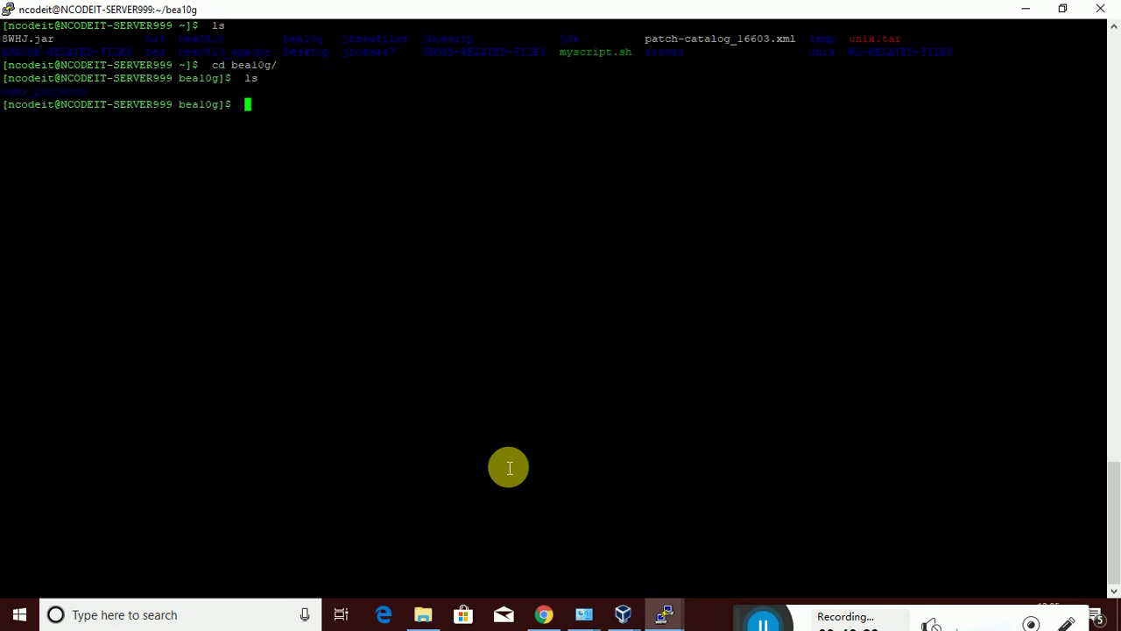
pyautogui.write('cd use')
pyautogui.press('Tab')
pyautogui.write('b')
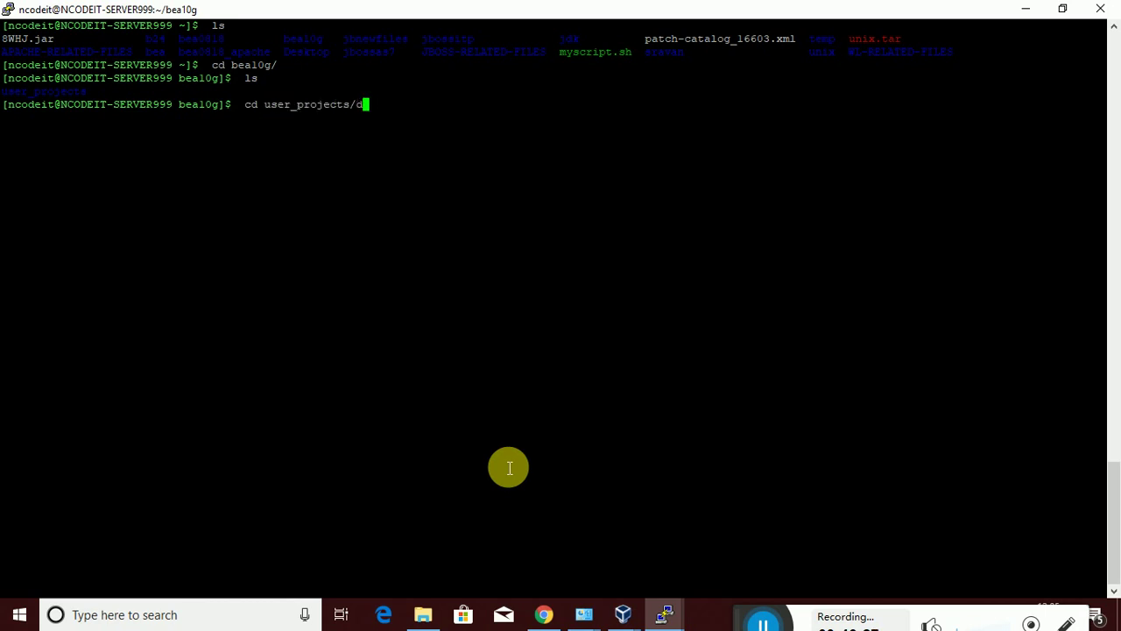
pyautogui.press('Tab')
pyautogui.press('Return')
# Enter the ncdproddomain folder and list its contents
pyautogui.write('ls')
pyautogui.press('Return')
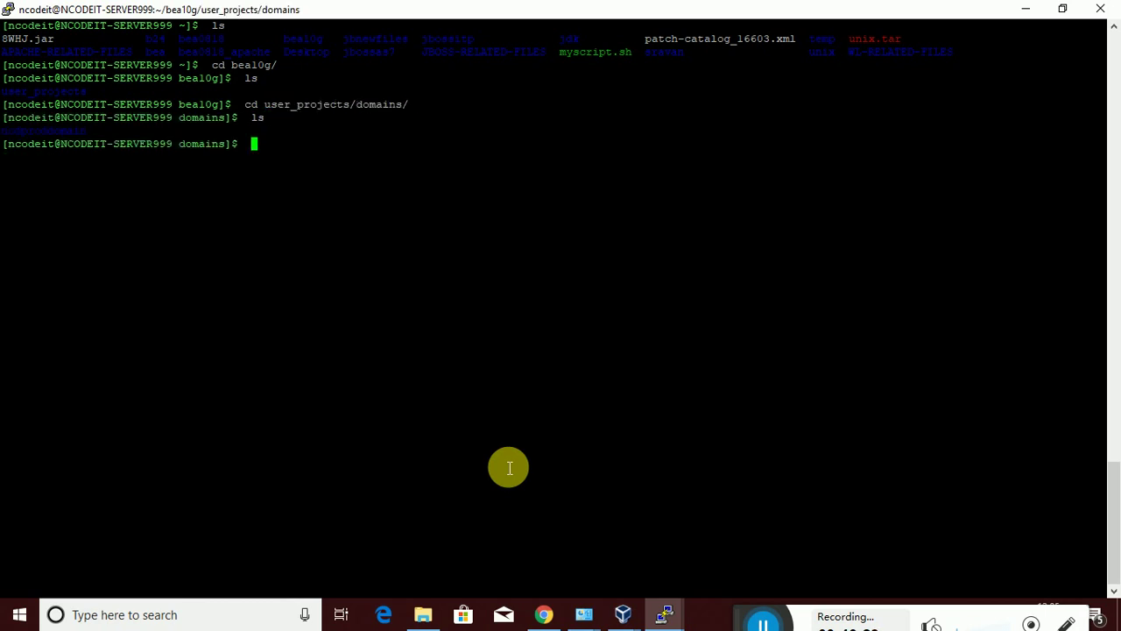
pyautogui.write('cd nc')
pyautogui.press('Tab')
pyautogui.press('Return')
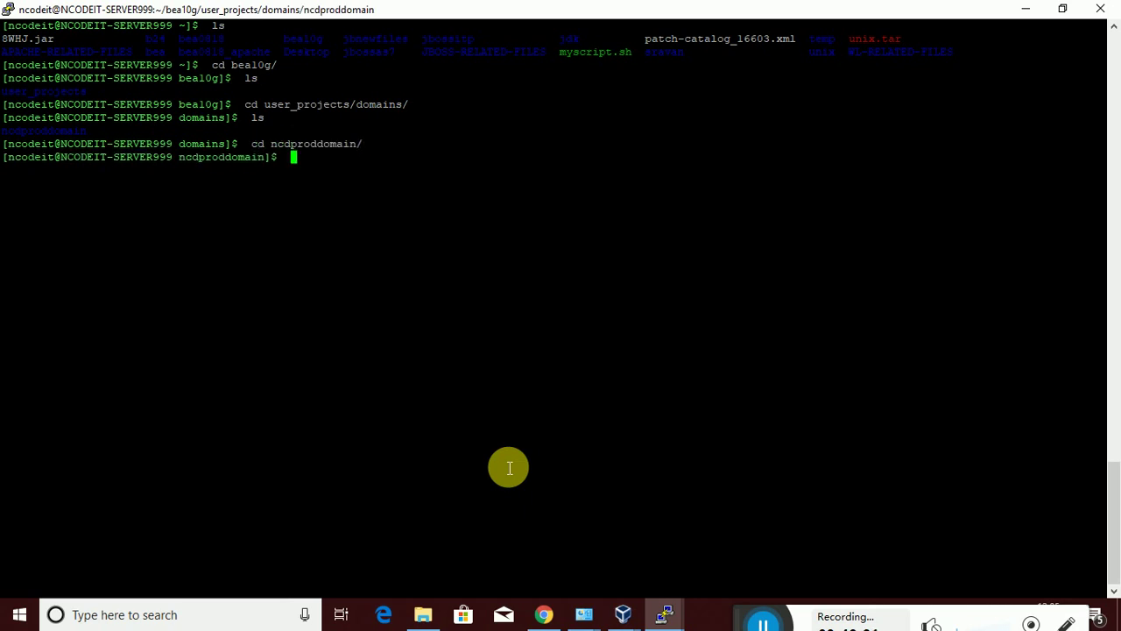
pyautogui.write('ls')
pyautogui.press('Return')
# Run ./deploy.sh from the ncdproddomain folder
pyautogui.write('cd')
pyautogui.press('BackSpace')
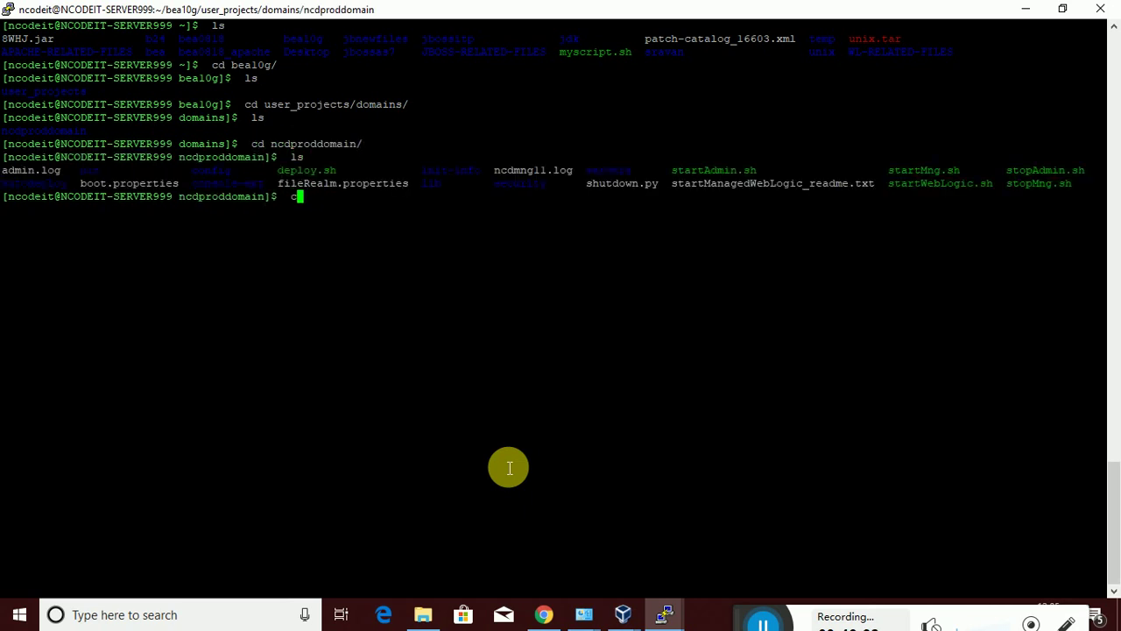
pyautogui.write('./dep')
pyautogui.write('loy.sh')
pyautogui.press('Return')
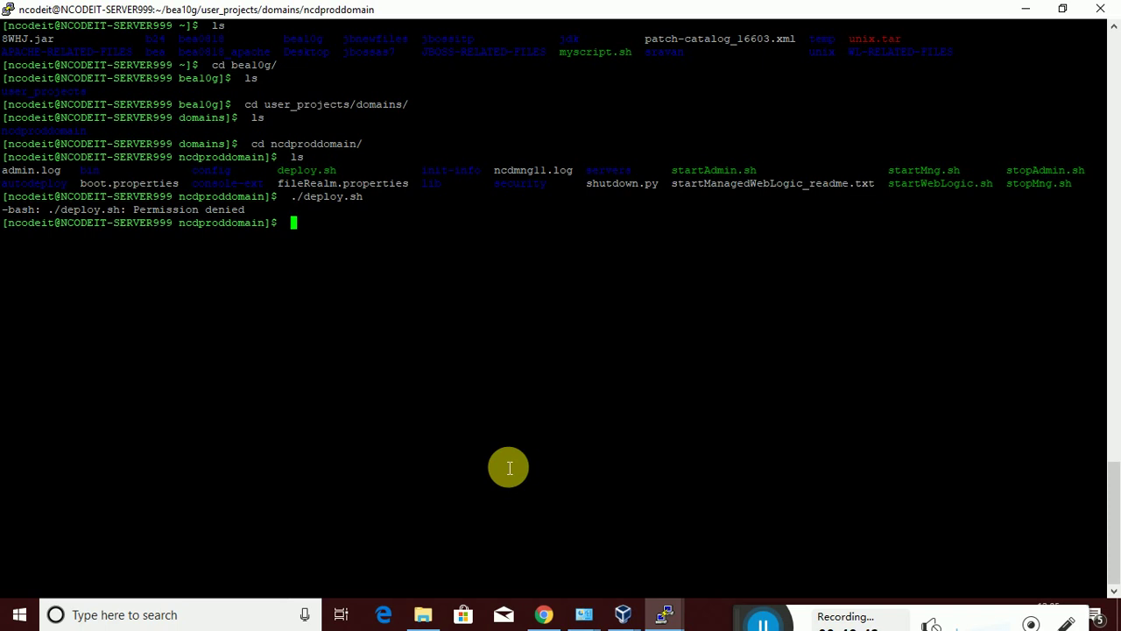
# Make deploy.sh executable with chmod 755 and rerun it
pyautogui.write('chmod')
pyautogui.write(' 755 ')
pyautogui.write('deploi')
pyautogui.write('.s')
pyautogui.write('h')
pyautogui.press('Return')
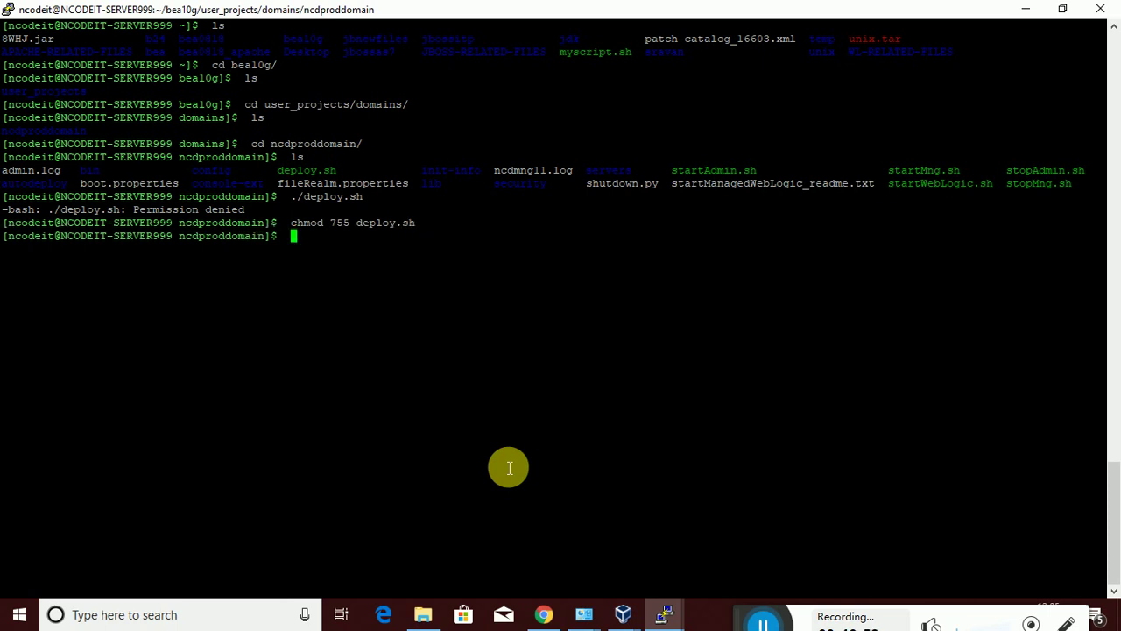
pyautogui.press('Up')
pyautogui.press('Up')
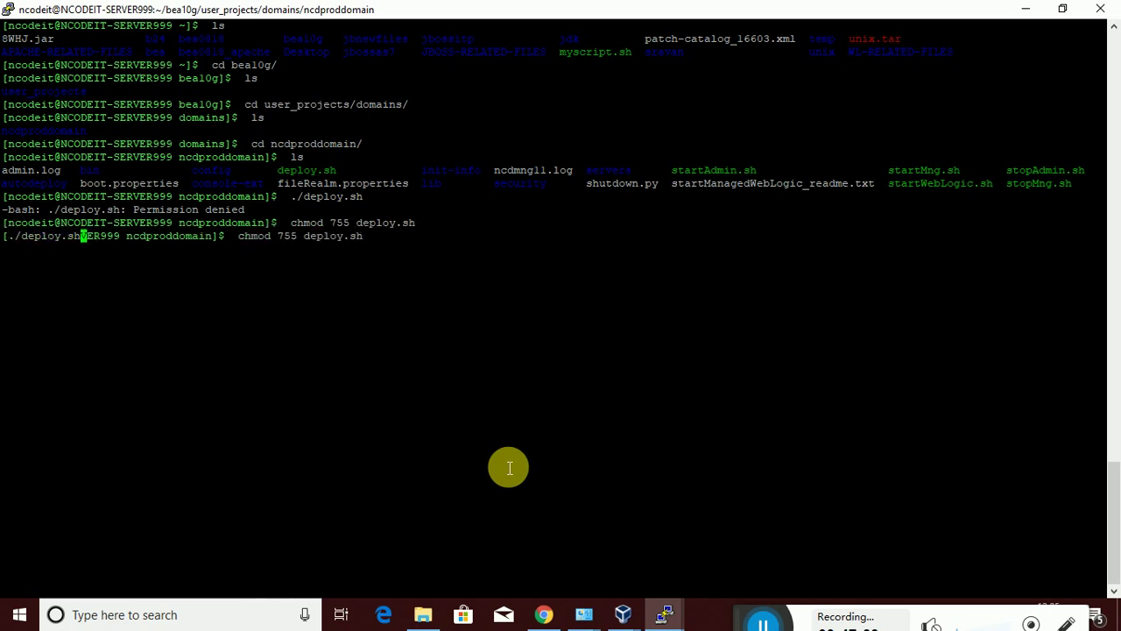
pyautogui.press('Return')
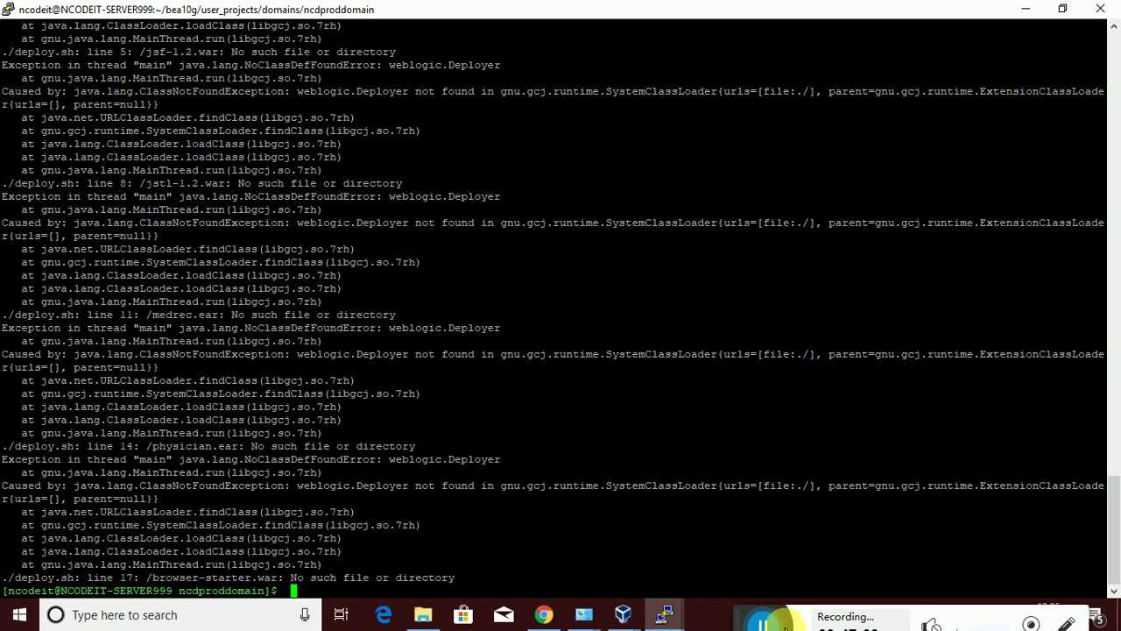
pyautogui.hotkey('alt', 'Tab')
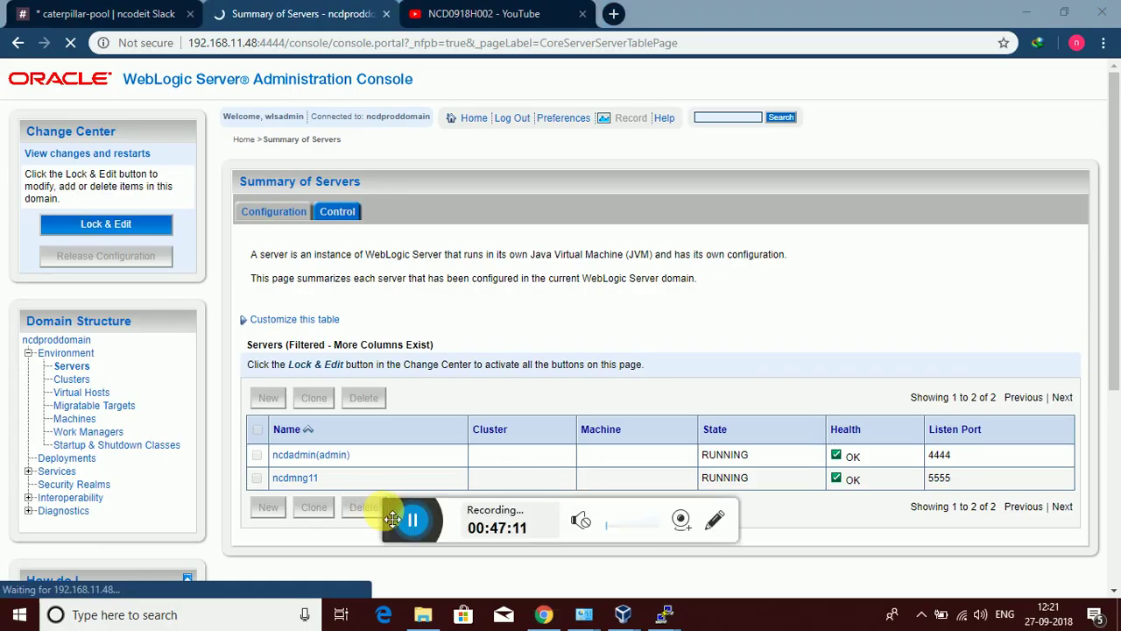
# Check the deploy log in PuTTY, then reload Summary of Deployments several times
pyautogui.moveTo(398, 518); pyautogui.dragTo(752, 624)
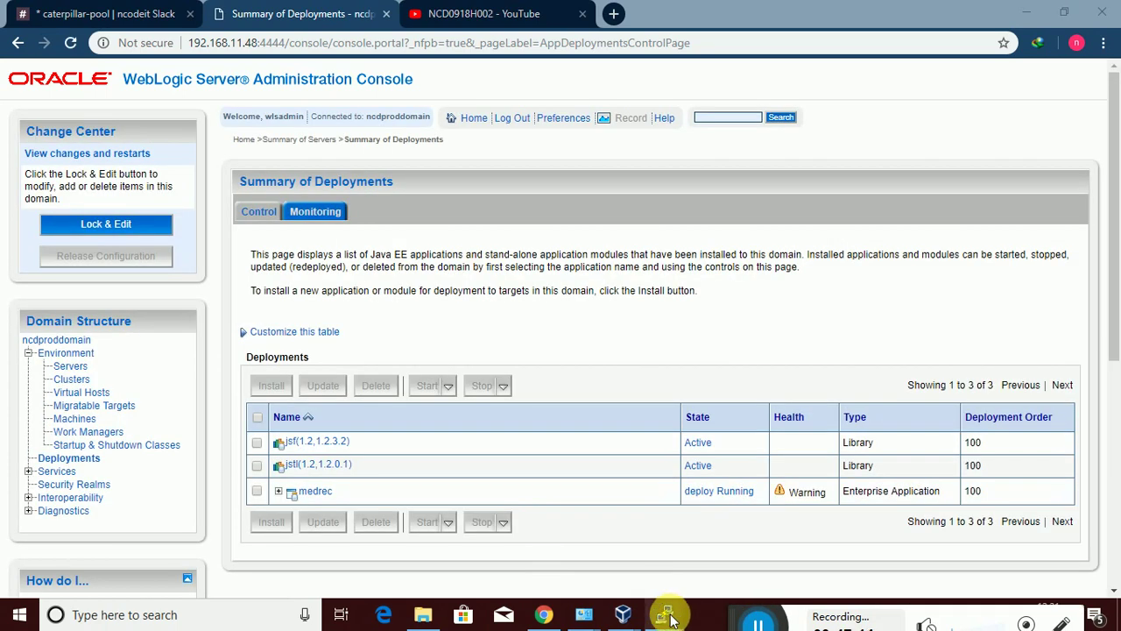
pyautogui.moveTo(668, 617)
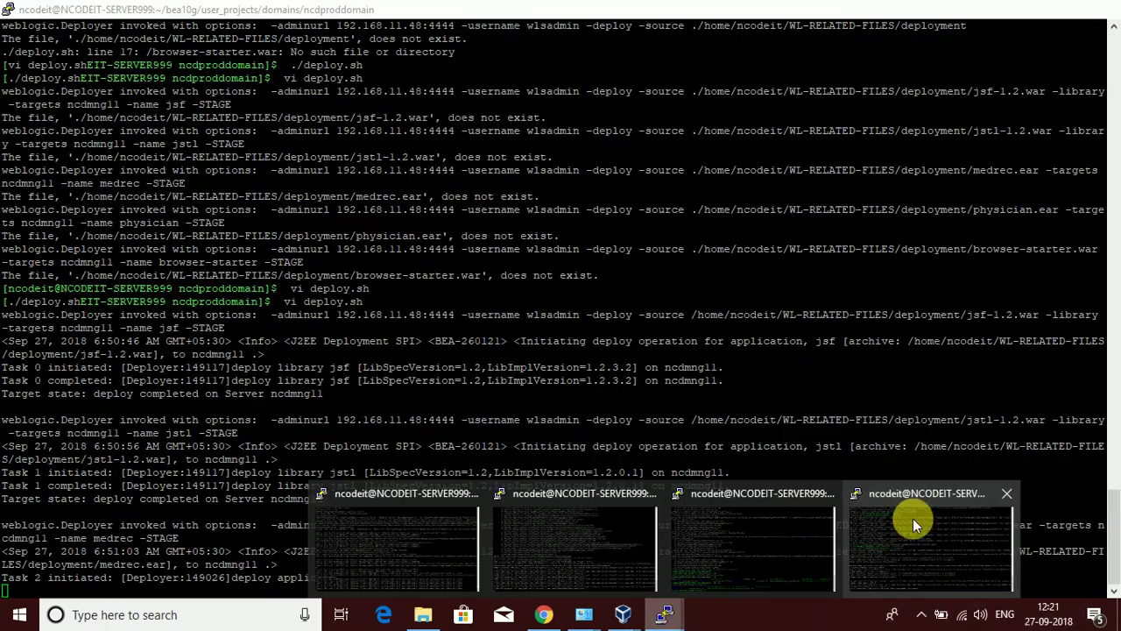
pyautogui.click(913, 518)
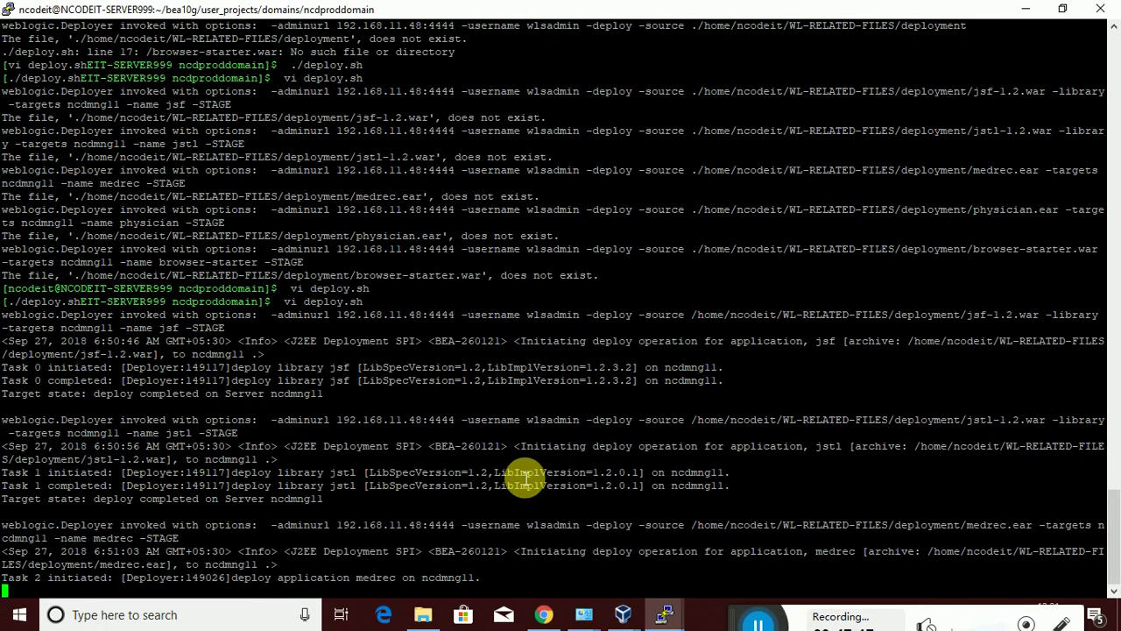
pyautogui.moveTo(541, 616)
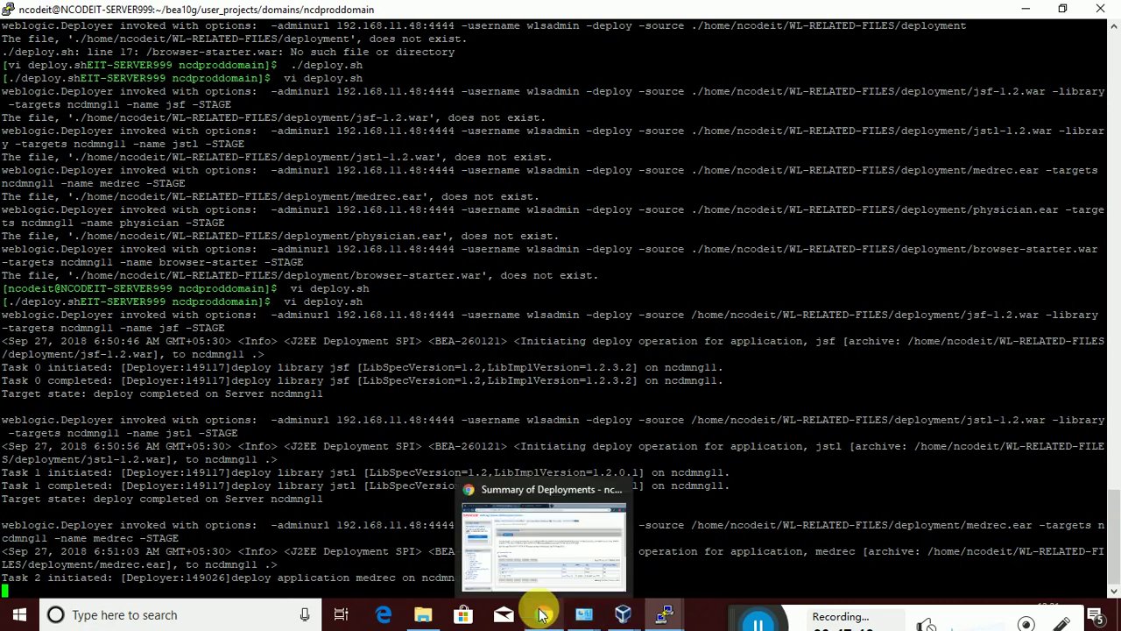
pyautogui.click(542, 616)
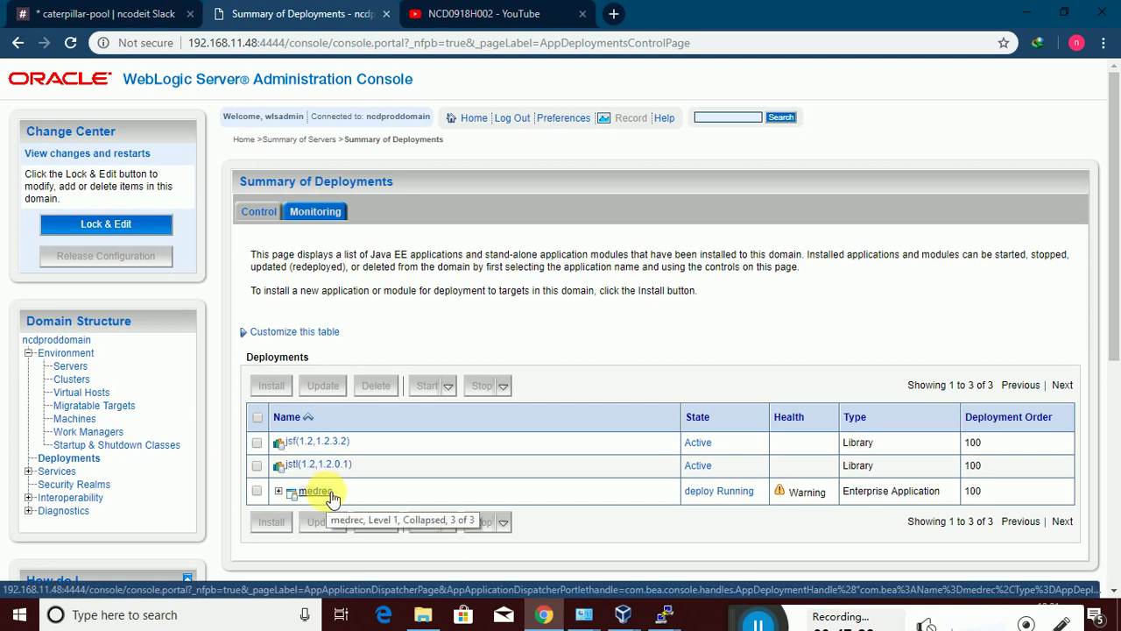
pyautogui.click(71, 44)
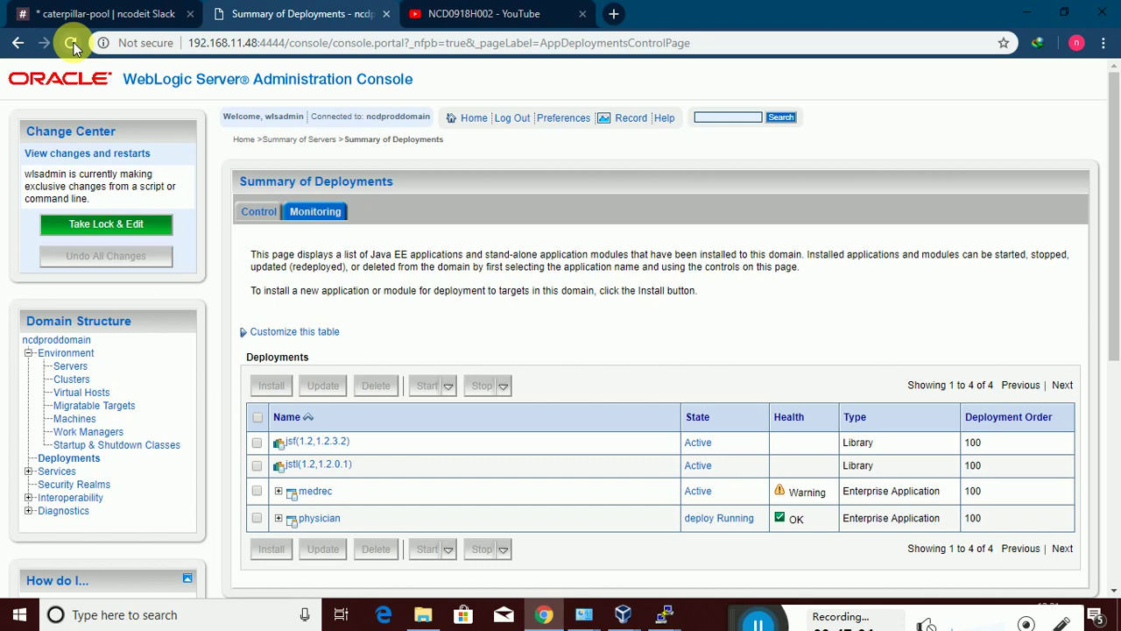
pyautogui.click(72, 44)
pyautogui.click(72, 44)
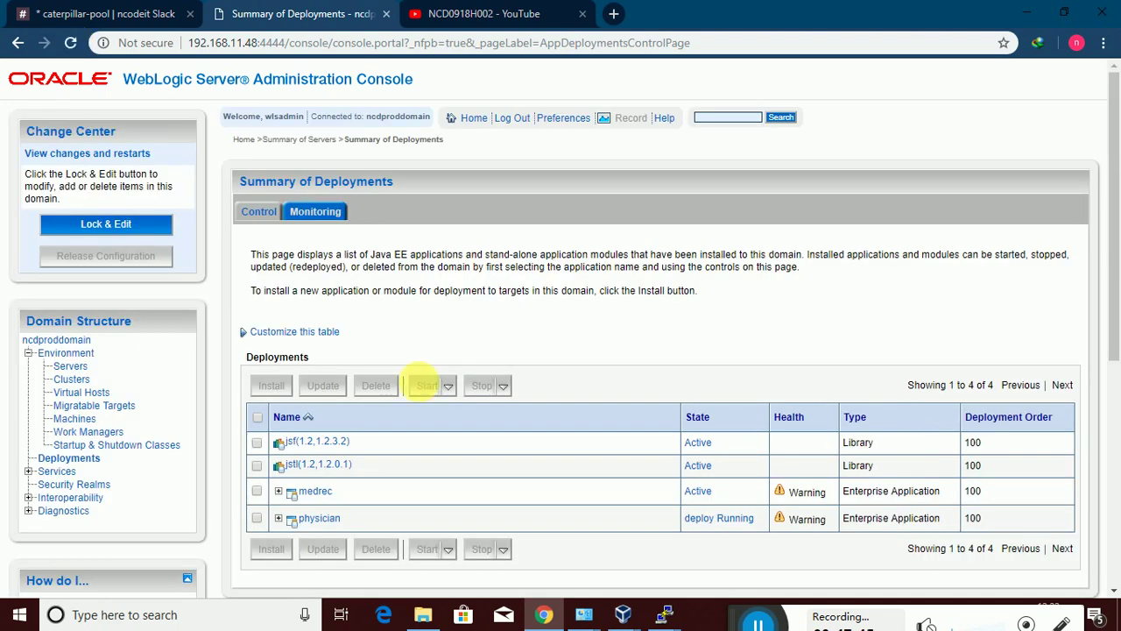
# Recheck the deploy log, reload until all deployments are Active, and open medrec's settings
pyautogui.moveTo(666, 614)
pyautogui.click(885, 560)
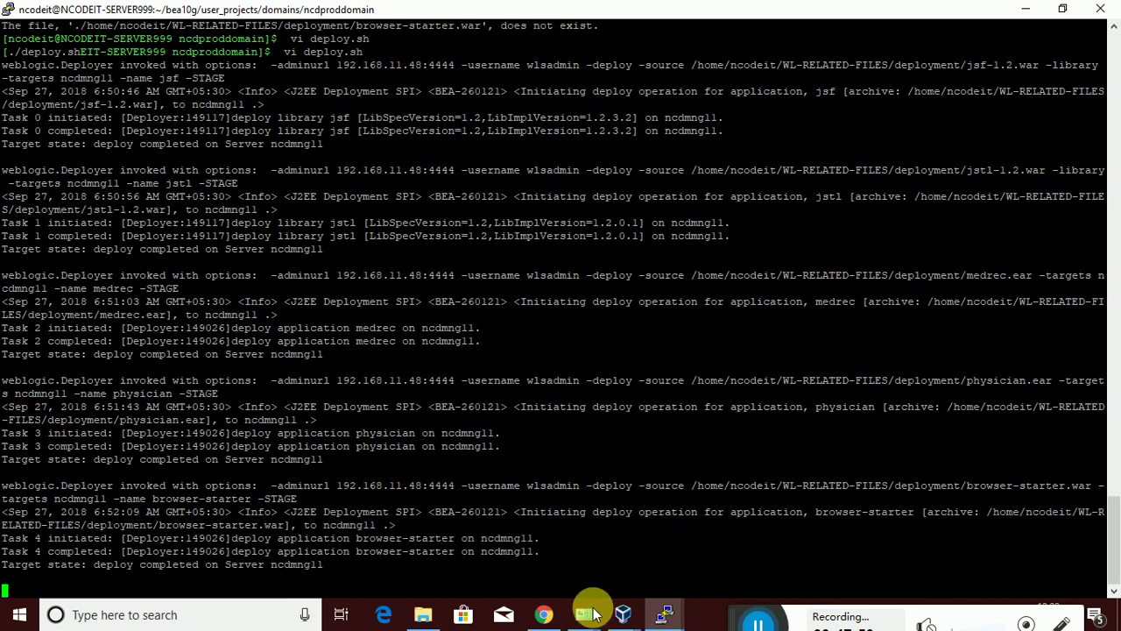
pyautogui.click(544, 614)
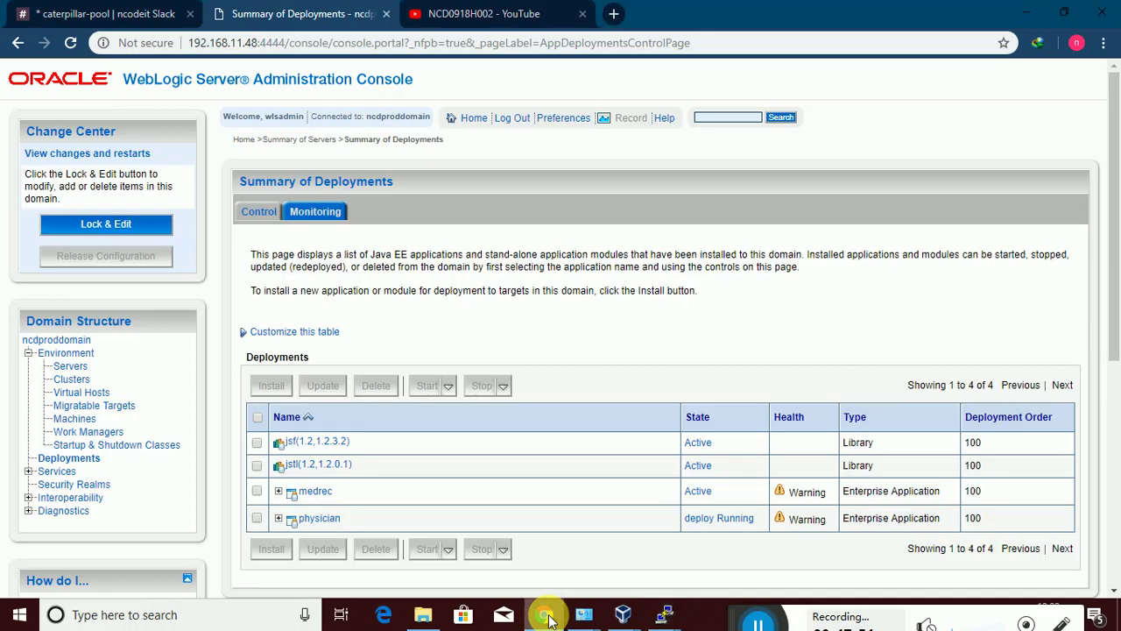
pyautogui.click(70, 42)
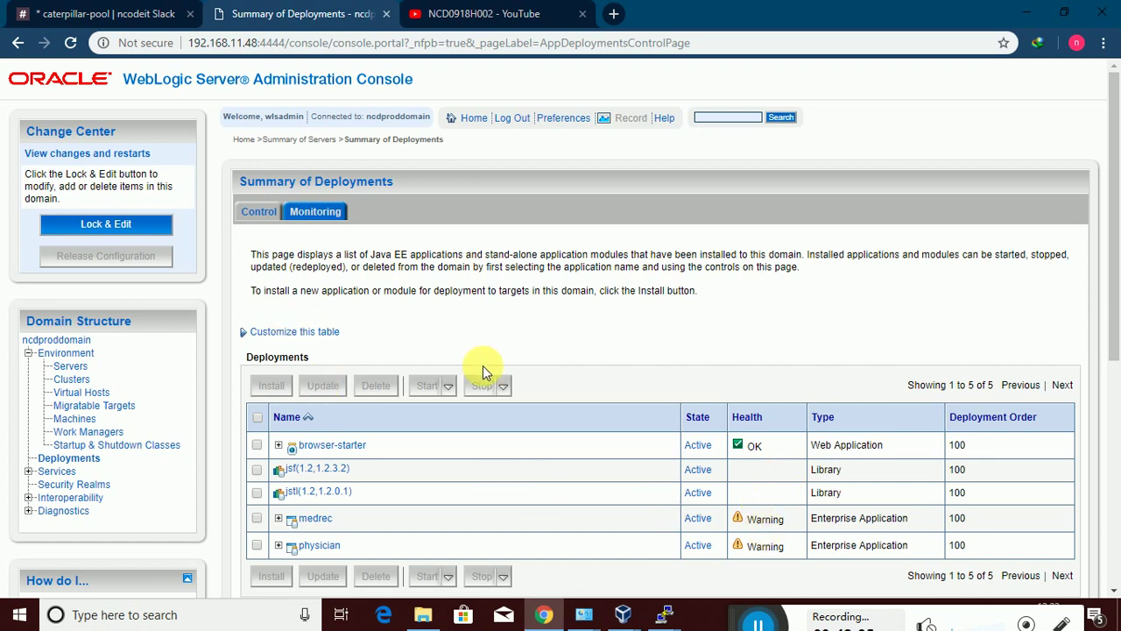
pyautogui.click(313, 520)
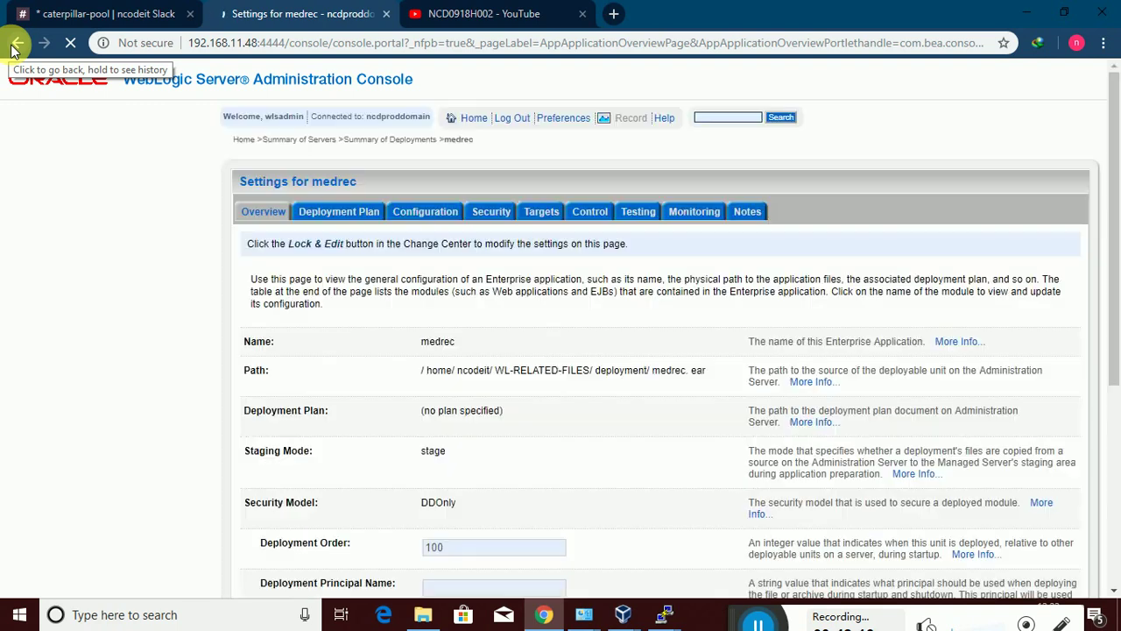
# Open the browser-starter deployment's Testing tab and its default test URL
pyautogui.click(13, 49)
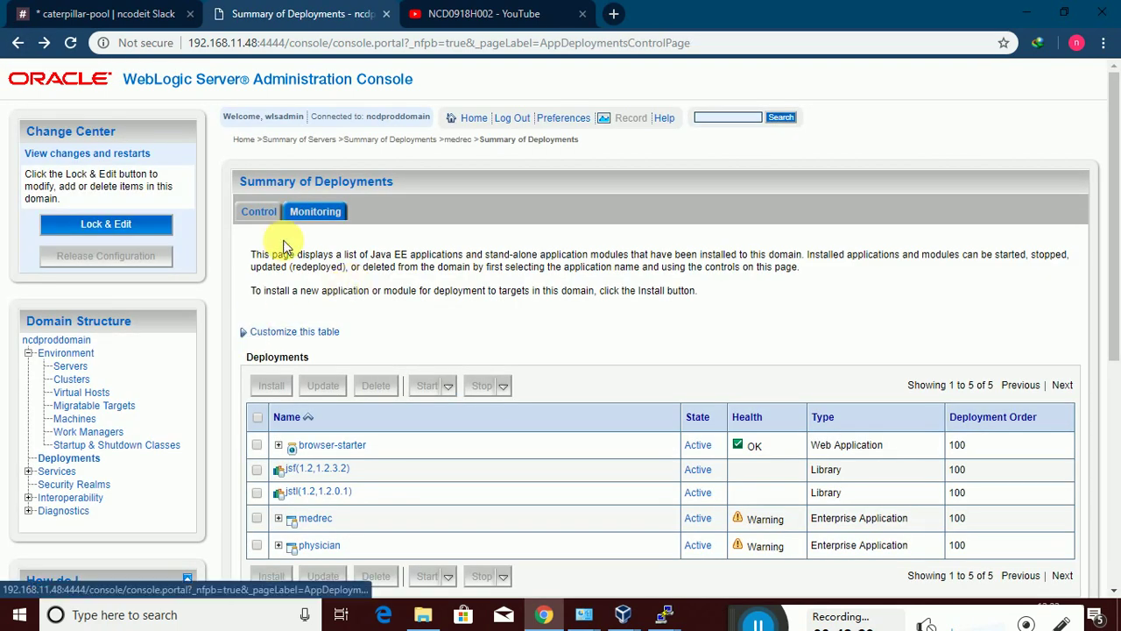
pyautogui.click(331, 446)
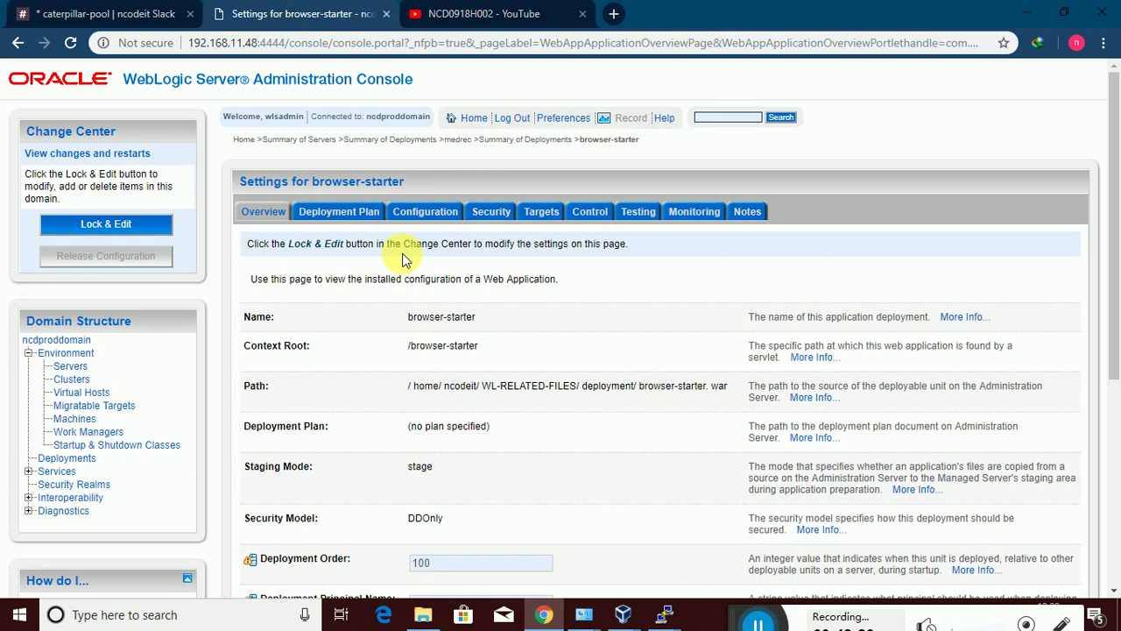
pyautogui.click(637, 214)
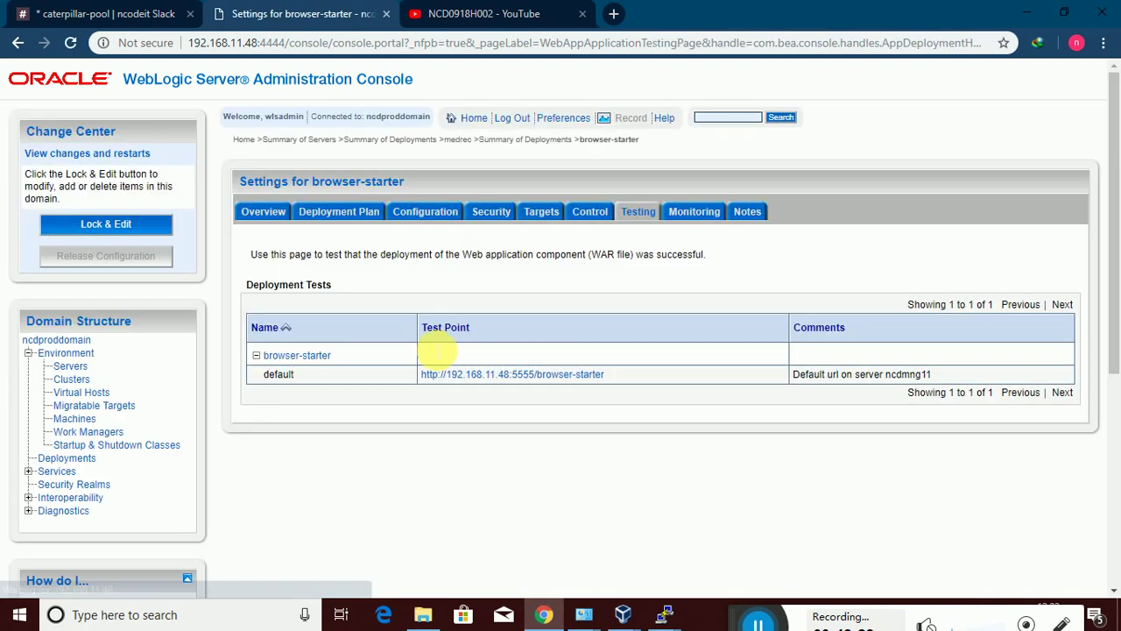
pyautogui.click(451, 375)
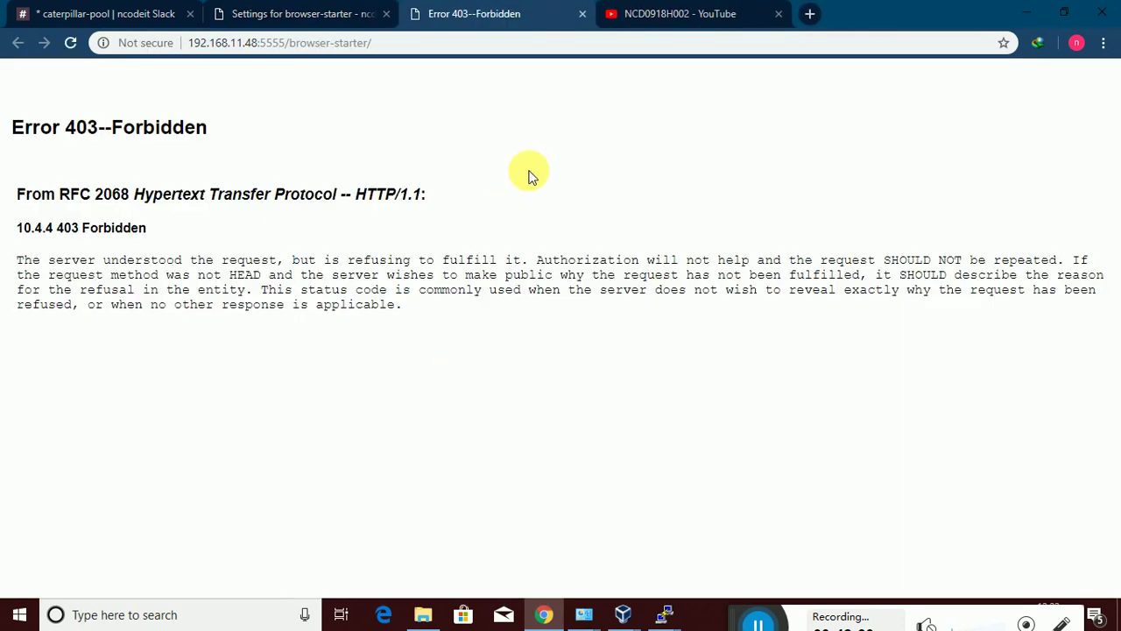
# Change the URL path to medrec, open the MedRec application, and close extra tabs
pyautogui.moveTo(372, 44); pyautogui.dragTo(294, 49)
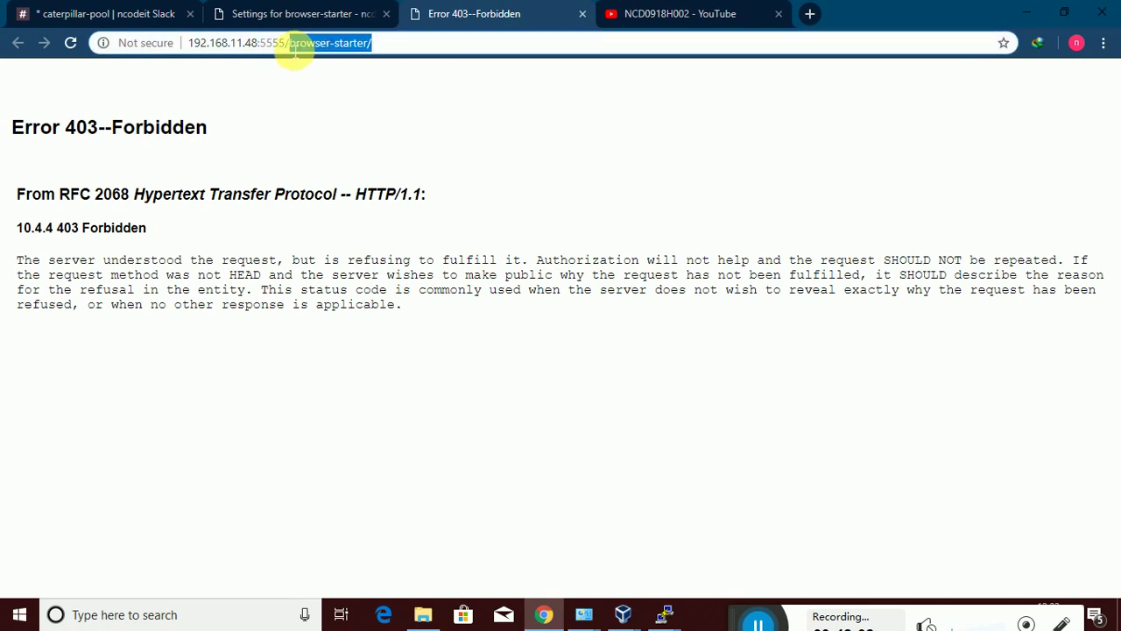
pyautogui.write('medre')
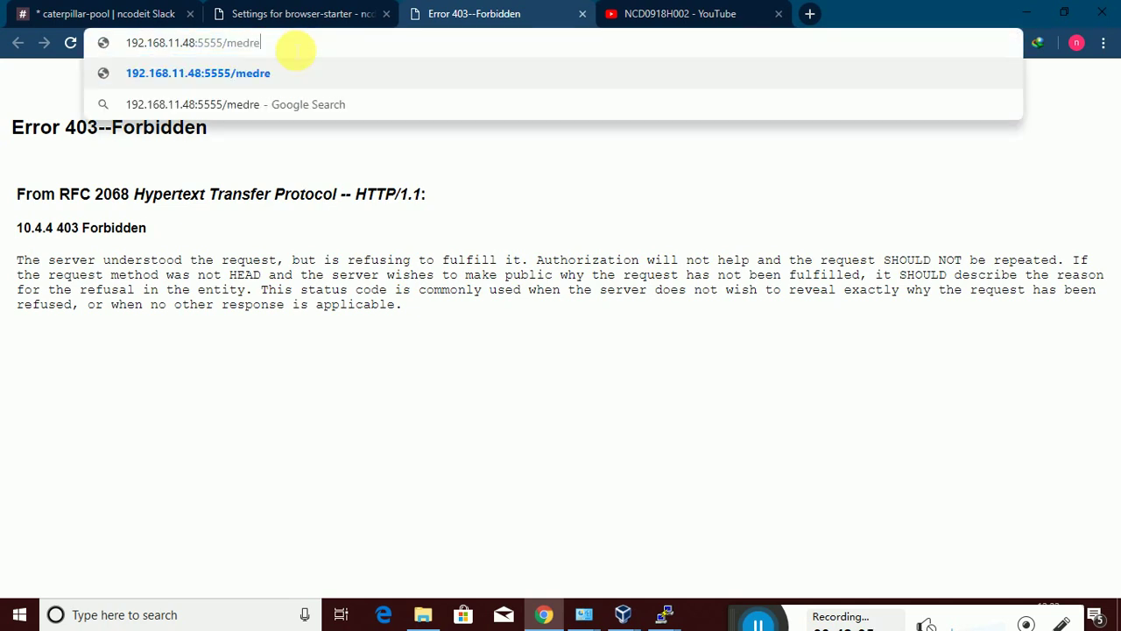
pyautogui.write('c')
pyautogui.press('Return')
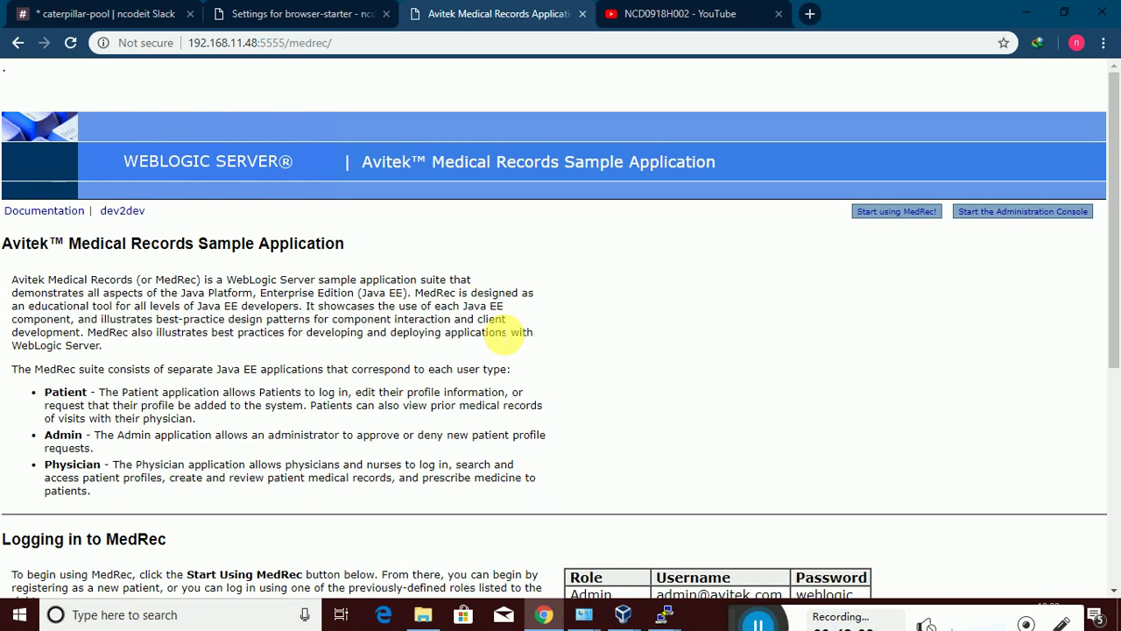
pyautogui.moveTo(1111, 321); pyautogui.dragTo(1111, 213)
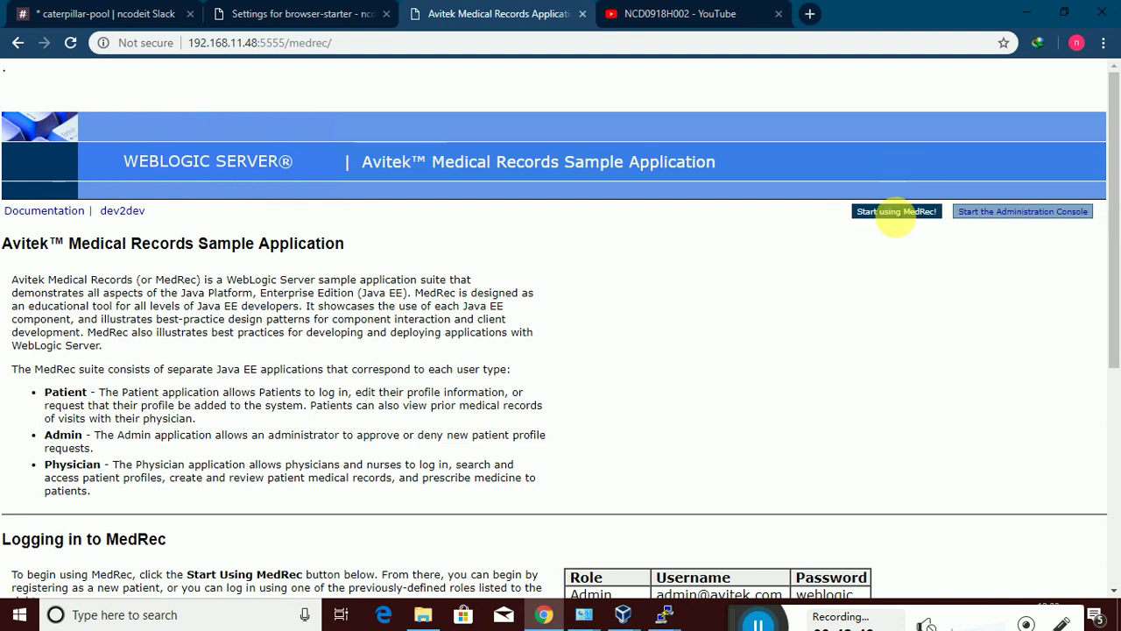
pyautogui.click(896, 212)
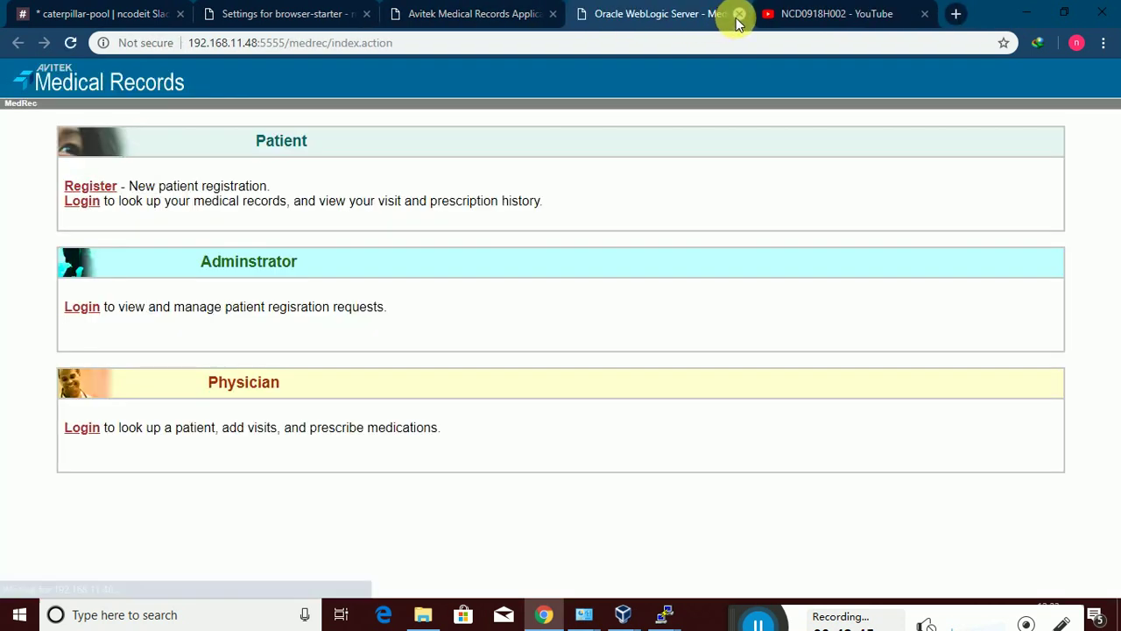
pyautogui.click(738, 15)
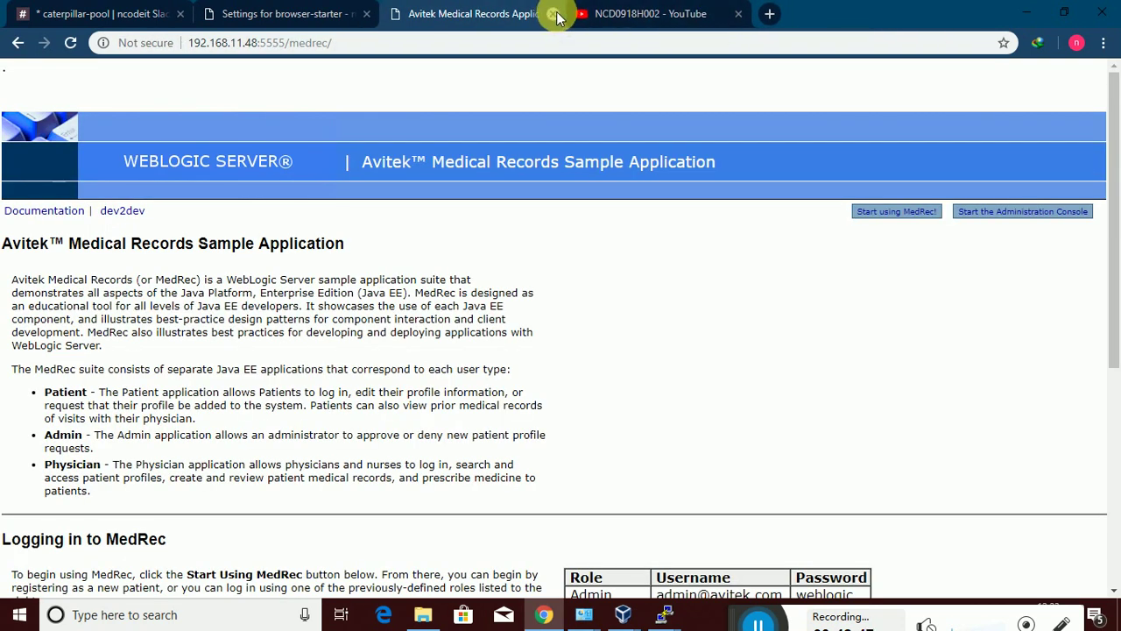
pyautogui.click(553, 15)
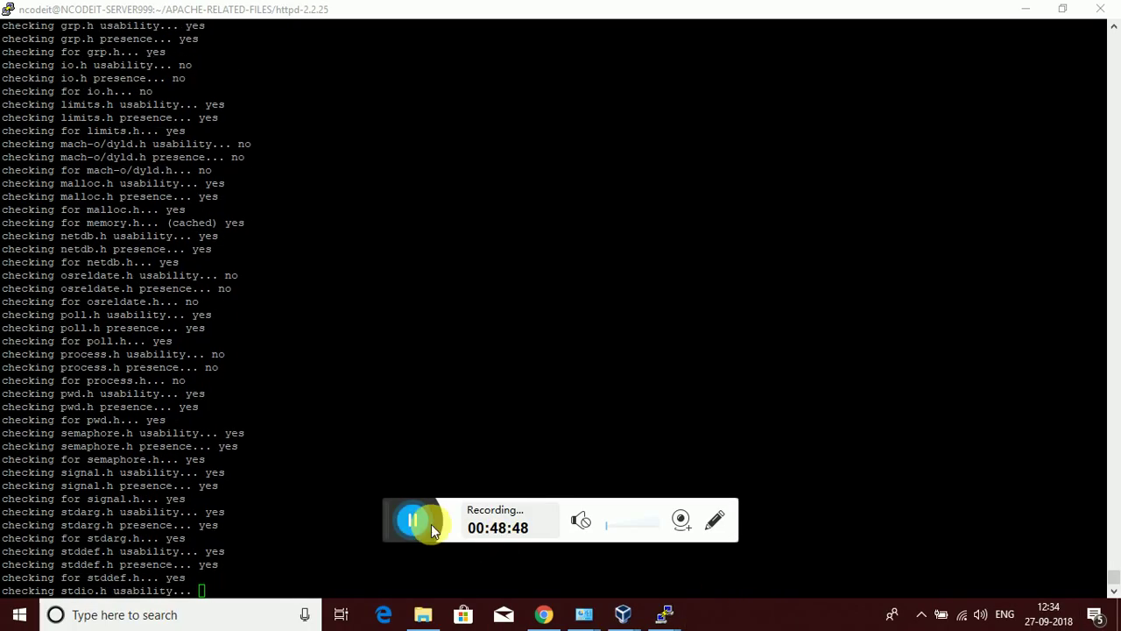
# Wait for the httpd-2.2.25 ./configure run to finish generating its Makefiles
pyautogui.moveTo(385, 520); pyautogui.dragTo(734, 622)
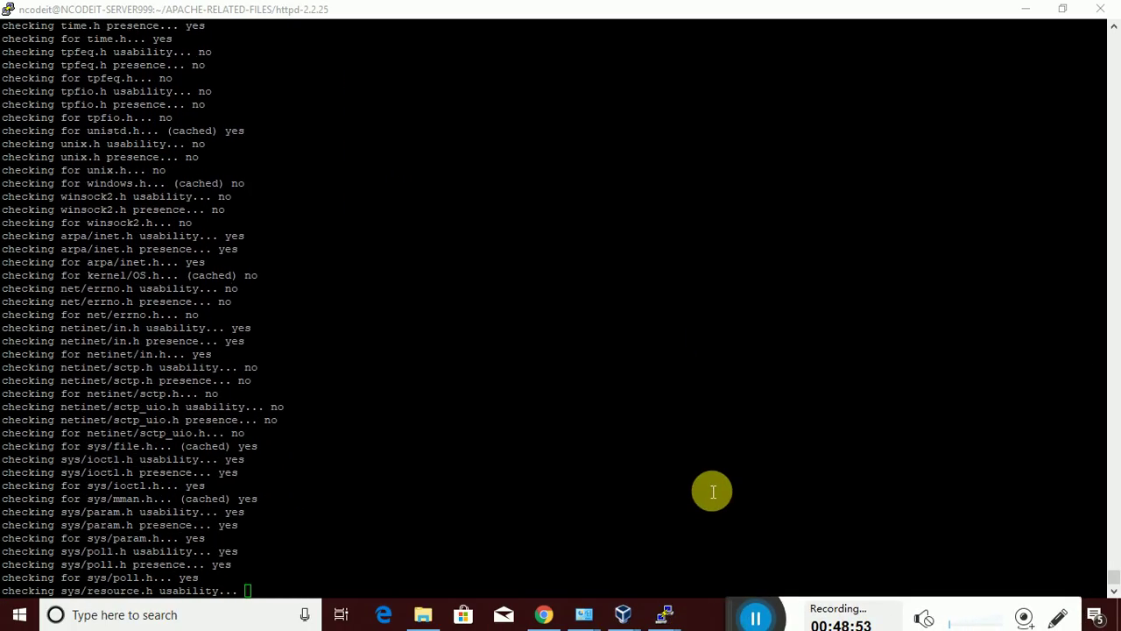
pyautogui.moveTo(741, 613)
pyautogui.mouseDown()
pyautogui.moveTo(726, 608)
pyautogui.moveTo(735, 620)
pyautogui.mouseUp()
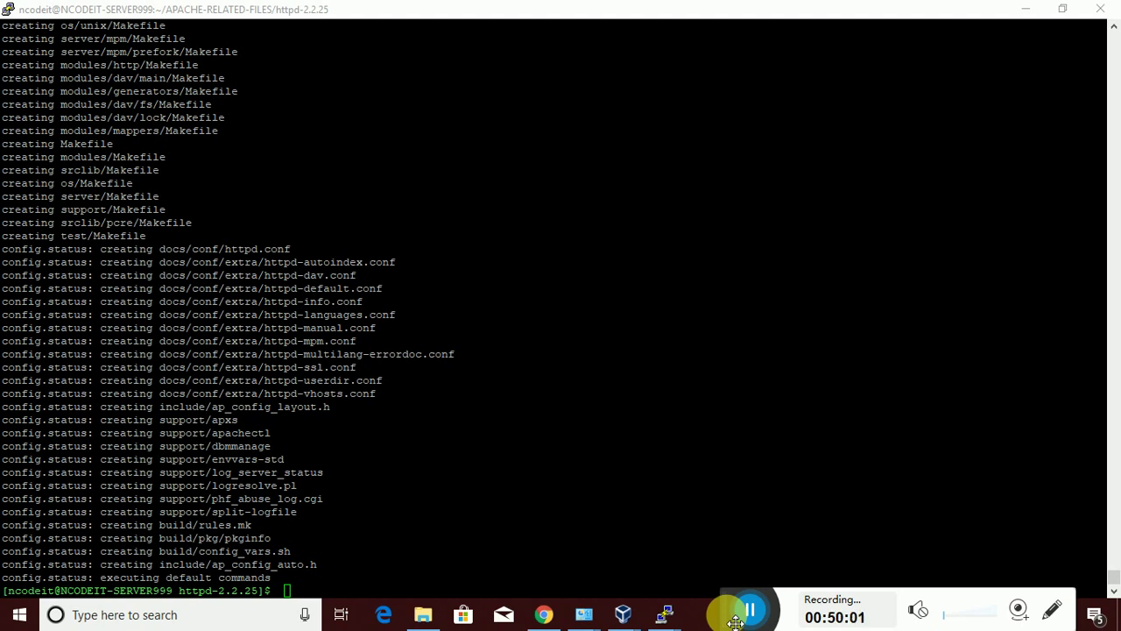
# Start the httpd-2.2.25 build with make, then switch to the Edge browser
pyautogui.click(421, 595)
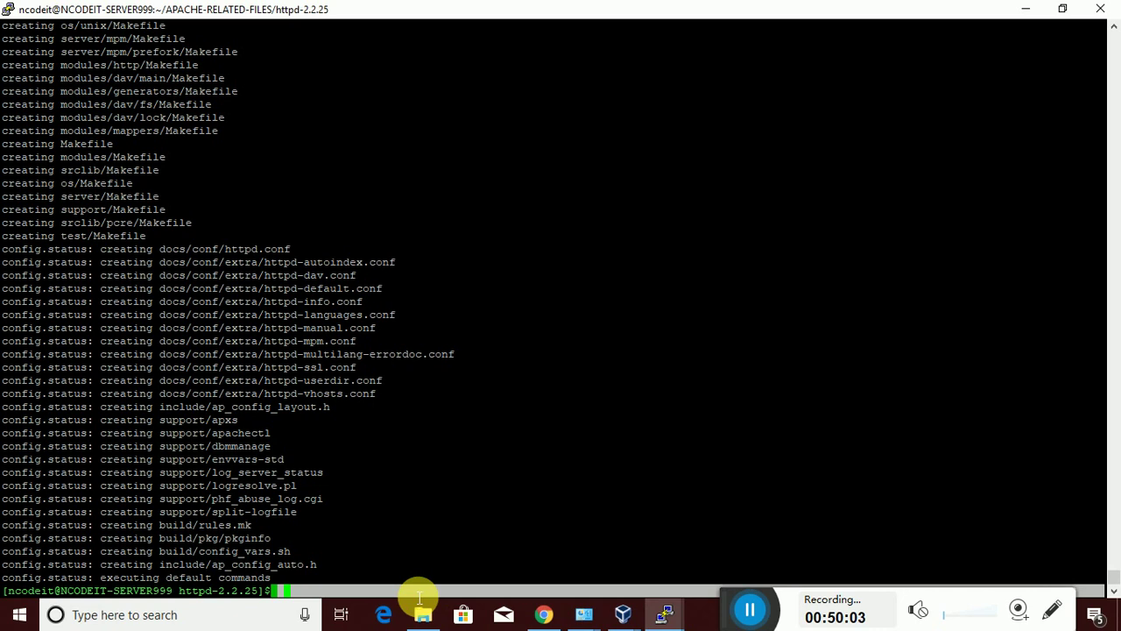
pyautogui.write('make')
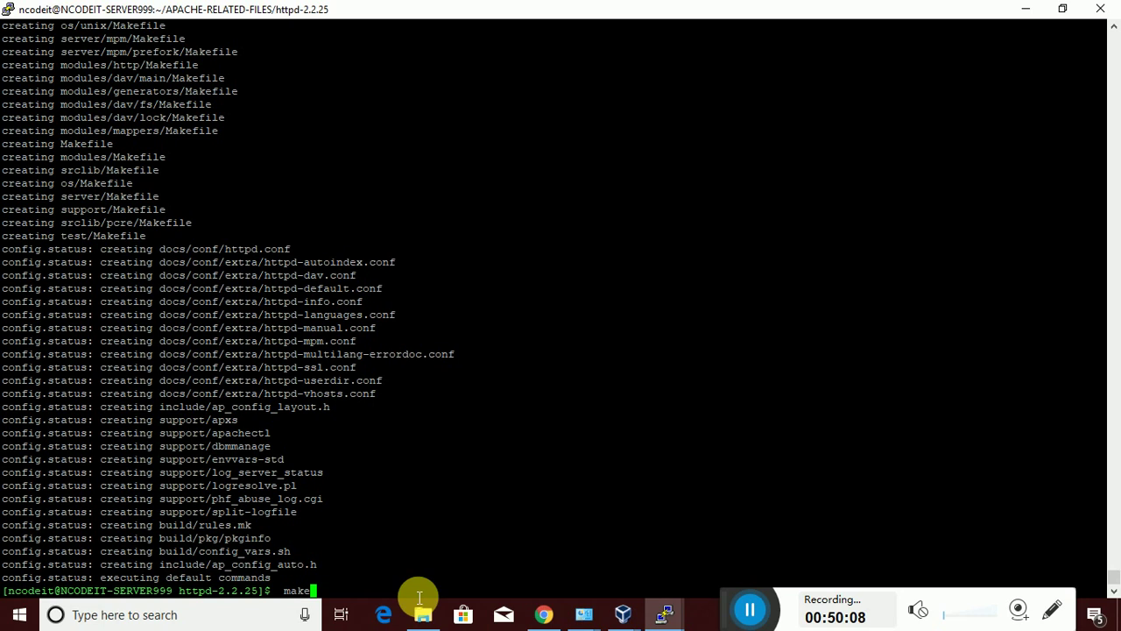
pyautogui.press('Return')
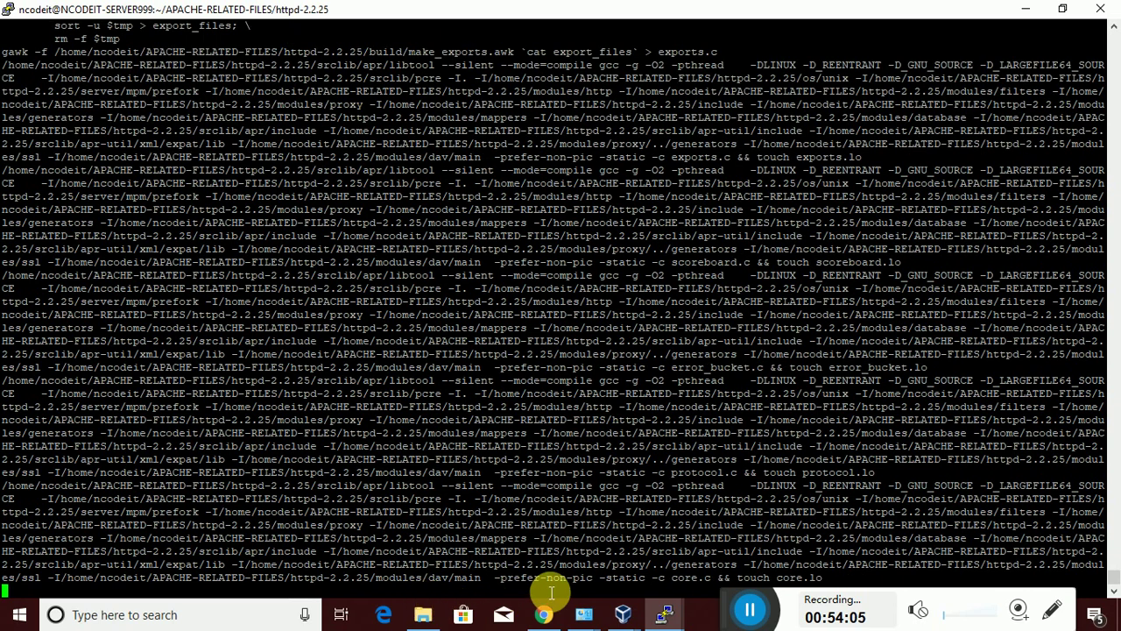
pyautogui.click(746, 616)
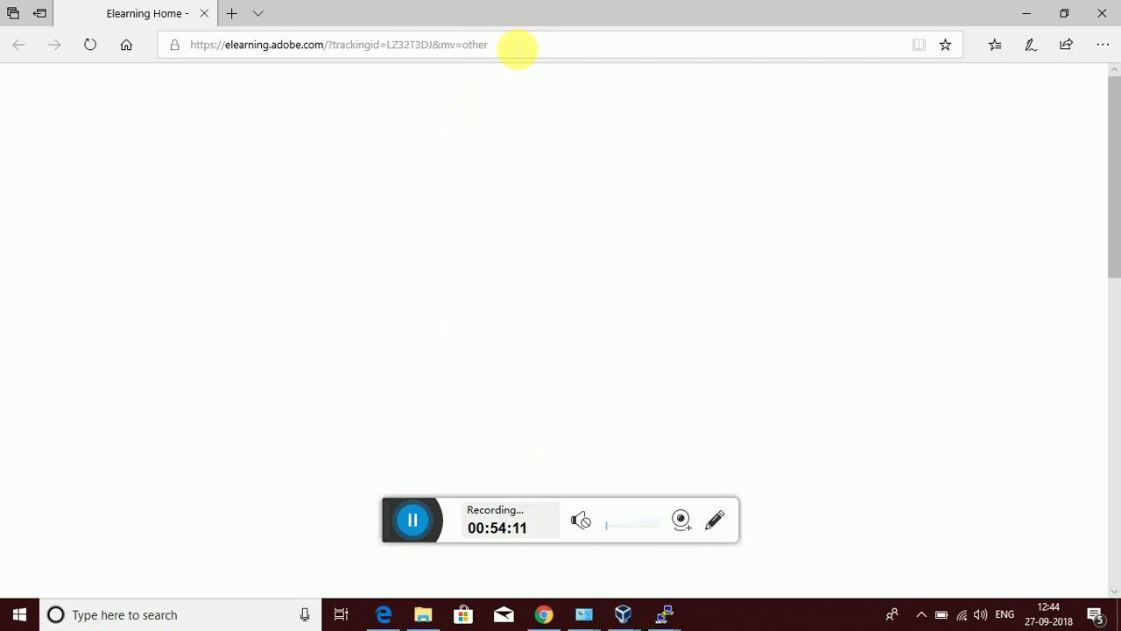
# Load http:192.168.11.48:7070/ in Edge to show Apache's It works! page
pyautogui.click(519, 45)
pyautogui.press('BackSpace')
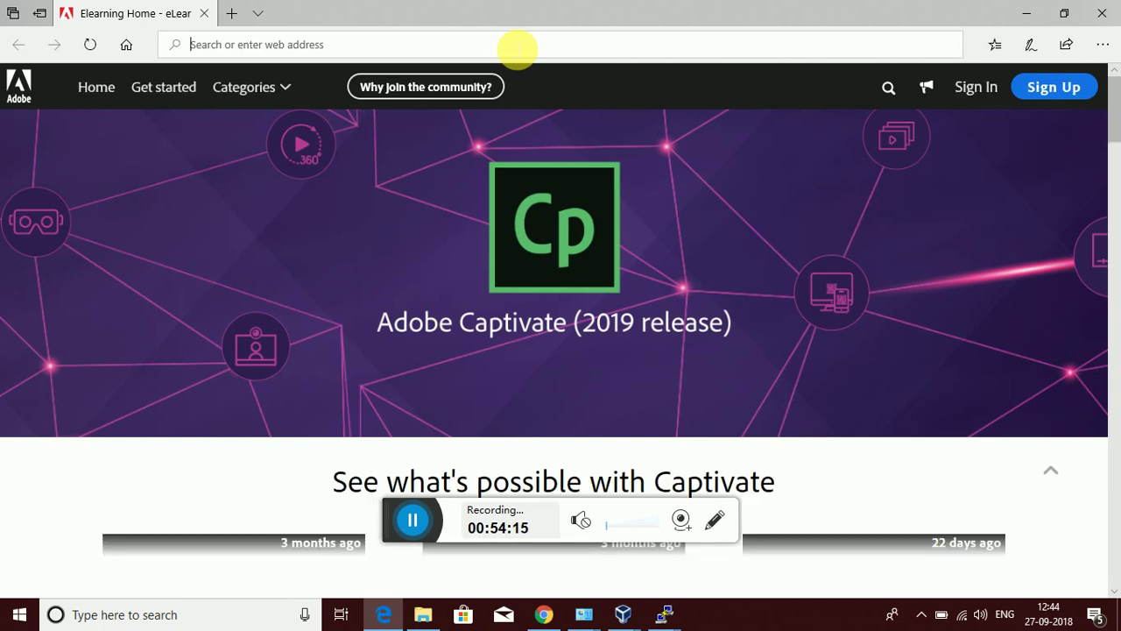
pyautogui.write('http:')
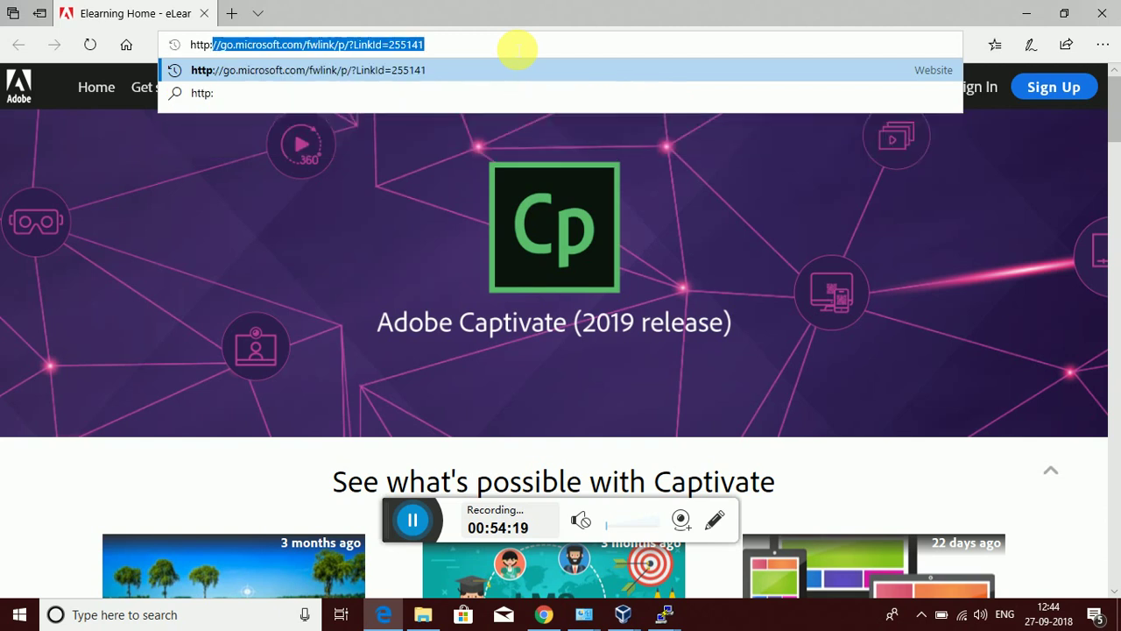
pyautogui.write('192')
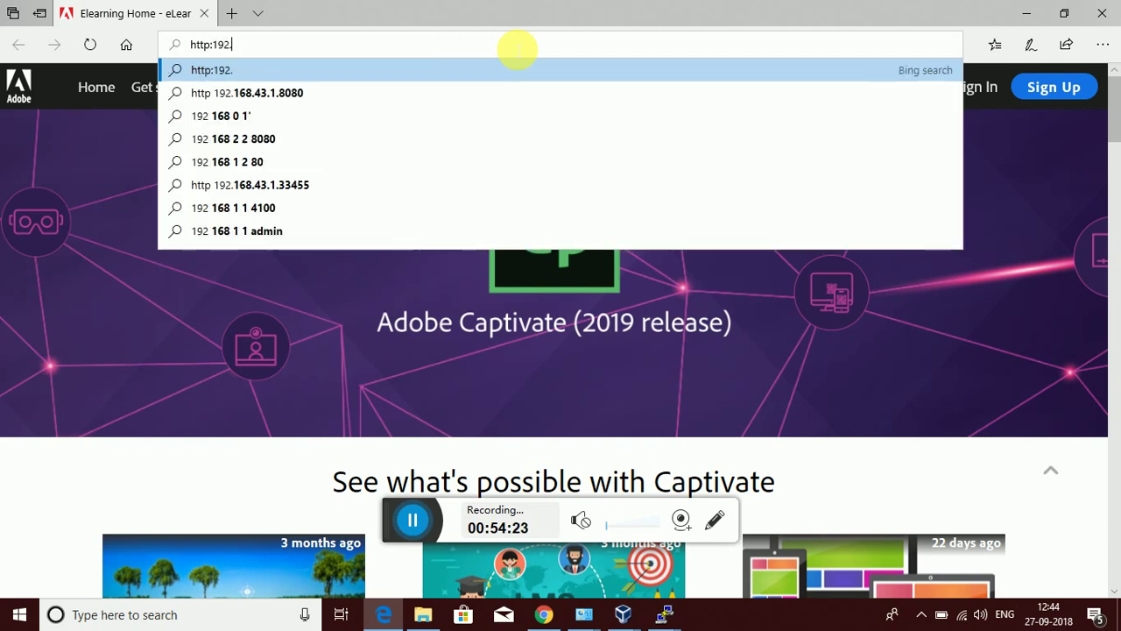
pyautogui.write('.162')
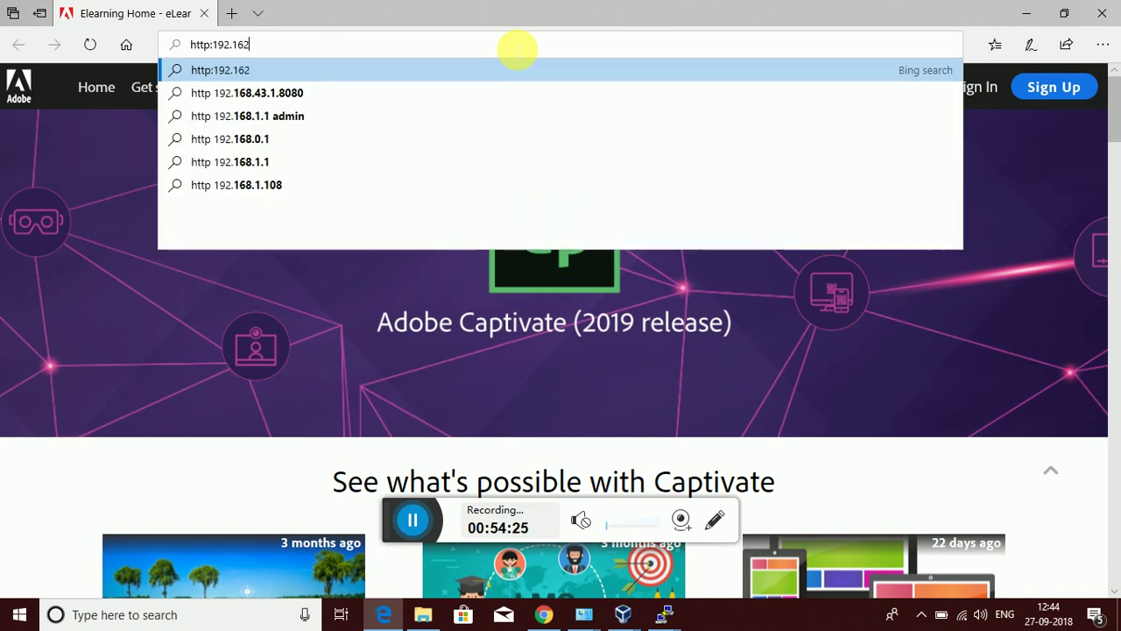
pyautogui.press('BackSpace')
pyautogui.write('8')
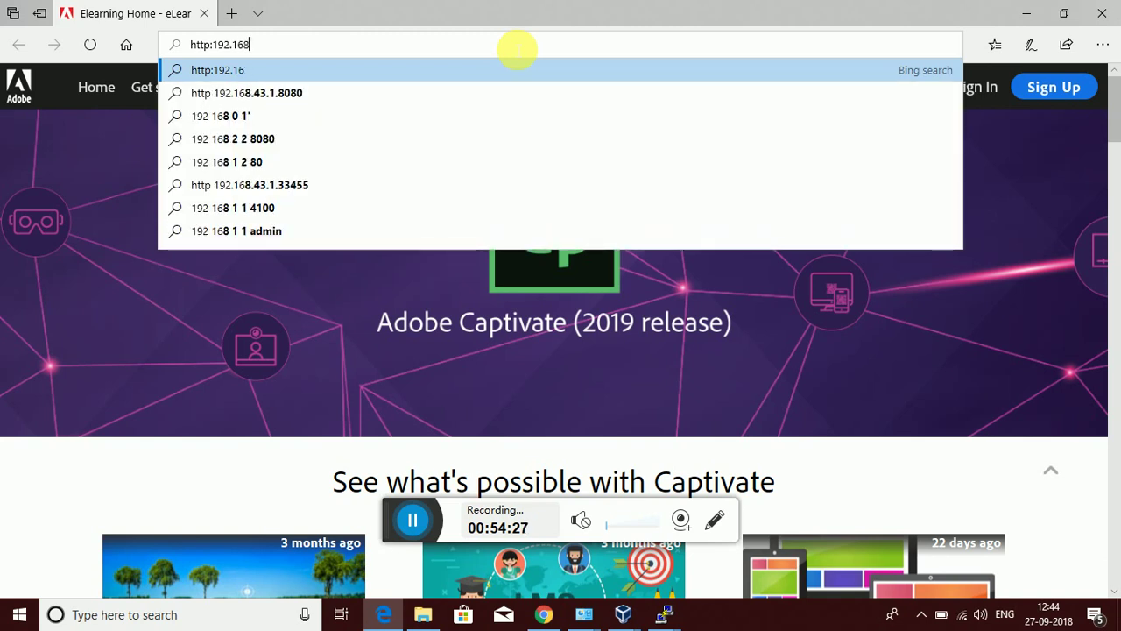
pyautogui.write('.11.')
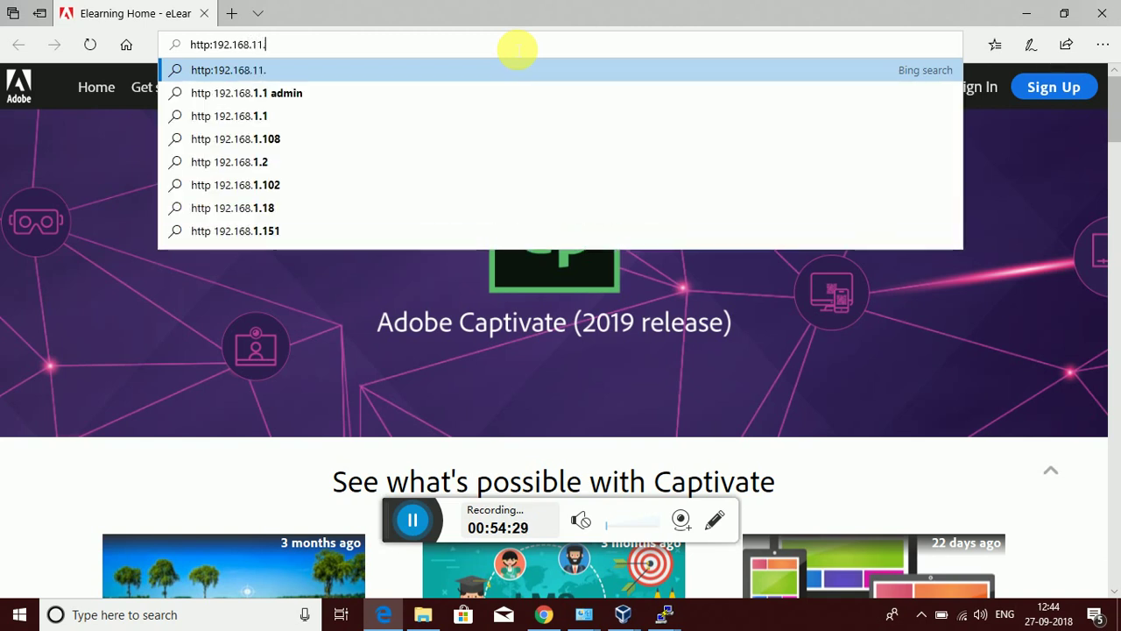
pyautogui.write('48')
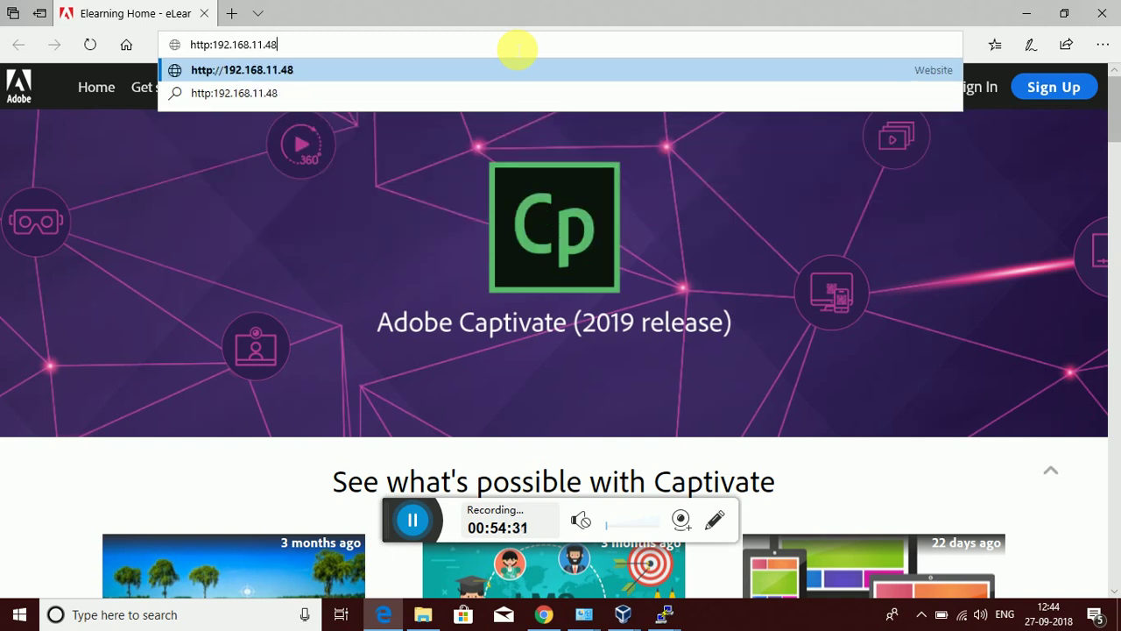
pyautogui.write(':7070')
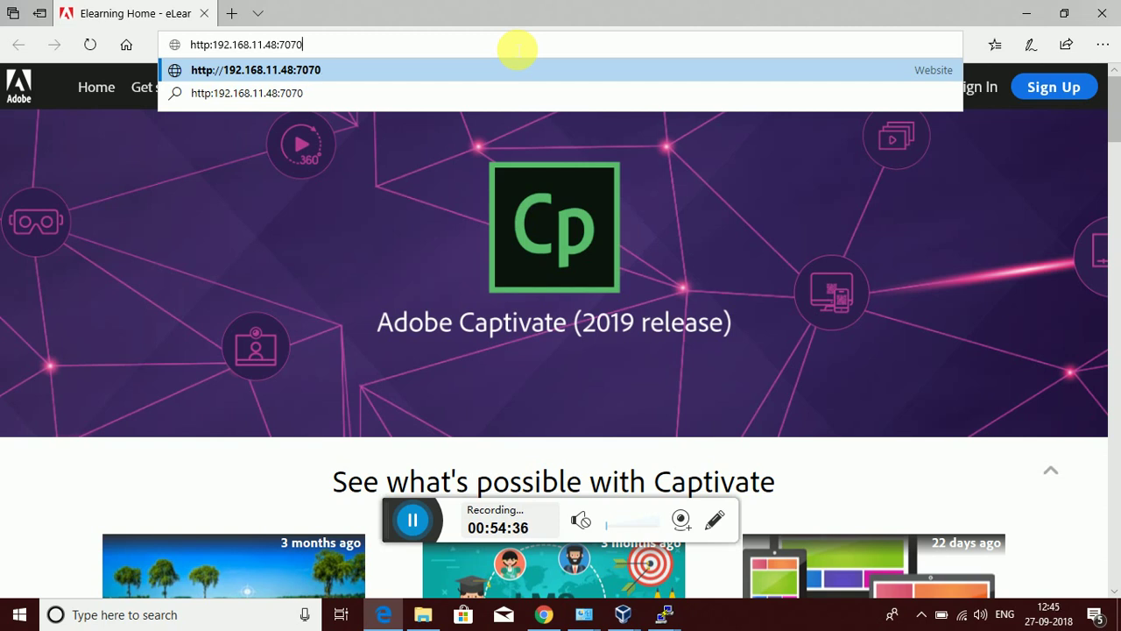
pyautogui.write('/')
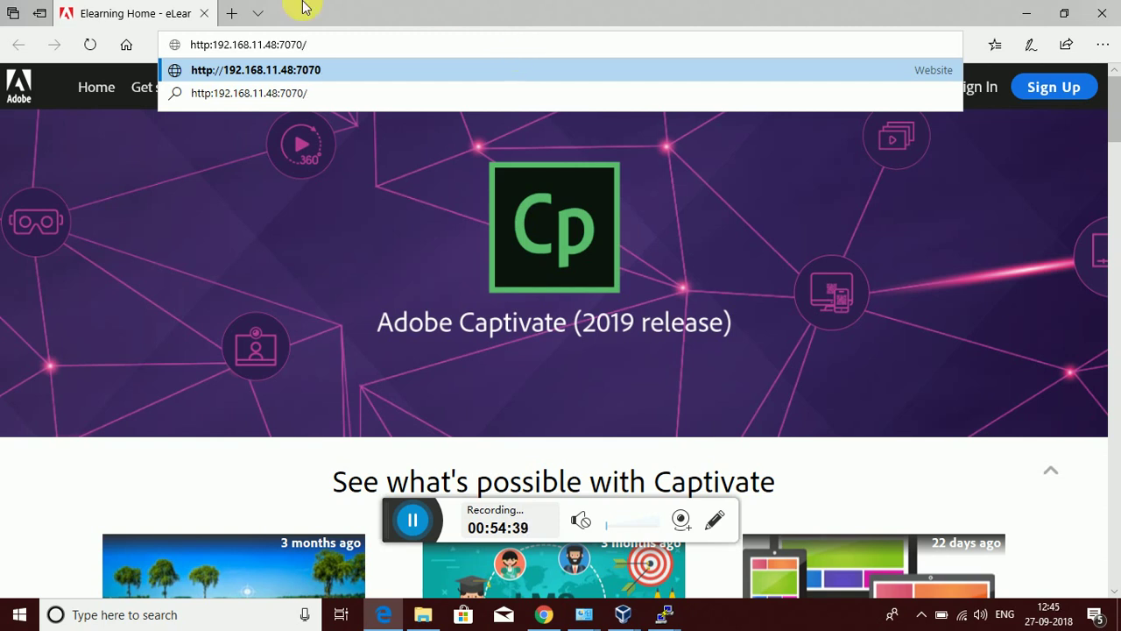
pyautogui.press('Return')
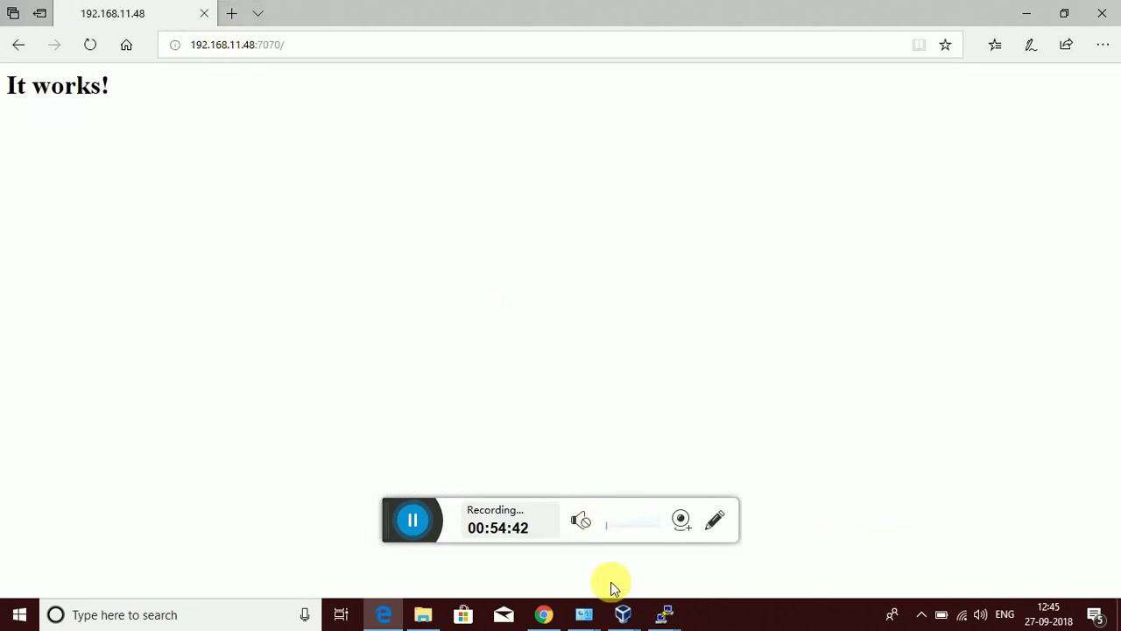
# Bring the first PuTTY session forward at the ./apachectl start prompt, then switch to Chrome
pyautogui.moveTo(623, 613)
pyautogui.click(645, 574)
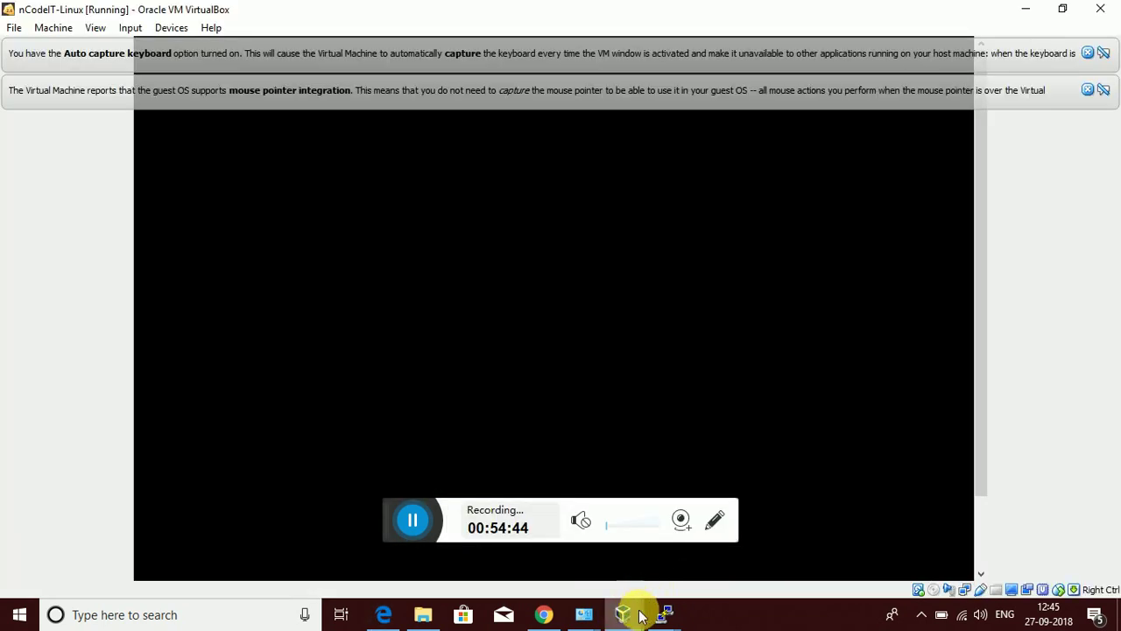
pyautogui.moveTo(663, 611)
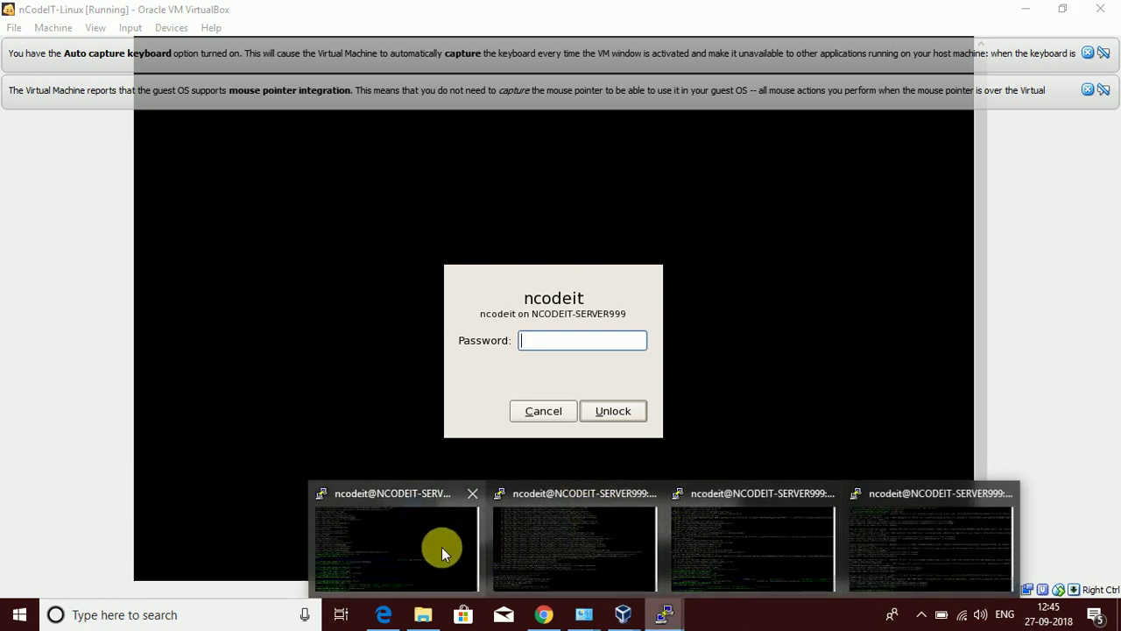
pyautogui.click(441, 547)
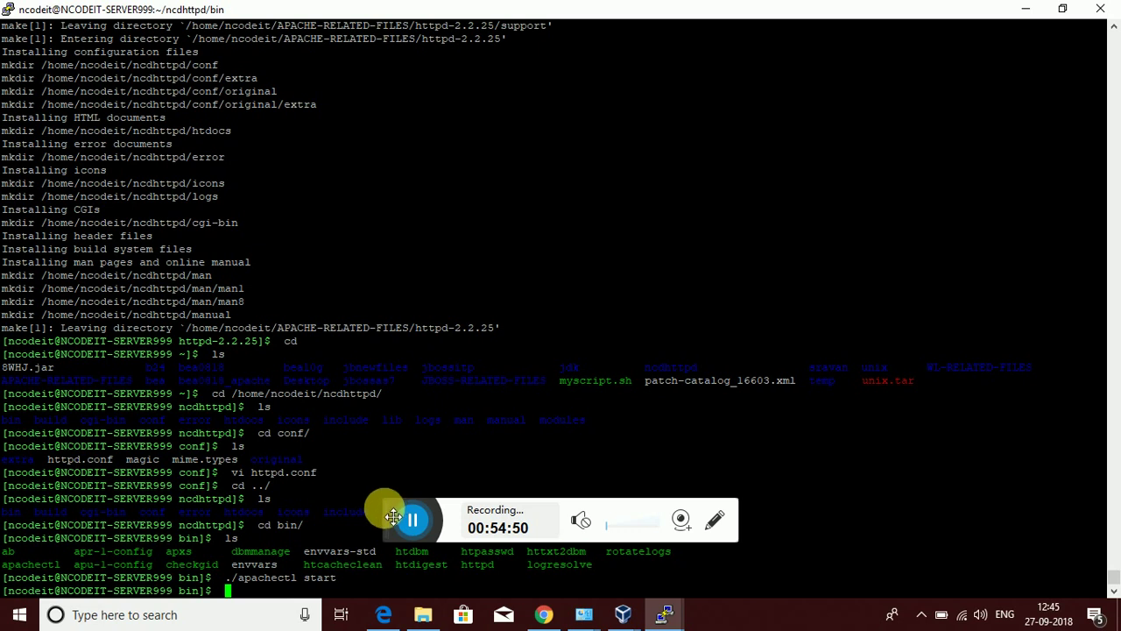
pyautogui.moveTo(394, 517); pyautogui.dragTo(692, 609)
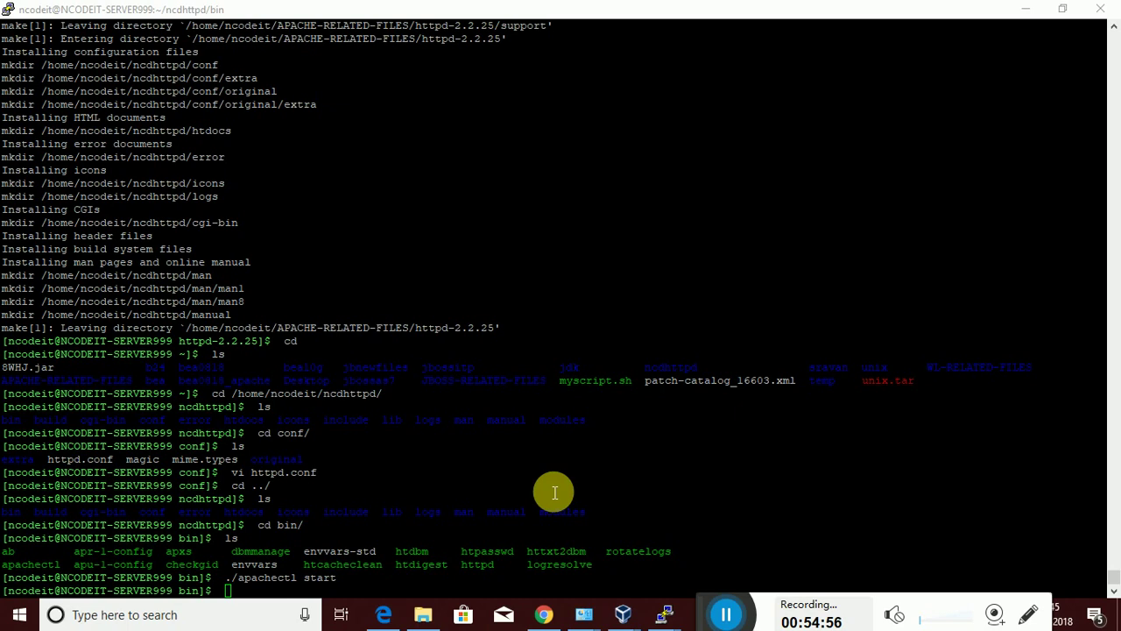
pyautogui.click(544, 614)
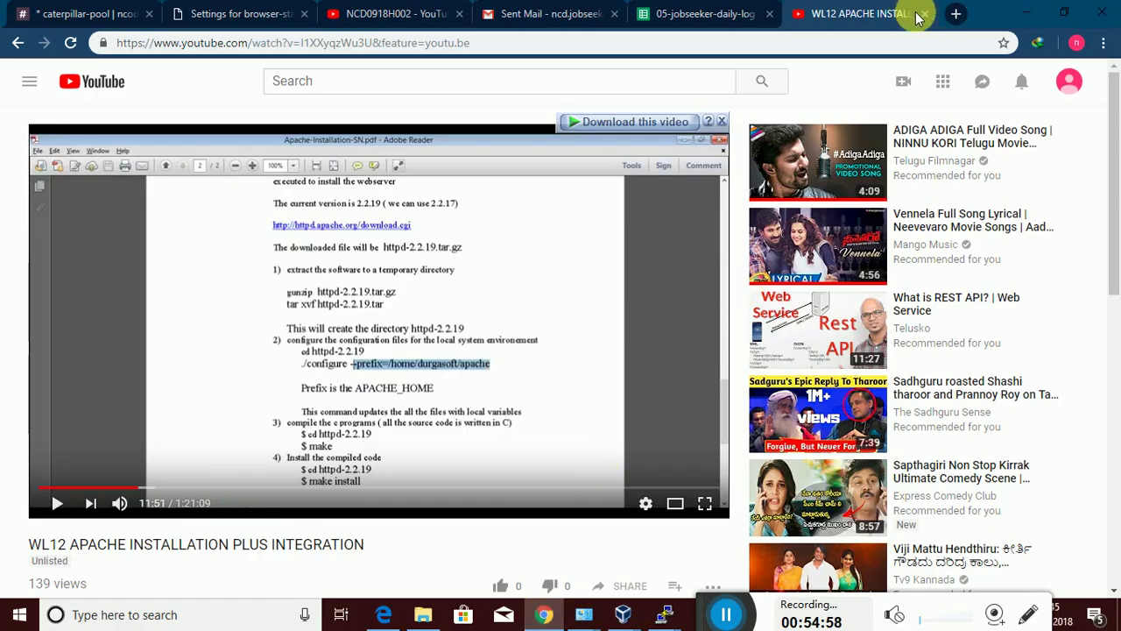
# Close the WL12 Apache installation YouTube tab and open a fresh Chrome tab
pyautogui.click(804, 48)
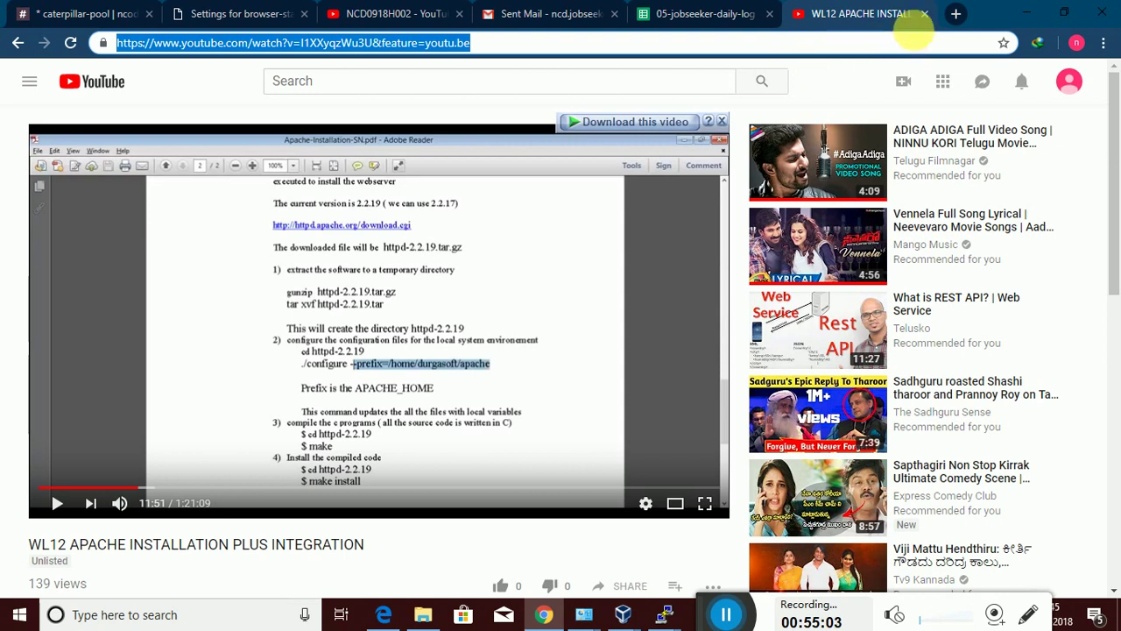
pyautogui.click(924, 14)
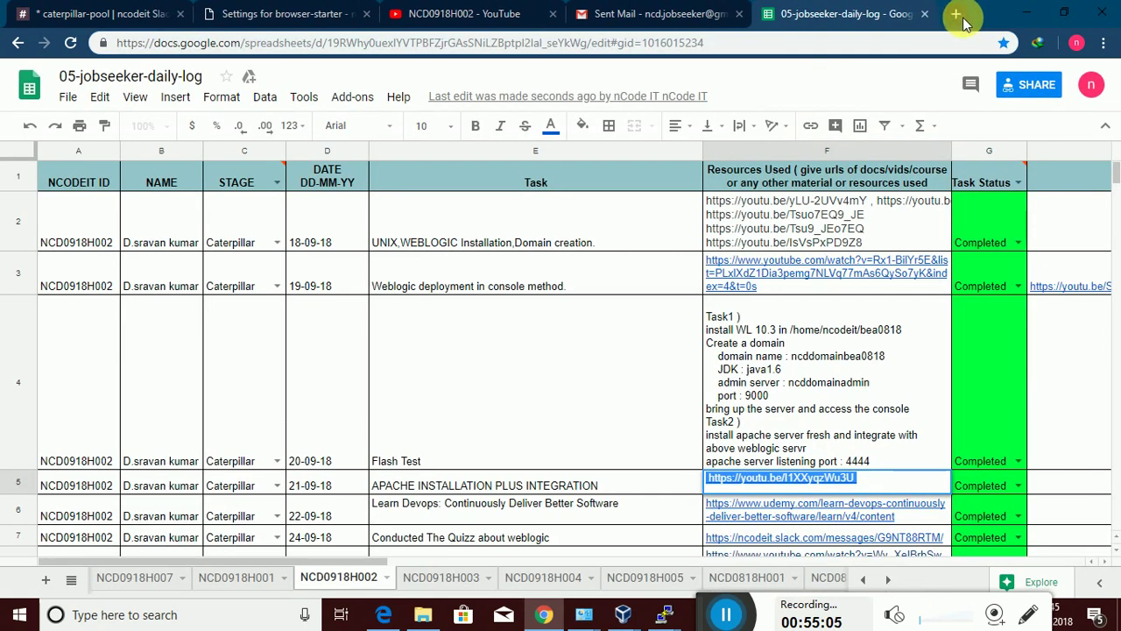
pyautogui.click(957, 14)
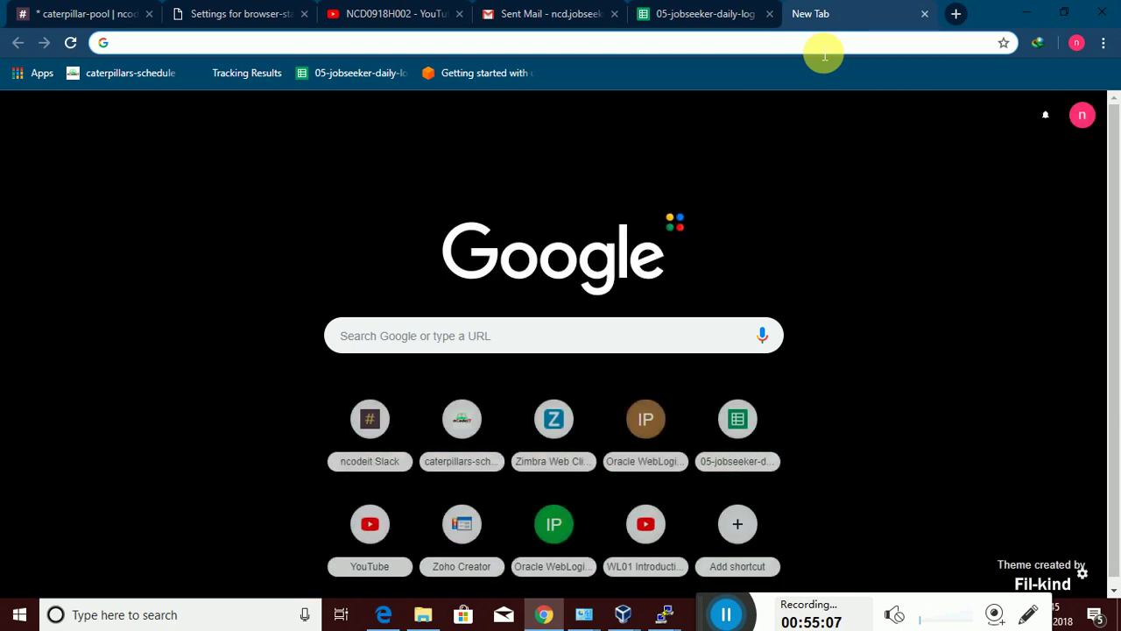
# Load 192.168.11.48:7070 in the new tab to confirm Apache's It works! page
pyautogui.write('192.1')
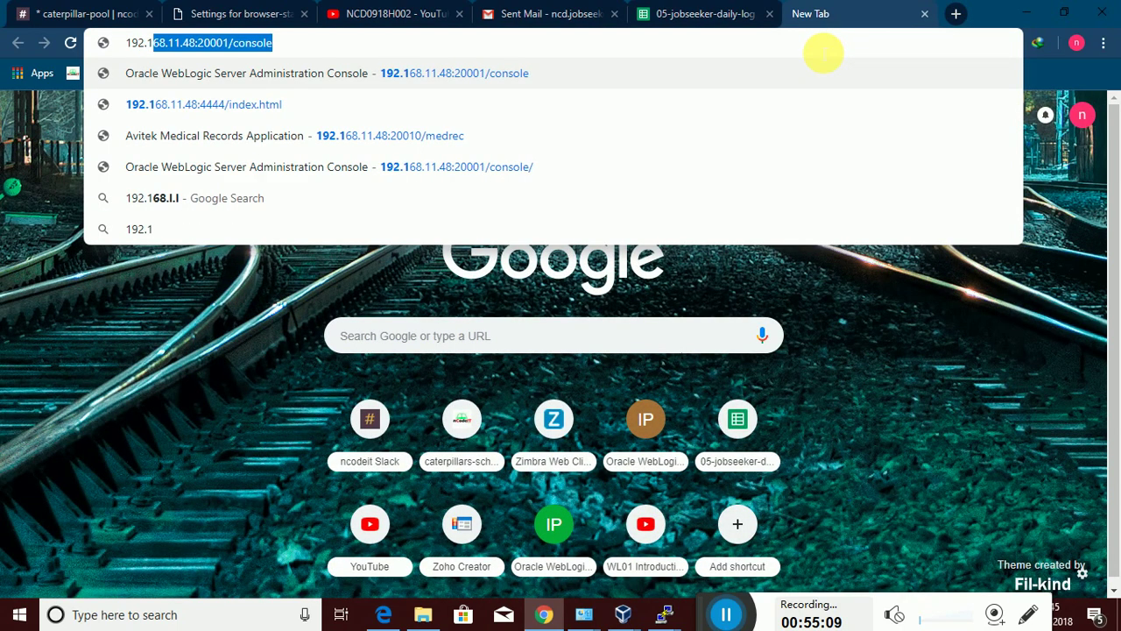
pyautogui.press('Right')
pyautogui.press('BackSpace')
pyautogui.press('BackSpace')
pyautogui.press('BackSpace')
pyautogui.press('BackSpace')
pyautogui.press('BackSpace')
pyautogui.press('BackSpace')
pyautogui.press('BackSpace')
pyautogui.press('BackSpace')
pyautogui.press('BackSpace')
pyautogui.press('BackSpace')
pyautogui.press('BackSpace')
pyautogui.press('BackSpace')
pyautogui.press('BackSpace')
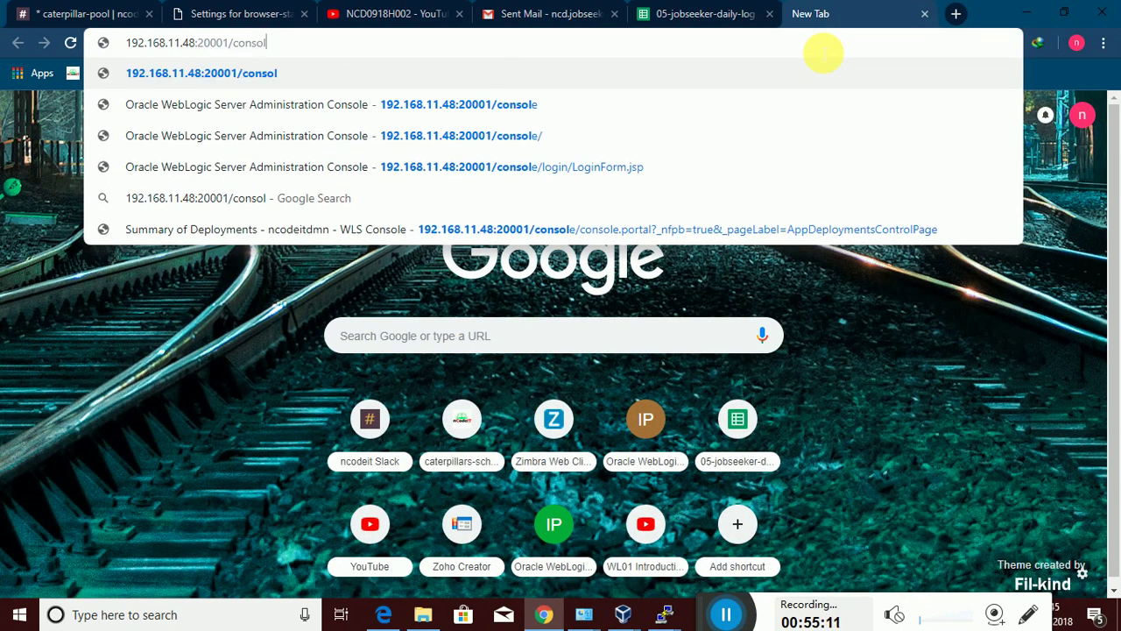
pyautogui.write('707')
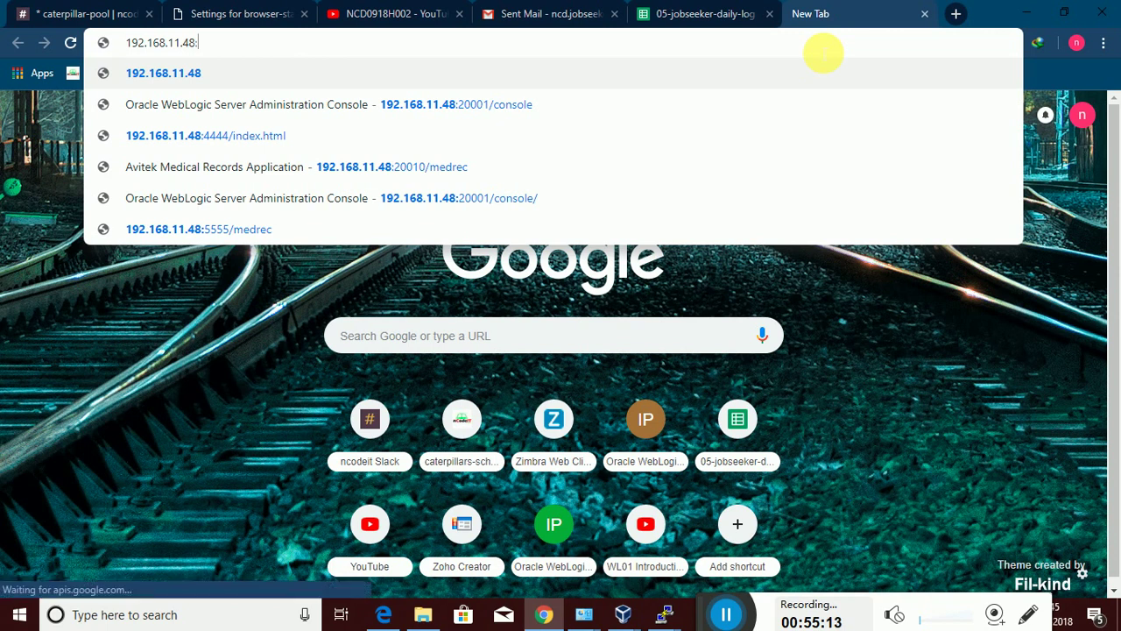
pyautogui.write('0')
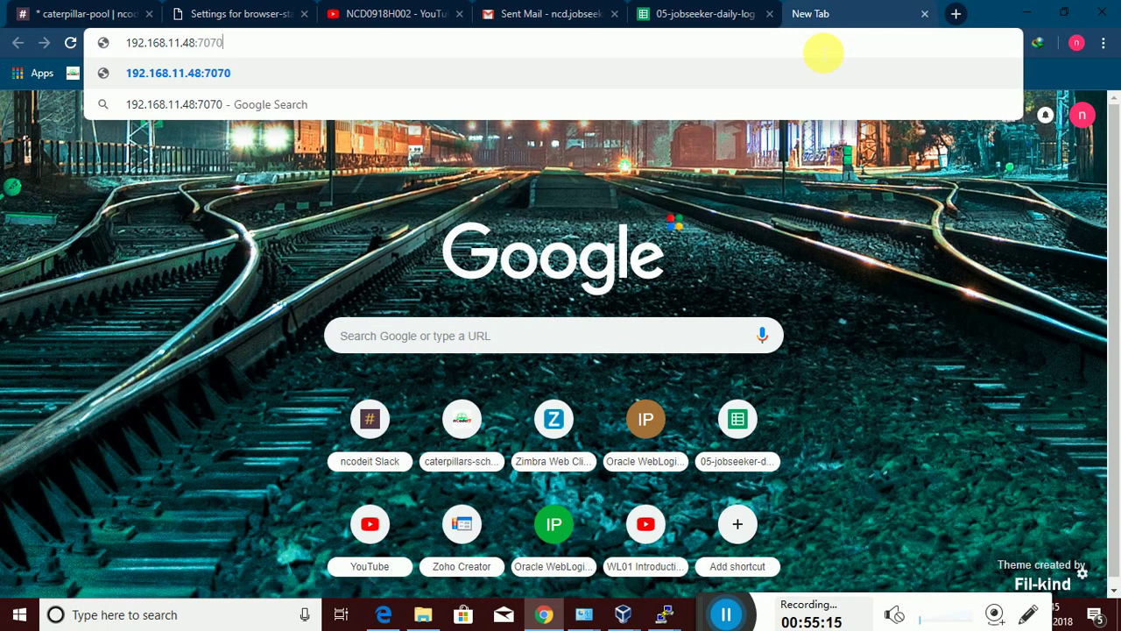
pyautogui.press('Return')
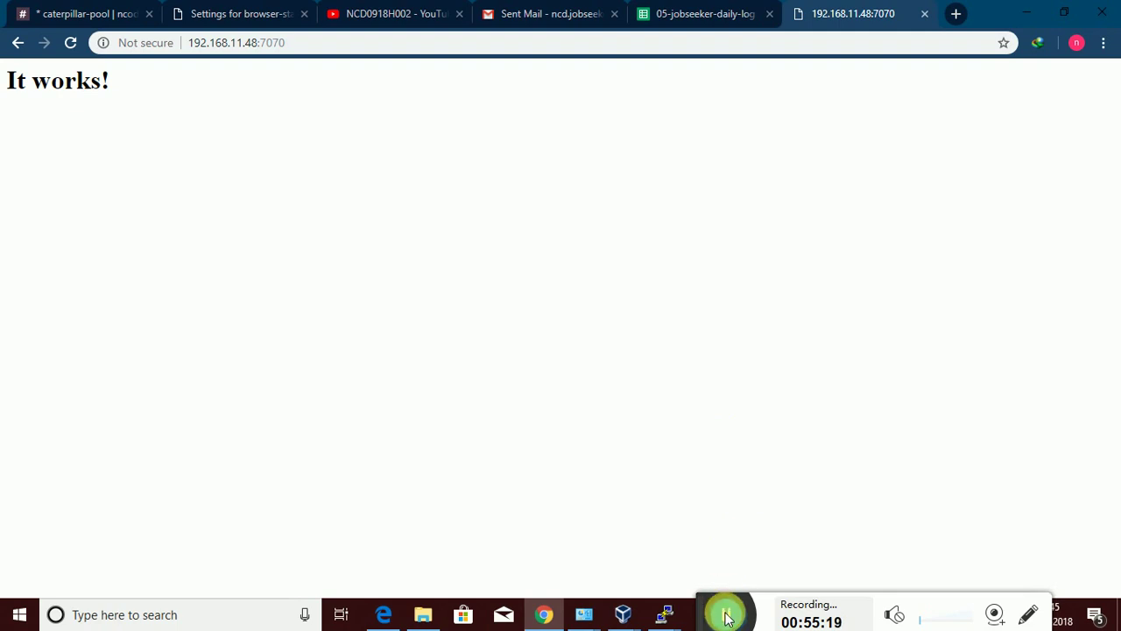
pyautogui.hotkey('alt', 'Tab')
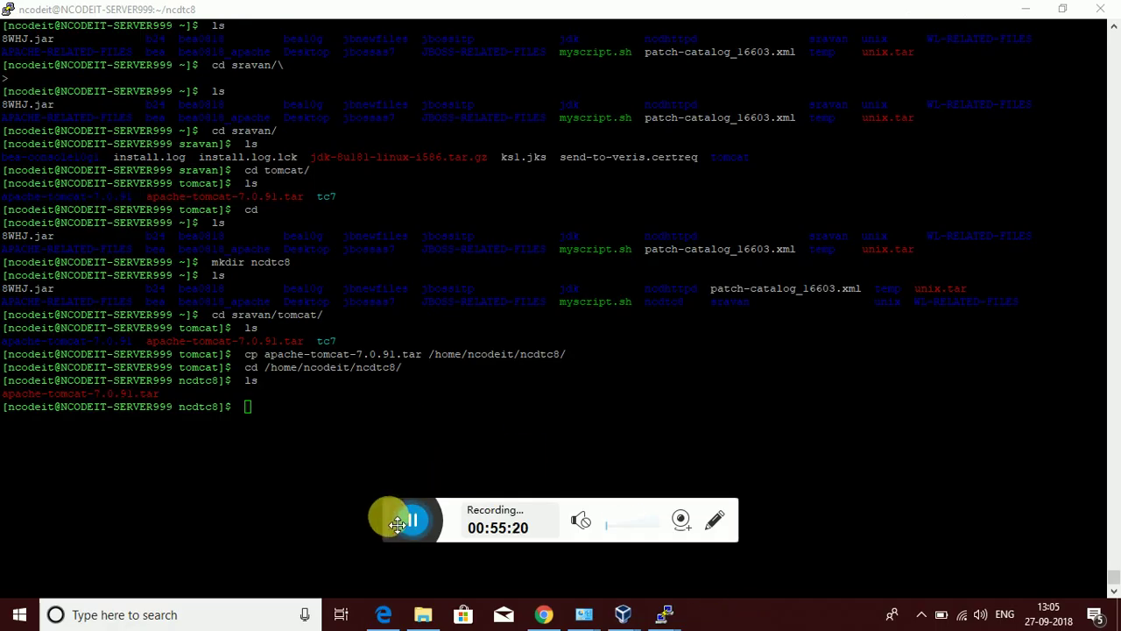
# Extract apache-tomcat-7.0.91.tar with tar xvf, then clear the terminal
pyautogui.moveTo(393, 517); pyautogui.dragTo(718, 615)
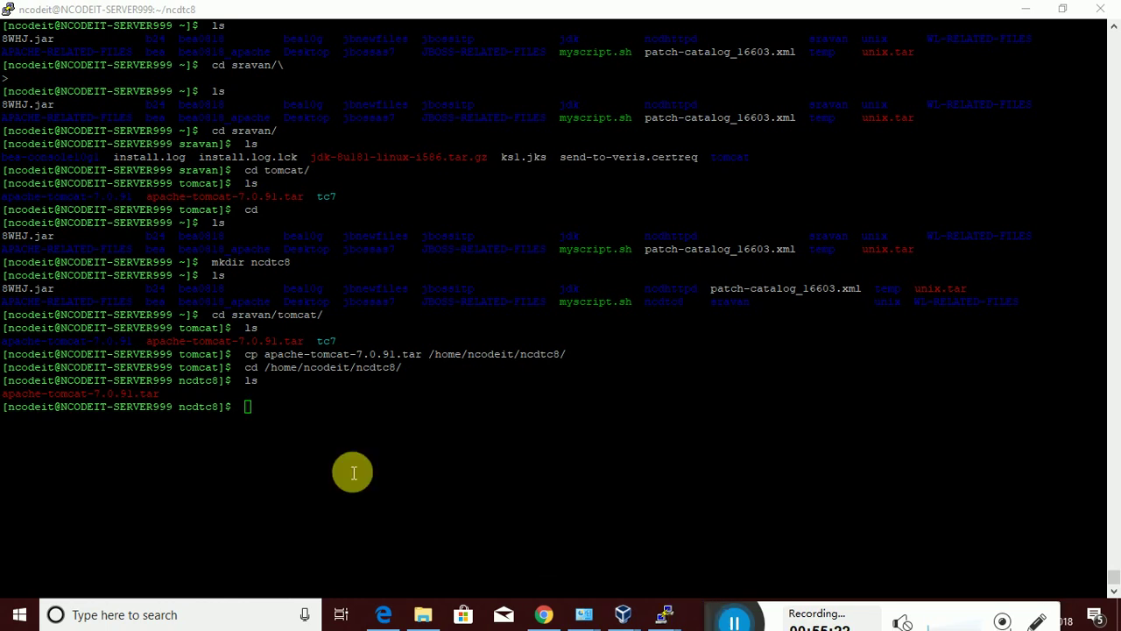
pyautogui.click(258, 410)
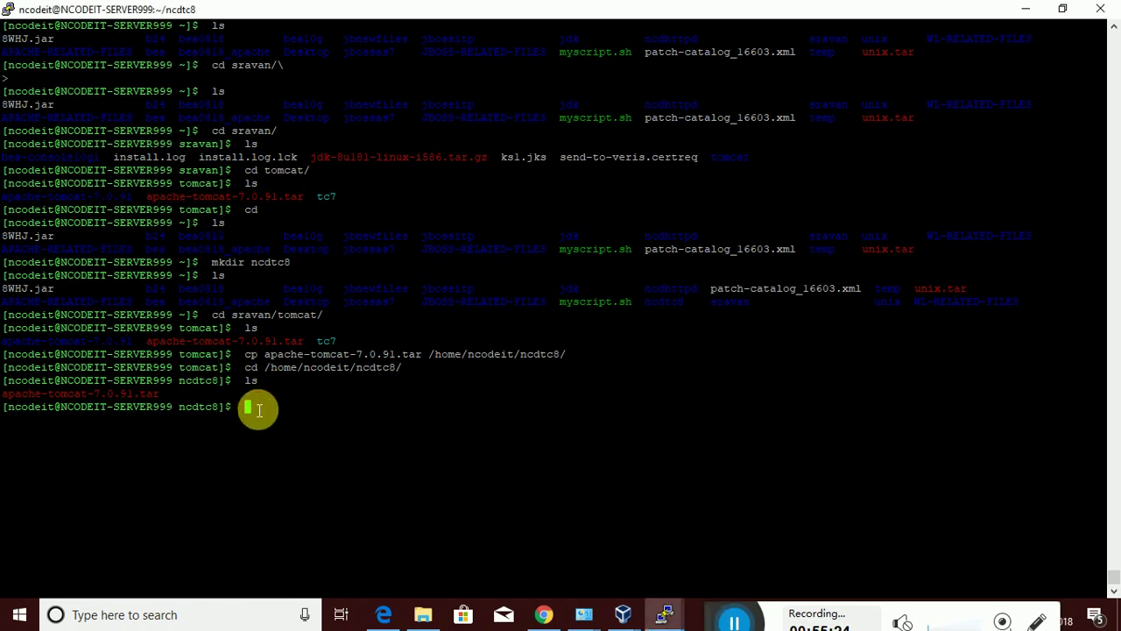
pyautogui.write('tar xvf')
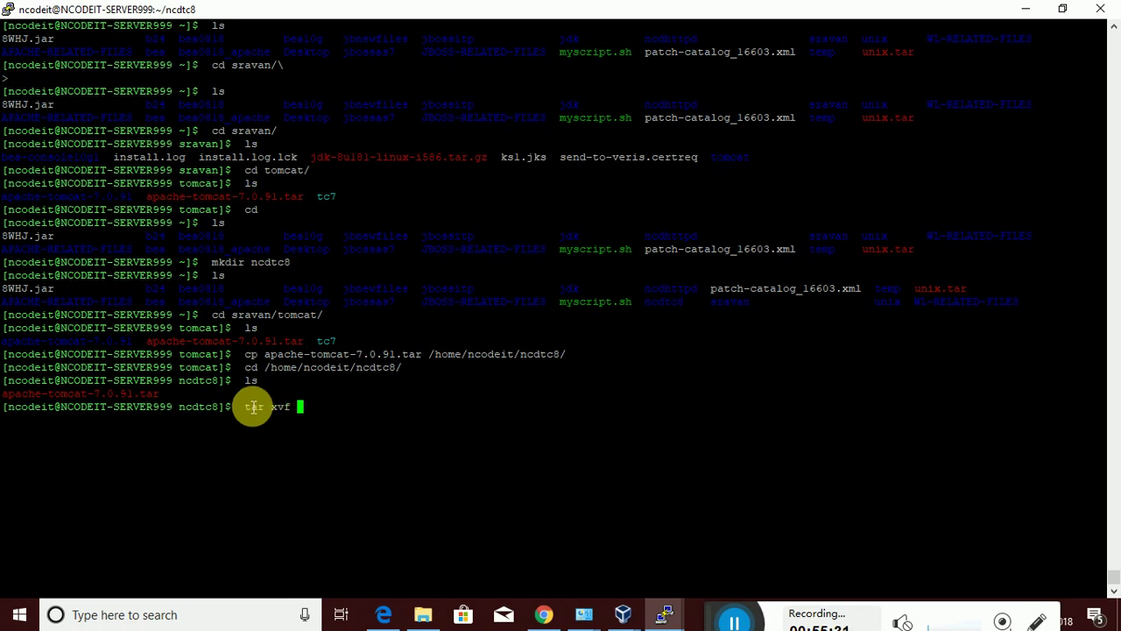
pyautogui.rightClick(252, 406)
pyautogui.rightClick(252, 407)
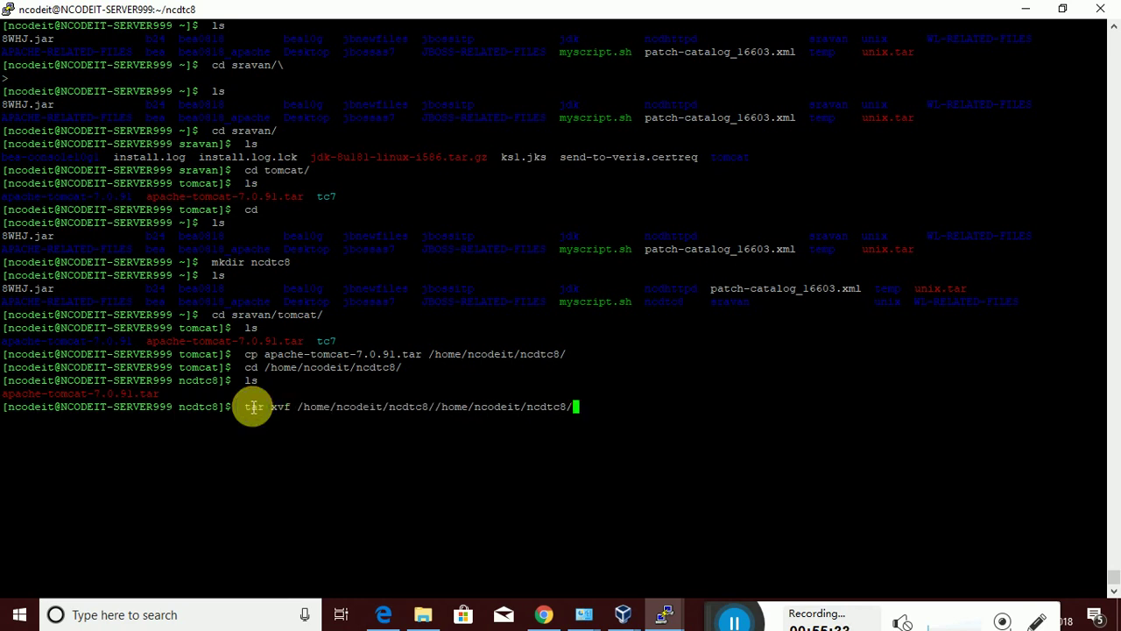
pyautogui.press('BackSpace')
pyautogui.press('BackSpace')
pyautogui.press('BackSpace')
pyautogui.press('BackSpace')
pyautogui.press('BackSpace')
pyautogui.press('BackSpace')
pyautogui.press('BackSpace')
pyautogui.press('BackSpace')
pyautogui.press('BackSpace')
pyautogui.press('BackSpace')
pyautogui.press('BackSpace')
pyautogui.press('BackSpace')
pyautogui.press('BackSpace')
pyautogui.press('BackSpace')
pyautogui.press('BackSpace')
pyautogui.press('BackSpace')
pyautogui.press('BackSpace')
pyautogui.press('BackSpace')
pyautogui.press('BackSpace')
pyautogui.press('BackSpace')
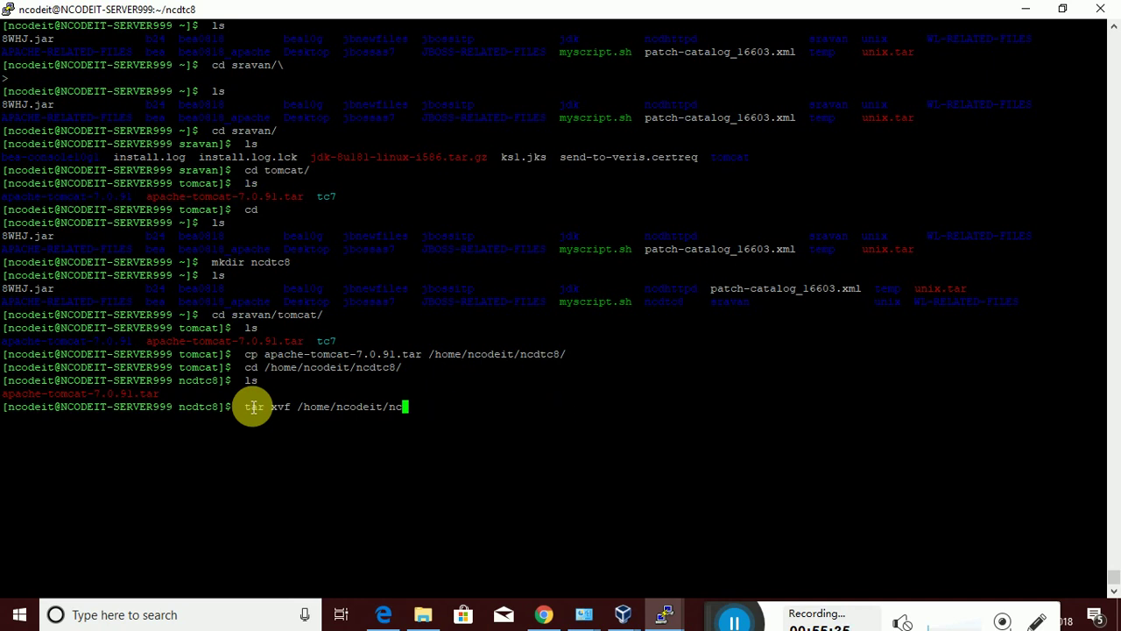
pyautogui.press('BackSpace')
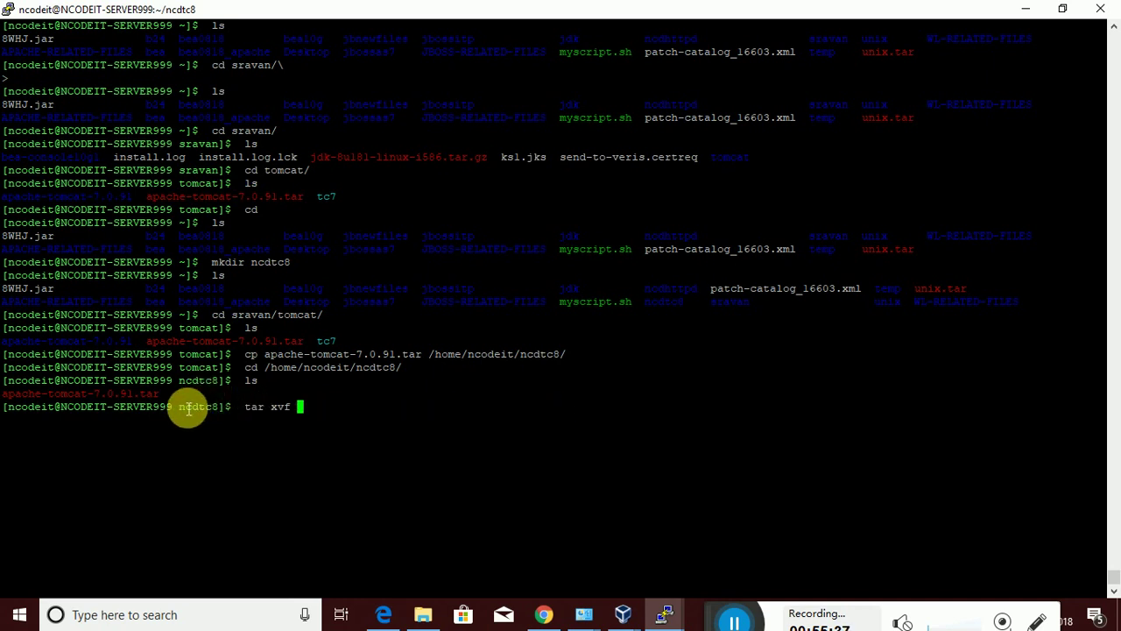
pyautogui.tripleClick(163, 401)
pyautogui.hotkey('ctrl', 'c')
pyautogui.click(180, 401)
pyautogui.tripleClick(180, 401)
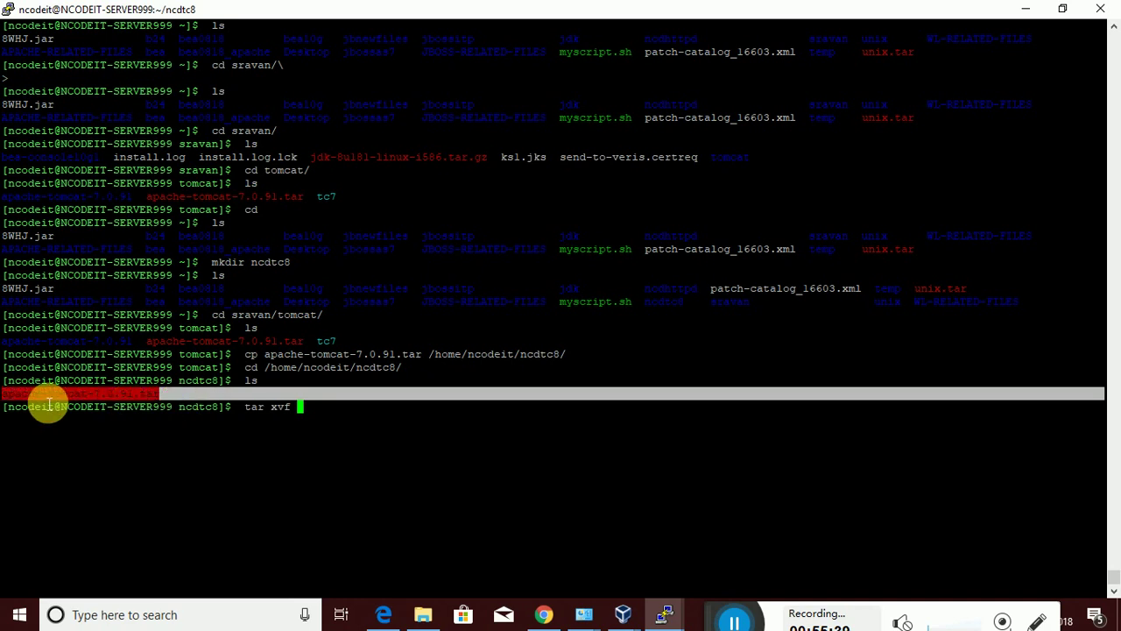
pyautogui.rightClick(300, 411)
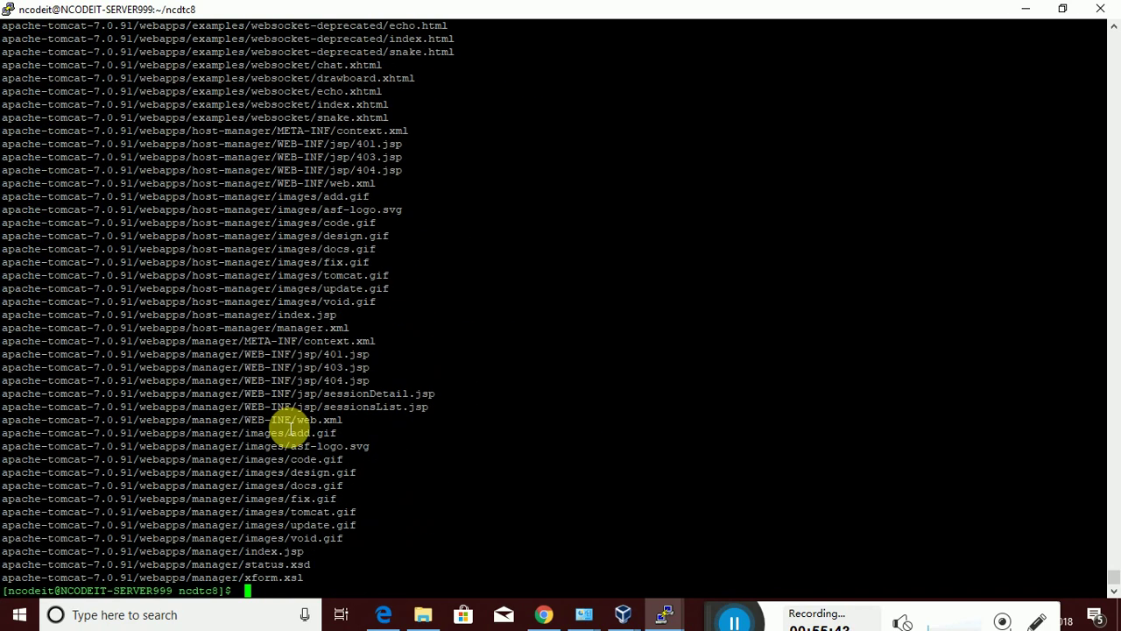
pyautogui.write('clear')
pyautogui.press('Return')
# Move into apache-tomcat-7.0.91/conf and list its files, including tomcat-users.xml
pyautogui.write('ls')
pyautogui.press('Return')
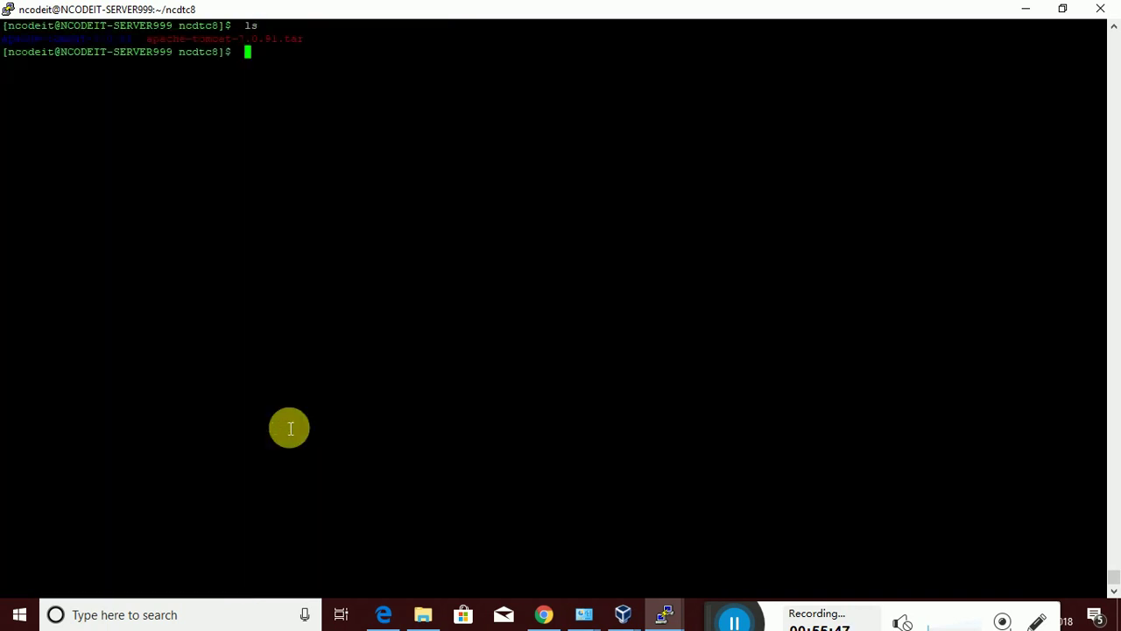
pyautogui.write('cd ap')
pyautogui.press('Tab')
pyautogui.press('Return')
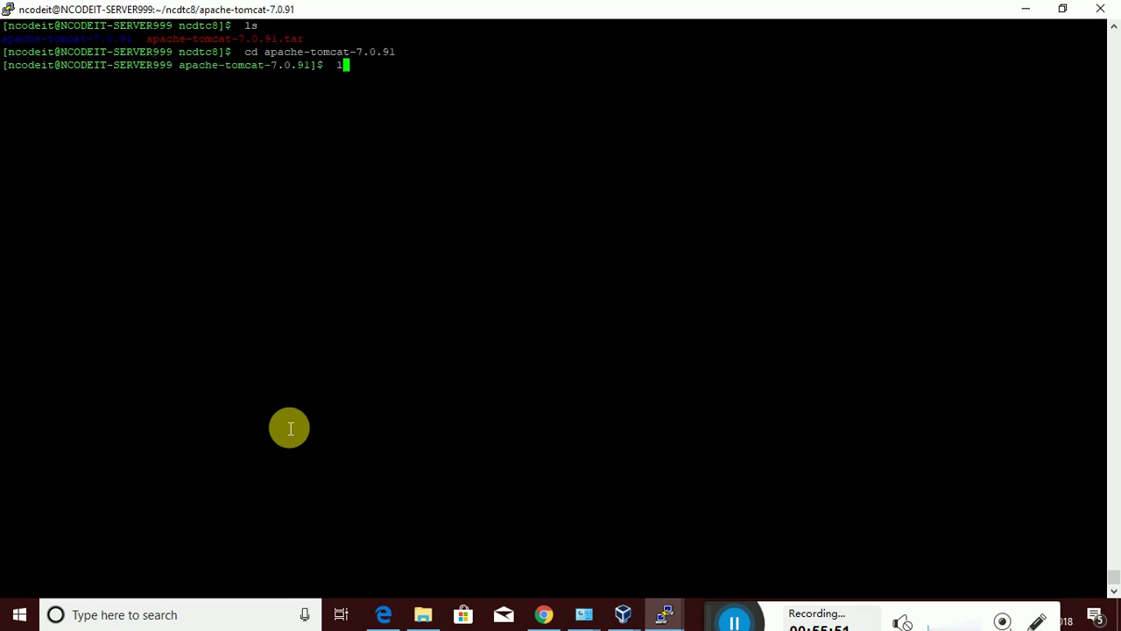
pyautogui.write('ls')
pyautogui.press('Return')
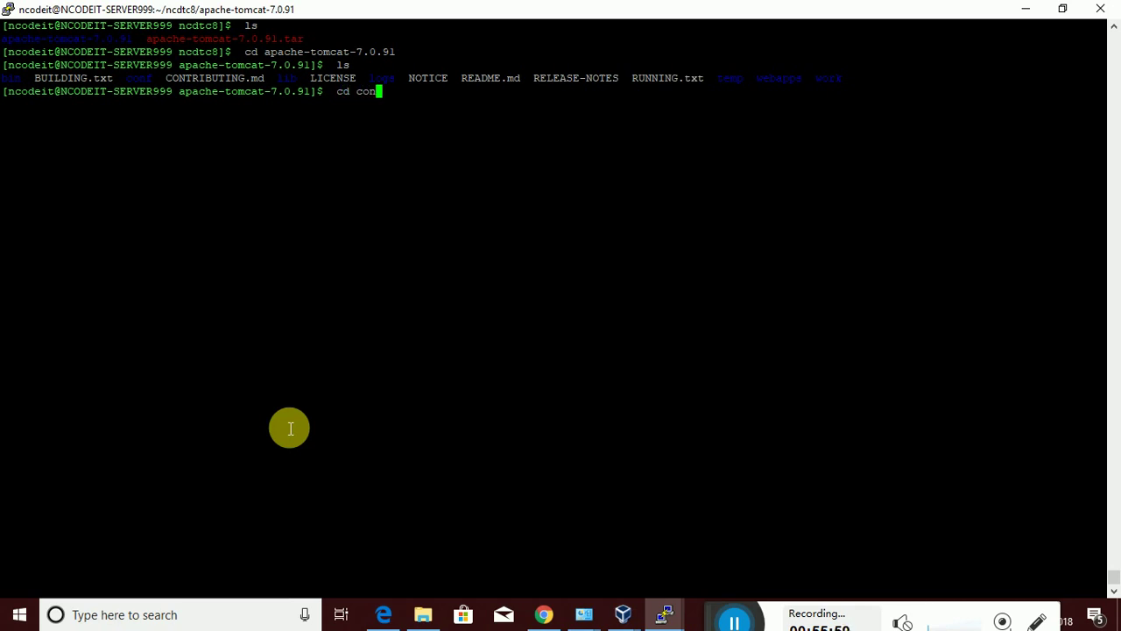
pyautogui.press('Tab')
pyautogui.press('Return')
pyautogui.write('ls')
pyautogui.press('Return')
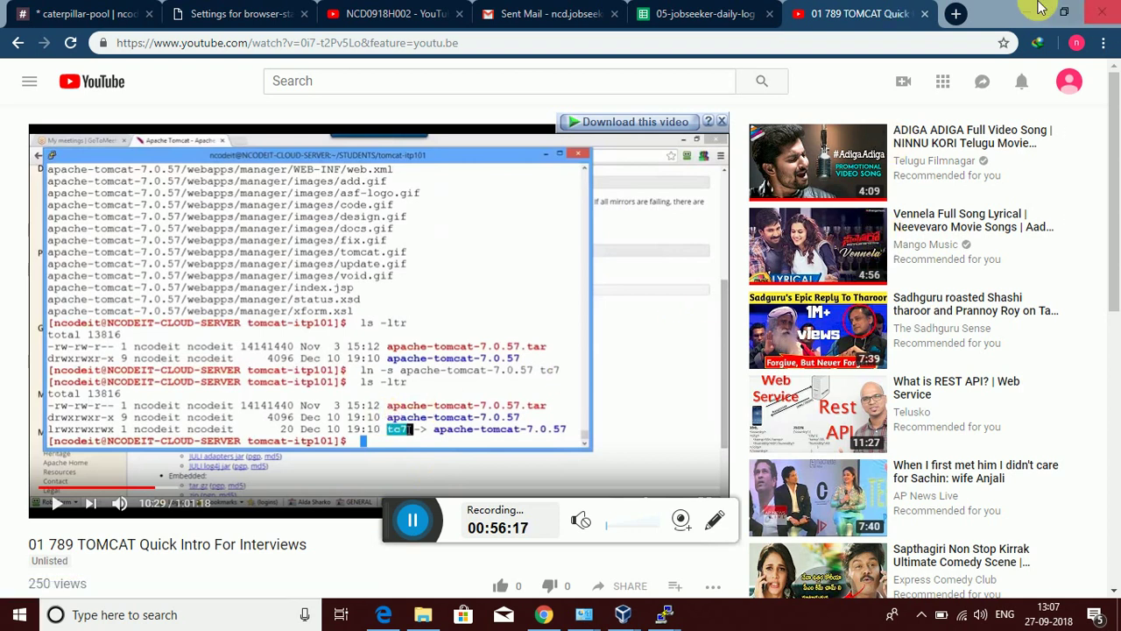
# Close the Tomcat intro video tab and return to the PuTTY terminal in conf
pyautogui.click(924, 13)
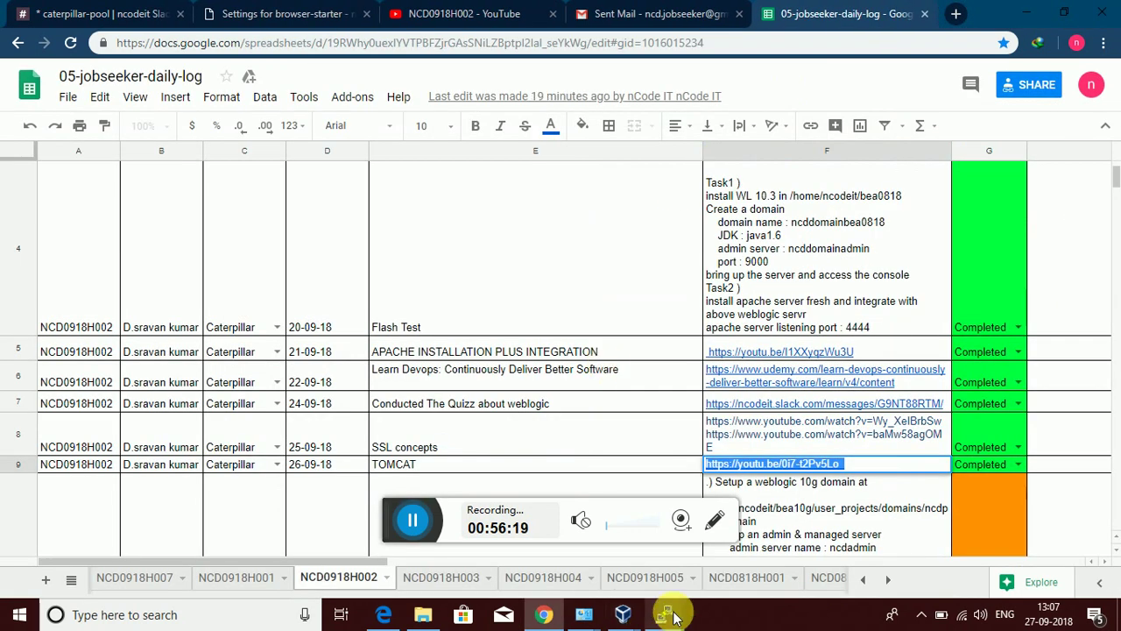
pyautogui.click(623, 614)
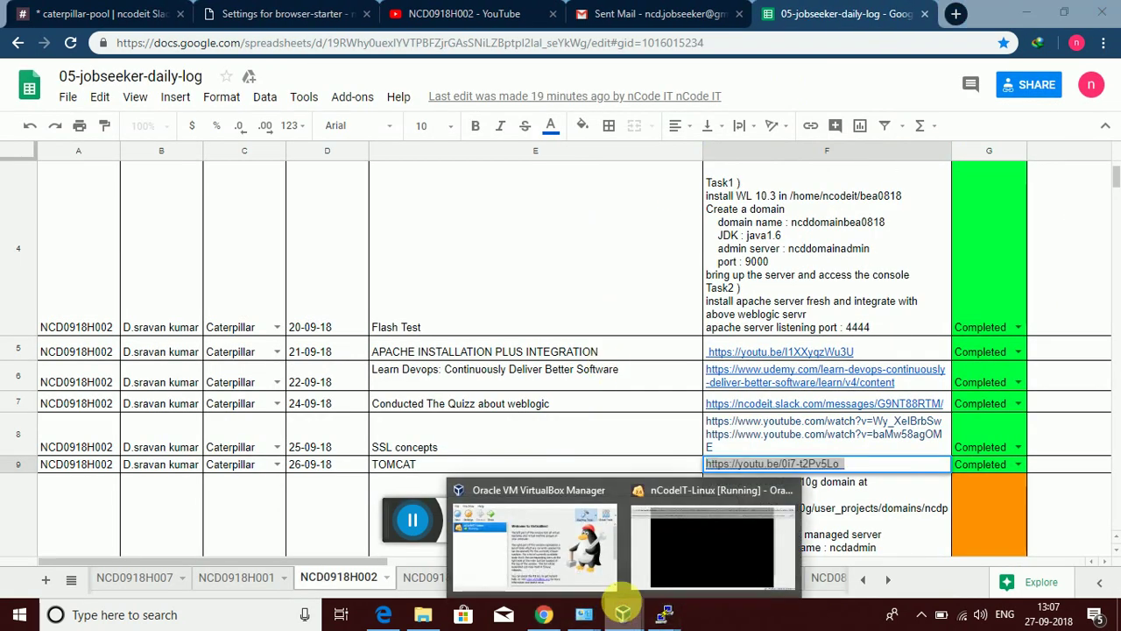
pyautogui.moveTo(664, 613)
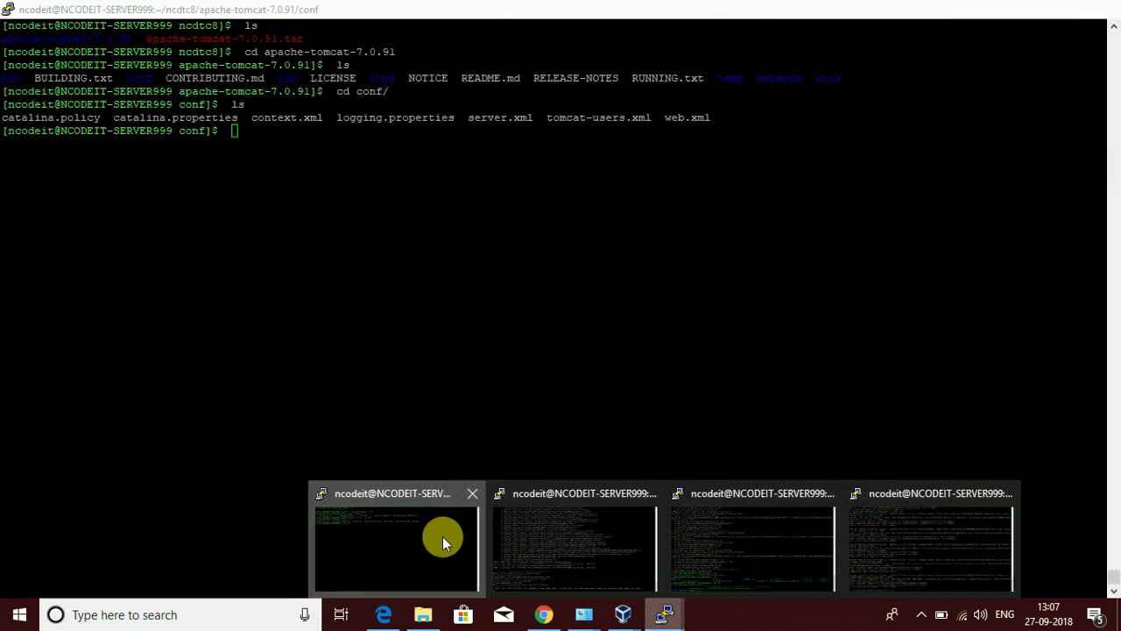
pyautogui.click(442, 536)
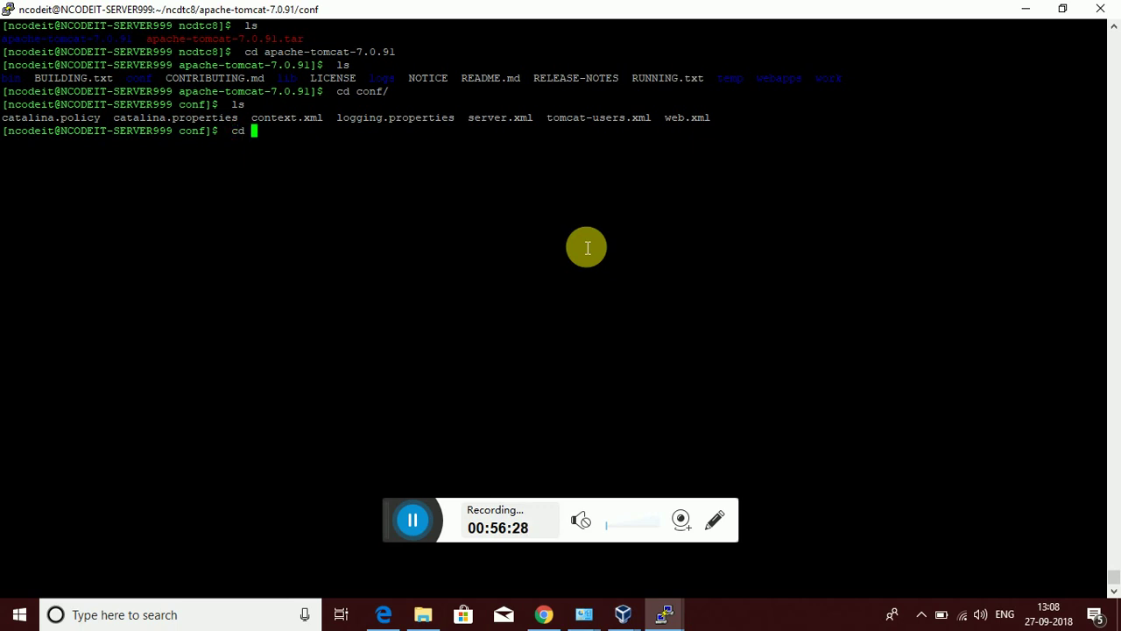
# Move up from conf back to the ncdtc8 folder, listing contents along the way
pyautogui.write('../')
pyautogui.press('Return')
pyautogui.write('ls')
pyautogui.press('Return')
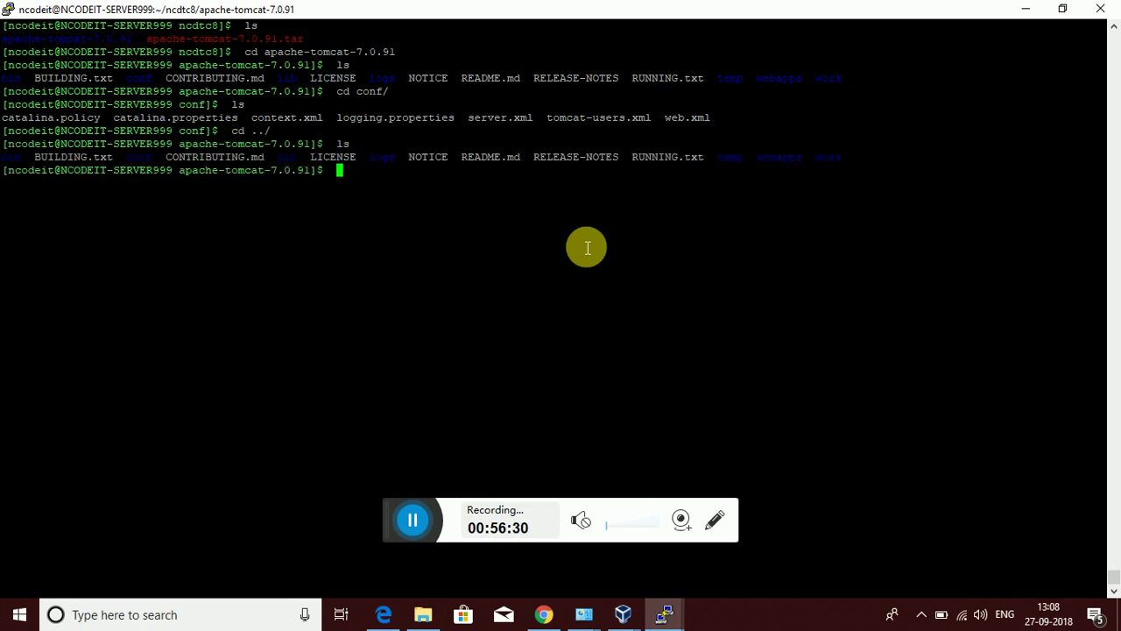
pyautogui.write('cd ../')
pyautogui.press('Return')
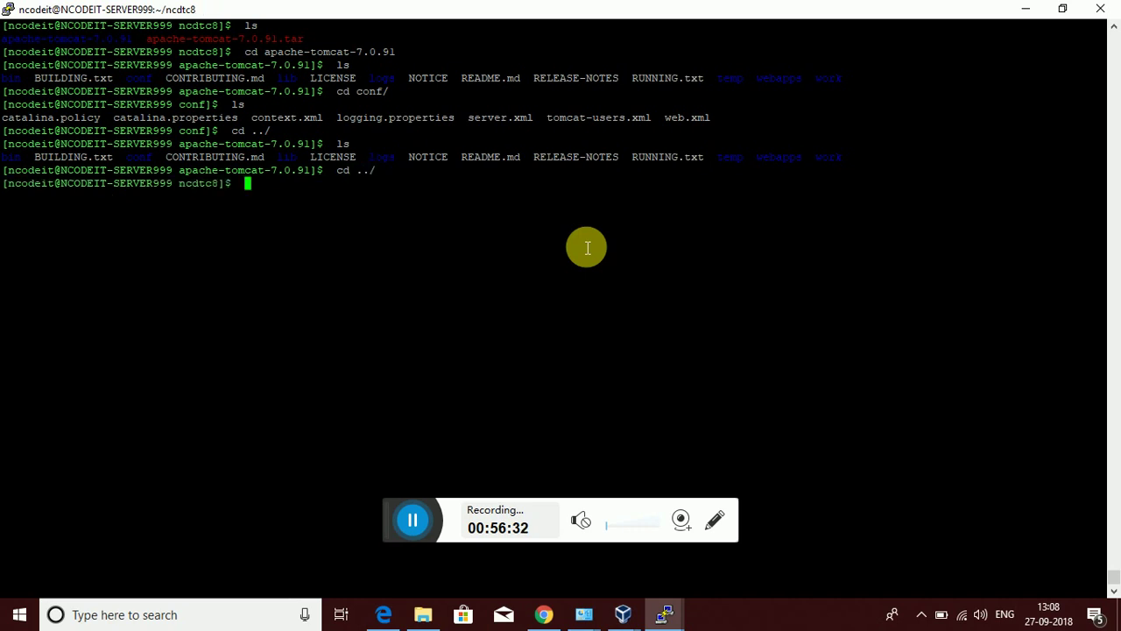
pyautogui.write('ls')
pyautogui.press('Return')
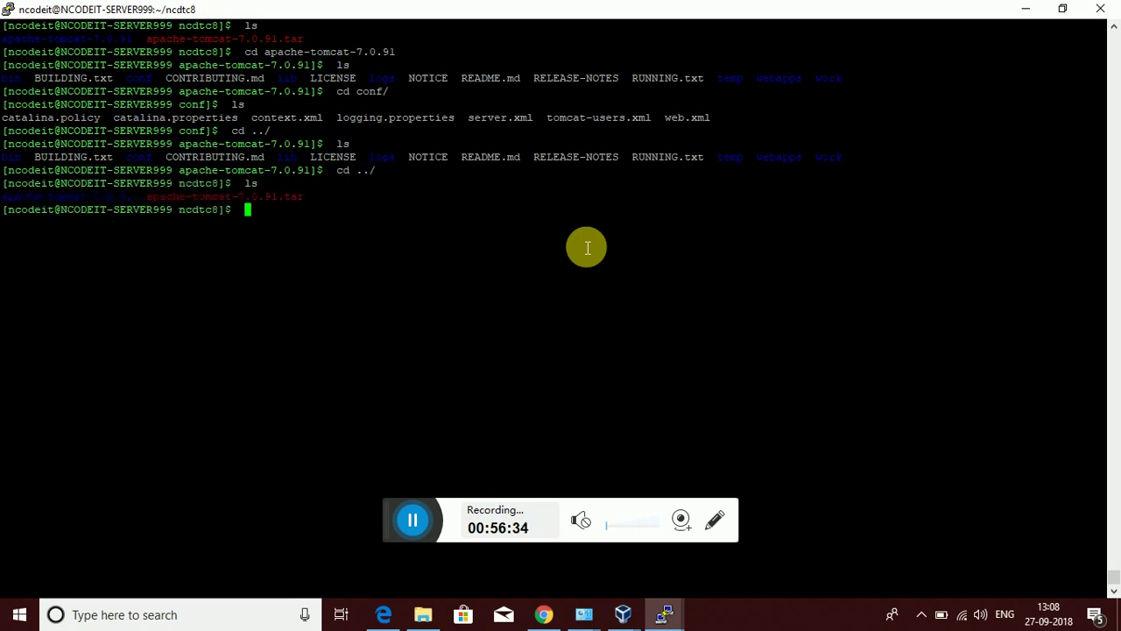
# Create symlink tc7 to apache-tomcat-7.0.91, then enter tc7 and list its folders
pyautogui.write('ln -s ')
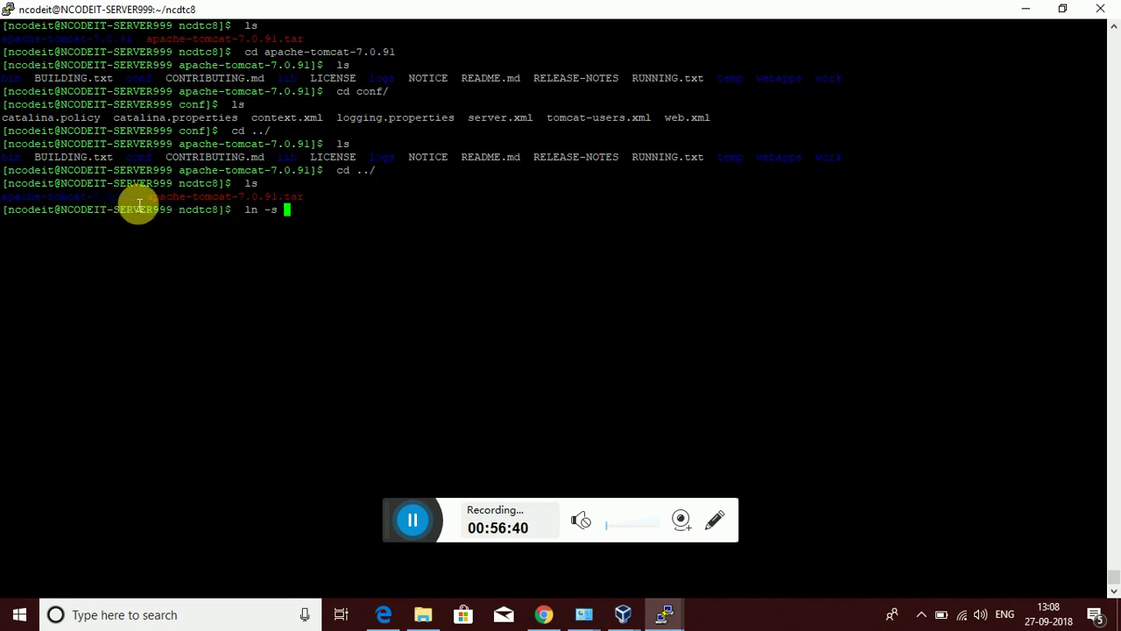
pyautogui.write('ap')
pyautogui.press('Tab')
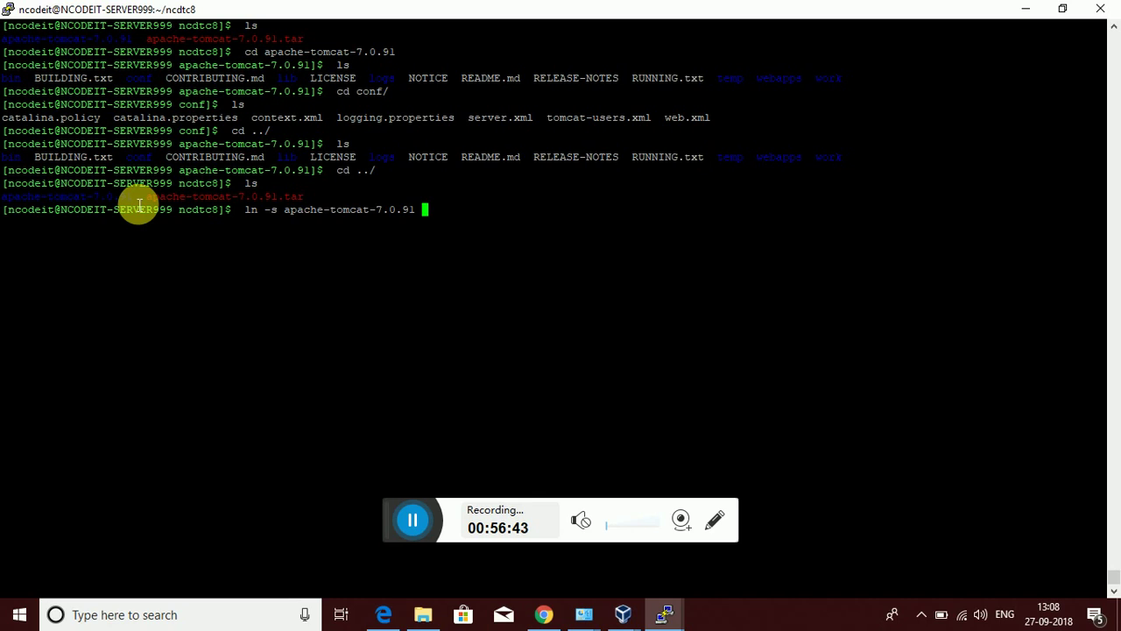
pyautogui.write('tc7')
pyautogui.press('Return')
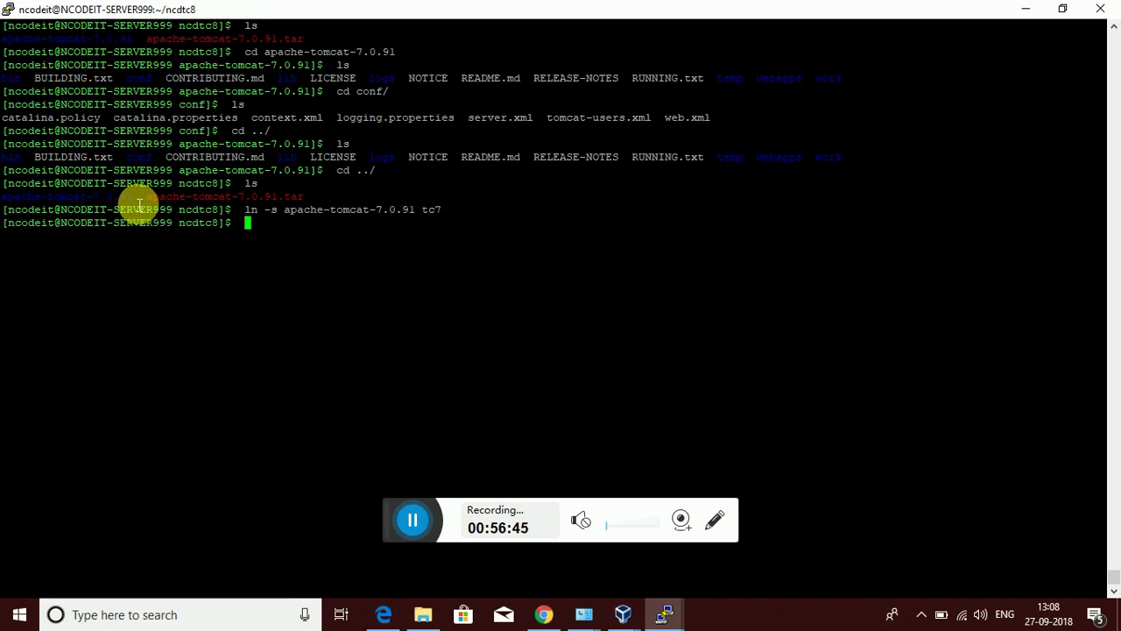
pyautogui.write('ls')
pyautogui.press('Return')
pyautogui.write('cd tc7/')
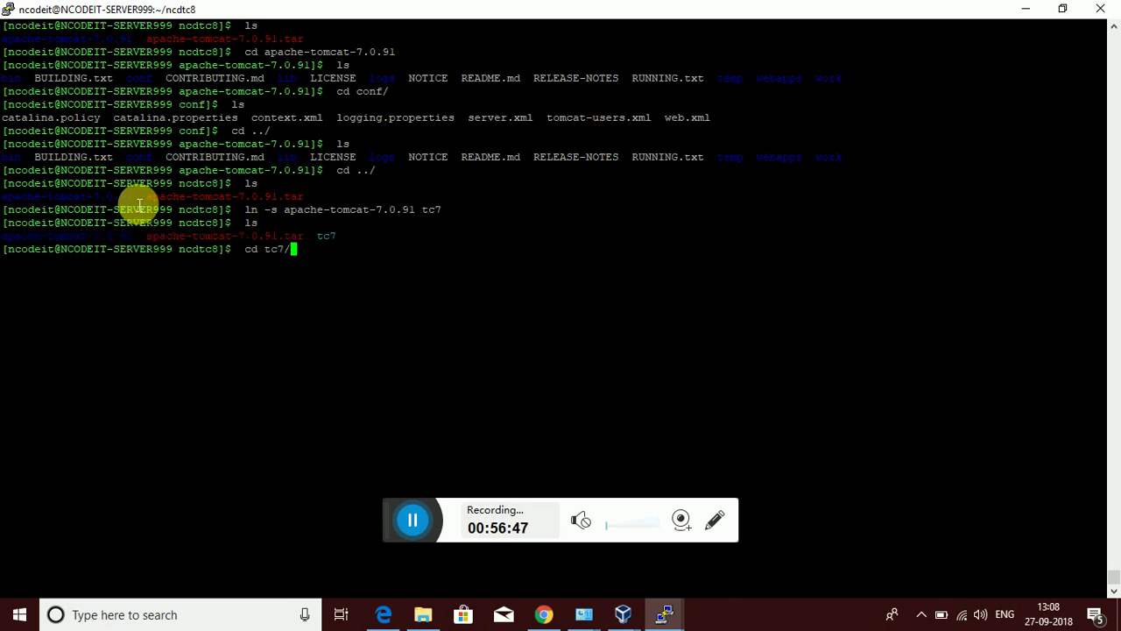
pyautogui.press('Return')
pyautogui.write('ls')
pyautogui.press('Return')
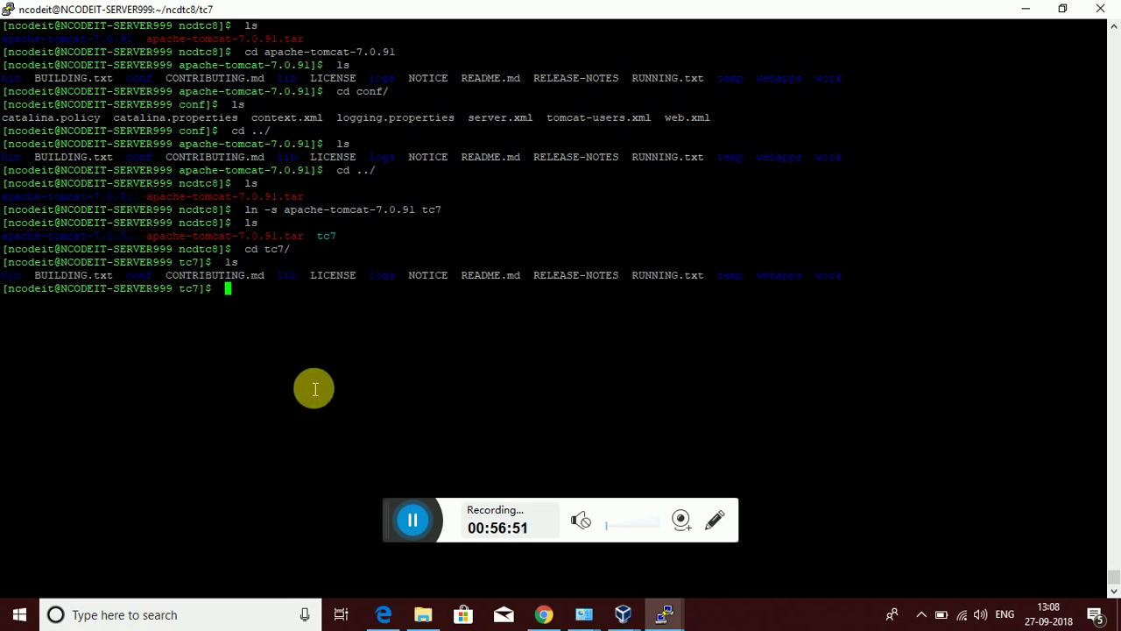
# List the bin scripts and start Tomcat with ./catalina.sh start
pyautogui.click(412, 520)
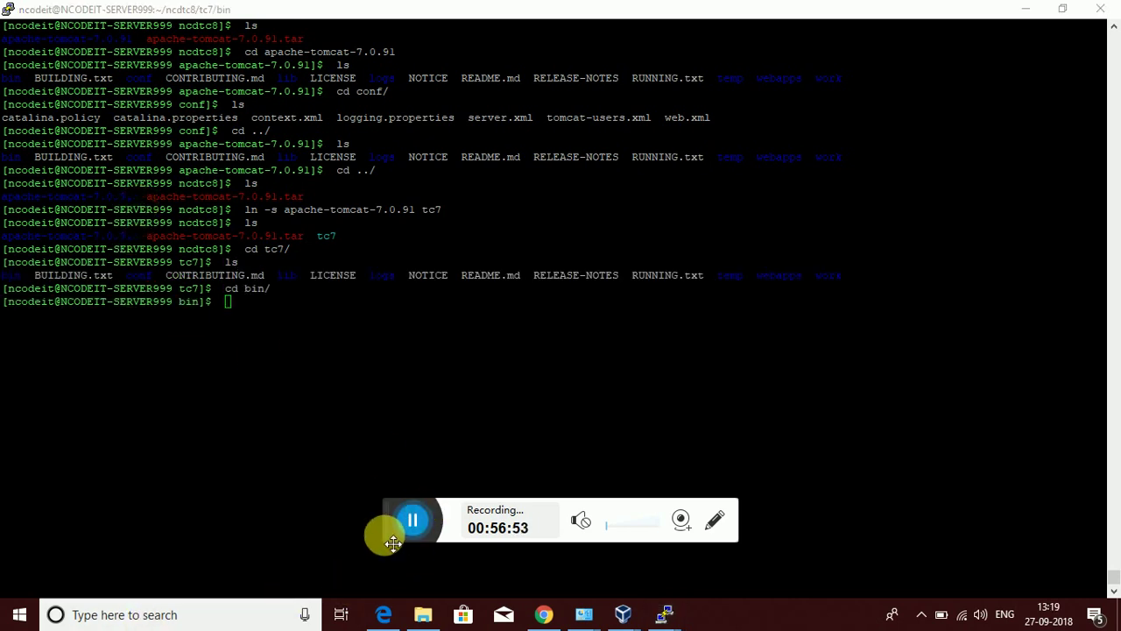
pyautogui.moveTo(393, 523); pyautogui.dragTo(622, 625)
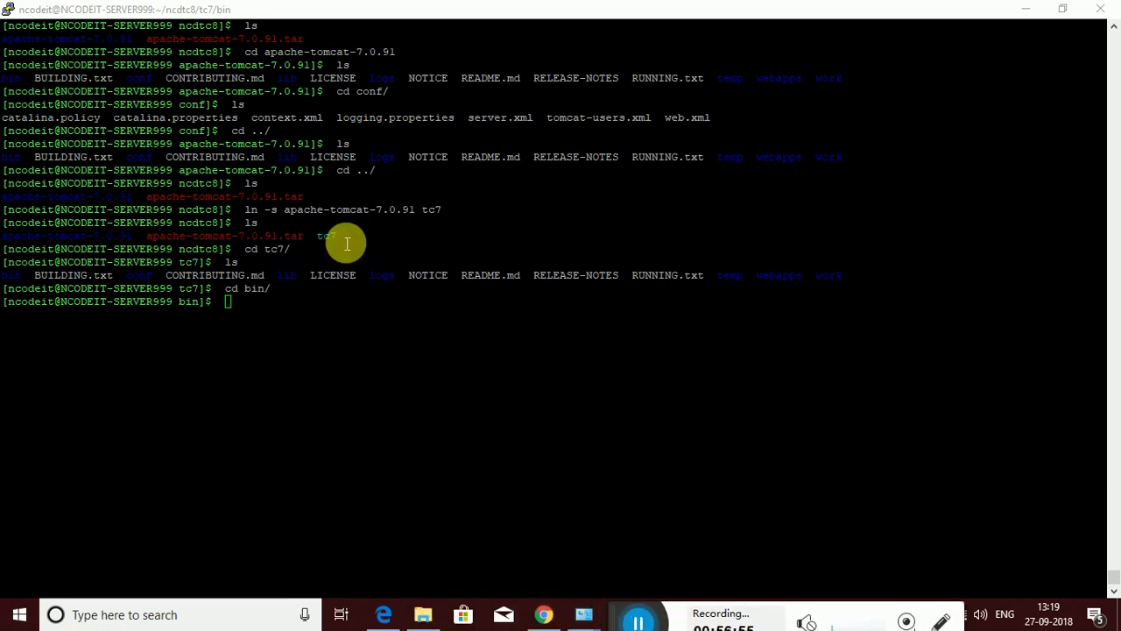
pyautogui.click(298, 317)
pyautogui.write('ls')
pyautogui.press('Return')
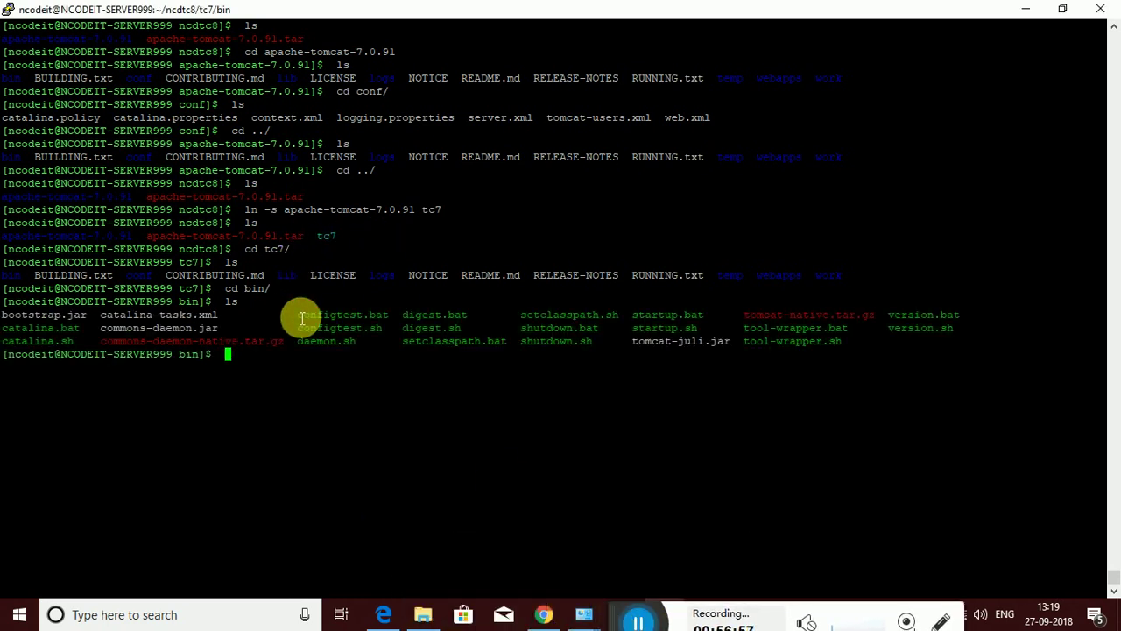
pyautogui.write('./catalina.sh ')
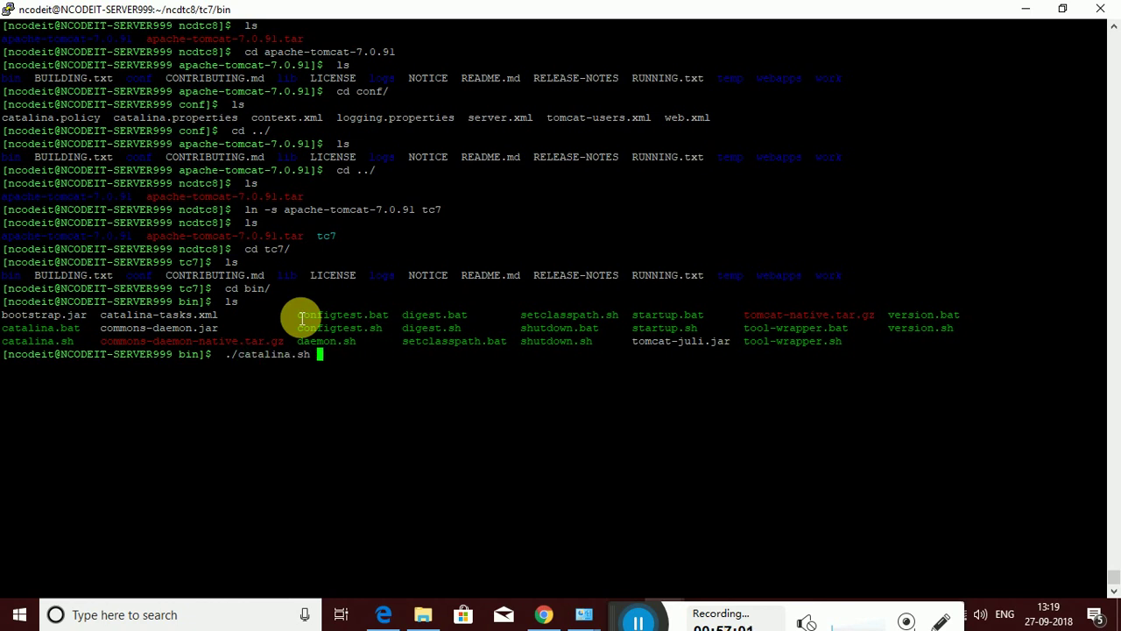
pyautogui.write('start')
pyautogui.press('Return')
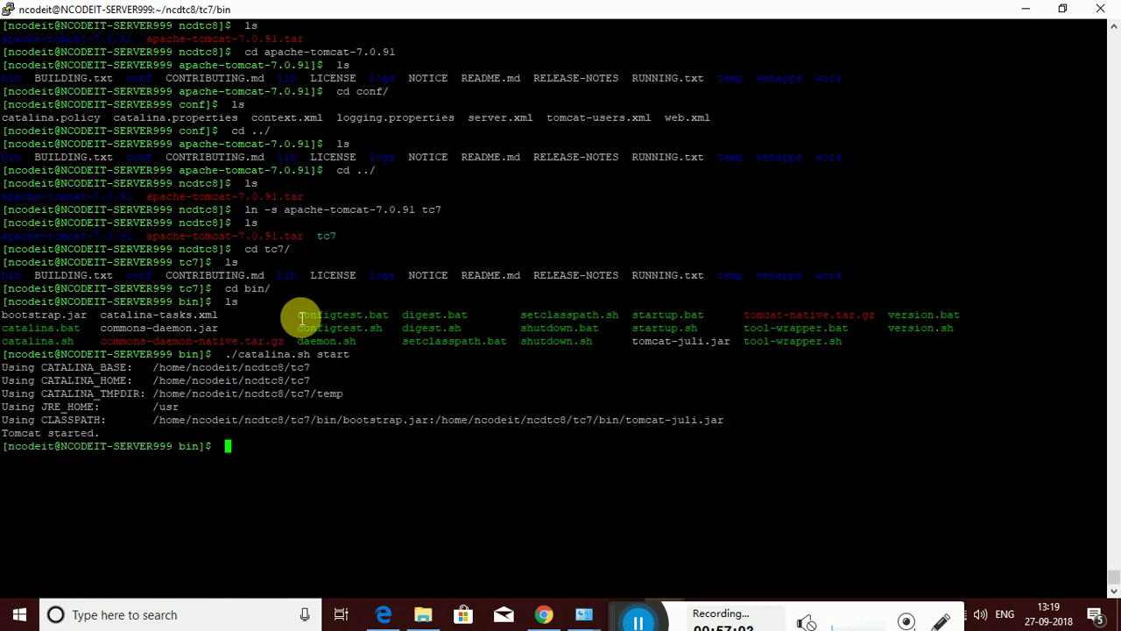
# Search running processes with ps -ef|grep java and ps -ef|grep https
pyautogui.write('ps -ef|grep java')
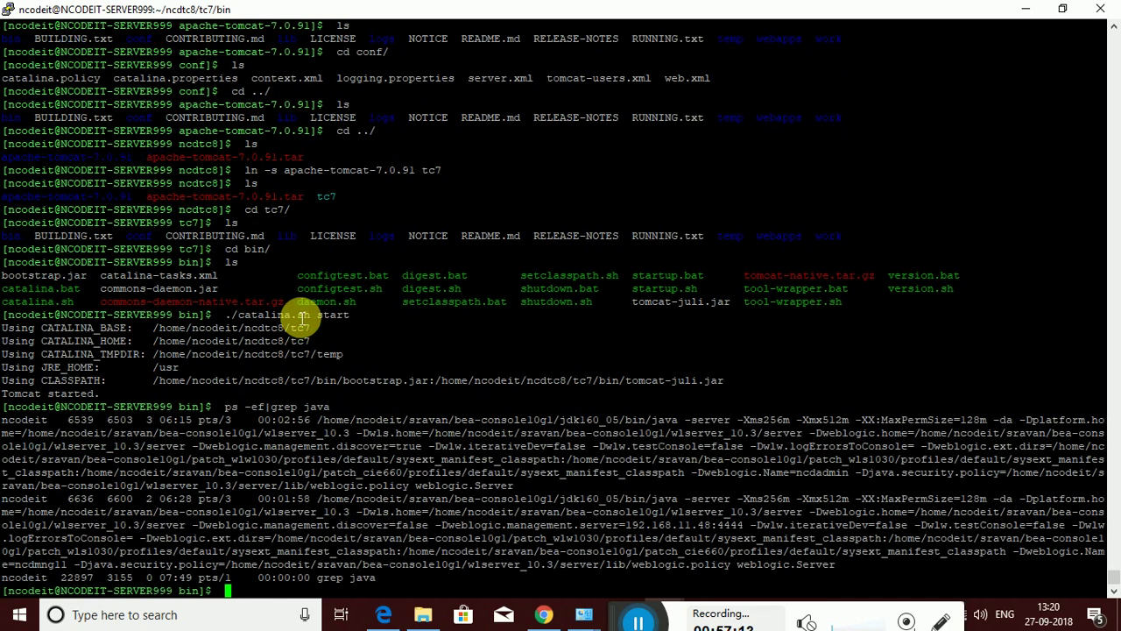
pyautogui.press('Up')
pyautogui.write('https')
pyautogui.press('Return')
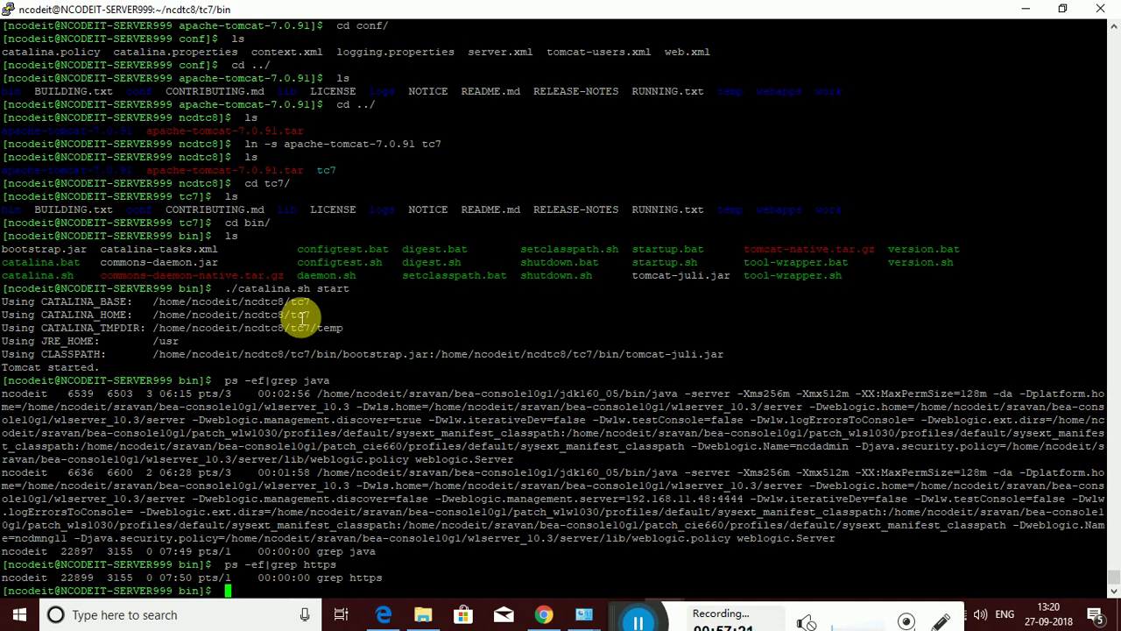
pyautogui.press('Up')
pyautogui.press('BackSpace')
pyautogui.press('BackSpace')
pyautogui.press('BackSpace')
pyautogui.press('BackSpace')
pyautogui.press('BackSpace')
pyautogui.press('BackSpace')
pyautogui.press('BackSpace')
pyautogui.press('BackSpace')
pyautogui.press('BackSpace')
pyautogui.press('BackSpace')
pyautogui.press('BackSpace')
pyautogui.press('BackSpace')
pyautogui.press('BackSpace')
pyautogui.press('BackSpace')
pyautogui.press('BackSpace')
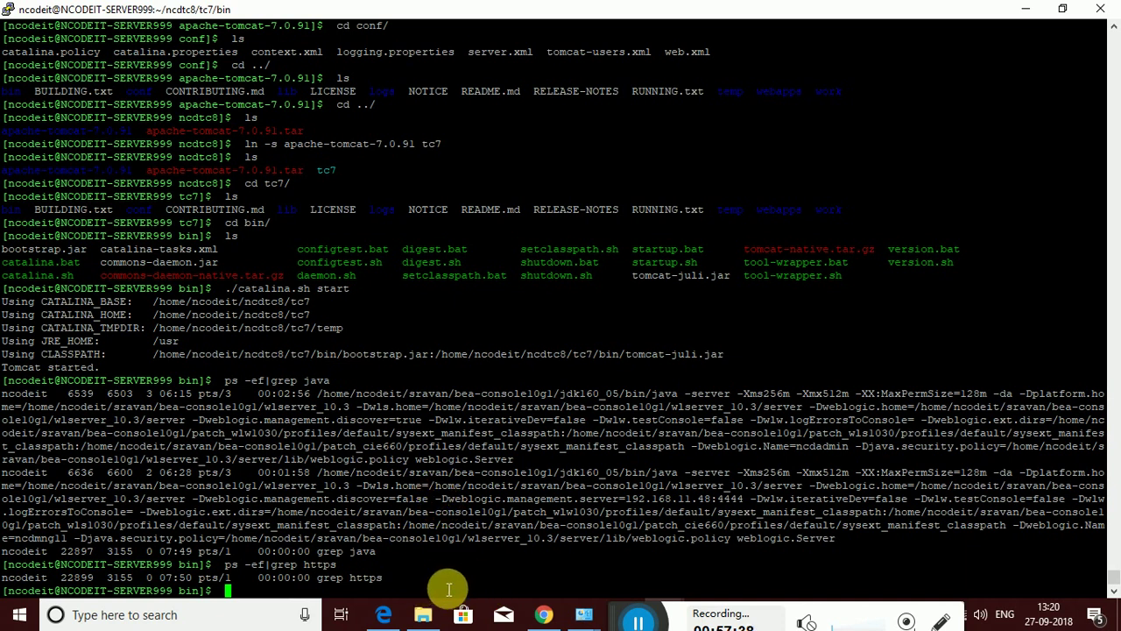
# Close the TOMCAT Quick Intro video tab and open a new Chrome tab
pyautogui.click(540, 614)
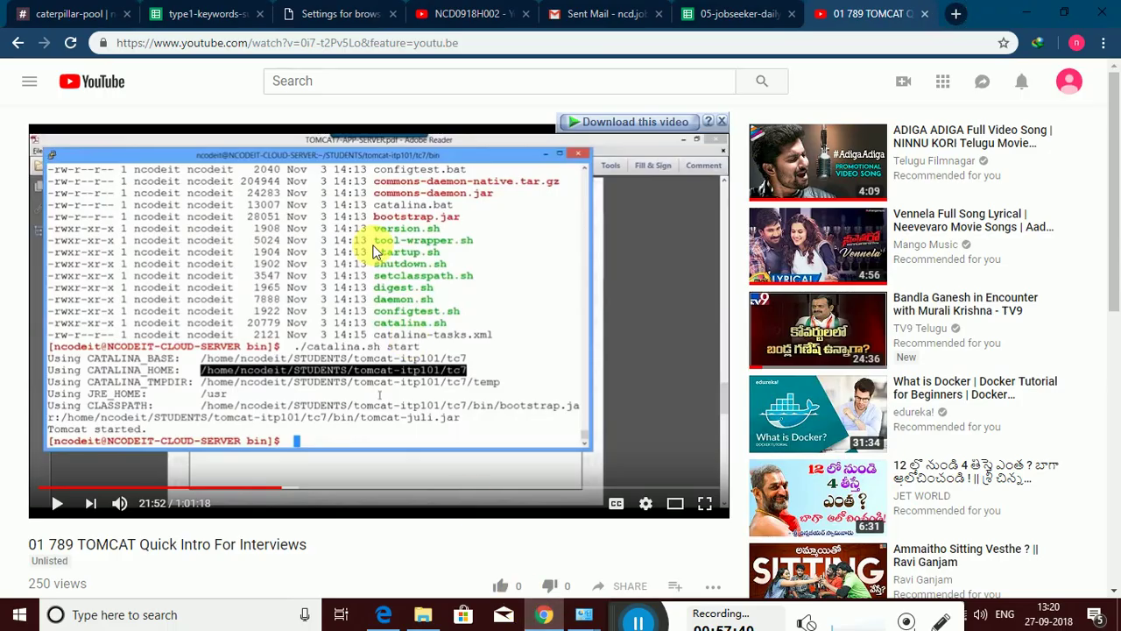
pyautogui.click(924, 14)
pyautogui.click(958, 15)
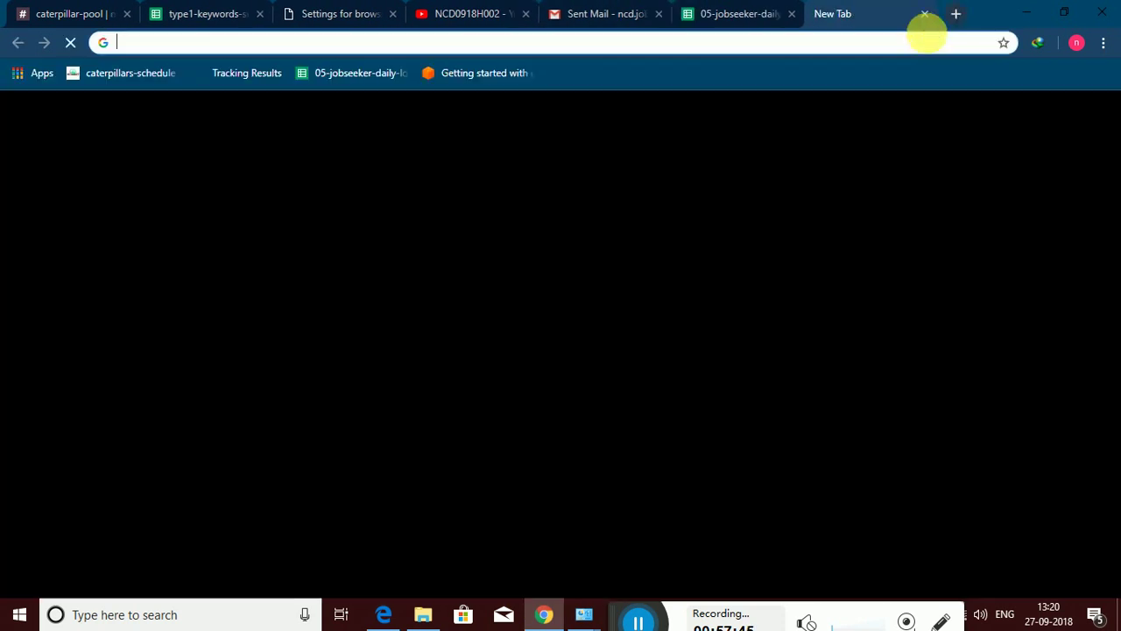
# Load 192.168.11.48:8080/manager/html, which fails with ERR_CONNECTION_REFUSED
pyautogui.write('h')
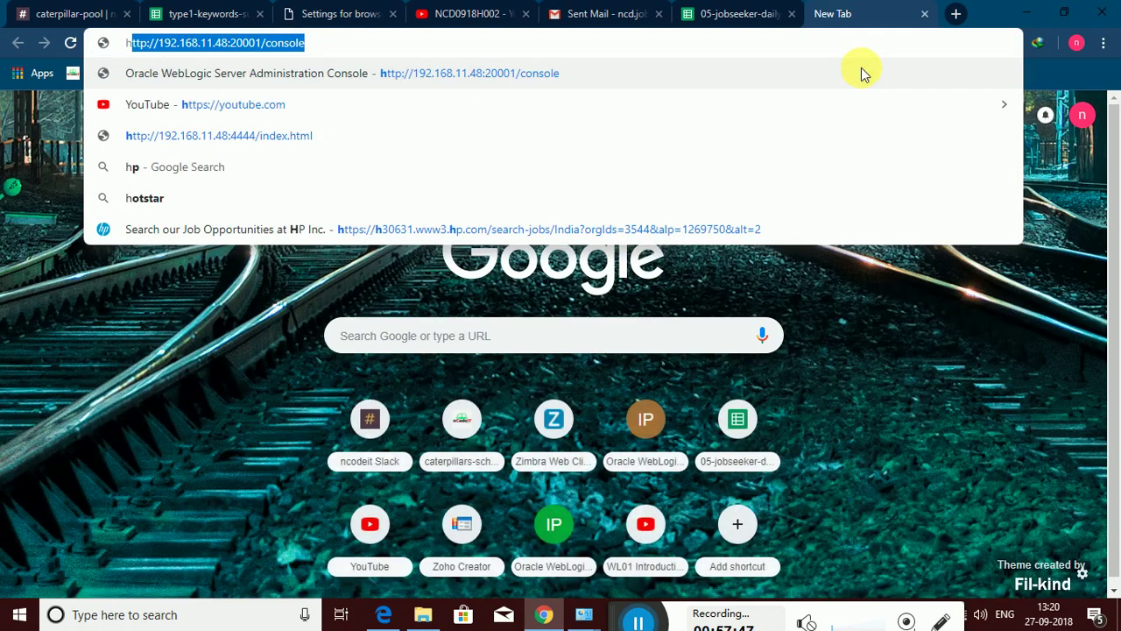
pyautogui.write('ttp')
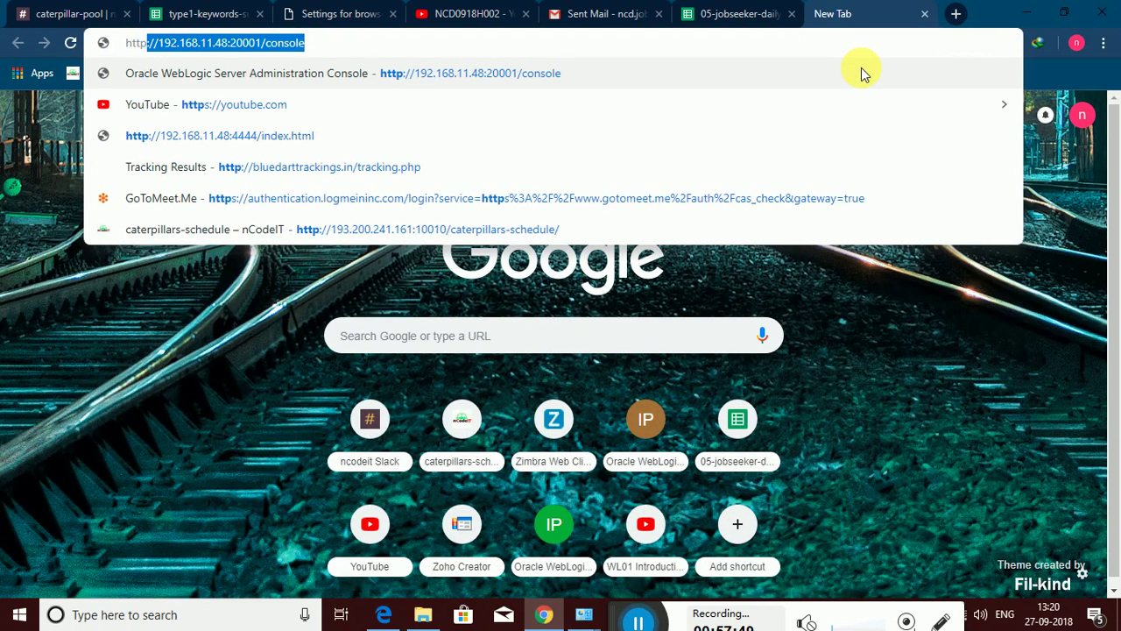
pyautogui.write('://')
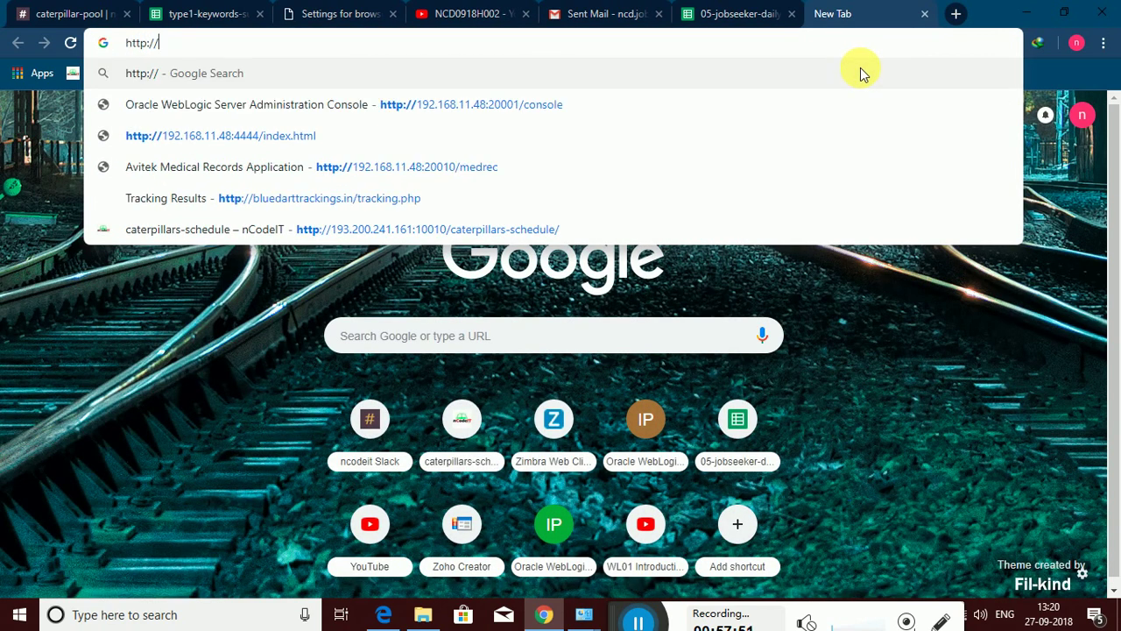
pyautogui.write('192')
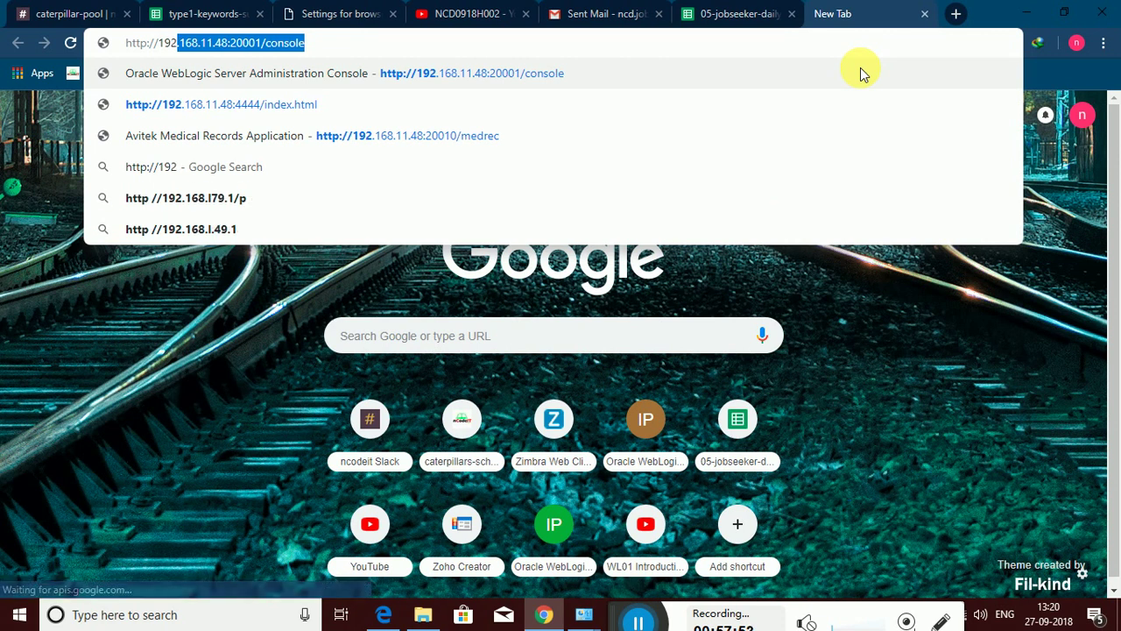
pyautogui.press('End')
pyautogui.press('BackSpace')
pyautogui.press('BackSpace')
pyautogui.press('BackSpace')
pyautogui.press('BackSpace')
pyautogui.press('BackSpace')
pyautogui.press('BackSpace')
pyautogui.press('BackSpace')
pyautogui.press('BackSpace')
pyautogui.press('BackSpace')
pyautogui.press('BackSpace')
pyautogui.press('BackSpace')
pyautogui.press('BackSpace')
pyautogui.press('BackSpace')
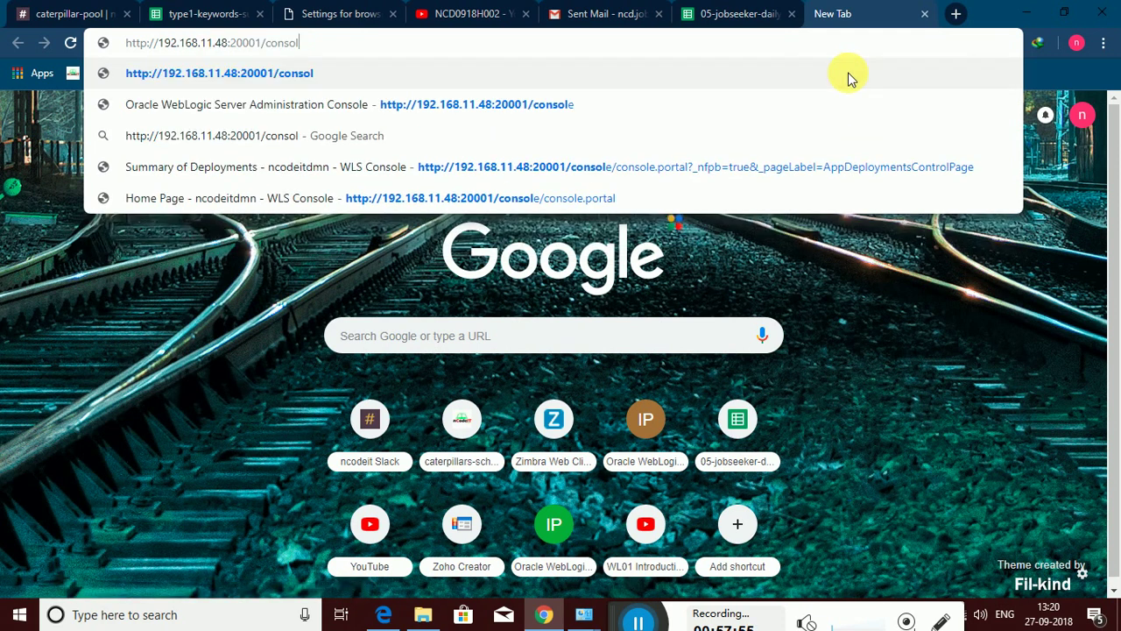
pyautogui.write('8080')
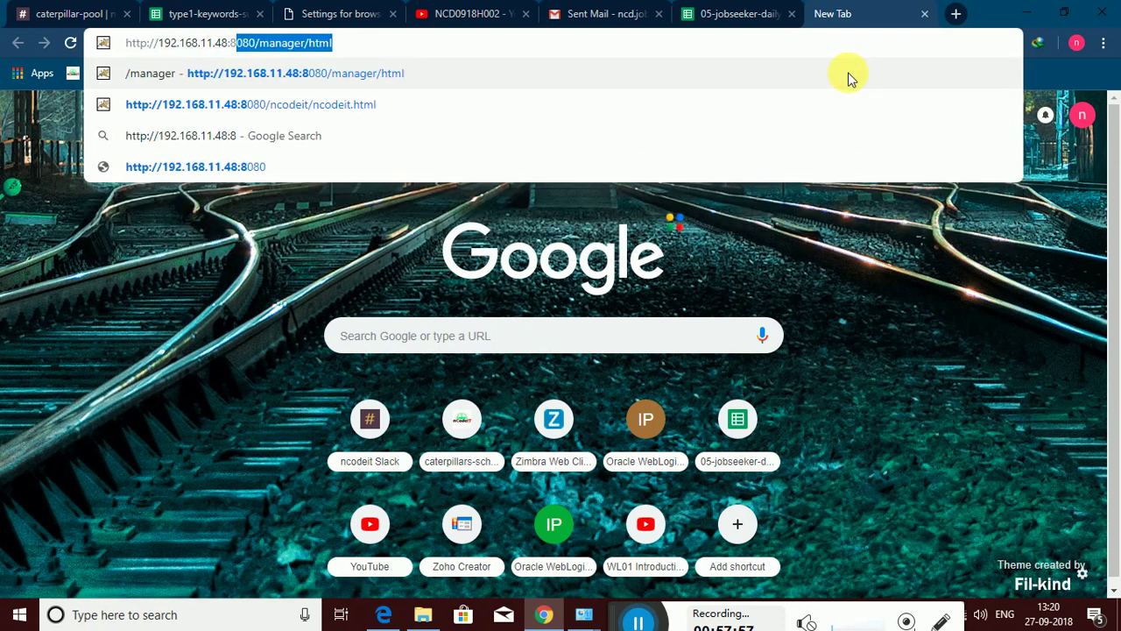
pyautogui.press('Return')
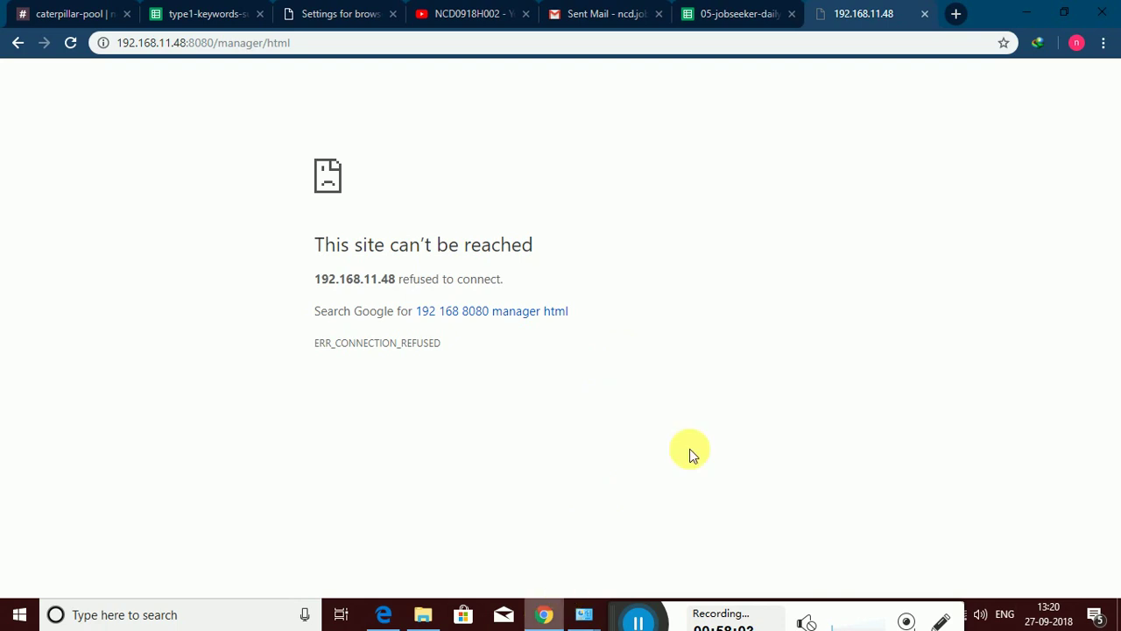
# Minimize the browser, terminal and VirtualBox windows to reveal the desktop
pyautogui.click(1026, 12)
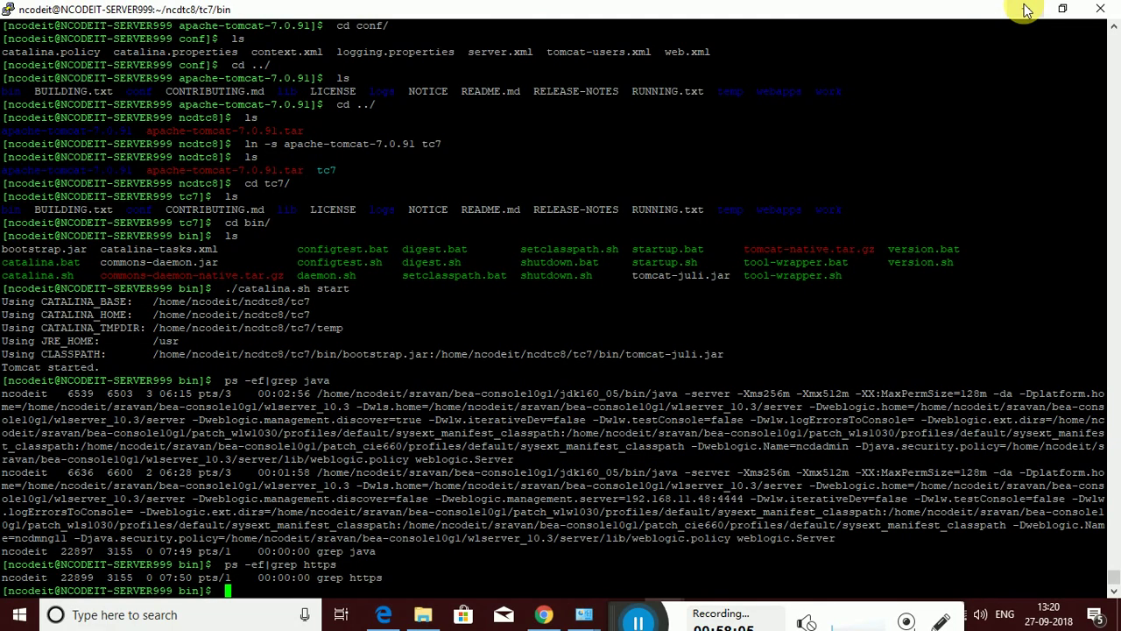
pyautogui.click(1026, 10)
pyautogui.click(1022, 12)
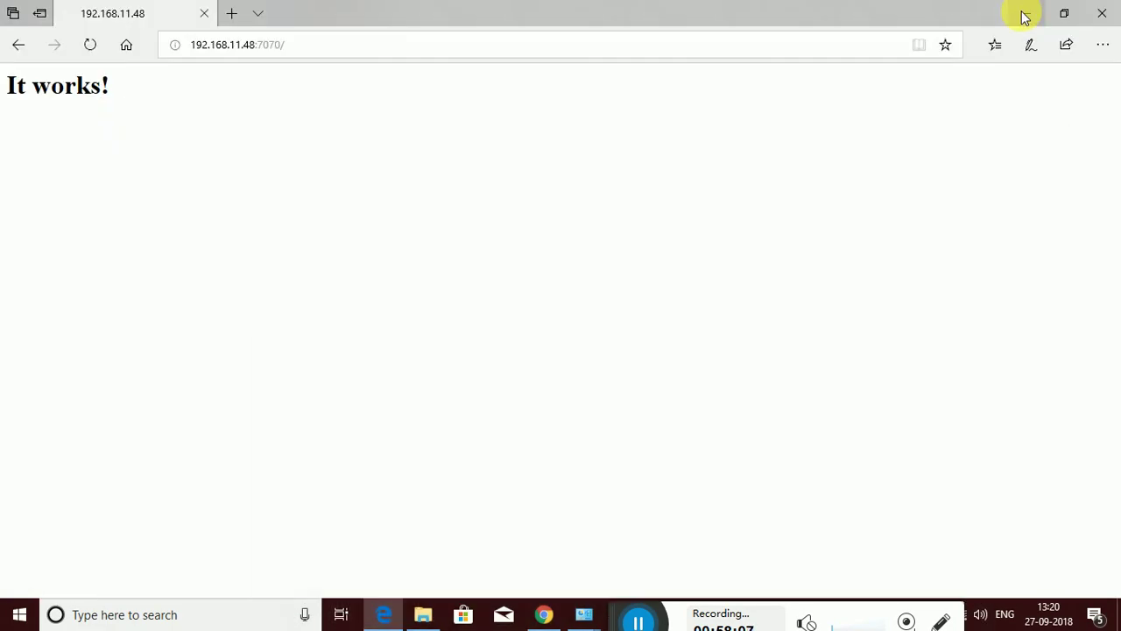
pyautogui.click(1023, 12)
pyautogui.click(1025, 10)
pyautogui.click(1024, 11)
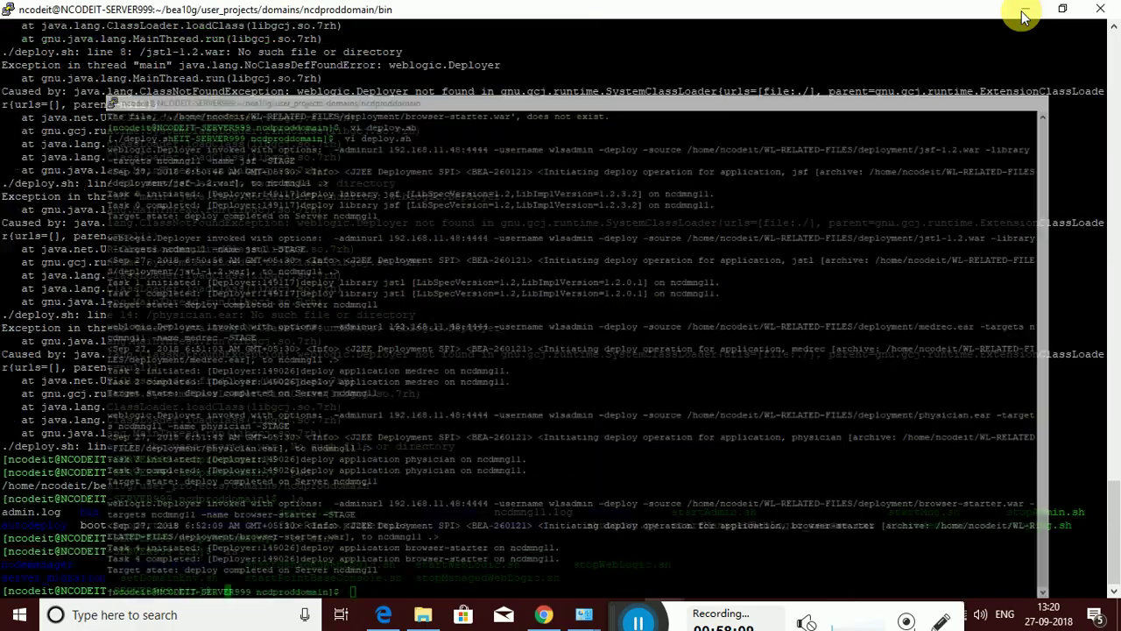
pyautogui.click(1023, 12)
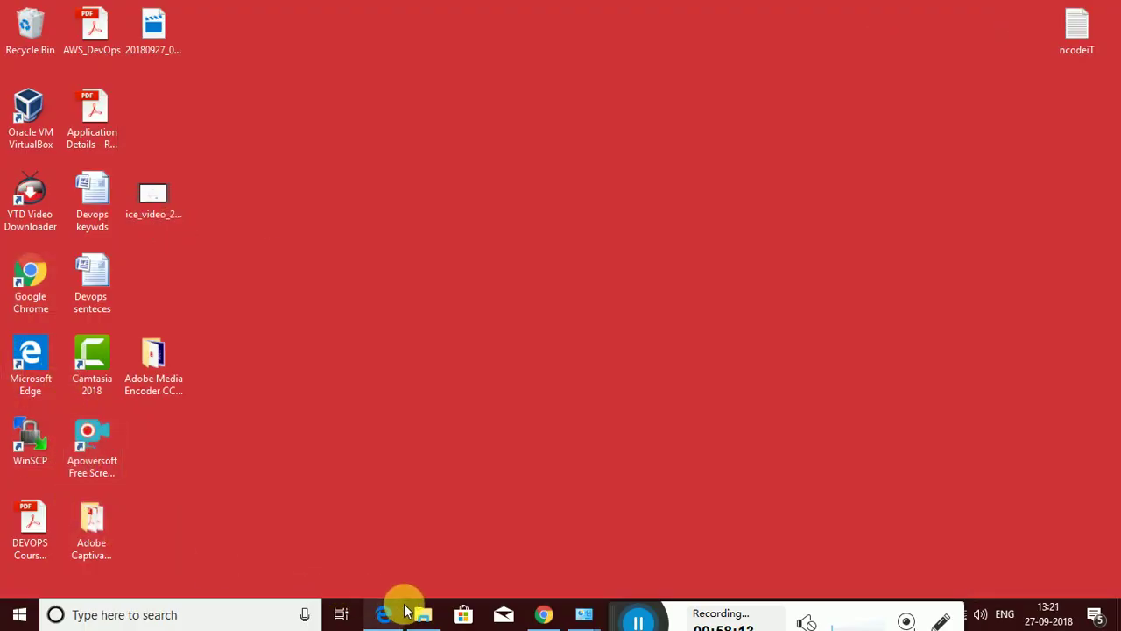
# Open E:\ncodeit\Pendrive\java path in Notepad, select the JAVA_HOME line, and return to PuTTY
pyautogui.moveTo(422, 619)
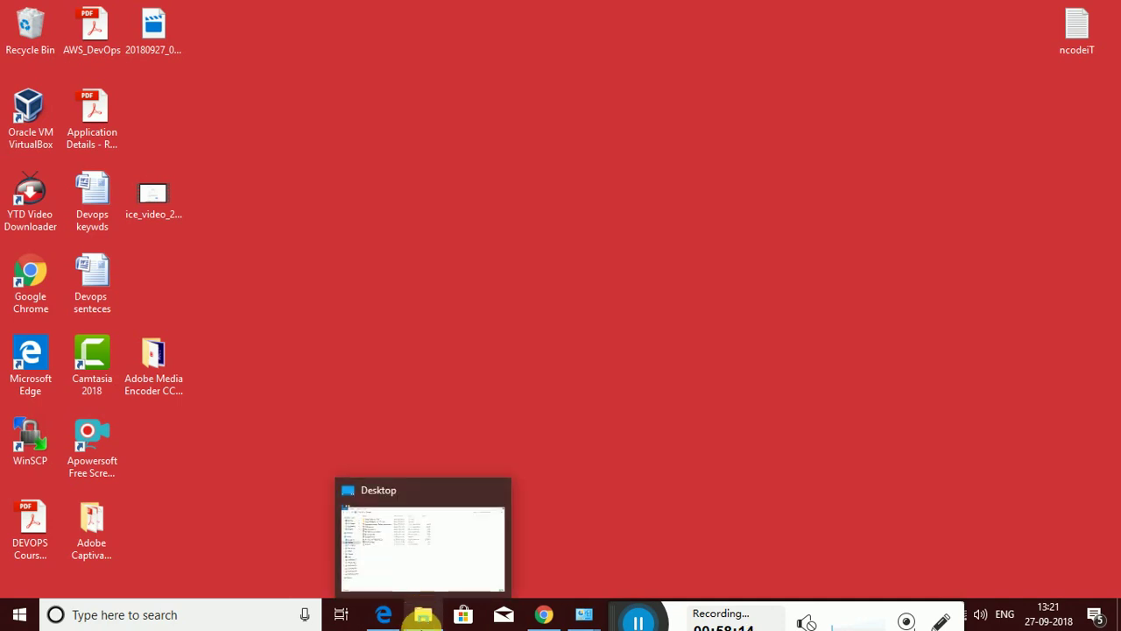
pyautogui.click(422, 619)
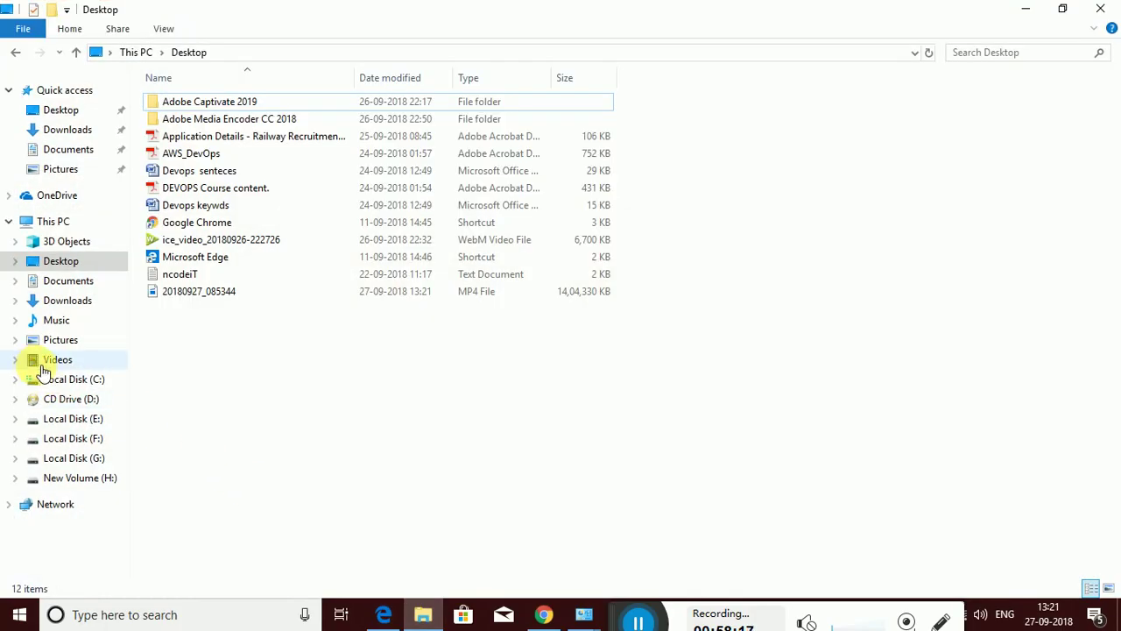
pyautogui.click(66, 418)
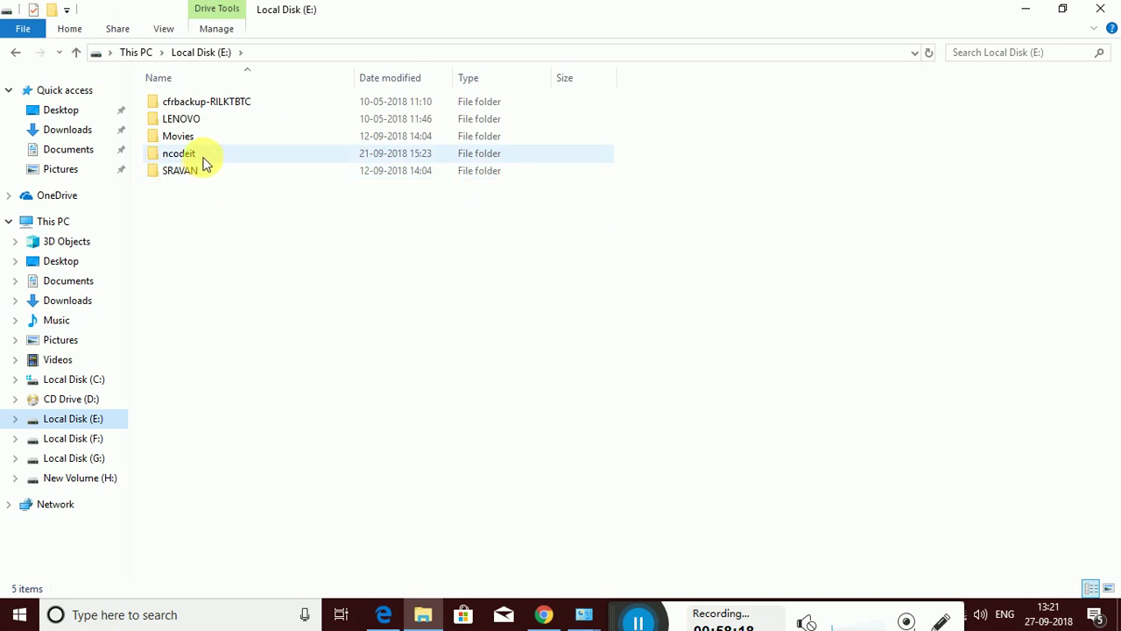
pyautogui.doubleClick(189, 155)
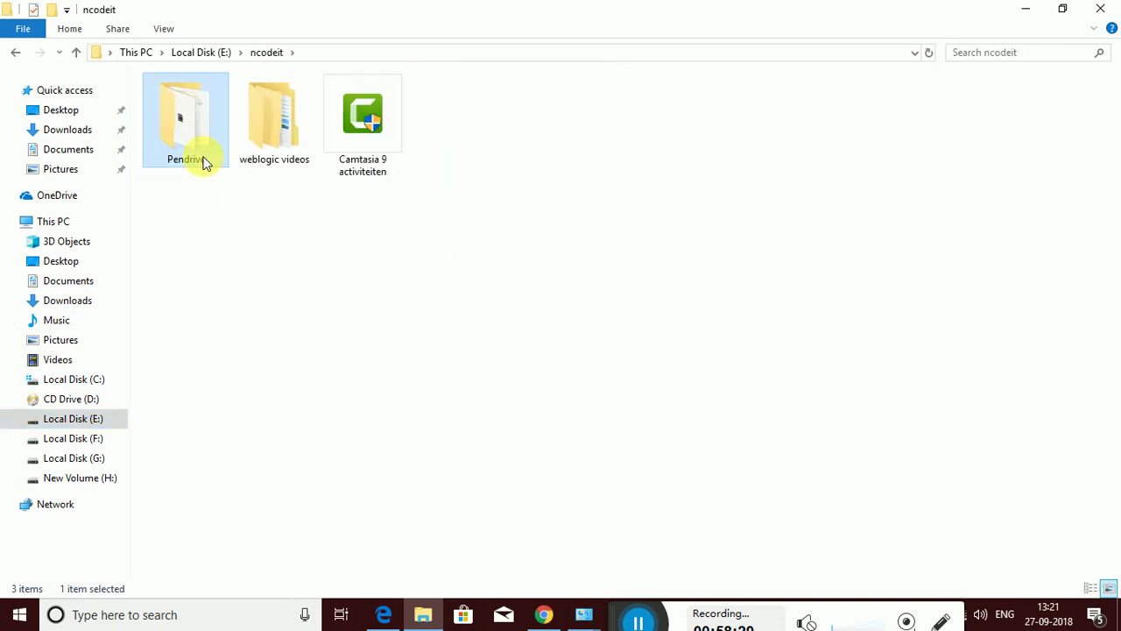
pyautogui.doubleClick(203, 164)
pyautogui.click(203, 158)
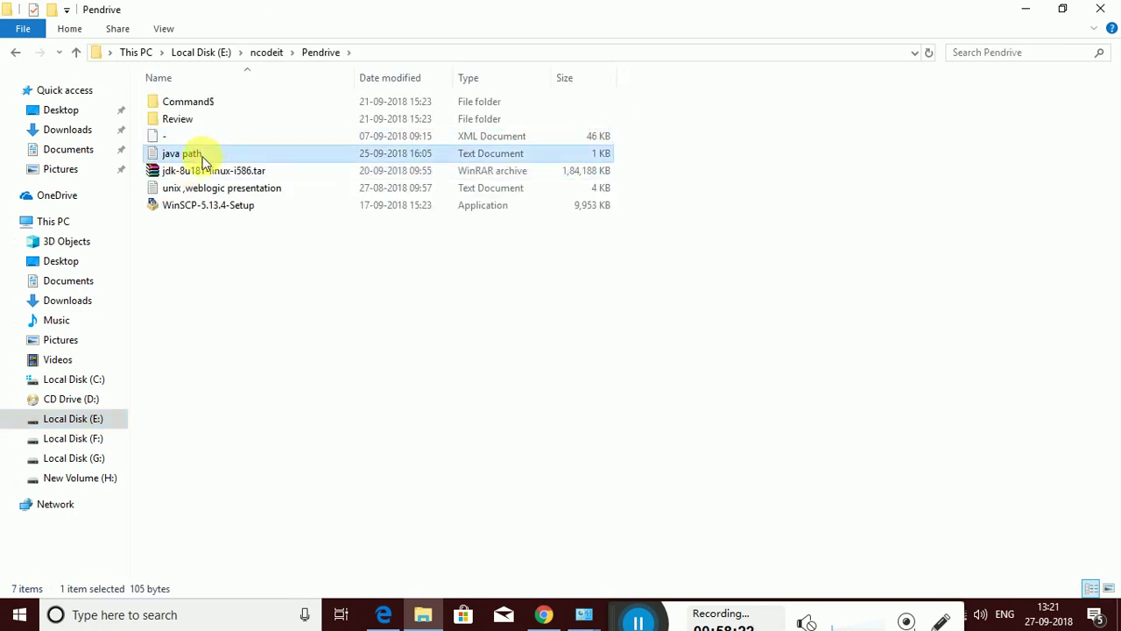
pyautogui.doubleClick(203, 158)
pyautogui.moveTo(453, 177); pyautogui.dragTo(142, 181)
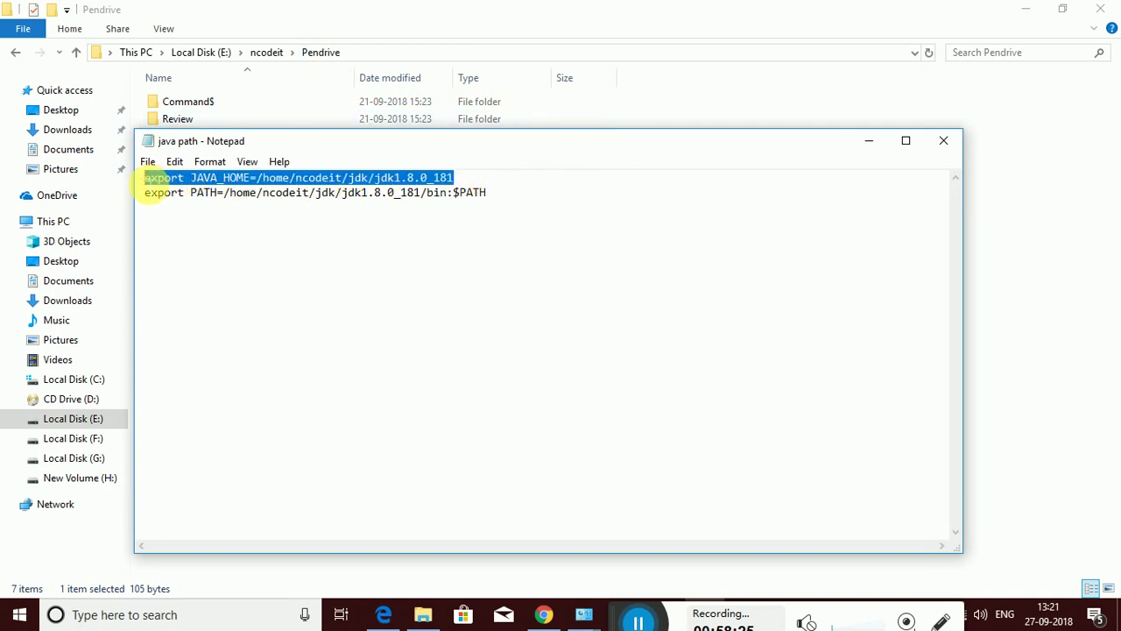
pyautogui.click(666, 614)
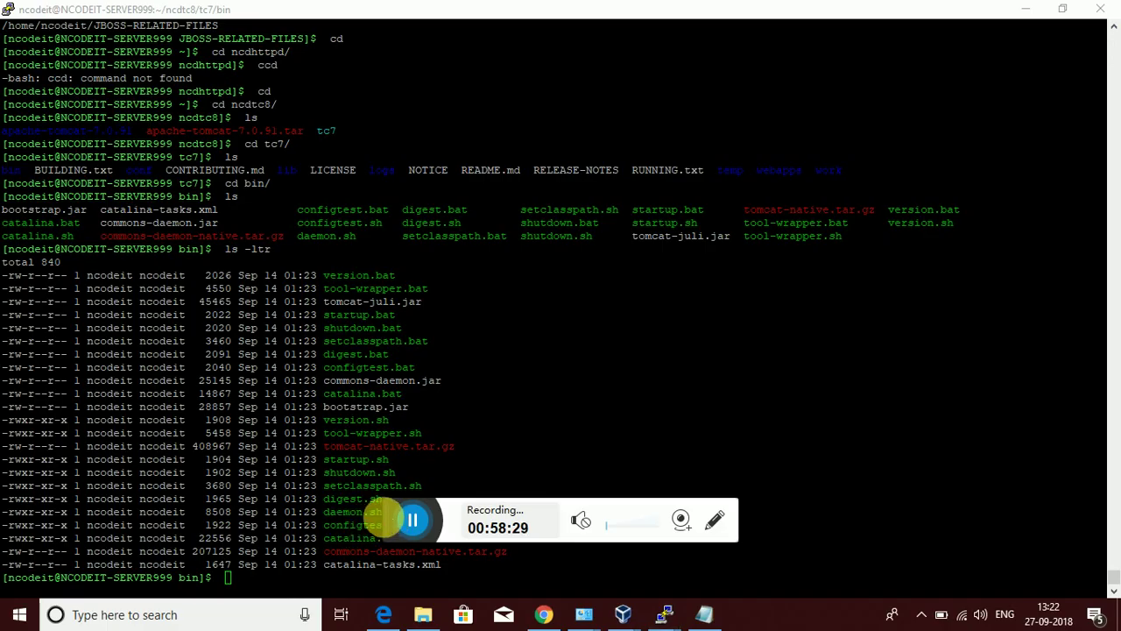
# In the java path notes, replace /home/ncodeit/jdk/ in the JAVA_HOME line with the JBOSS-RELATED-FILES path
pyautogui.moveTo(400, 521); pyautogui.dragTo(750, 608)
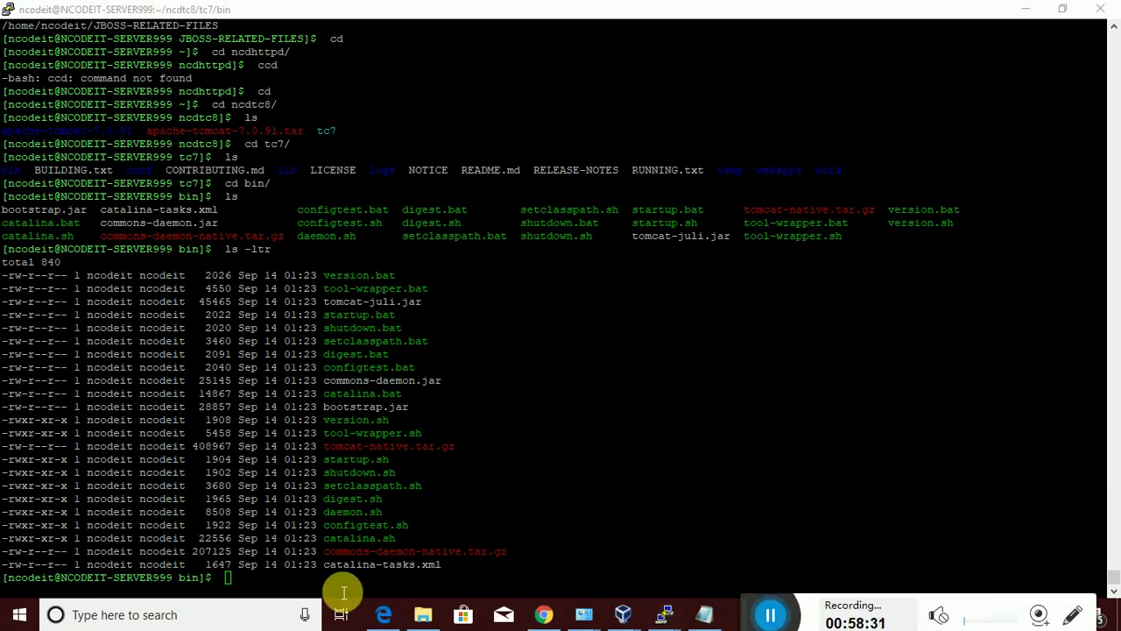
pyautogui.rightClick(268, 582)
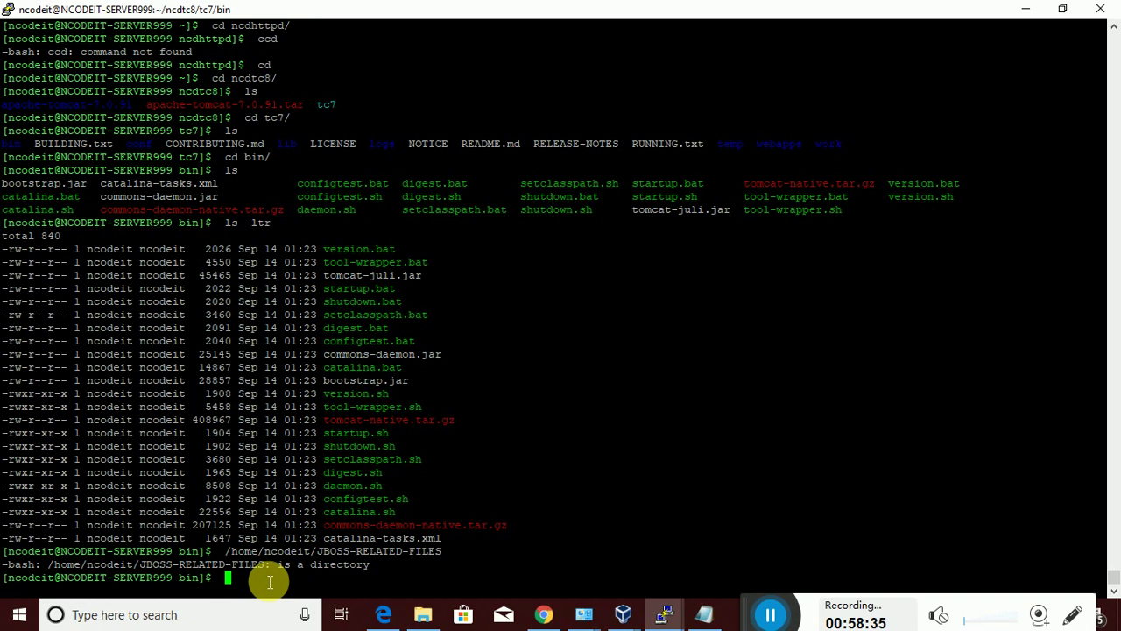
pyautogui.click(692, 618)
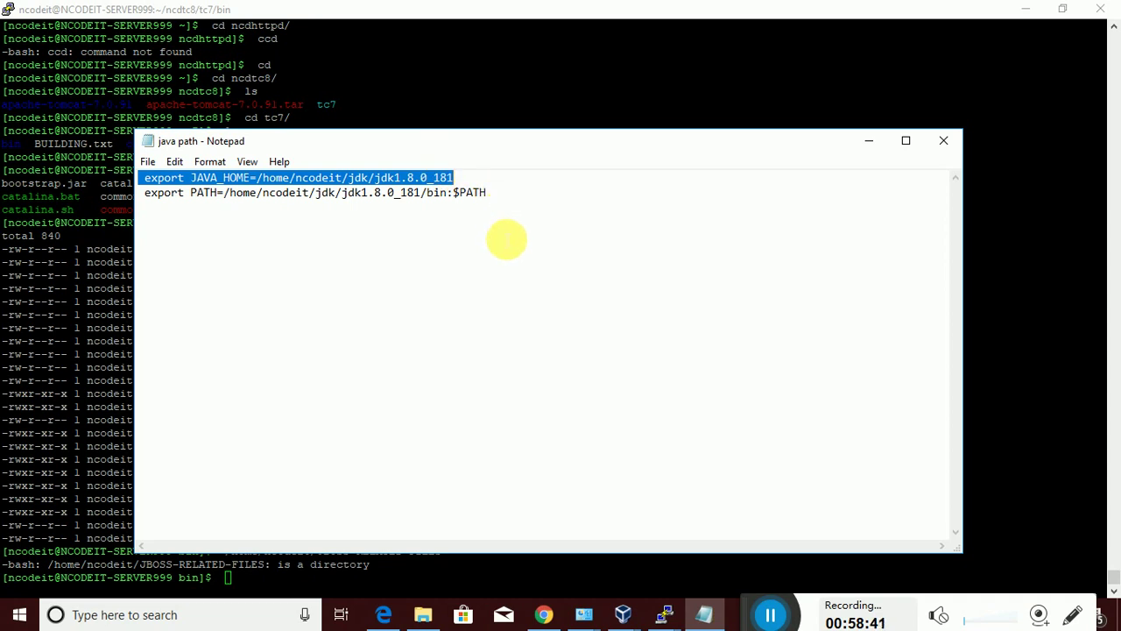
pyautogui.click(506, 240)
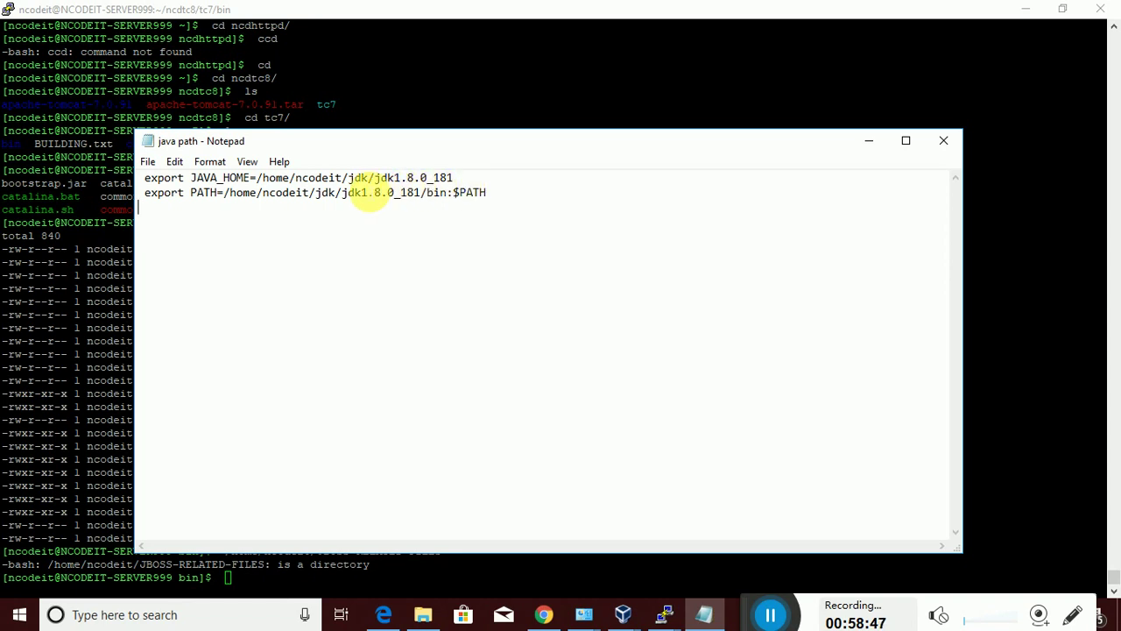
pyautogui.moveTo(375, 178); pyautogui.dragTo(261, 184)
pyautogui.rightClick(260, 184)
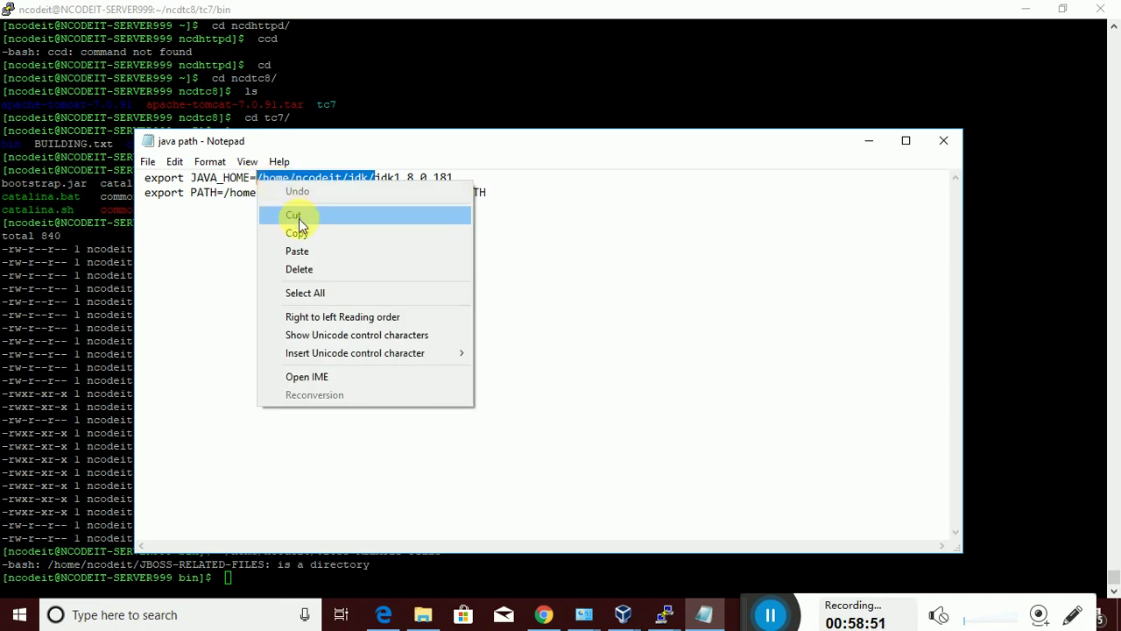
pyautogui.click(308, 250)
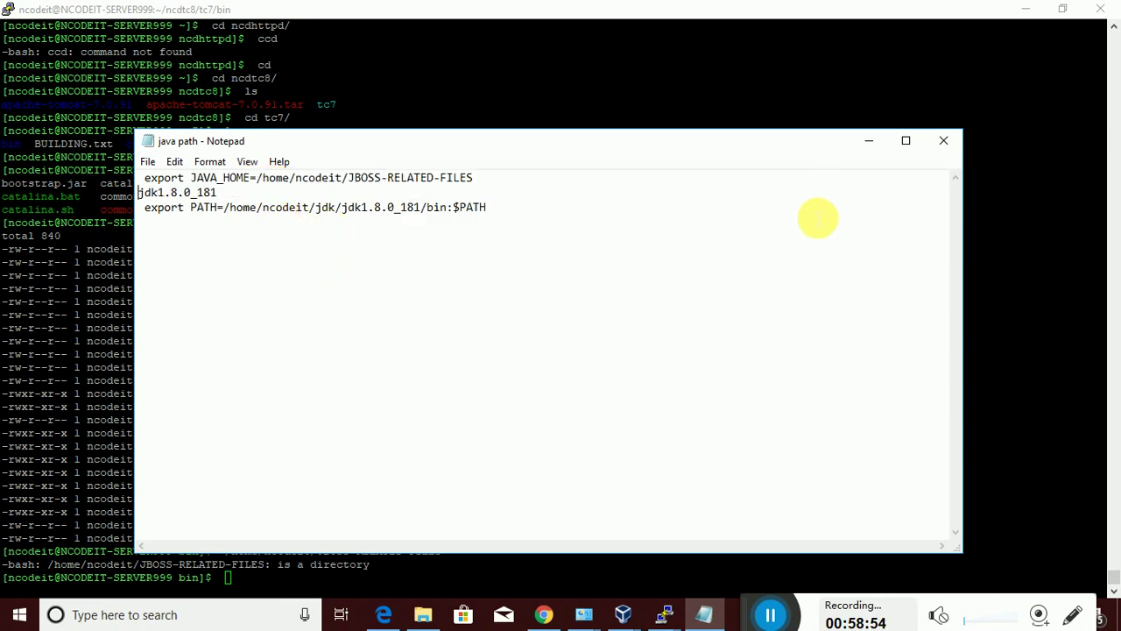
# Paste the JDK folder path at the PuTTY prompt and run it to check it
pyautogui.click(799, 620)
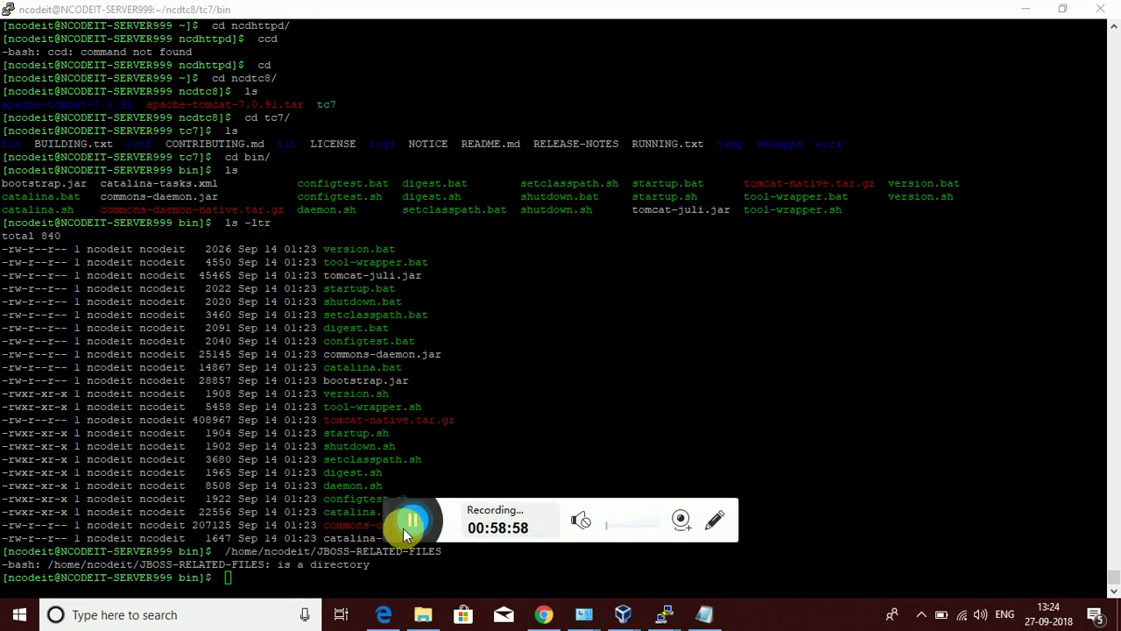
pyautogui.moveTo(395, 531); pyautogui.dragTo(792, 620)
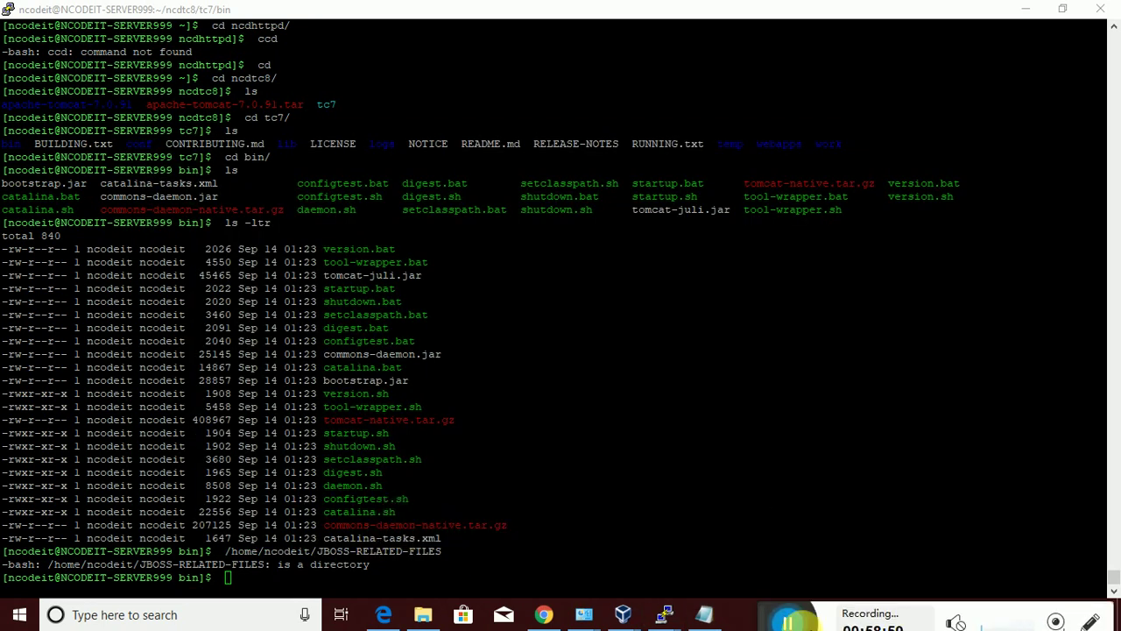
pyautogui.rightClick(230, 578)
pyautogui.press('Return')
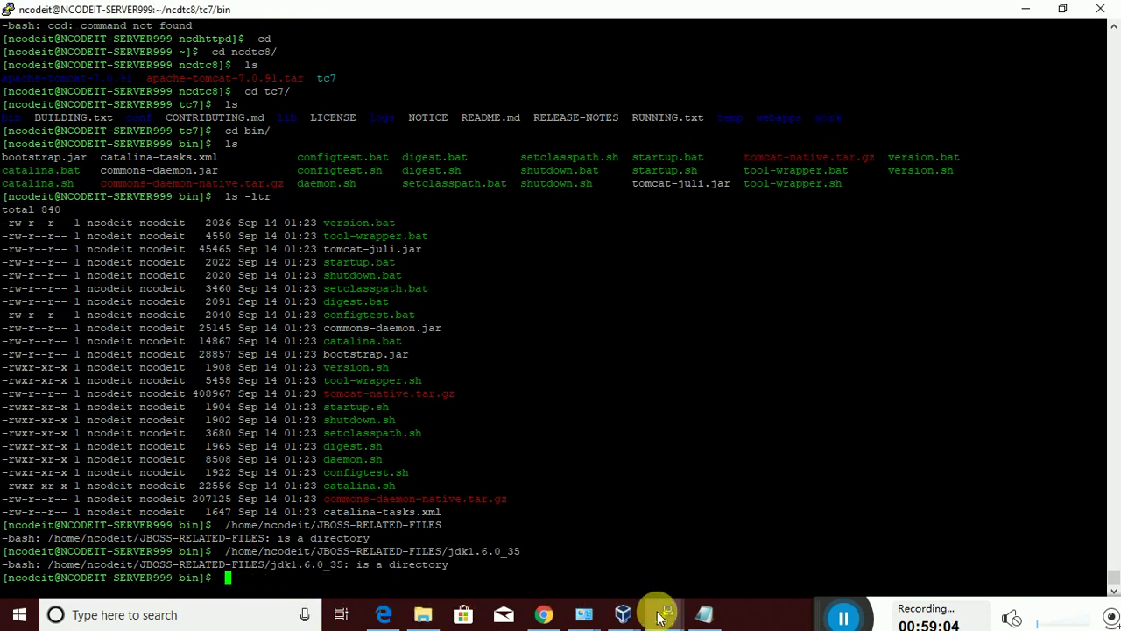
# Copy the export JAVA_HOME line from the notes and run it in PuTTY
pyautogui.click(699, 613)
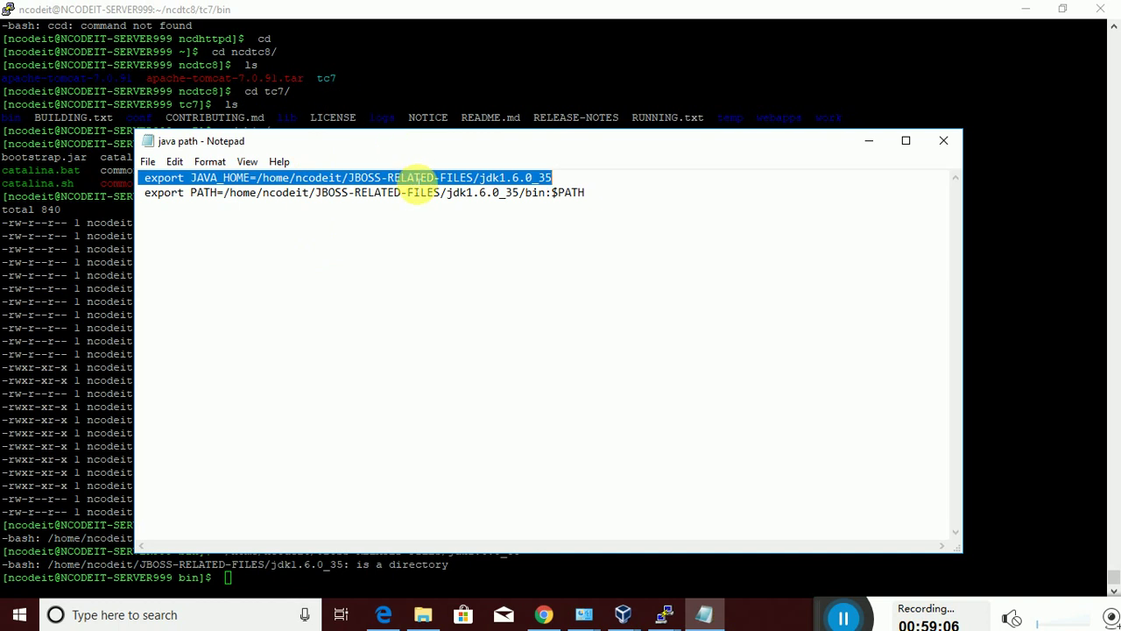
pyautogui.rightClick(418, 177)
pyautogui.click(447, 230)
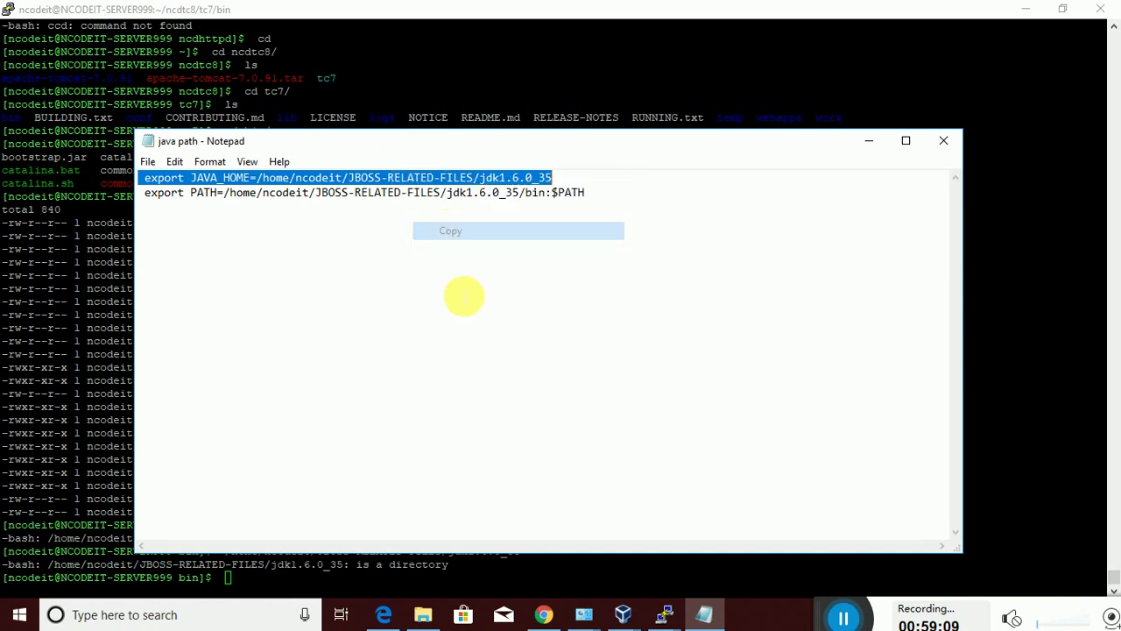
pyautogui.rightClick(298, 581)
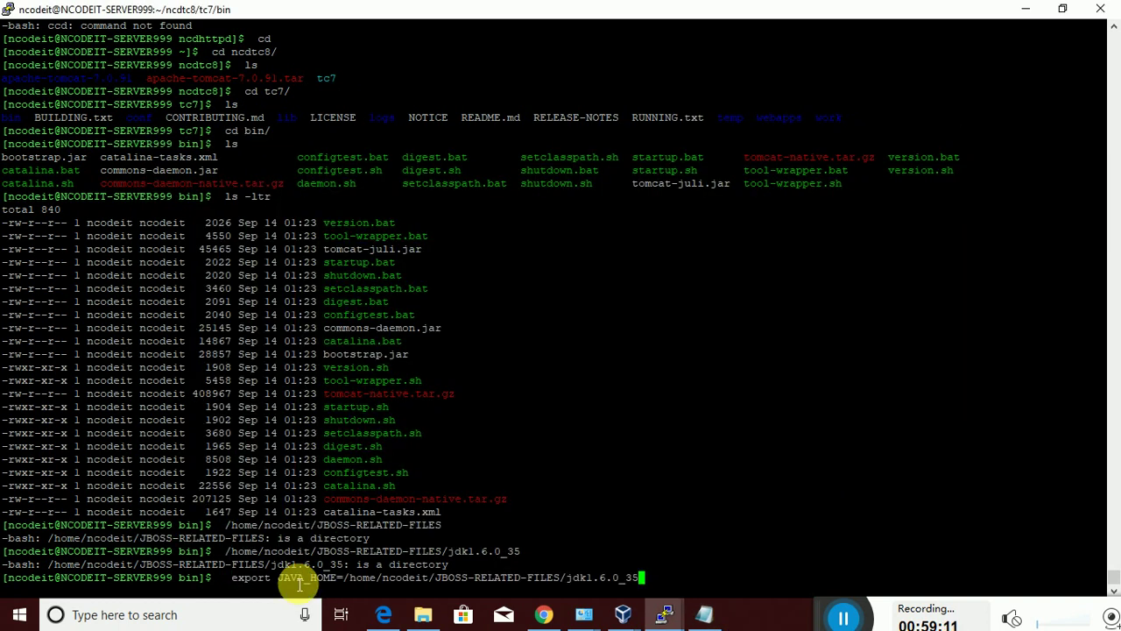
pyautogui.press('Return')
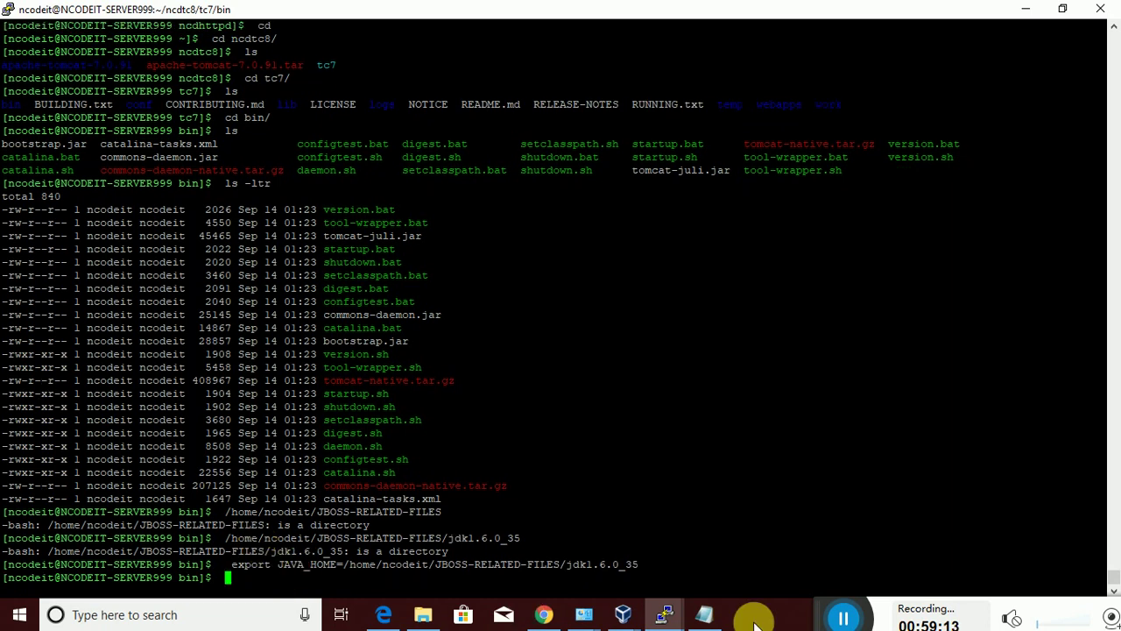
# Select the export PATH line in the java path notes
pyautogui.click(705, 614)
pyautogui.click(595, 203)
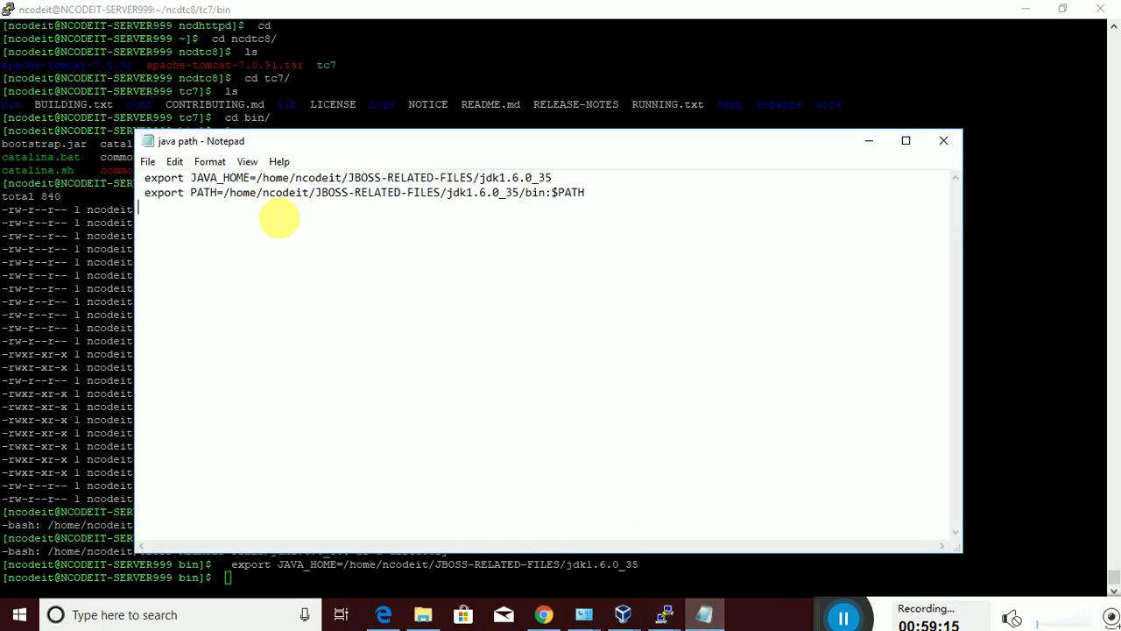
pyautogui.keyDown('shift'); pyautogui.click(137, 196); pyautogui.keyUp('shift')
pyautogui.rightClick(209, 201)
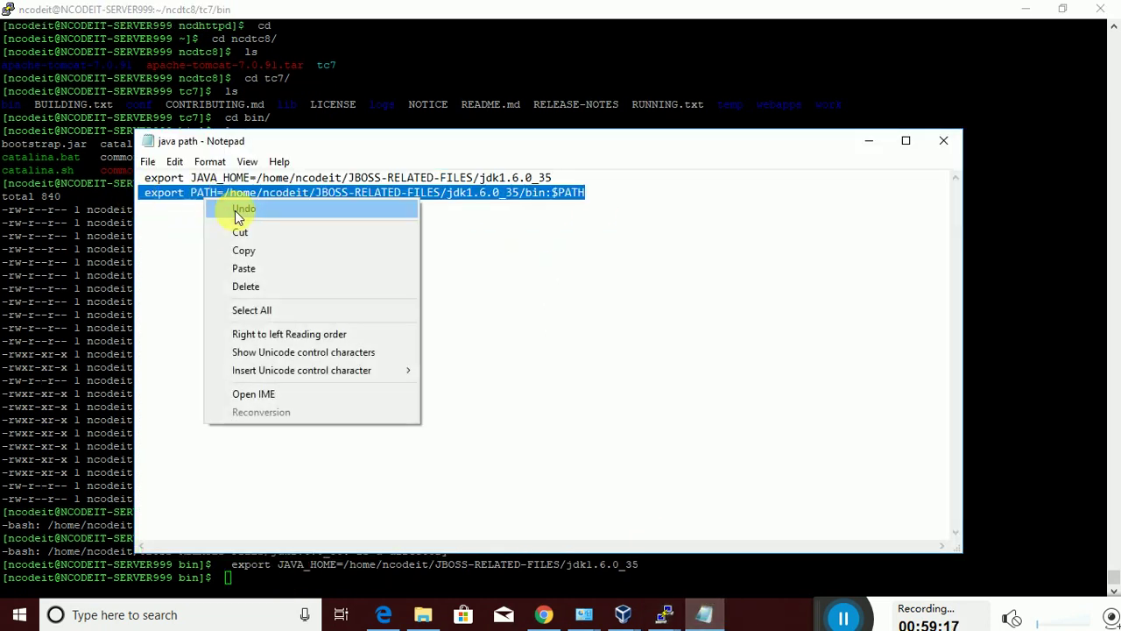
# Paste the export PATH line into PuTTY and run it to add the jdk1.6.0_35 bin folder
pyautogui.click(252, 251)
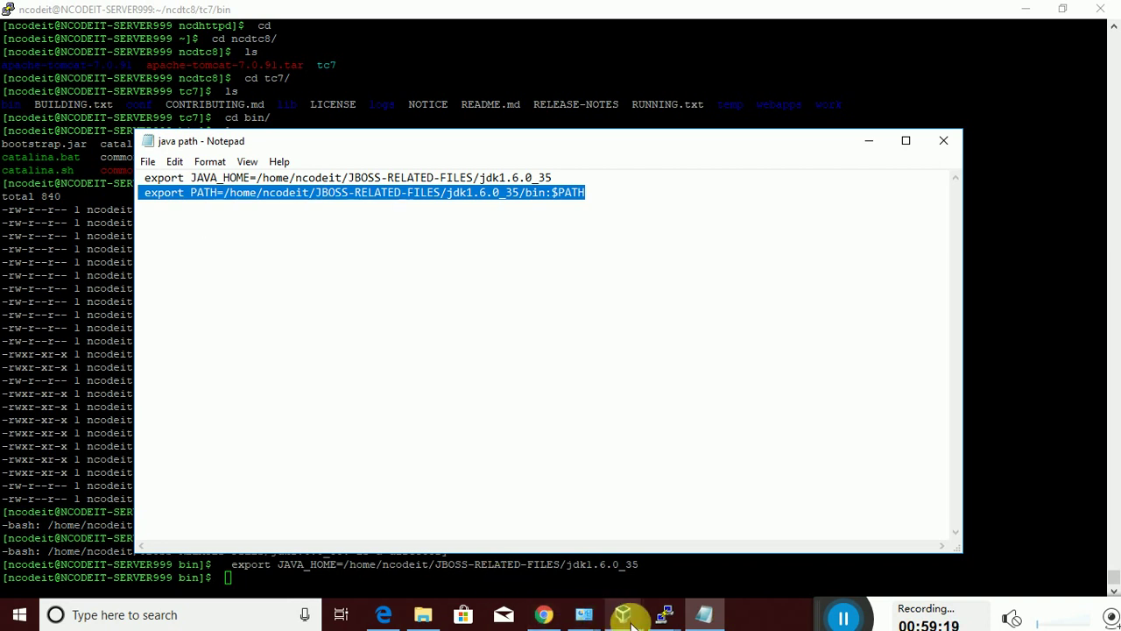
pyautogui.click(618, 590)
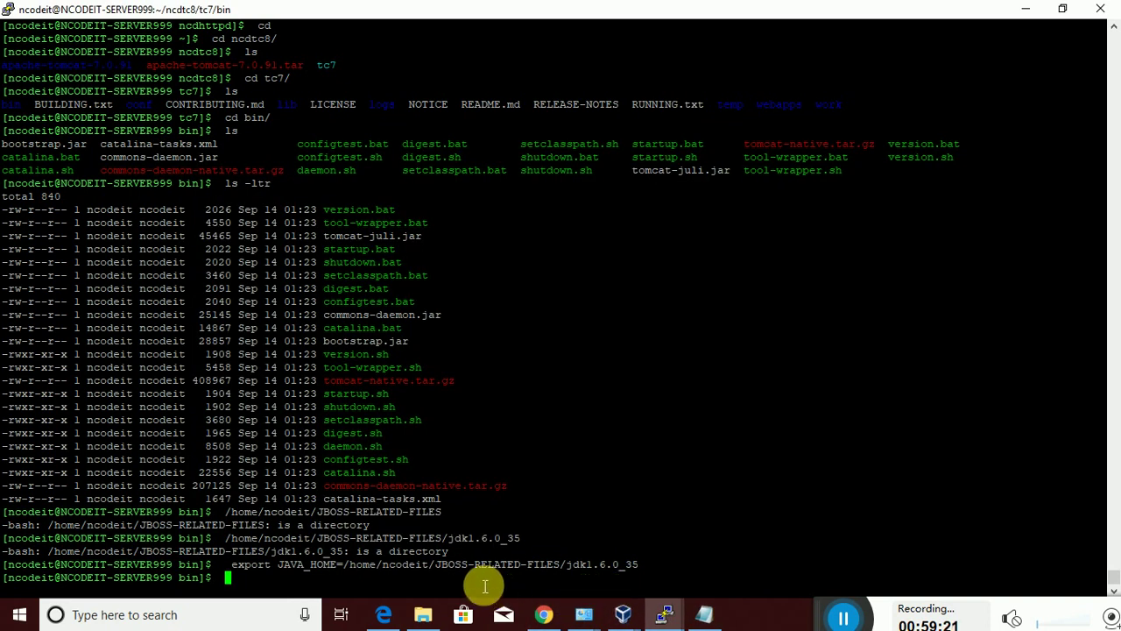
pyautogui.rightClick(482, 587)
pyautogui.press('Return')
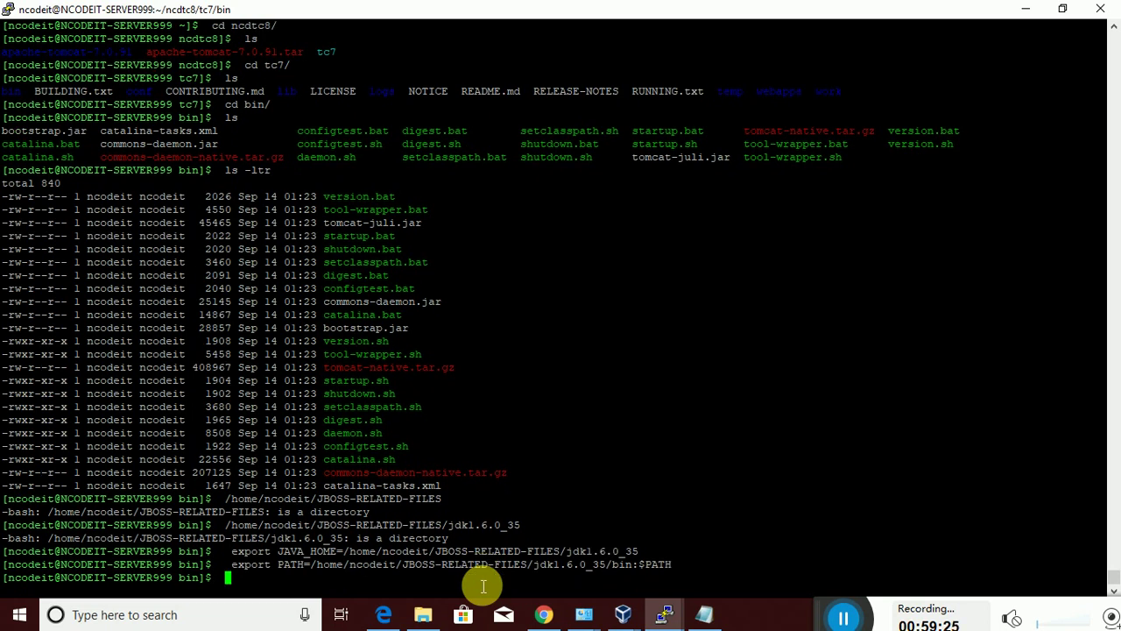
# Run ./catalina.sh start so Tomcat reports it has started
pyautogui.write('./catalina.sh start')
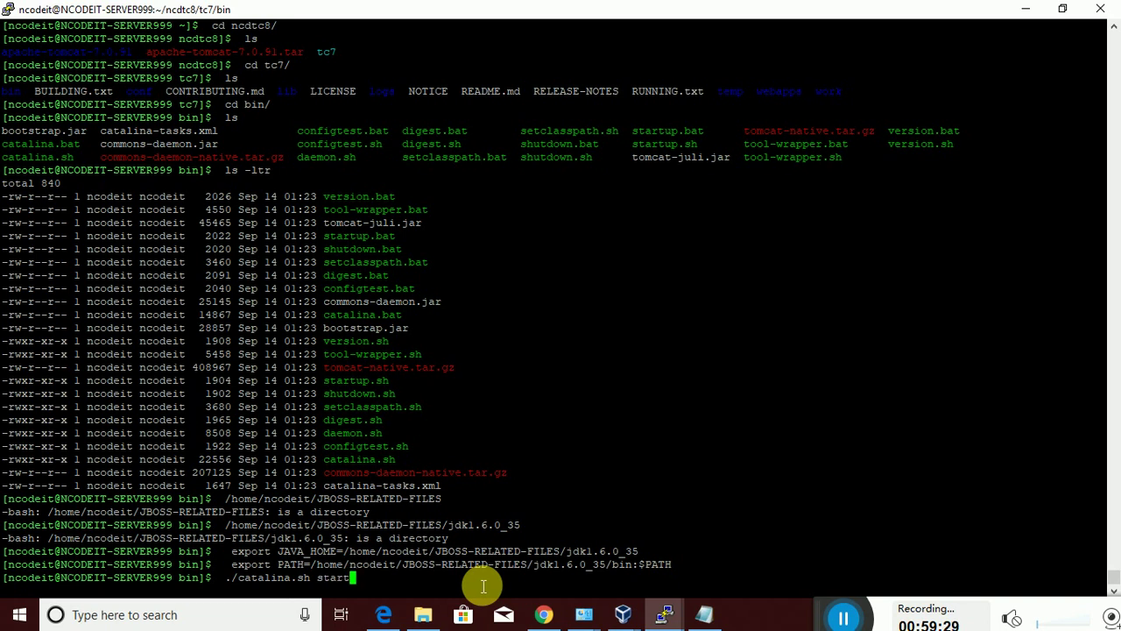
pyautogui.press('Return')
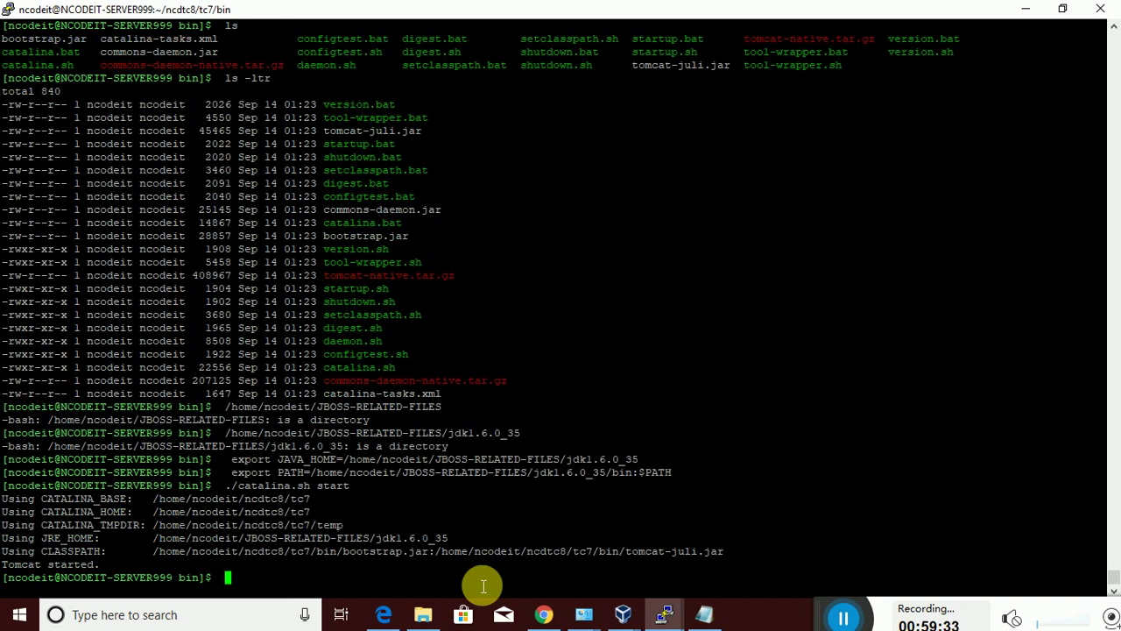
pyautogui.click(542, 614)
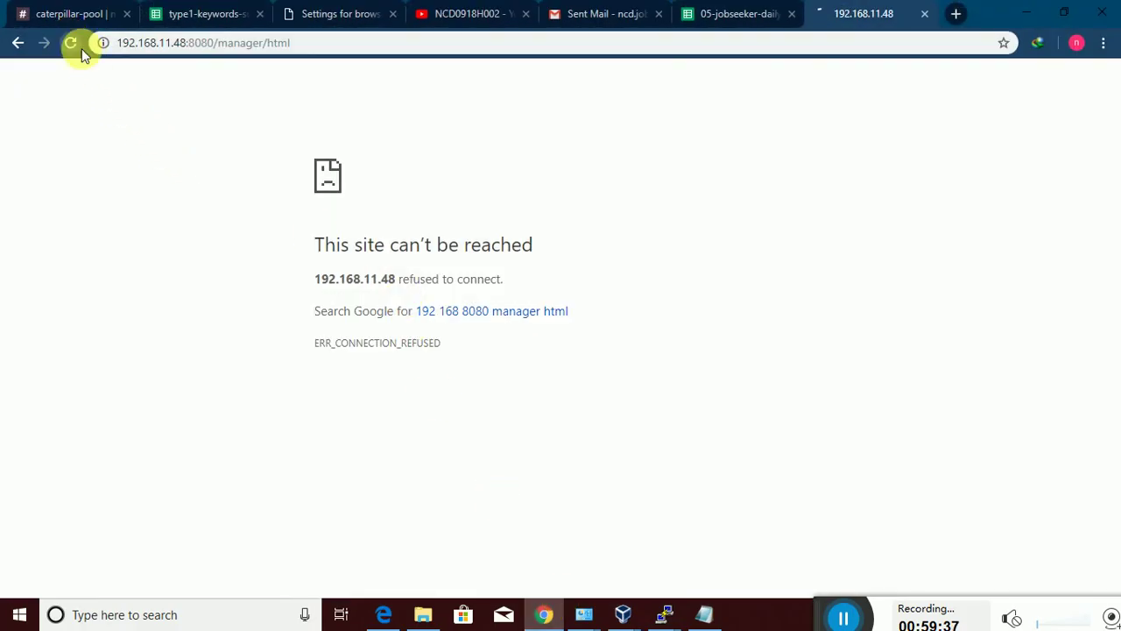
# Reload 192.168.11.48:8080/manager/html in Chrome to bring up the Sign in prompt
pyautogui.click(71, 43)
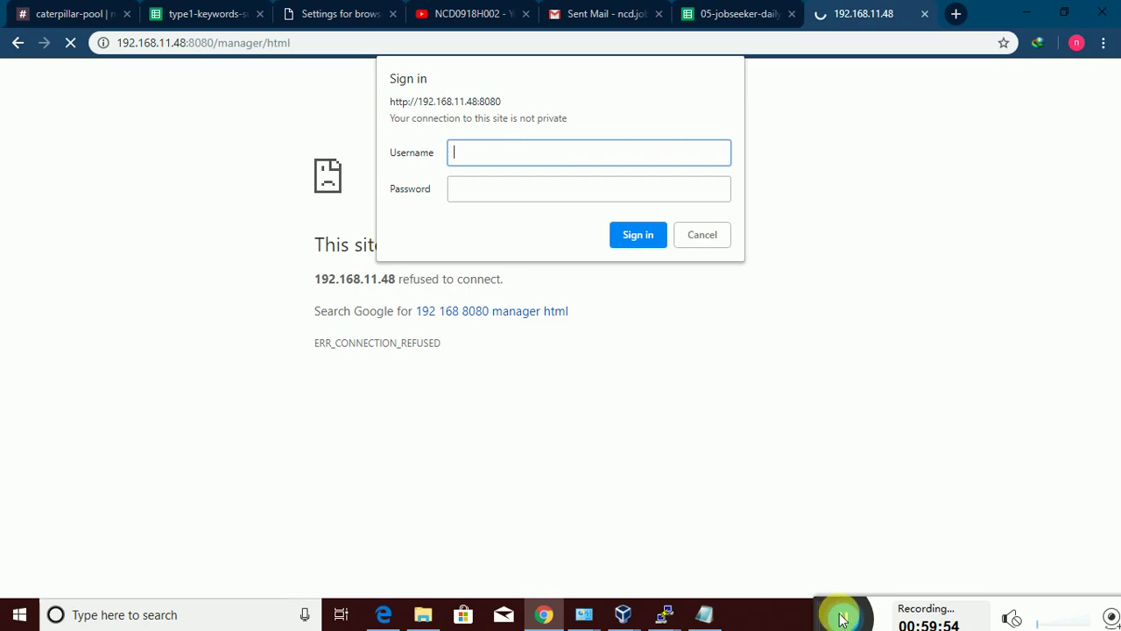
pyautogui.click(843, 619)
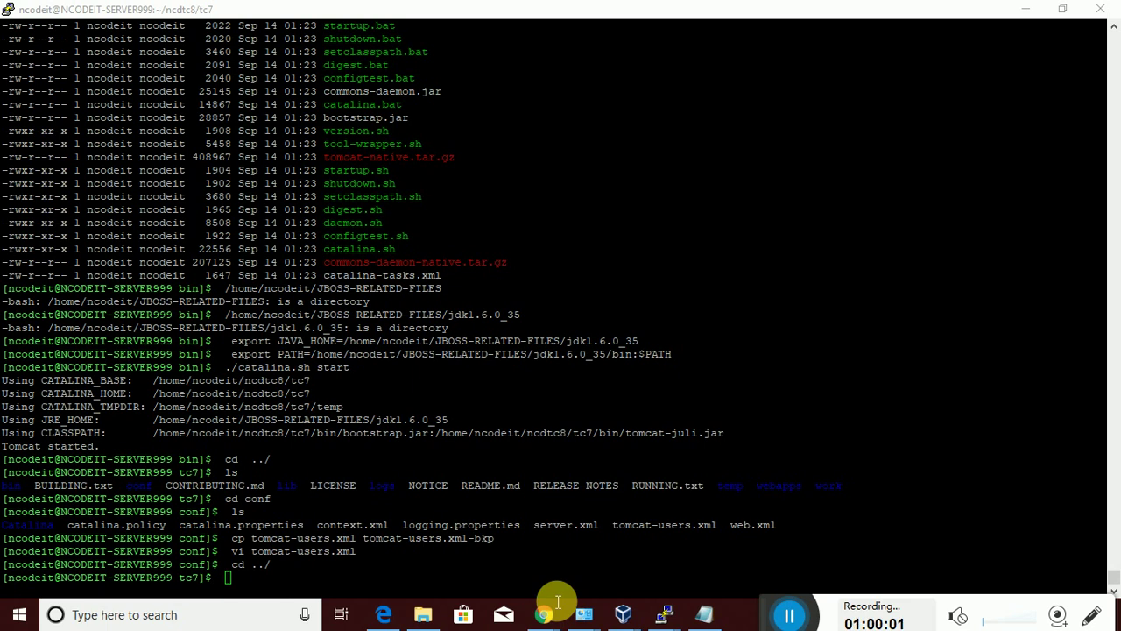
# Move into the tc7 bin folder, listing the directory contents along the way
pyautogui.click(527, 582)
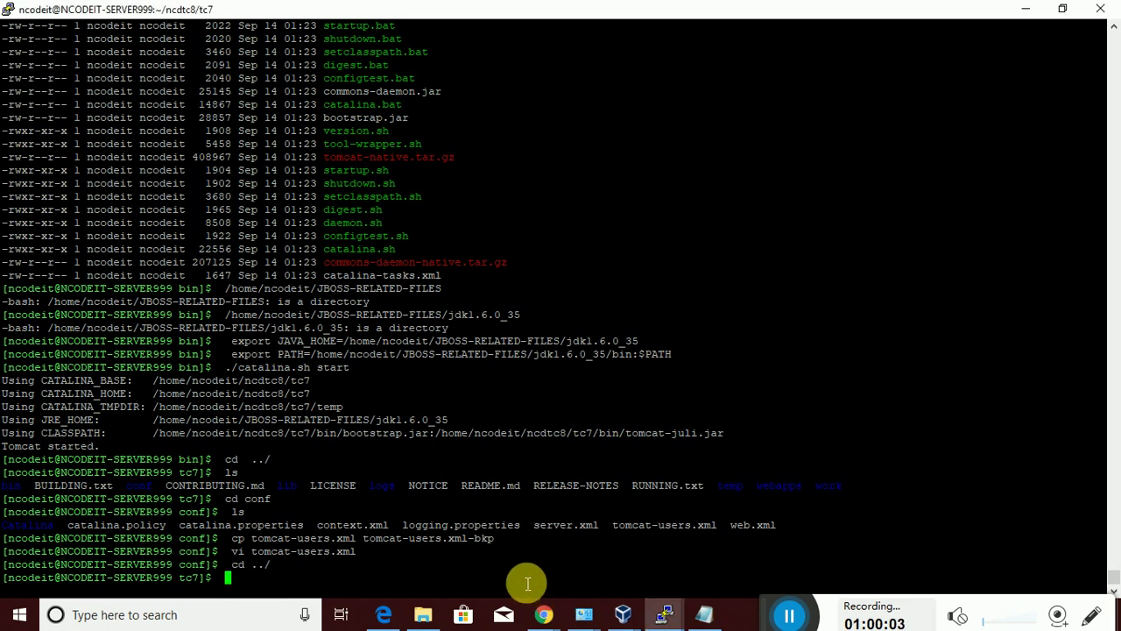
pyautogui.write('ls')
pyautogui.press('Return')
pyautogui.write('c')
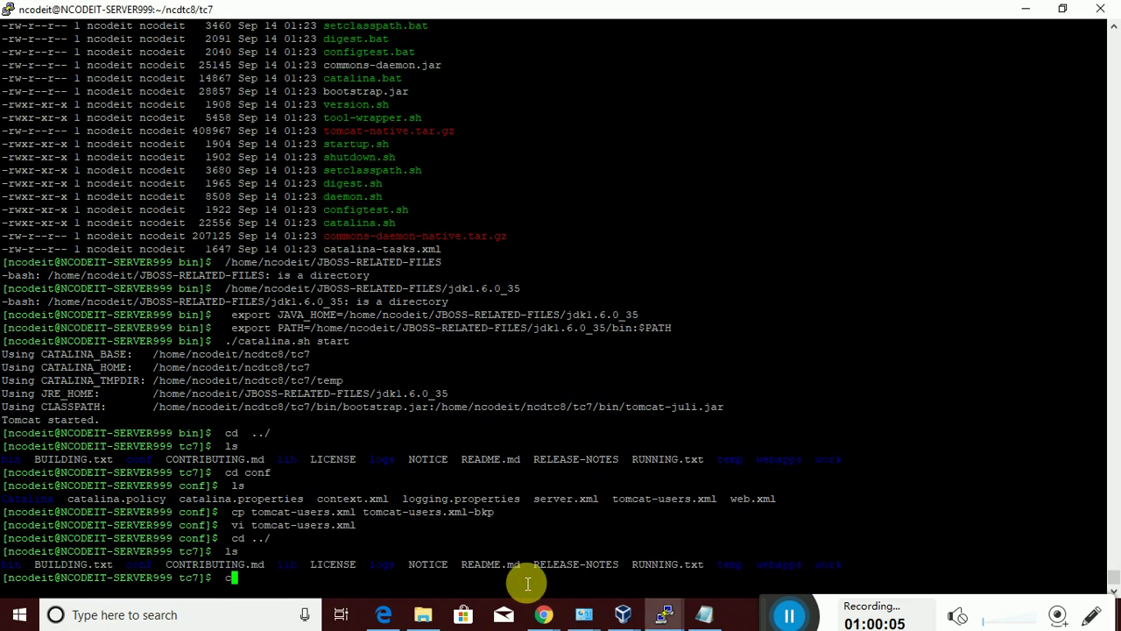
pyautogui.write('d bin/')
pyautogui.press('Return')
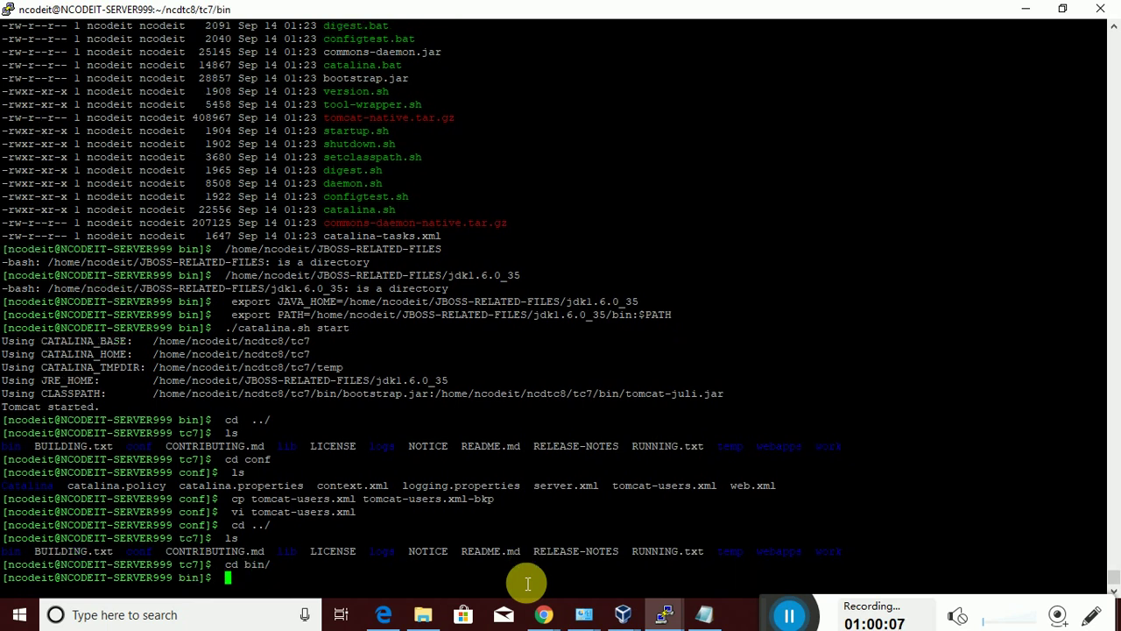
pyautogui.write('ls')
pyautogui.press('Return')
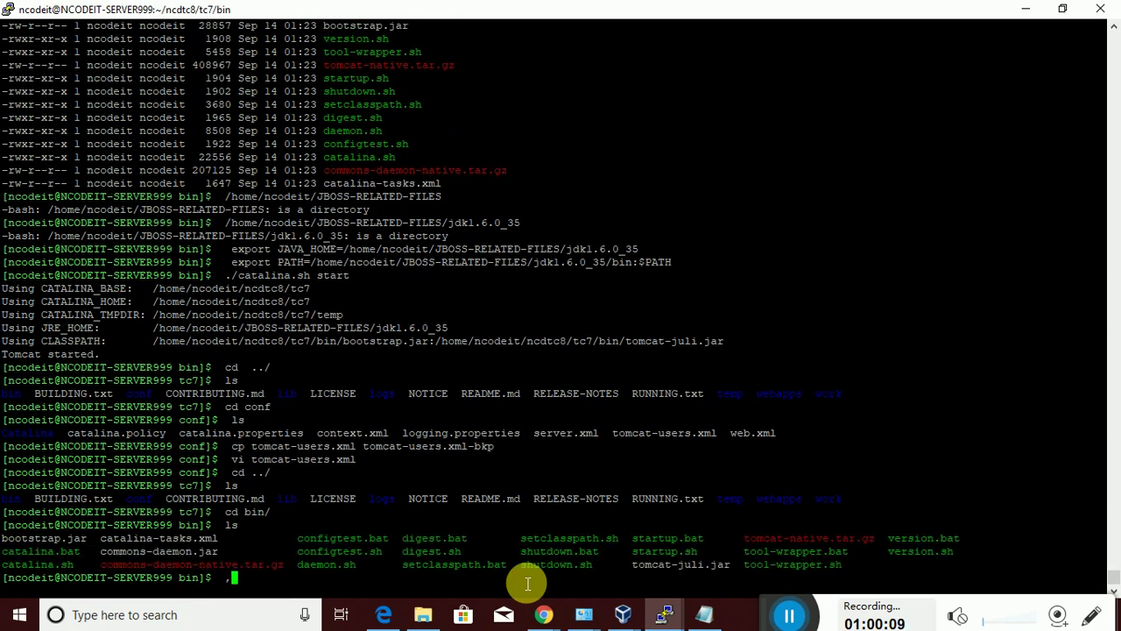
# Run ./catalina.sh start and verify the Tomcat java process with ps -ef|grep java
pyautogui.write('./catalina.sh ')
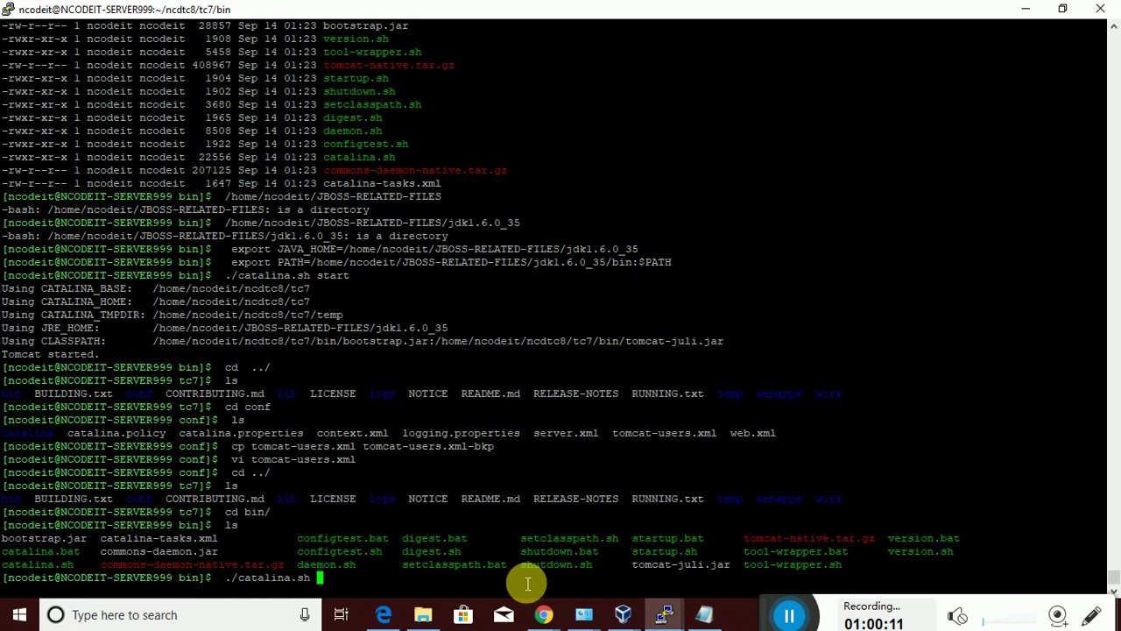
pyautogui.write('start')
pyautogui.press('Return')
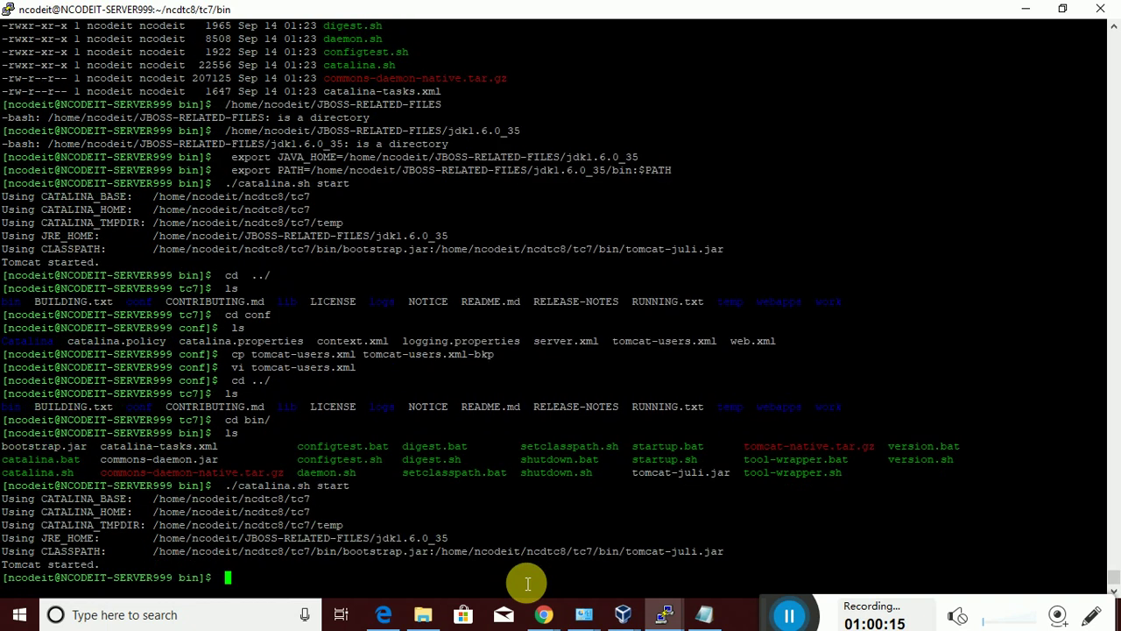
pyautogui.write('ps -ef|grep')
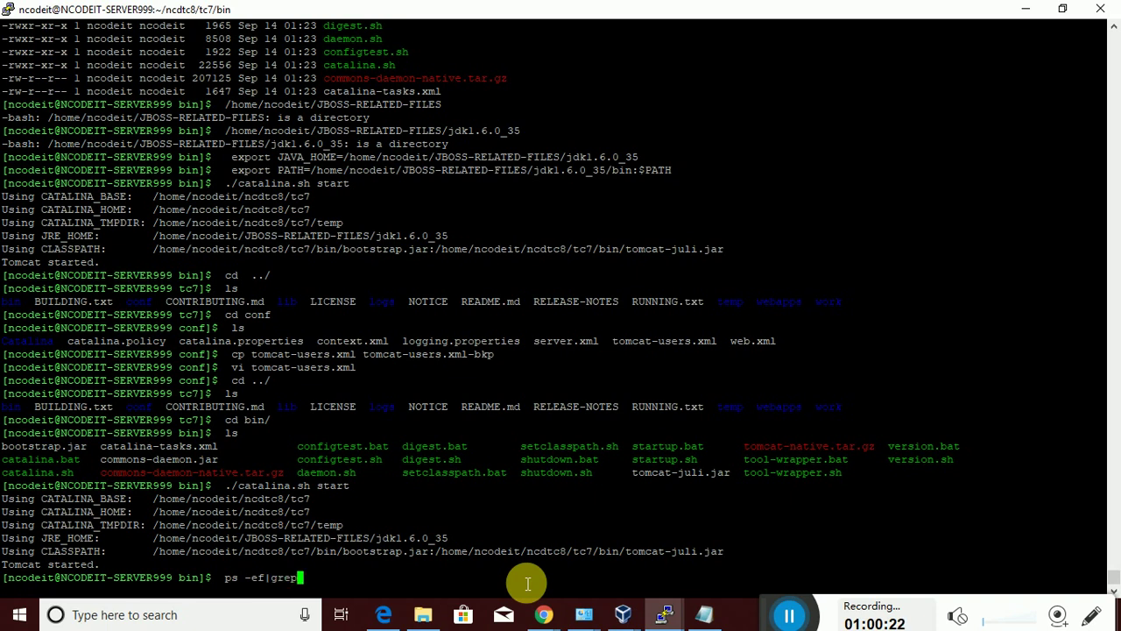
pyautogui.write(' java')
pyautogui.press('Return')
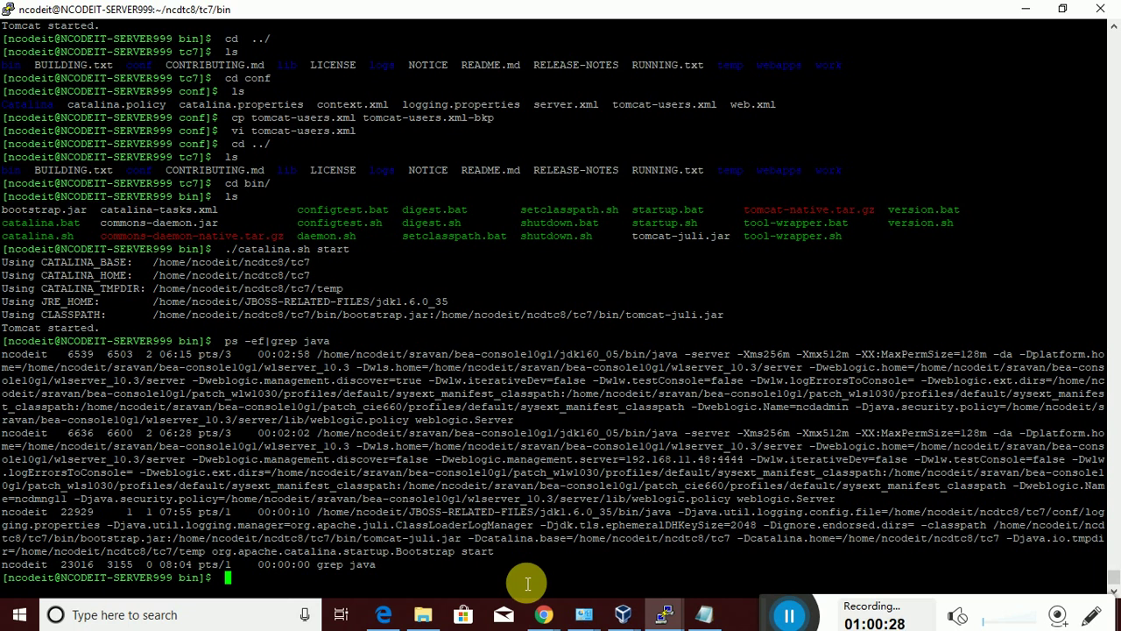
# Bring Chrome forward and submit the manager username and password at the Sign in prompt
pyautogui.click(541, 612)
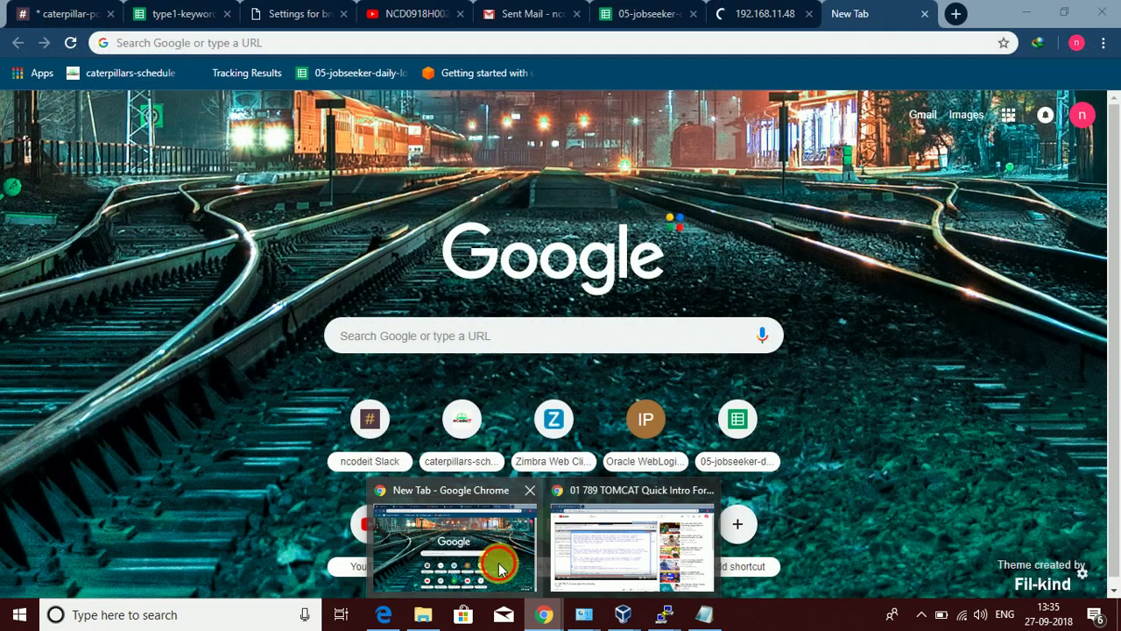
pyautogui.click(501, 560)
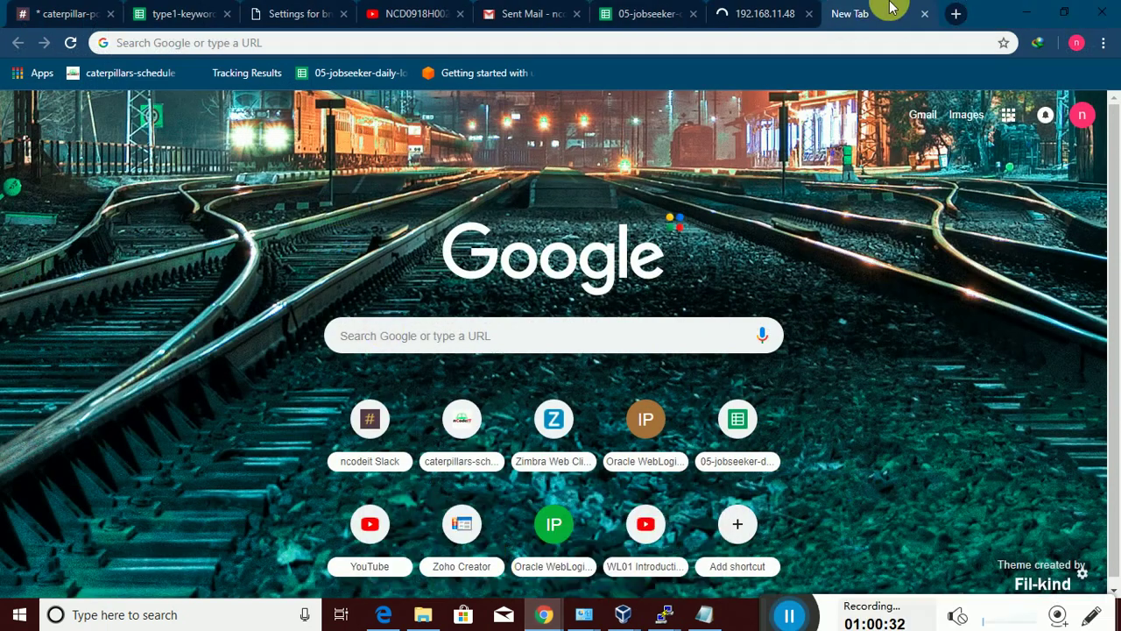
pyautogui.click(755, 15)
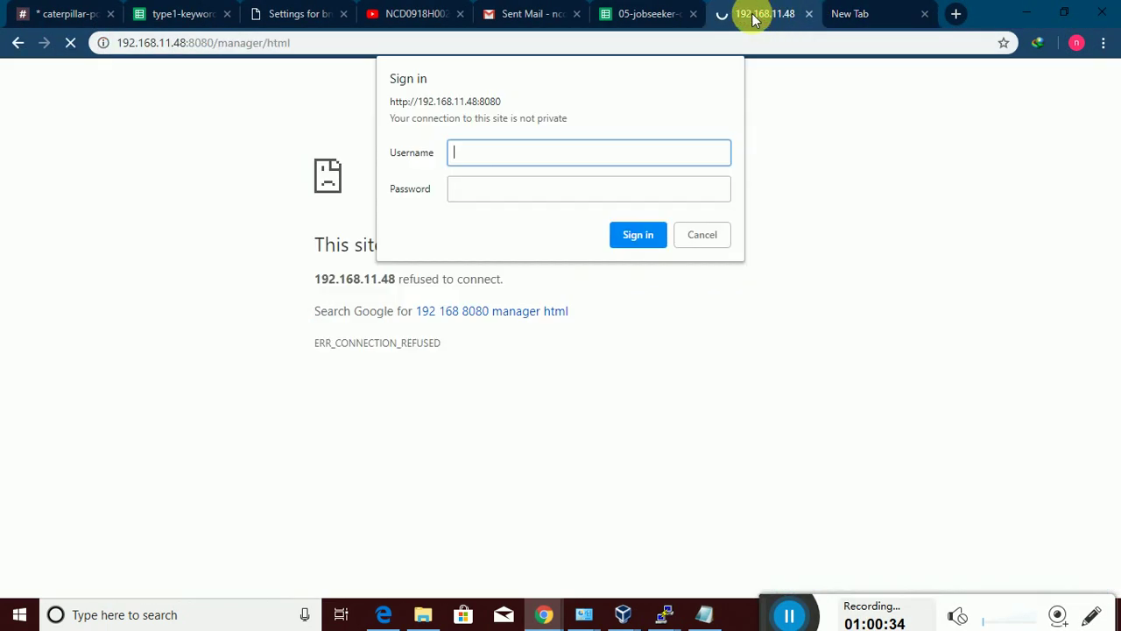
pyautogui.write('n')
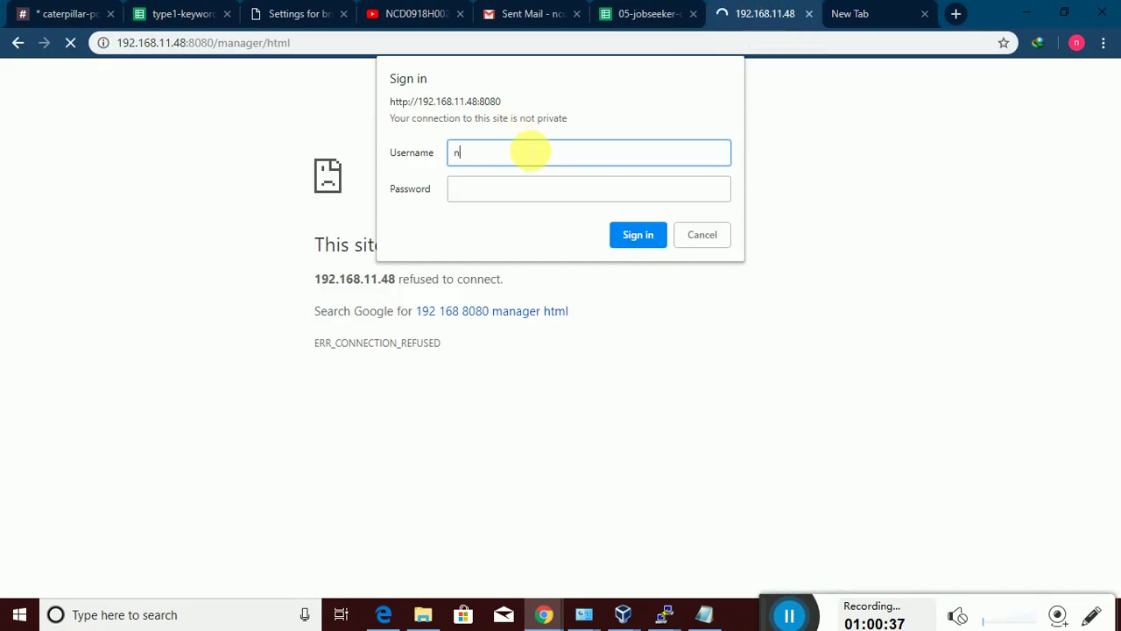
pyautogui.write('codeit')
pyautogui.press('Tab')
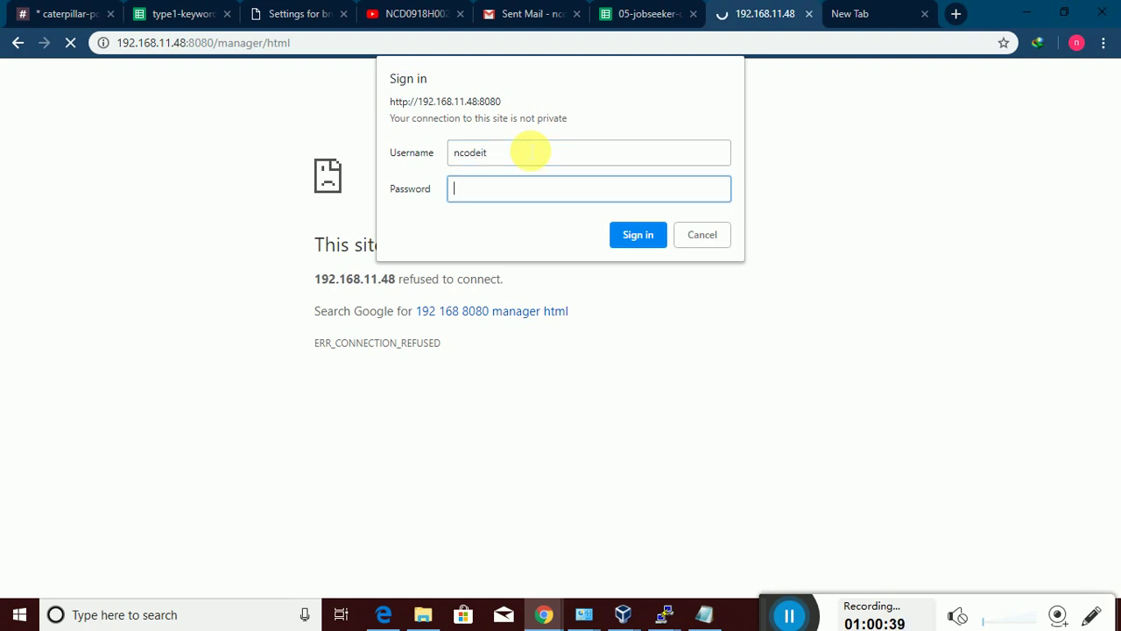
pyautogui.write('•••••••')
pyautogui.press('Return')
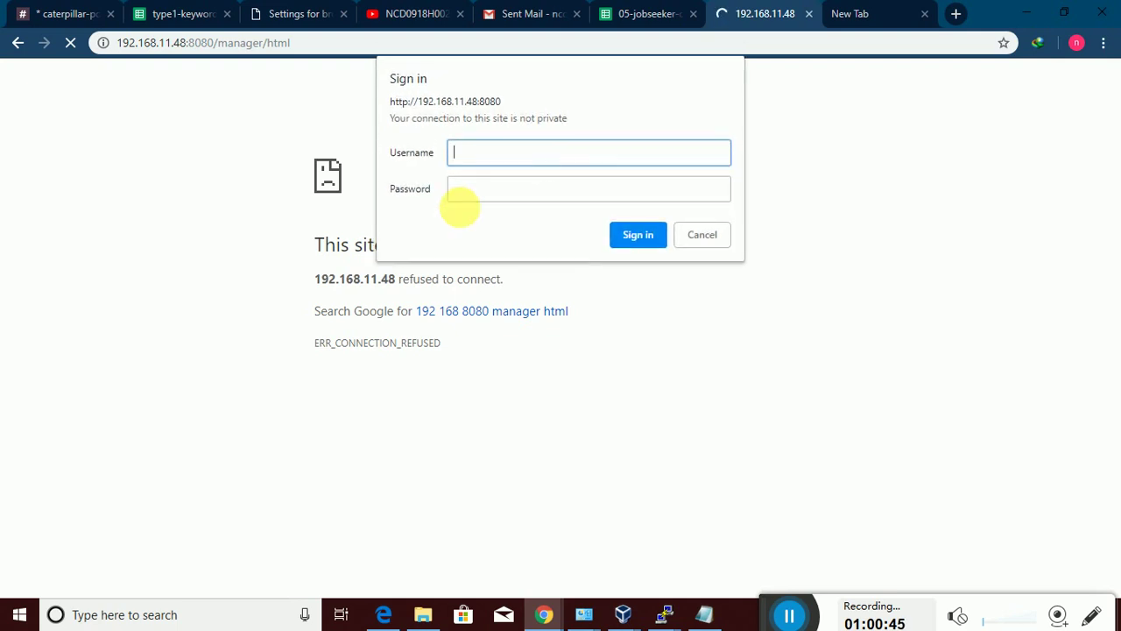
# Cancel the failed sign-in and select the manager-gui role name on the 401 page
pyautogui.click(697, 235)
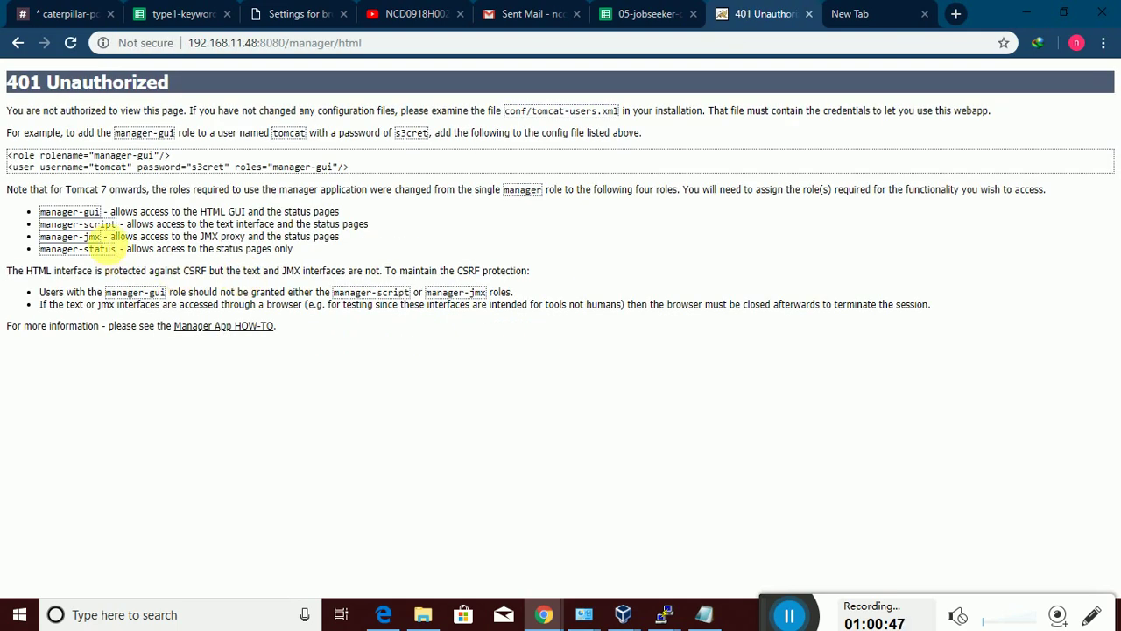
pyautogui.tripleClick(44, 217)
pyautogui.moveTo(102, 212); pyautogui.dragTo(40, 212)
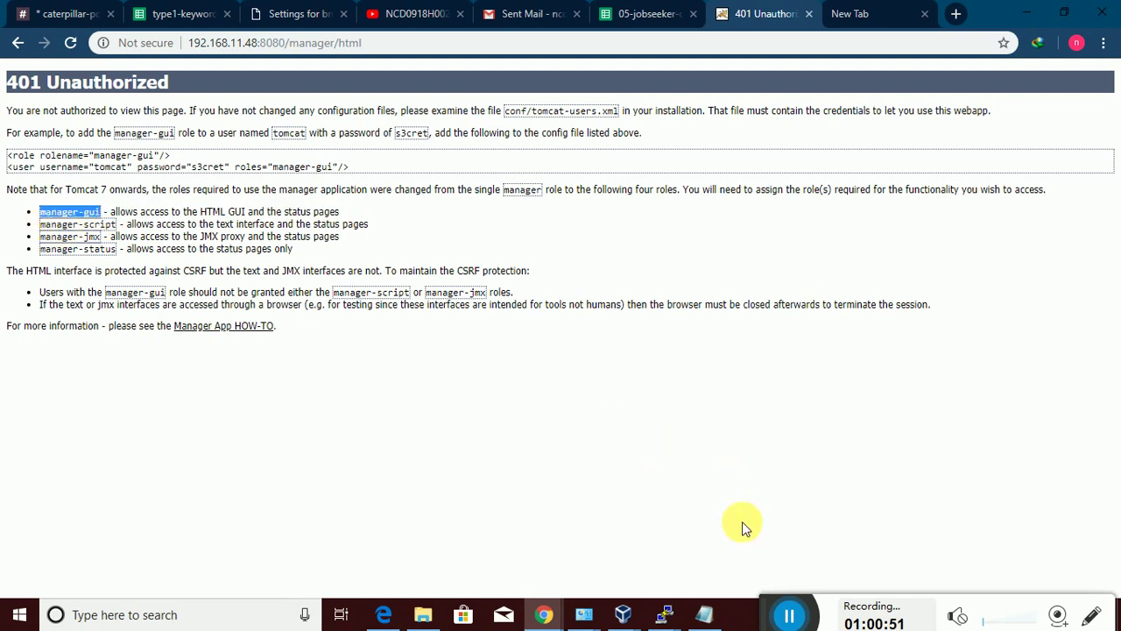
pyautogui.moveTo(665, 613)
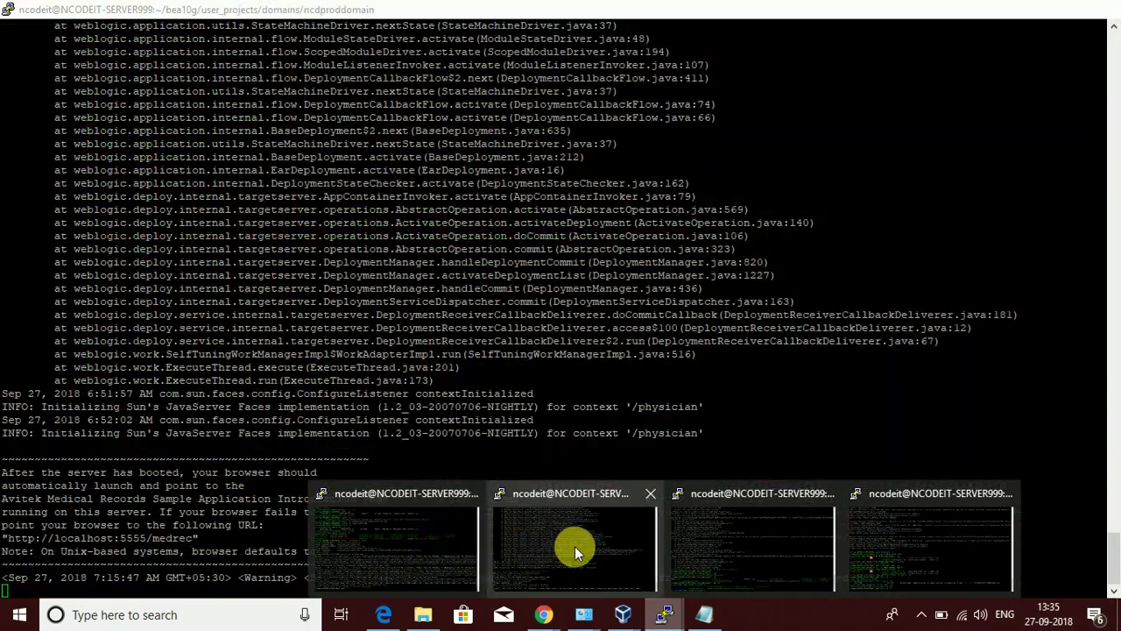
# Switch to the server terminal and go up to the tc7 folder, listing its contents
pyautogui.click(417, 559)
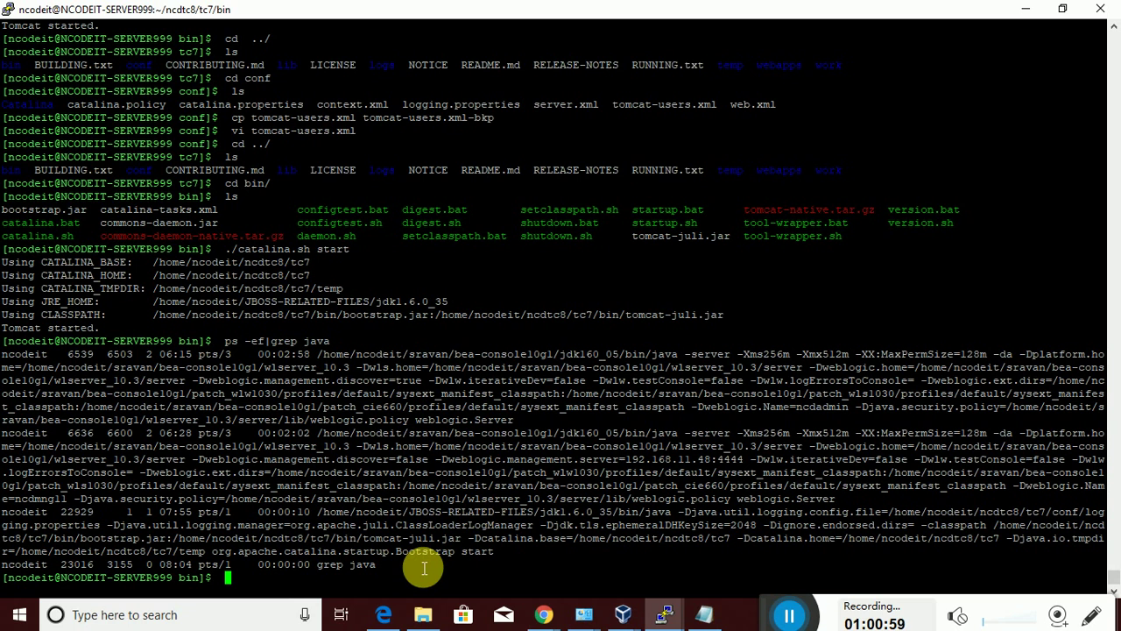
pyautogui.write('cd')
pyautogui.press('BackSpace')
pyautogui.write('../')
pyautogui.press('Return')
pyautogui.press('Return')
pyautogui.write('l')
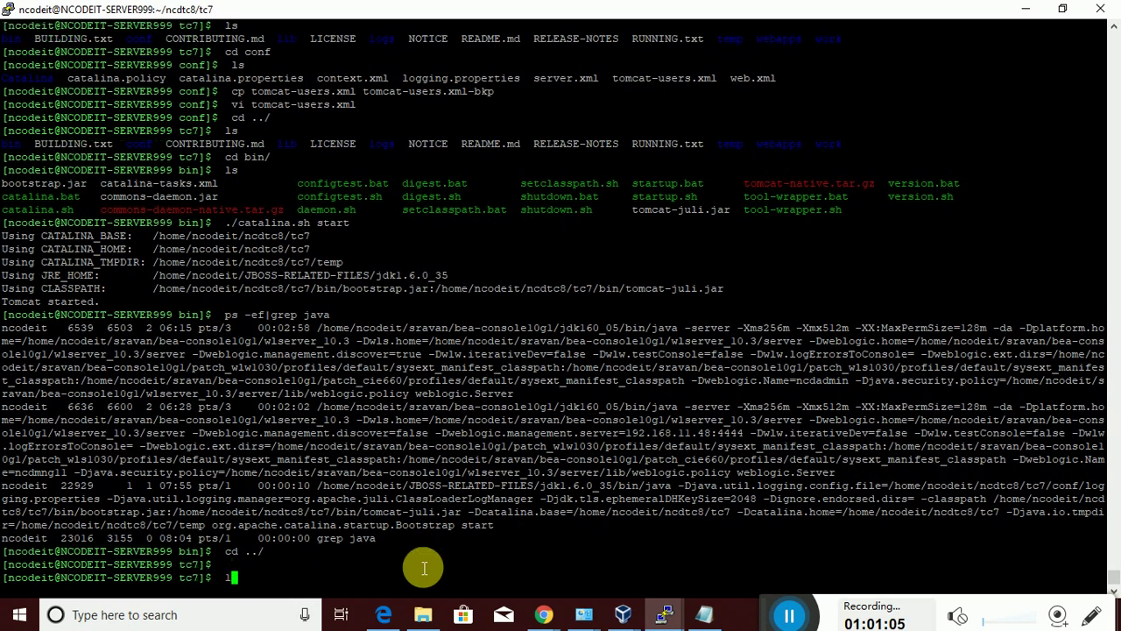
pyautogui.write('s')
pyautogui.press('Return')
pyautogui.write('c conf/')
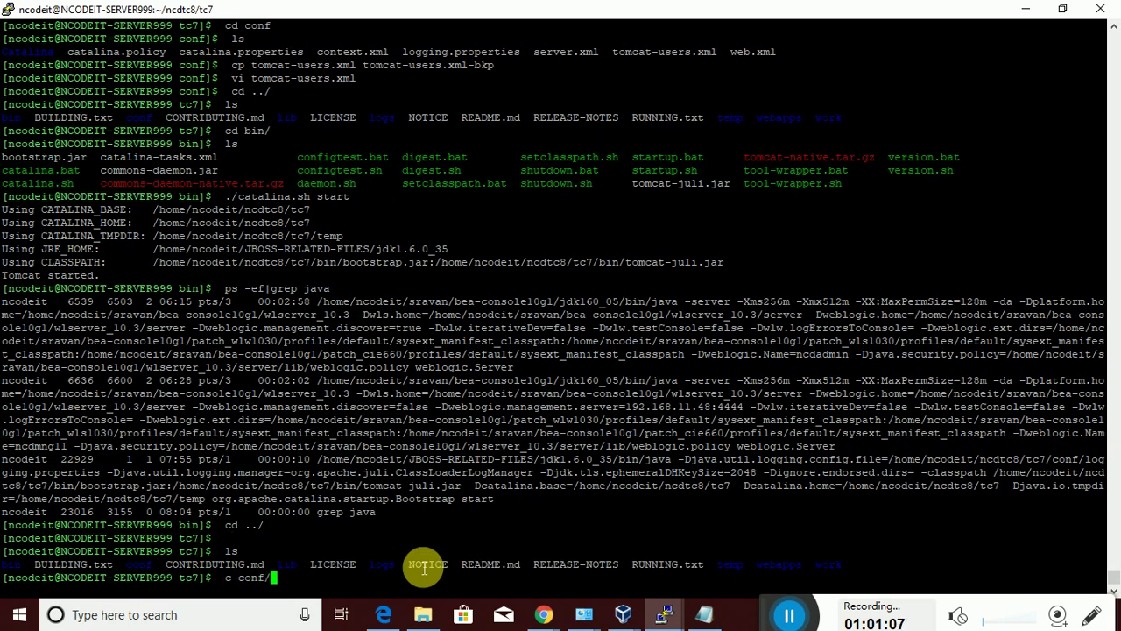
pyautogui.press('Return')
pyautogui.write('ls')
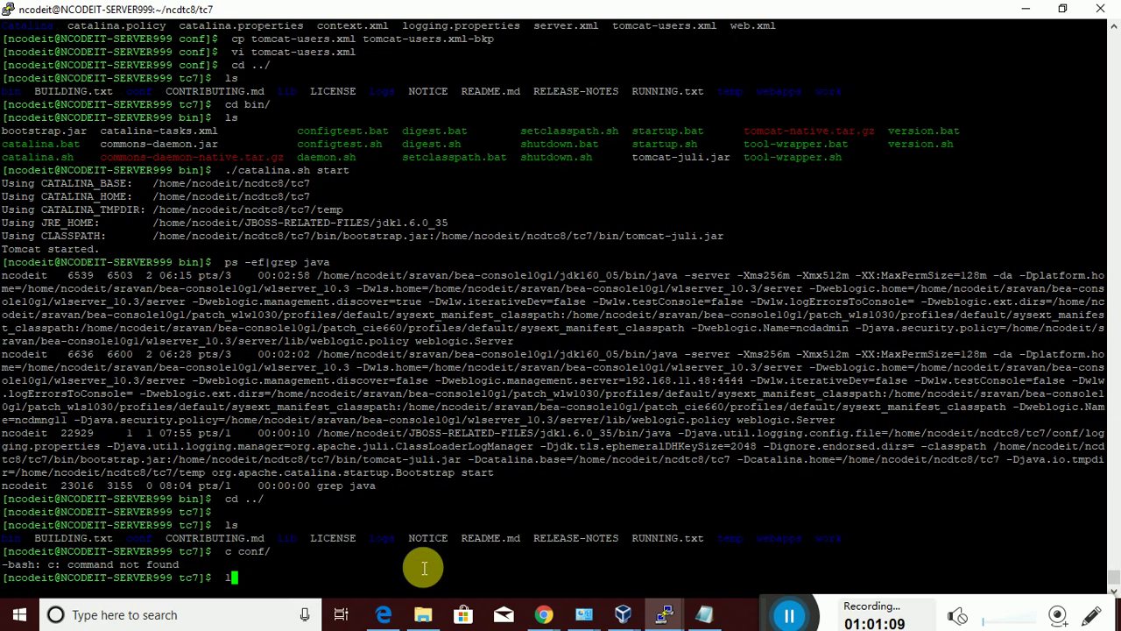
pyautogui.press('Return')
# Enter the conf folder and open tomcat-users.xml in vi
pyautogui.write('cd ')
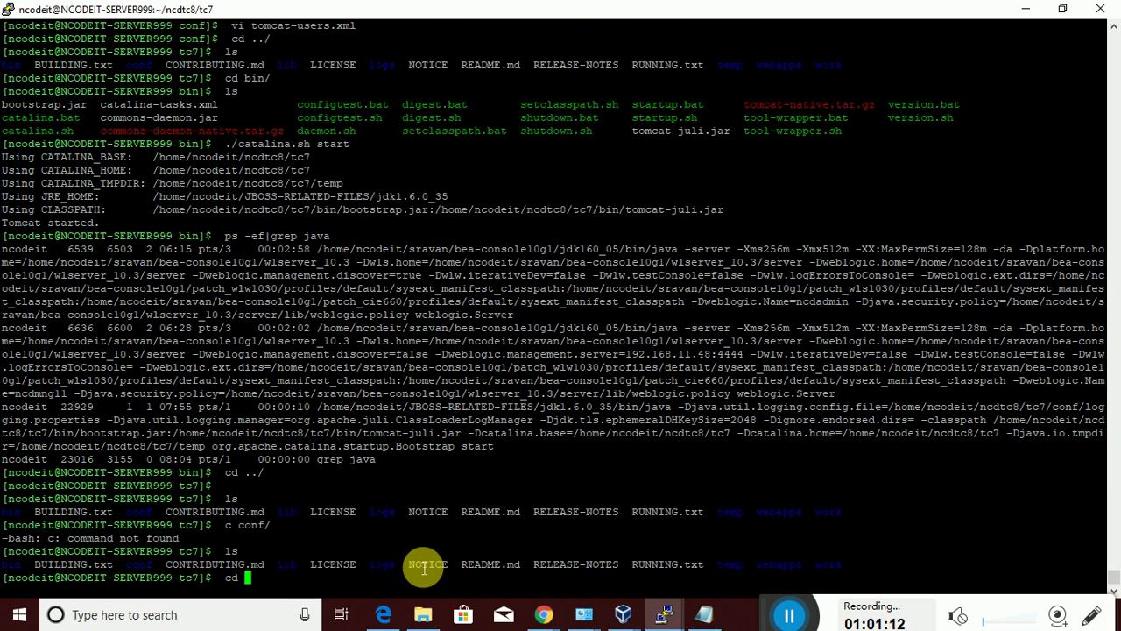
pyautogui.write('conf/')
pyautogui.press('Return')
pyautogui.write('ls')
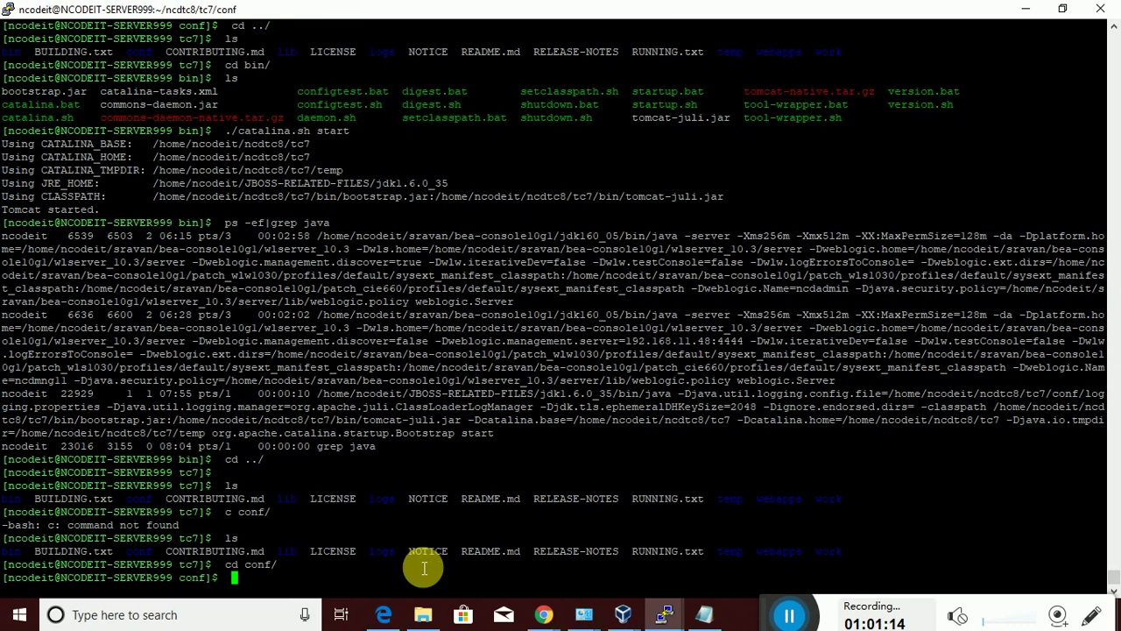
pyautogui.press('Return')
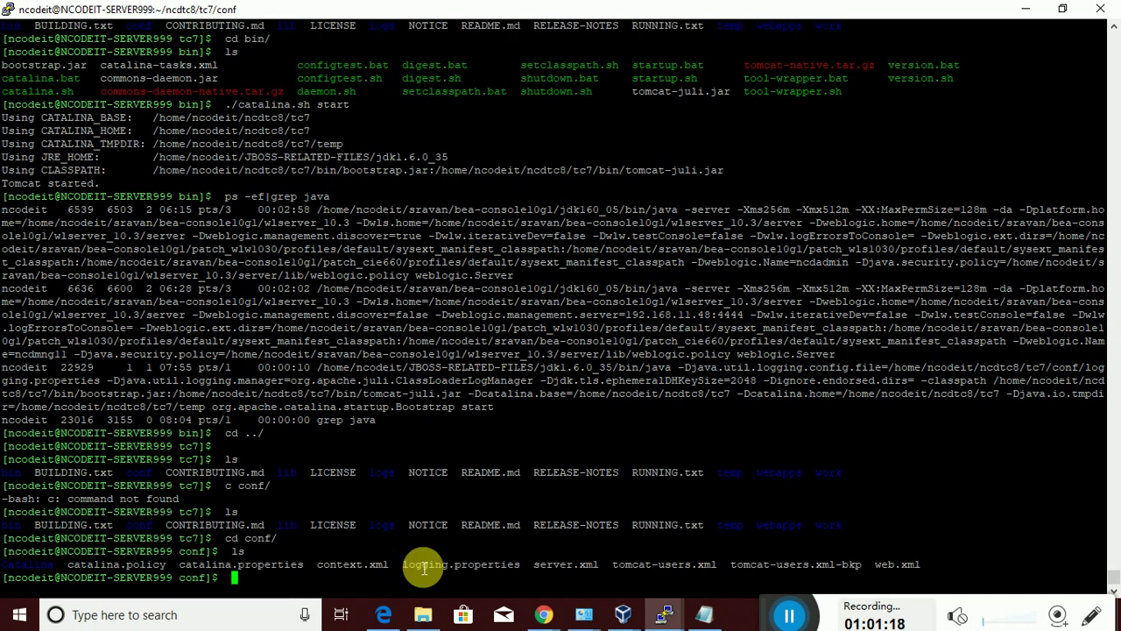
pyautogui.write('vi tomcat-users.xml')
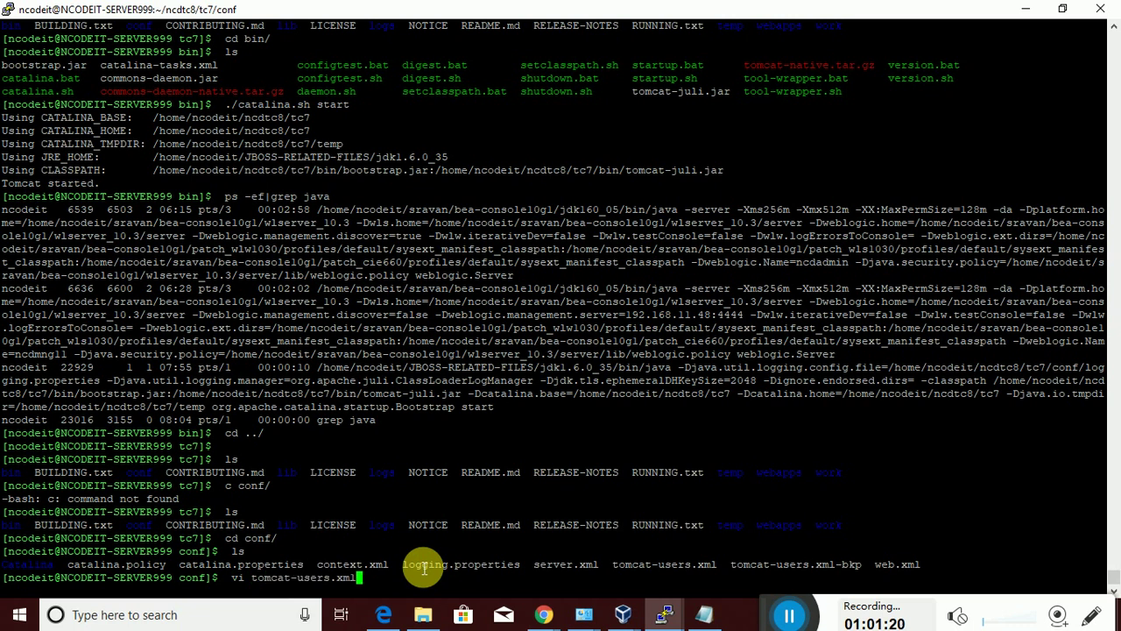
pyautogui.press('Return')
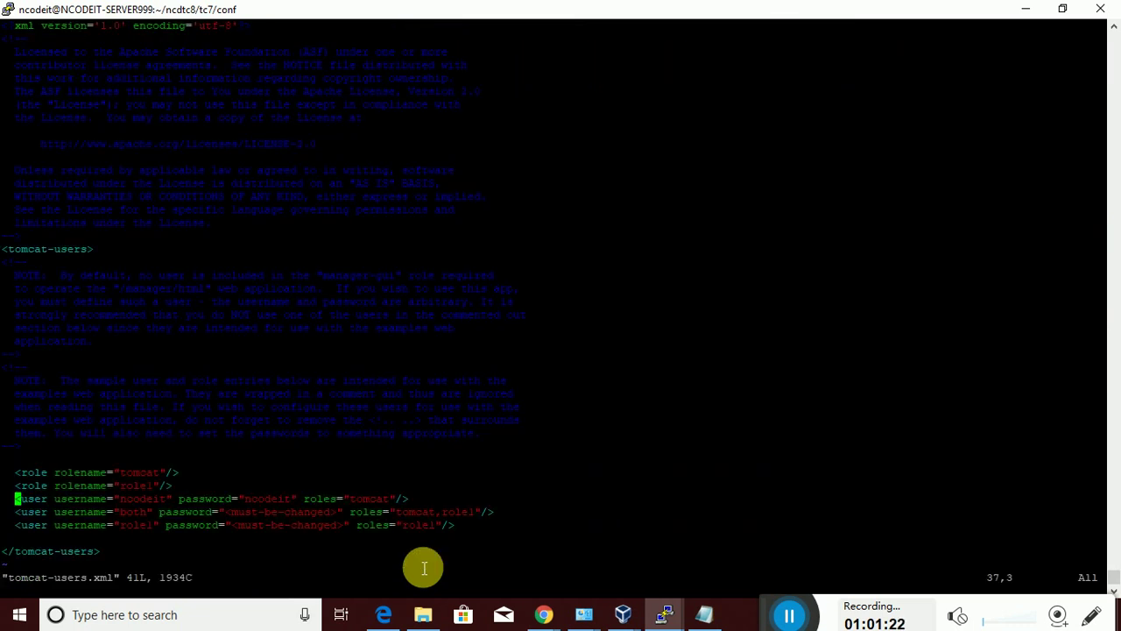
# Rework the role lines at the top of tomcat-users.xml to declare the manager-gui role
pyautogui.press('Up')
pyautogui.press('Up')
pyautogui.press('Down')
pyautogui.press('Up')
pyautogui.press('Up')
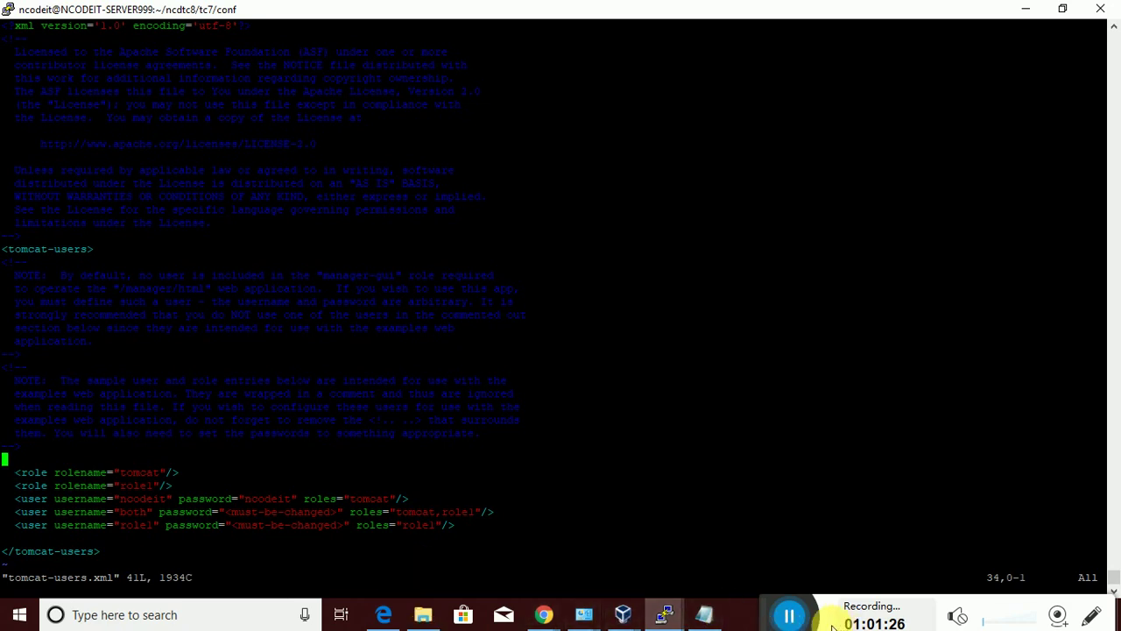
pyautogui.click(793, 618)
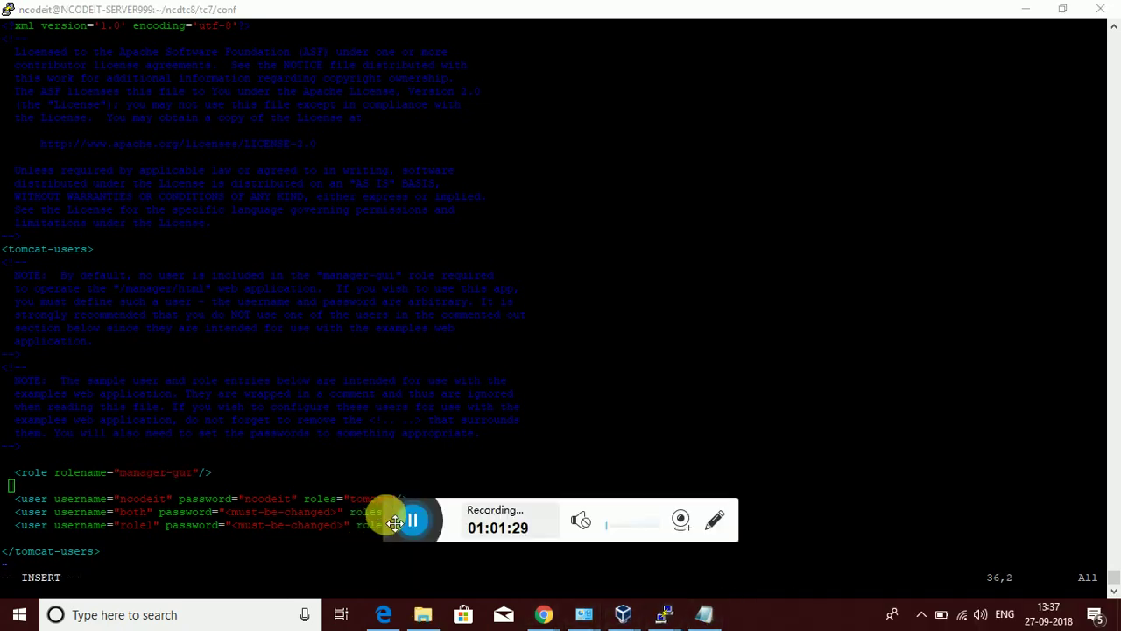
pyautogui.moveTo(388, 517); pyautogui.dragTo(751, 604)
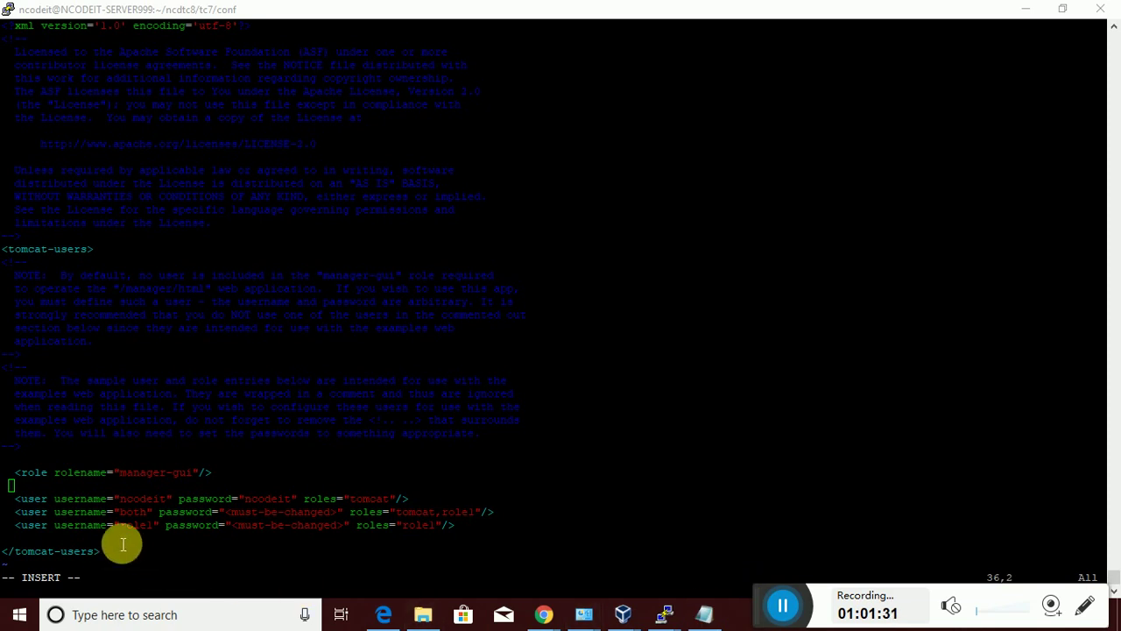
pyautogui.click(91, 491)
pyautogui.press('BackSpace')
pyautogui.press('BackSpace')
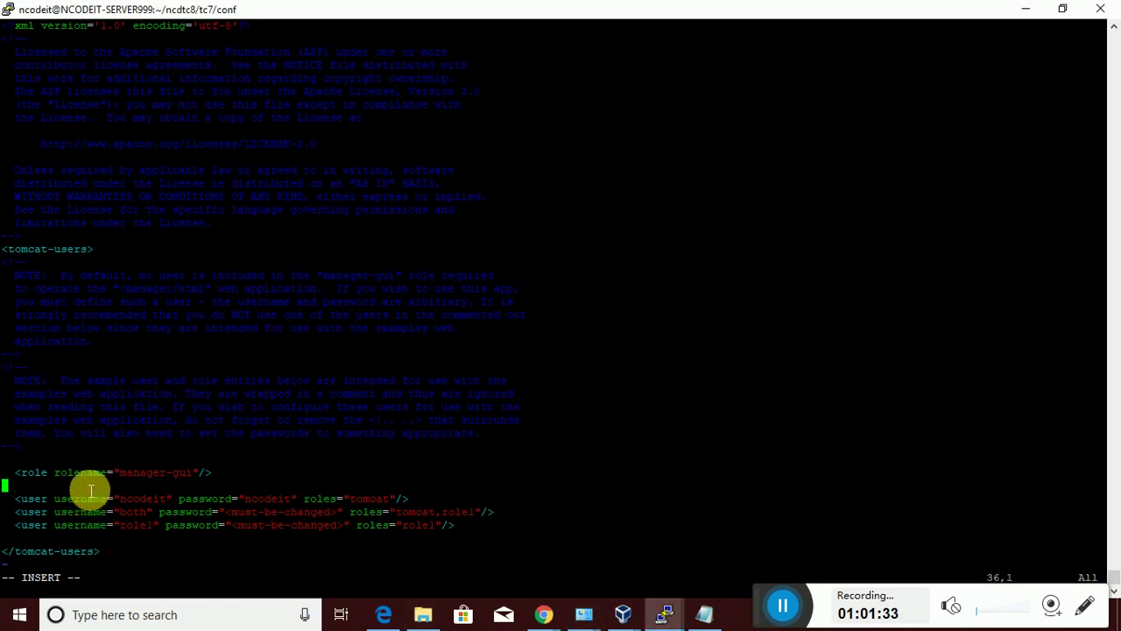
# Delete the sample user entries, leaving a single user line
pyautogui.press('Down')
pyautogui.press('Left')
pyautogui.press('Left')
pyautogui.press('Left')
pyautogui.press('Left')
pyautogui.press('Left')
pyautogui.press('Left')
pyautogui.press('Left')
pyautogui.press('Left')
pyautogui.press('Left')
pyautogui.press('Left')
pyautogui.press('Left')
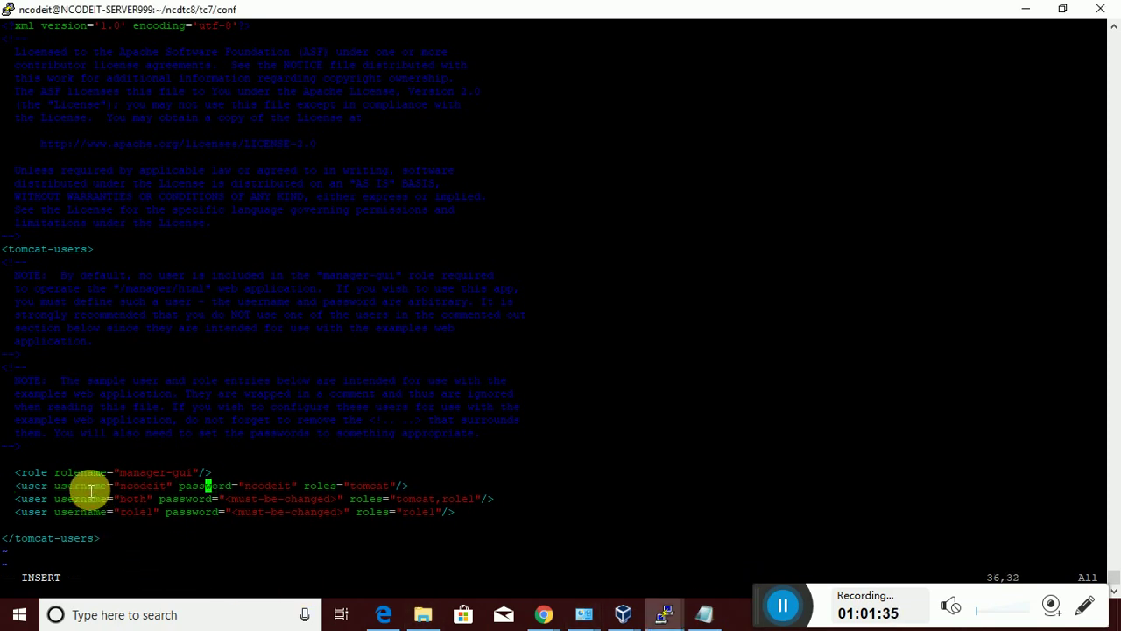
pyautogui.press('Left')
pyautogui.press('Left')
pyautogui.press('Down')
pyautogui.press('Left')
pyautogui.press('Left')
pyautogui.press('Left')
pyautogui.press('Left')
pyautogui.press('Left')
pyautogui.press('Left')
pyautogui.press('Left')
pyautogui.press('Left')
pyautogui.press('Left')
pyautogui.press('Left')
pyautogui.press('Left')
pyautogui.press('Left')
pyautogui.press('Left')
pyautogui.press('Left')
pyautogui.press('Left')
pyautogui.press('Left')
pyautogui.press('Left')
pyautogui.press('Left')
pyautogui.press('Left')
pyautogui.press('Delete')
pyautogui.press('Delete')
pyautogui.press('Delete')
pyautogui.press('Delete')
pyautogui.press('Delete')
pyautogui.press('Delete')
pyautogui.press('Delete')
pyautogui.press('Delete')
pyautogui.press('Delete')
pyautogui.press('Delete')
pyautogui.press('Delete')
pyautogui.press('Delete')
pyautogui.press('Delete')
pyautogui.press('Delete')
pyautogui.press('Delete')
pyautogui.press('Delete')
pyautogui.press('Delete')
pyautogui.press('Delete')
pyautogui.press('Delete')
pyautogui.press('Delete')
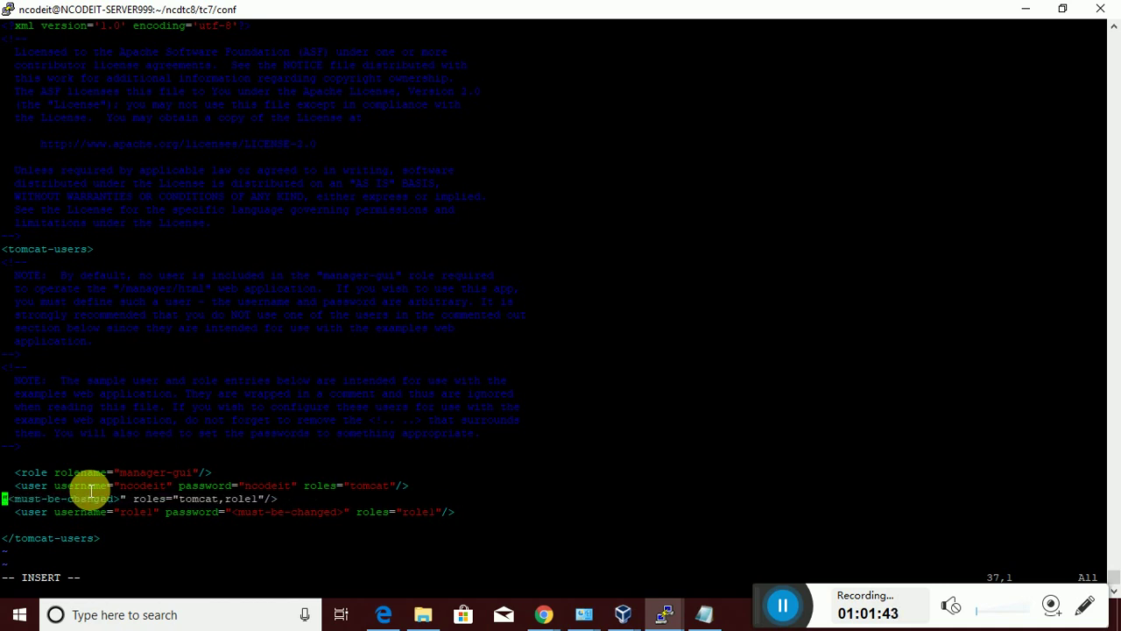
pyautogui.press('Delete')
pyautogui.press('Delete')
pyautogui.press('Delete')
pyautogui.press('Delete')
pyautogui.press('Delete')
pyautogui.press('Delete')
pyautogui.press('Delete')
pyautogui.press('Delete')
pyautogui.press('Delete')
pyautogui.press('Delete')
pyautogui.press('Delete')
pyautogui.press('Delete')
pyautogui.press('Delete')
pyautogui.press('Delete')
pyautogui.press('Delete')
pyautogui.press('Delete')
pyautogui.press('Delete')
pyautogui.press('Delete')
pyautogui.press('Delete')
pyautogui.press('Delete')
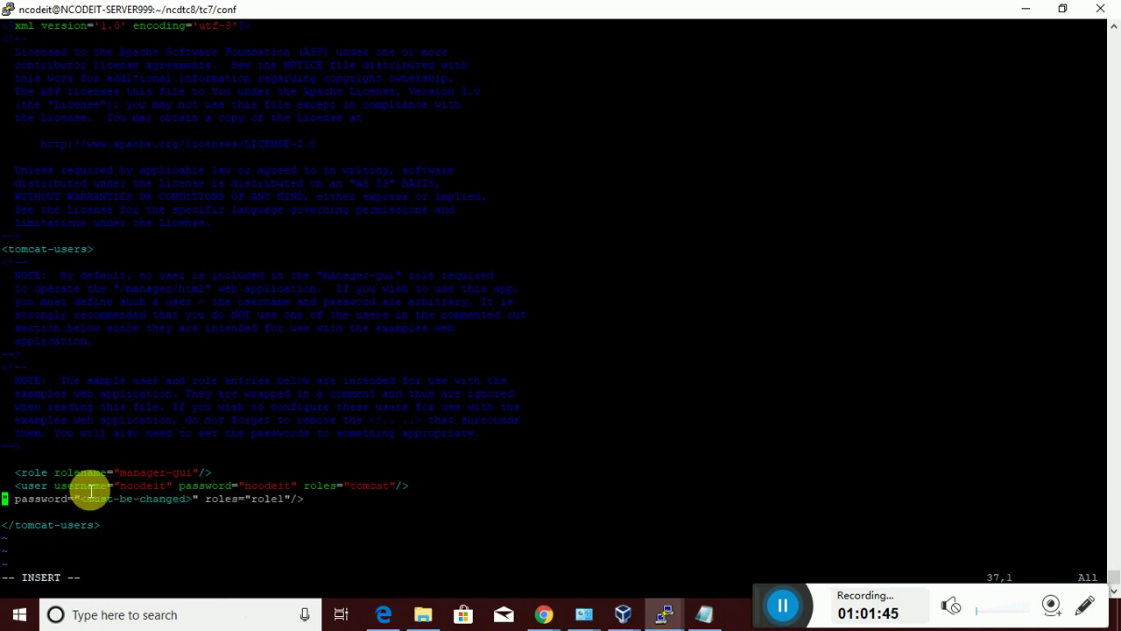
pyautogui.press('Delete')
pyautogui.press('Delete')
pyautogui.press('Delete')
pyautogui.press('Delete')
pyautogui.press('Delete')
pyautogui.press('Delete')
pyautogui.press('Delete')
pyautogui.press('Delete')
pyautogui.press('Delete')
pyautogui.press('Delete')
pyautogui.press('Delete')
pyautogui.press('Delete')
pyautogui.press('Delete')
pyautogui.press('Delete')
pyautogui.press('Delete')
pyautogui.press('Delete')
pyautogui.press('Delete')
pyautogui.press('Delete')
pyautogui.press('Delete')
pyautogui.press('Delete')
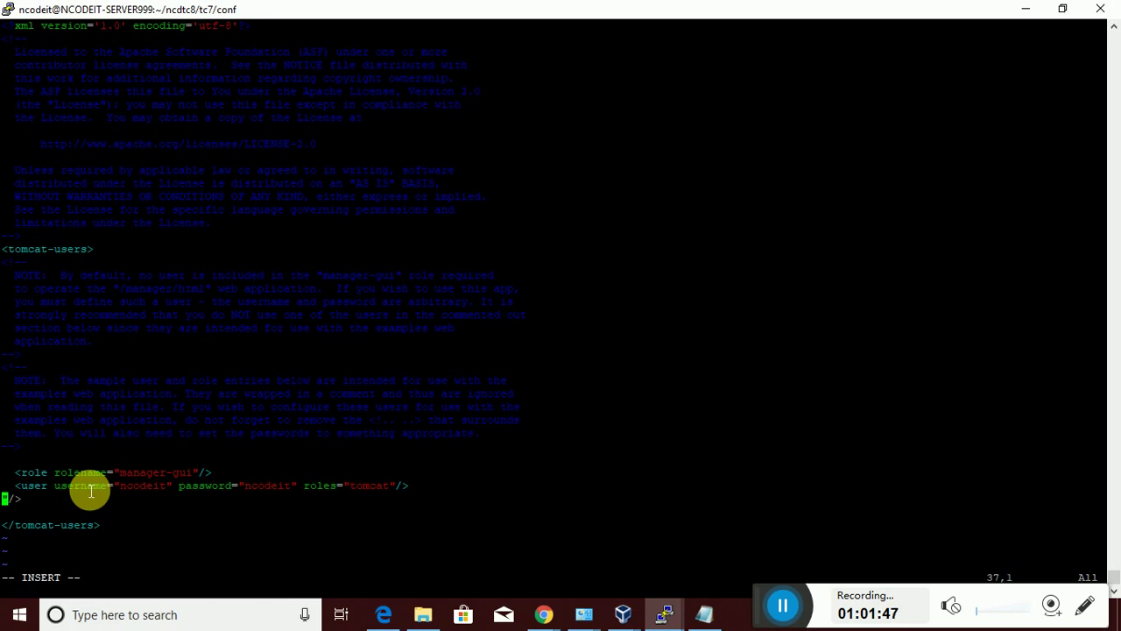
pyautogui.press('BackSpace')
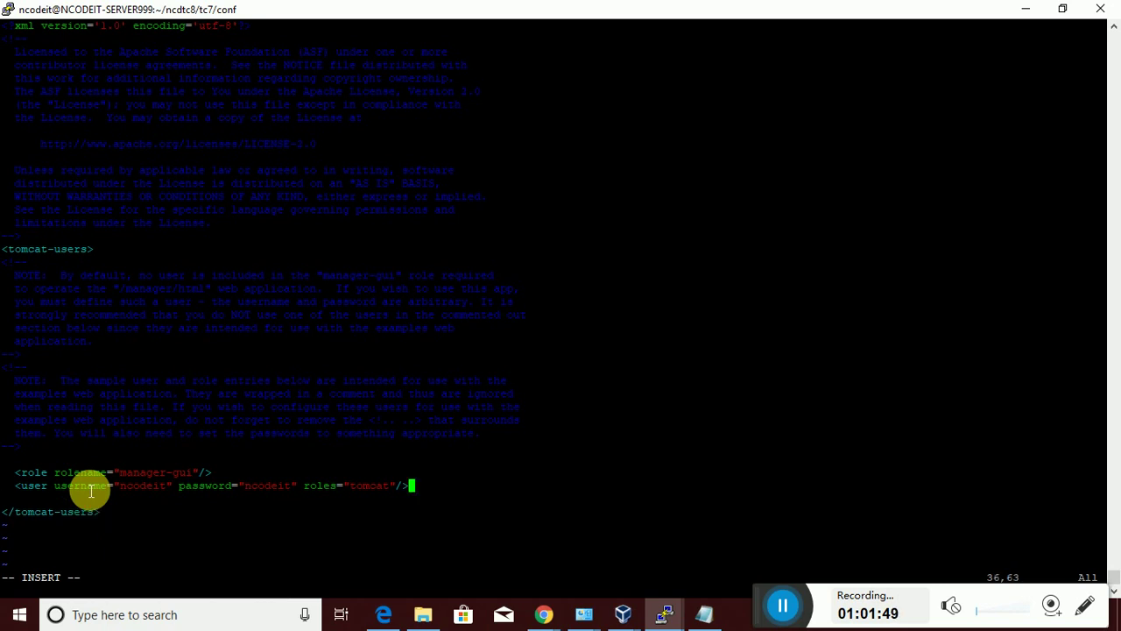
# Replace the remaining user's tomcat role with manager-gui and leave insert mode
pyautogui.press('Left')
pyautogui.press('Left')
pyautogui.press('Left')
pyautogui.press('Left')
pyautogui.press('BackSpace')
pyautogui.press('BackSpace')
pyautogui.press('BackSpace')
pyautogui.press('BackSpace')
pyautogui.press('BackSpace')
pyautogui.write('manager-gui')
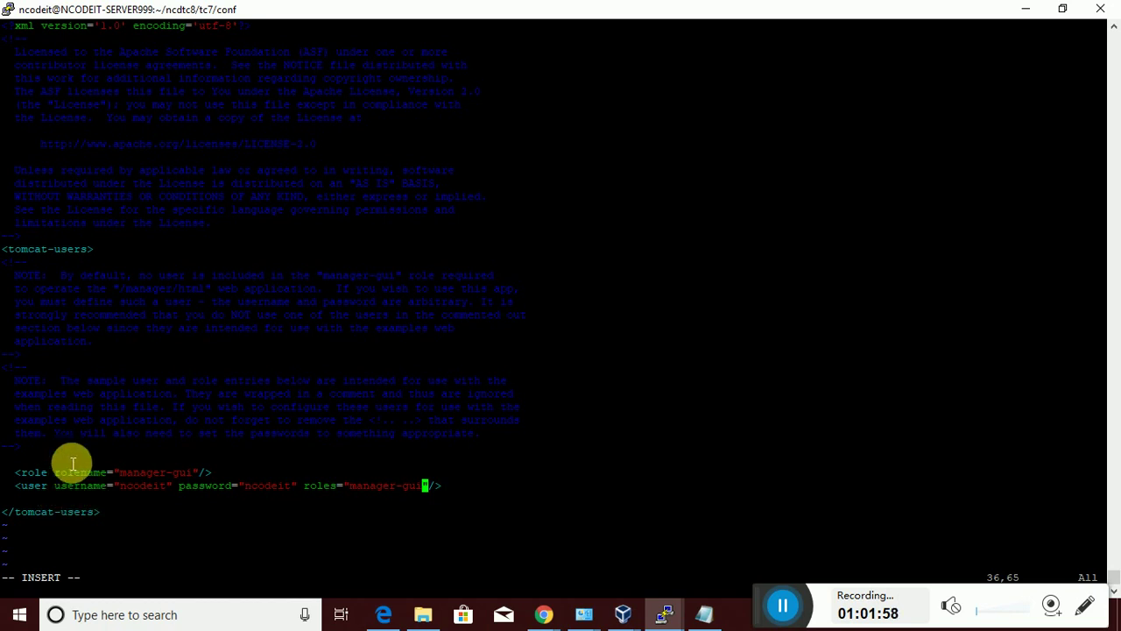
pyautogui.press('Escape')
# Save tomcat-users.xml with :wq and go back up to the tc7 folder
pyautogui.write(':')
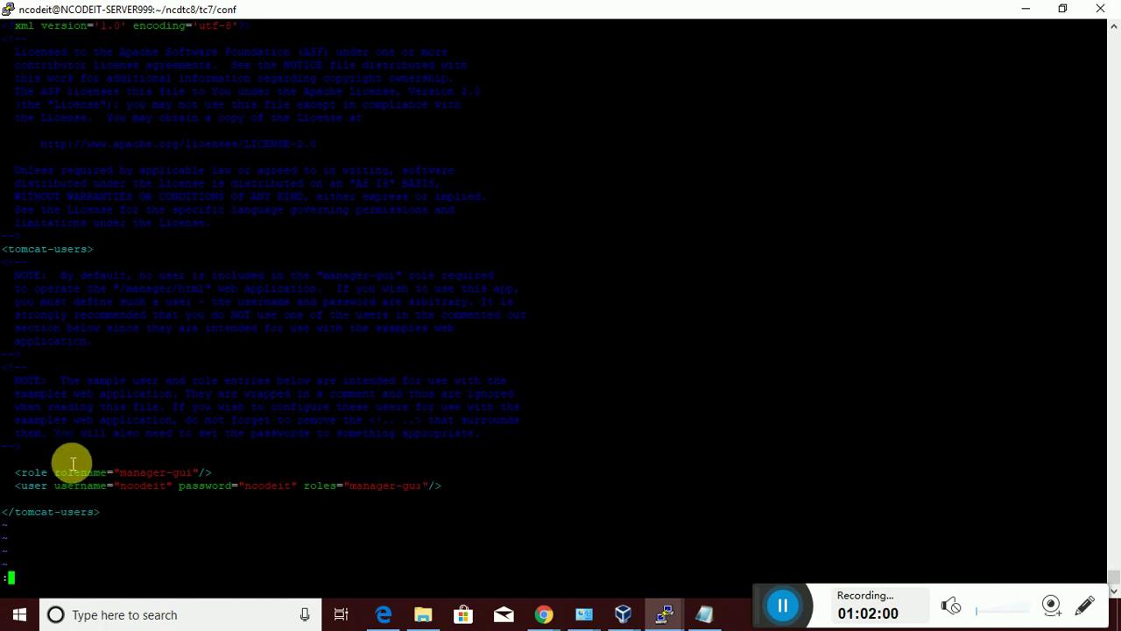
pyautogui.write('wq')
pyautogui.press('Return')
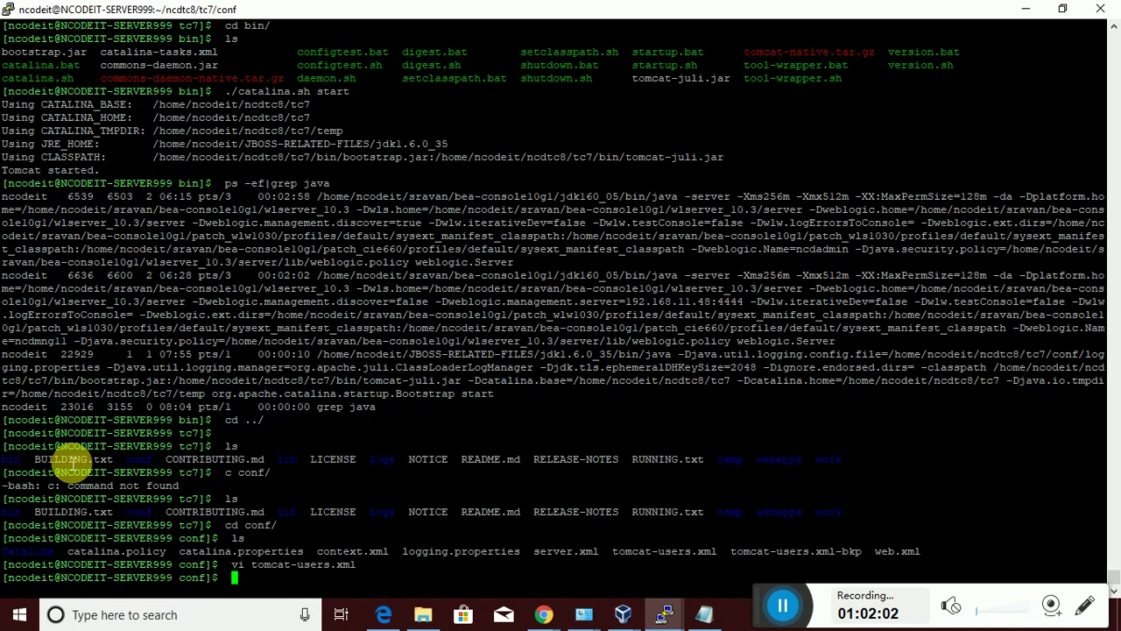
pyautogui.write('./cata')
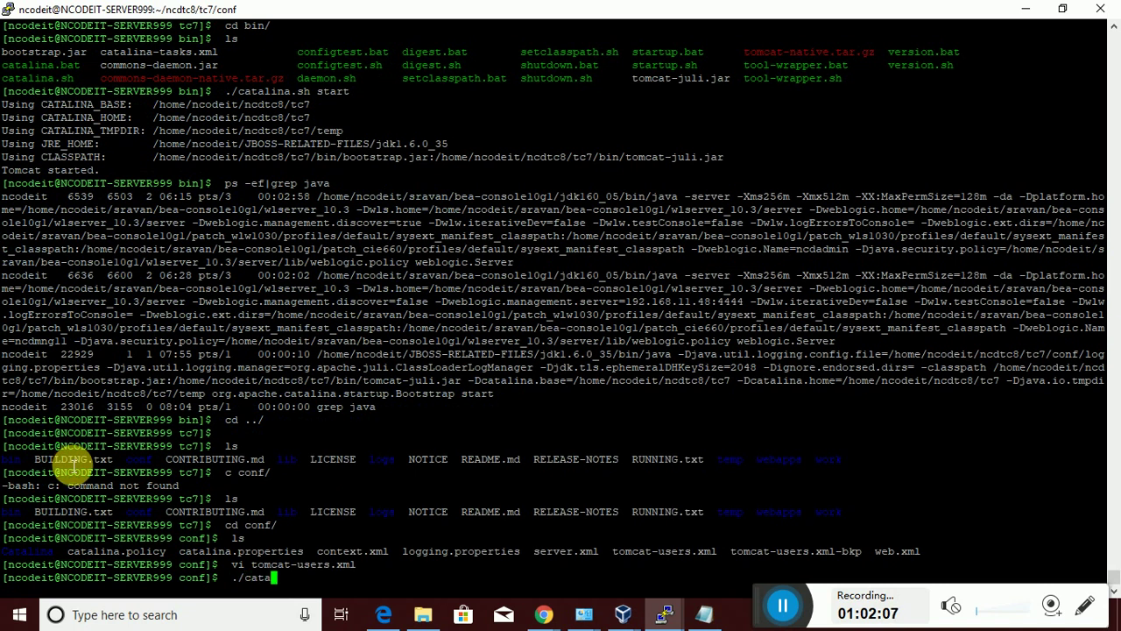
pyautogui.press('BackSpace')
pyautogui.press('BackSpace')
pyautogui.press('BackSpace')
pyautogui.press('BackSpace')
pyautogui.press('BackSpace')
pyautogui.press('BackSpace')
pyautogui.write('cd ../')
pyautogui.press('Return')
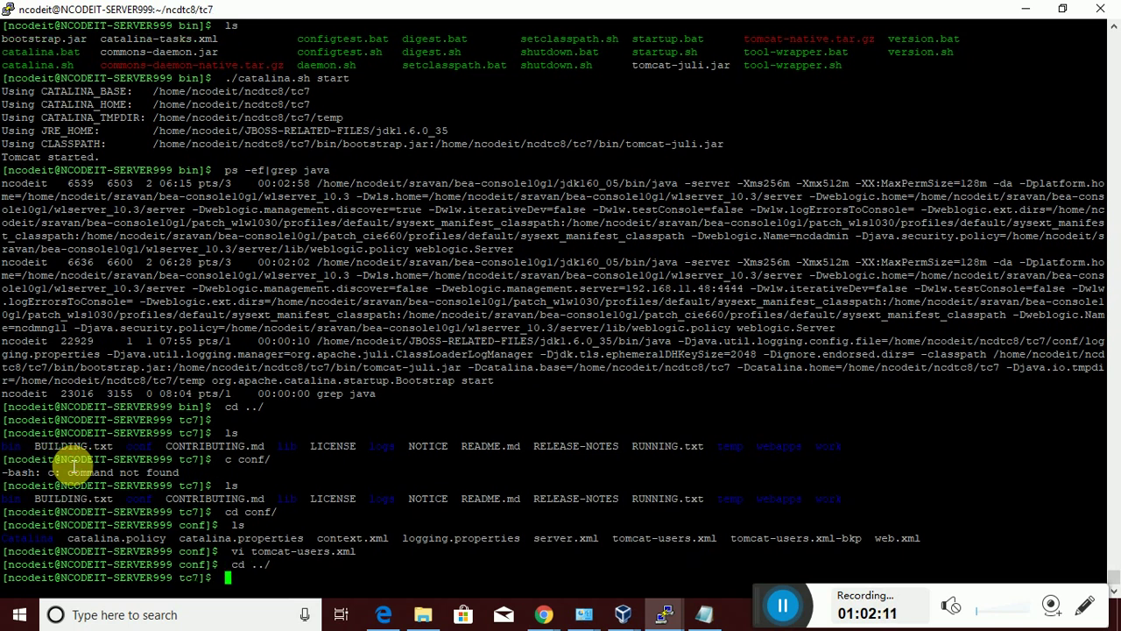
pyautogui.write('ls')
pyautogui.press('Return')
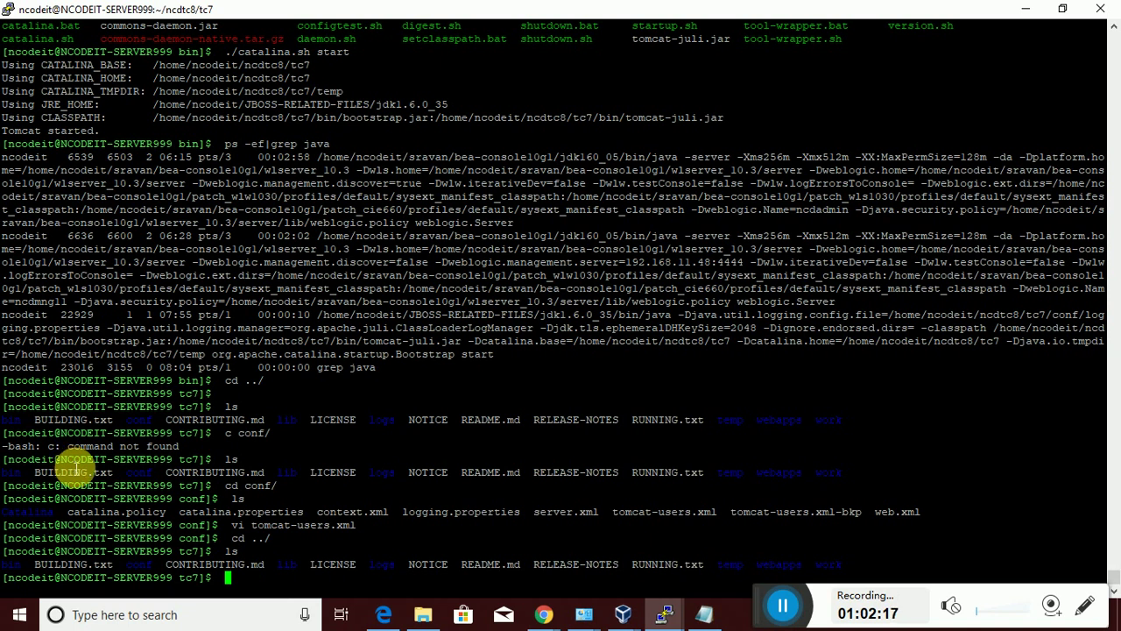
# Change into the bin folder and run ./catalina.sh stop
pyautogui.write('cd bi')
pyautogui.press('Tab')
pyautogui.press('Return')
pyautogui.write('ls')
pyautogui.press('Return')
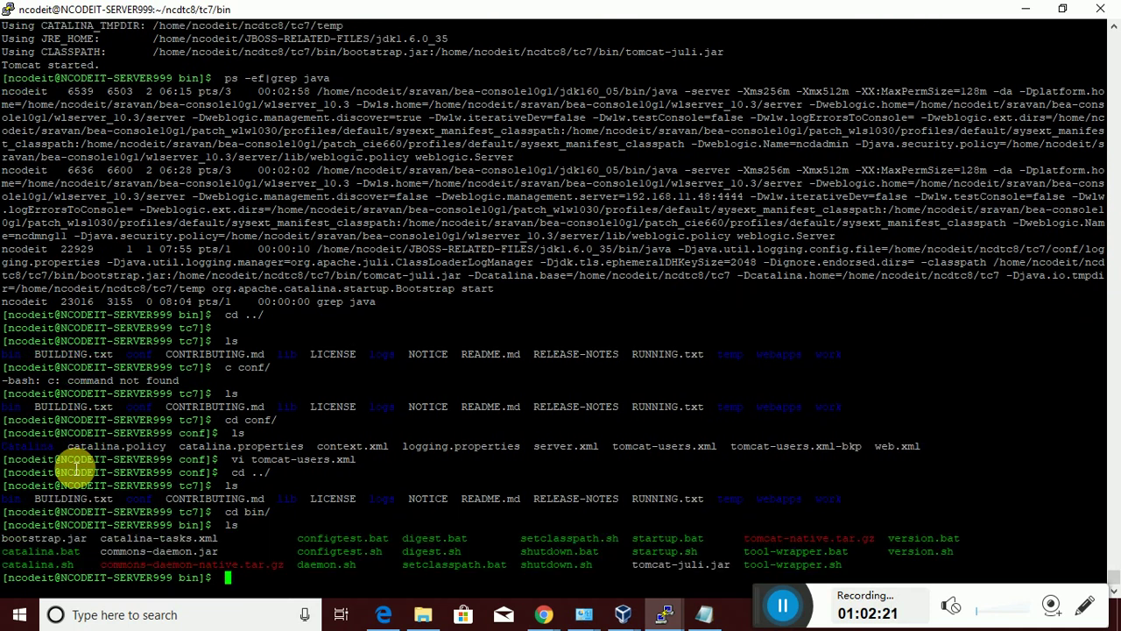
pyautogui.write('./catalina.s')
pyautogui.press('Tab')
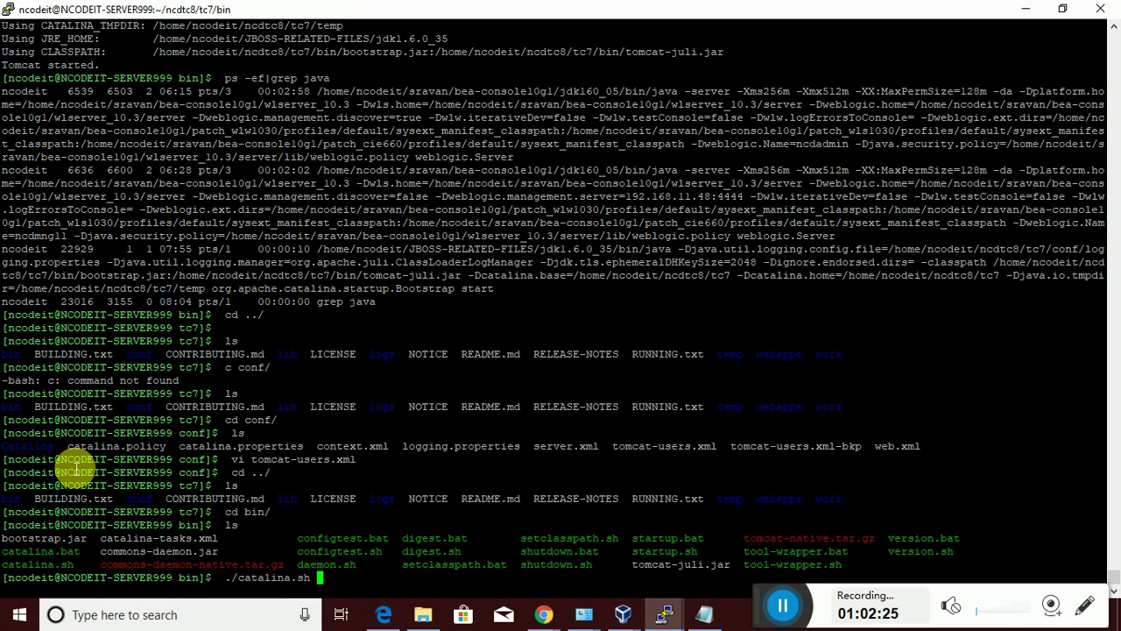
pyautogui.write('stop')
pyautogui.press('Return')
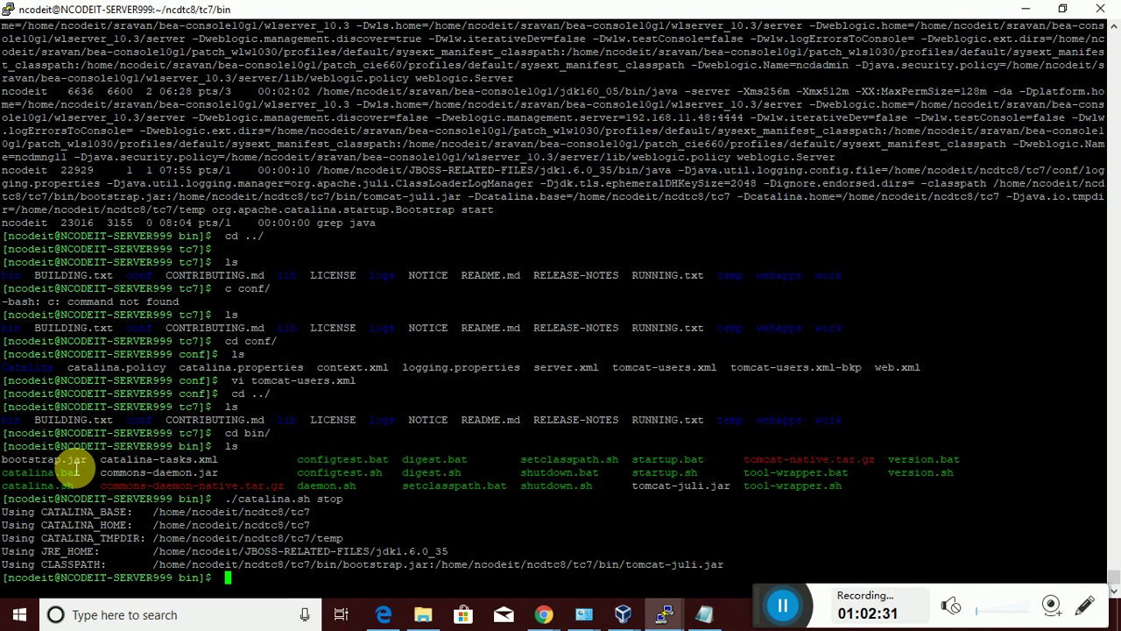
# Check running java processes with ps -ef|grep java and rerun the catalina stop command
pyautogui.write('ps -ef|gre')
pyautogui.write('p java')
pyautogui.press('Return')
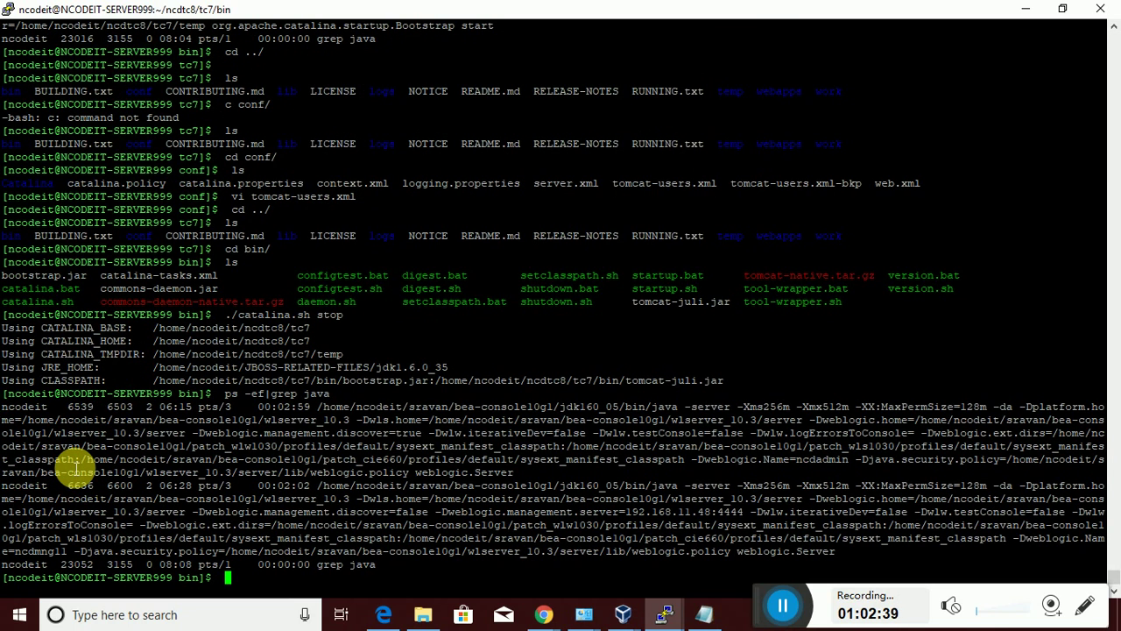
pyautogui.press('Up')
pyautogui.press('Up')
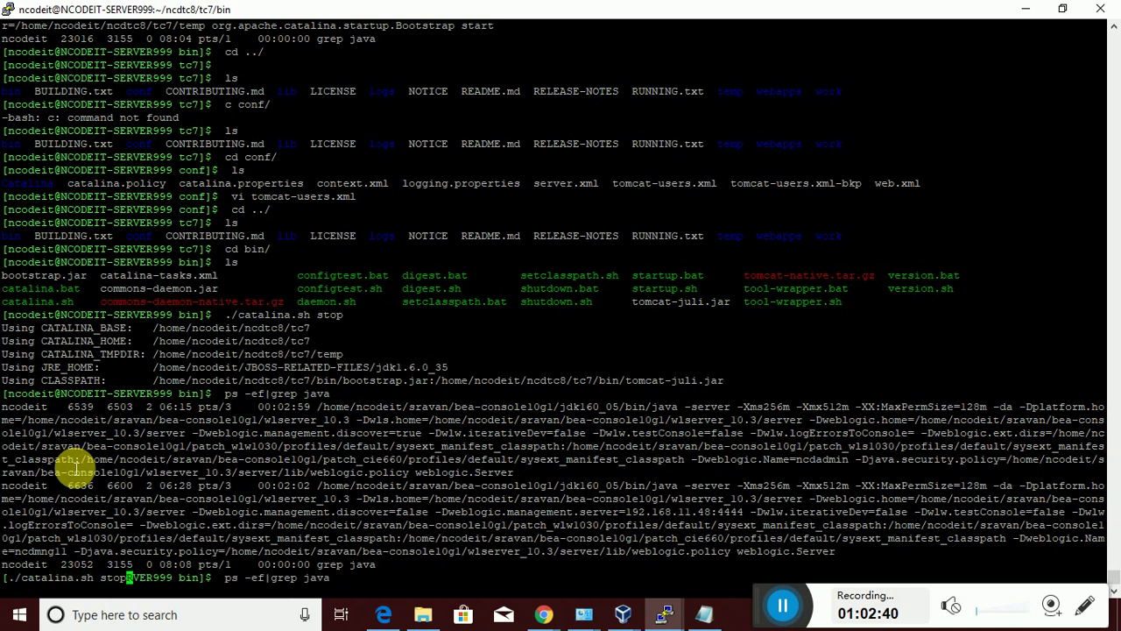
pyautogui.press('Return')
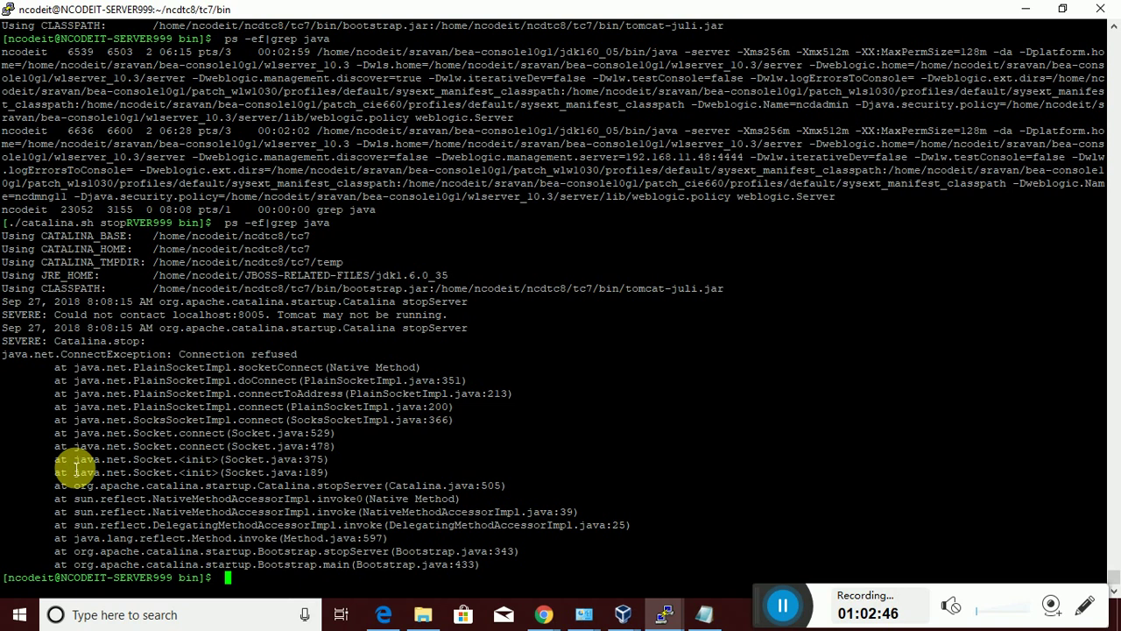
pyautogui.write('./')
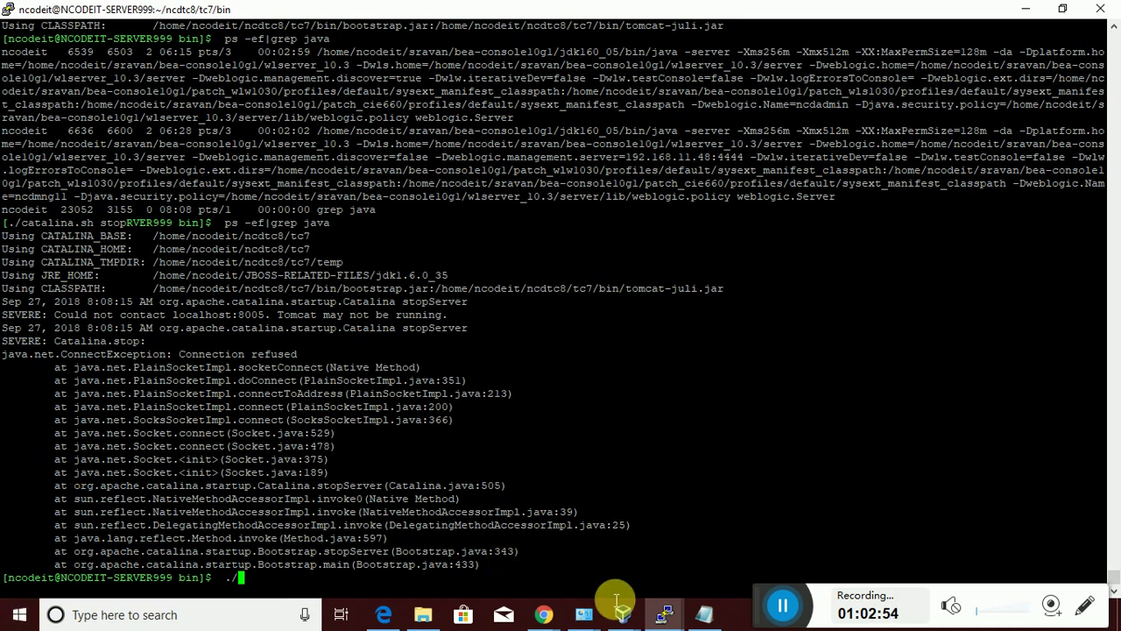
# Reload the manager page in Chrome, now refused, and switch back to the PuTTY terminal
pyautogui.moveTo(560, 618)
pyautogui.click(447, 528)
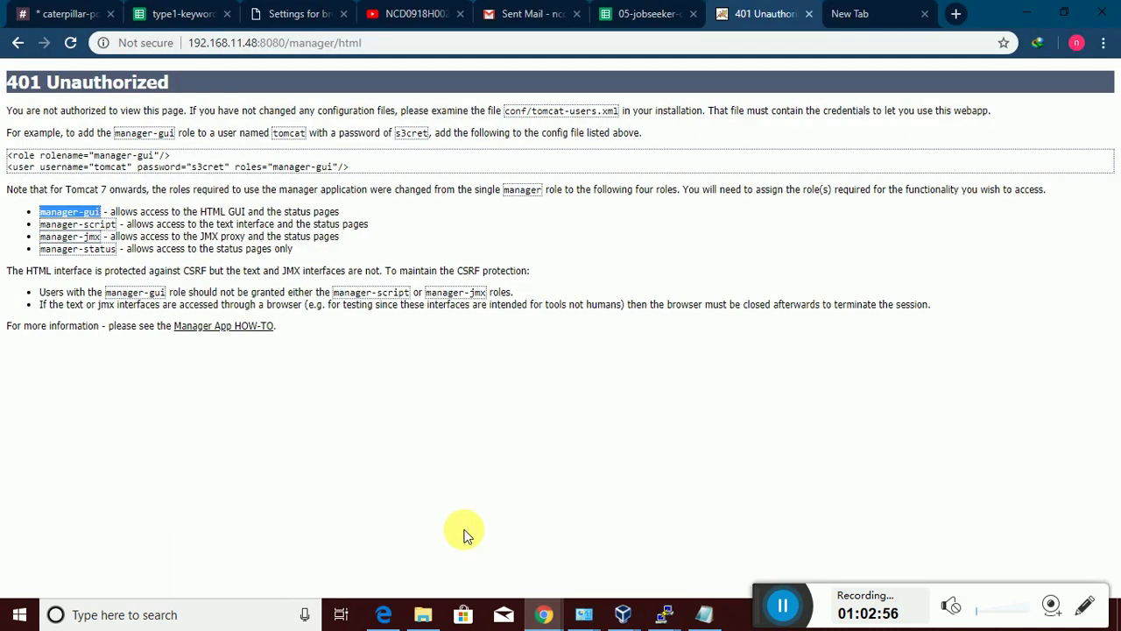
pyautogui.click(70, 42)
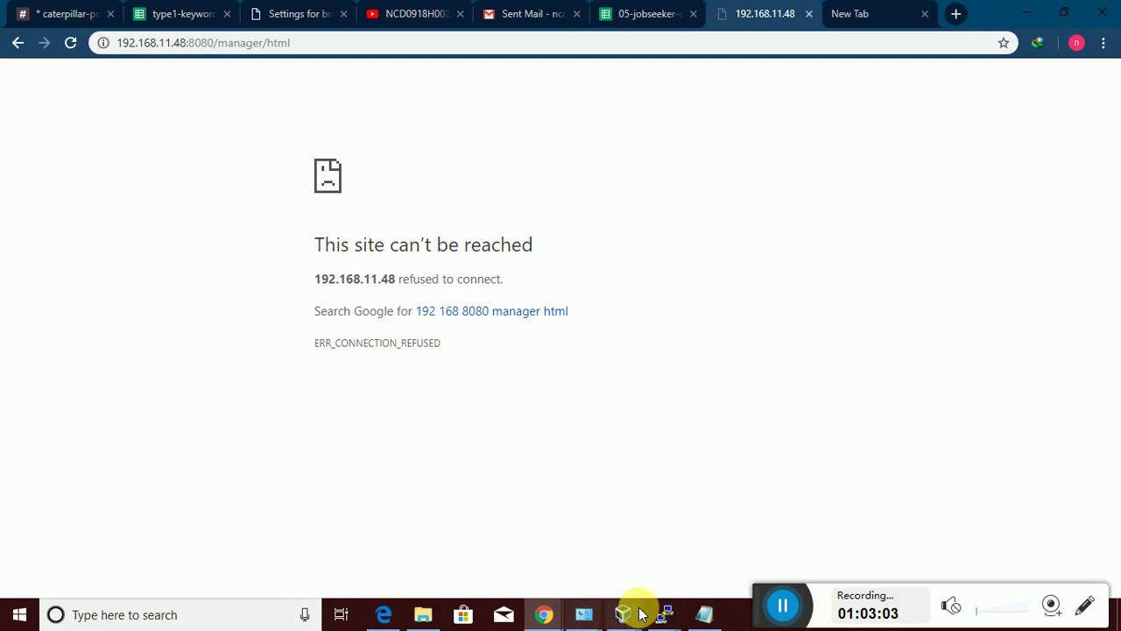
pyautogui.click(680, 610)
pyautogui.click(458, 578)
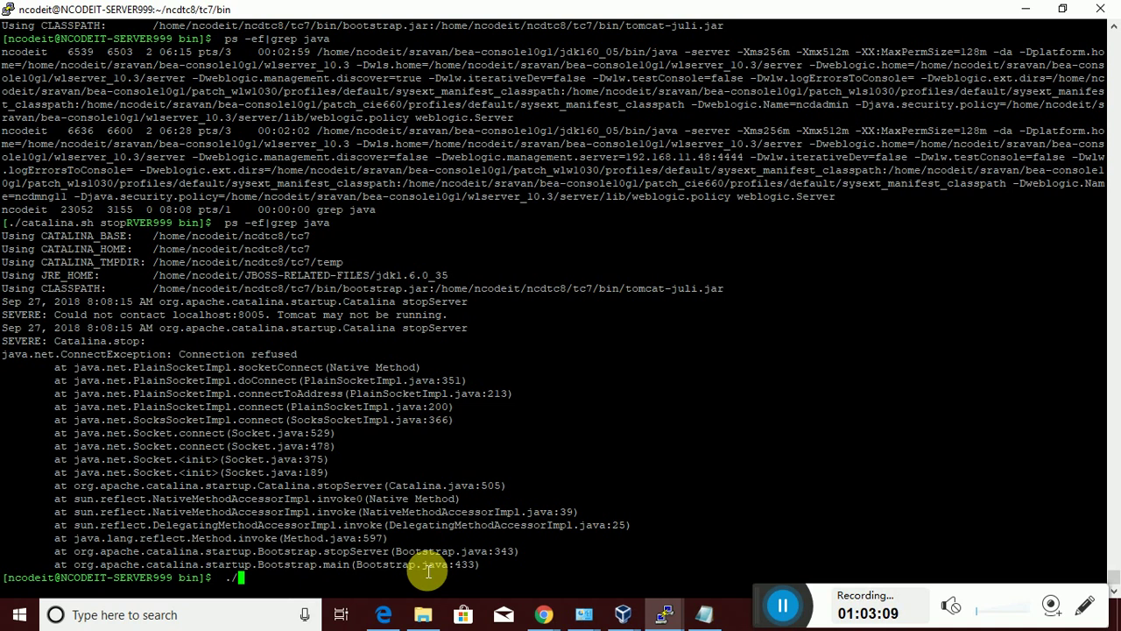
# Run ./catalina.sh start, then ps -ef|grep java to confirm the Bootstrap process
pyautogui.write('./catalina.sh ')
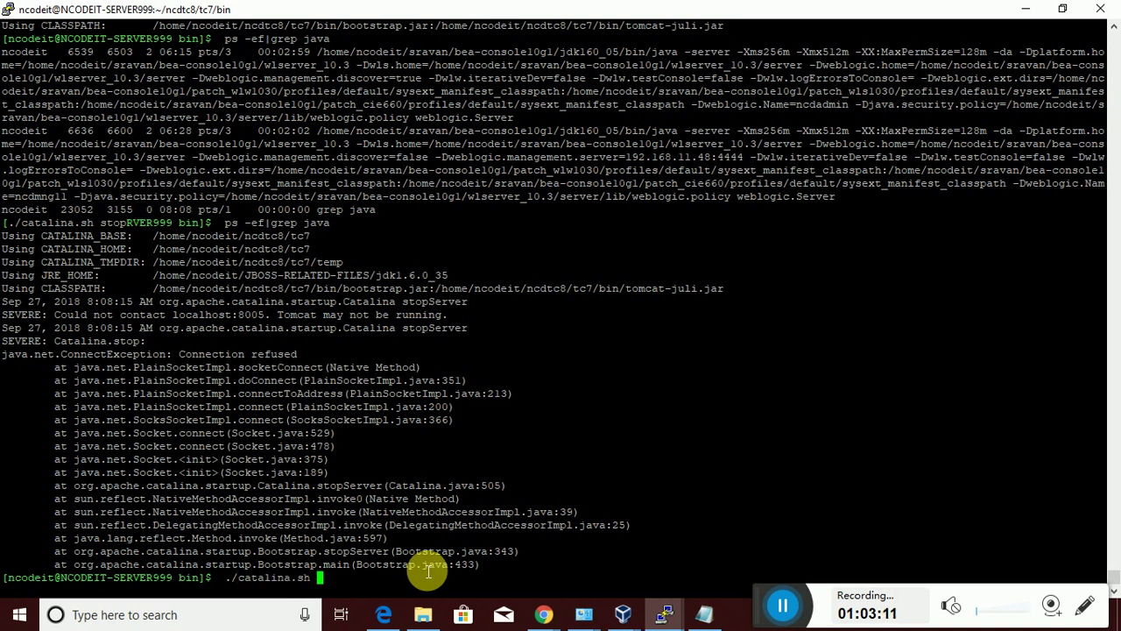
pyautogui.write('startup.')
pyautogui.press('BackSpace')
pyautogui.press('BackSpace')
pyautogui.press('BackSpace')
pyautogui.press('Return')
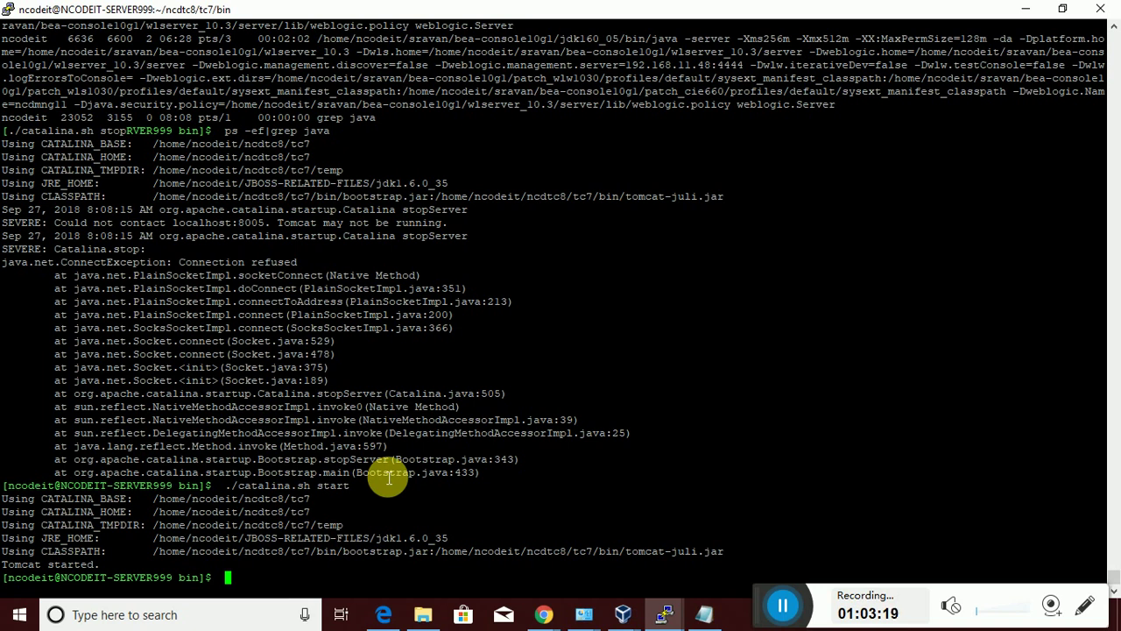
pyautogui.write('ps -ef|grep java')
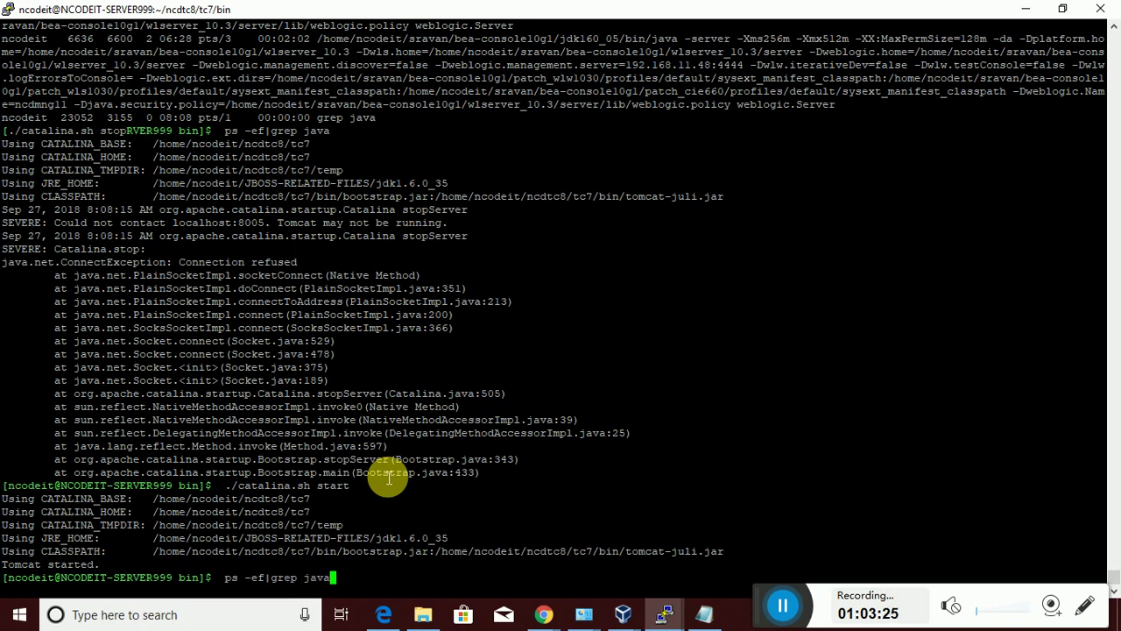
pyautogui.press('Return')
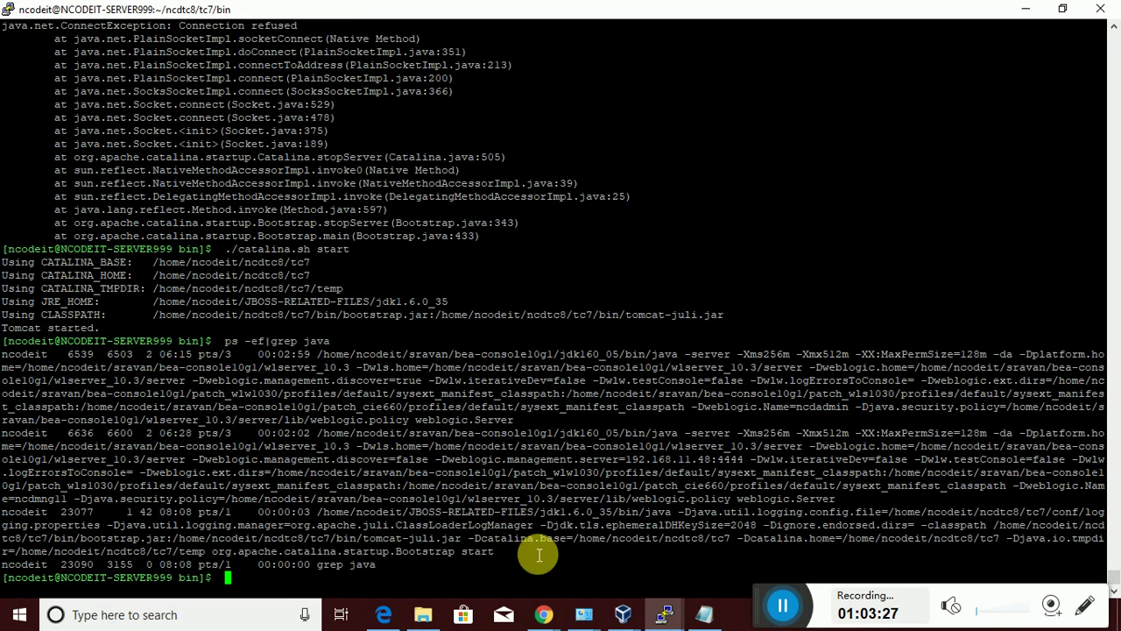
# Bring Chrome forward and reload the stalled manager page to get the sign-in prompt
pyautogui.moveTo(534, 611)
pyautogui.click(508, 593)
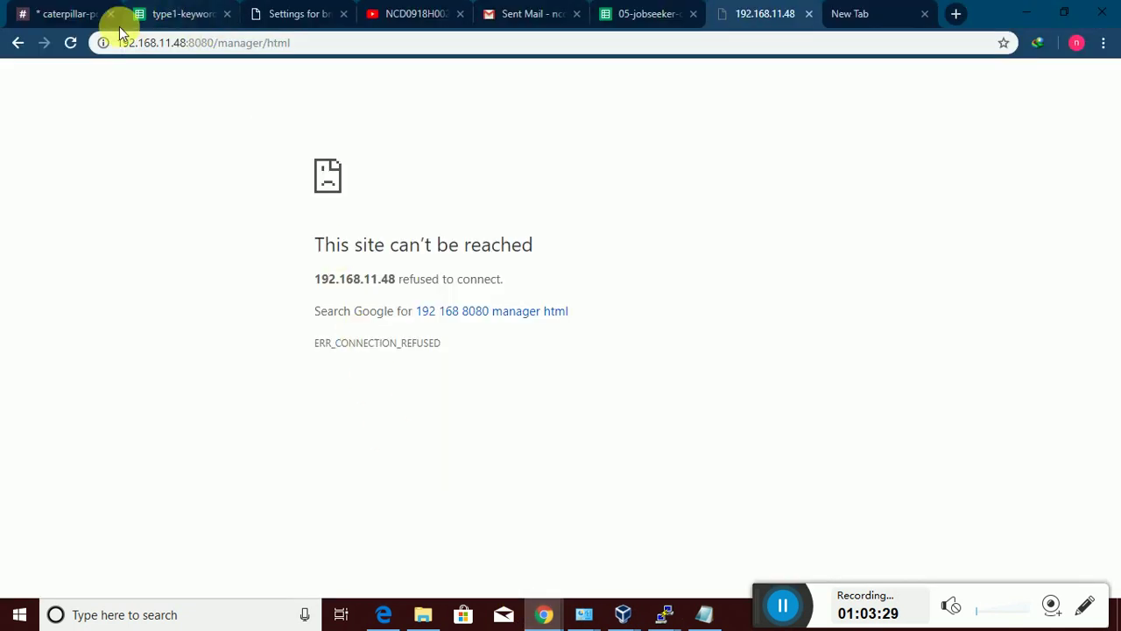
pyautogui.click(71, 42)
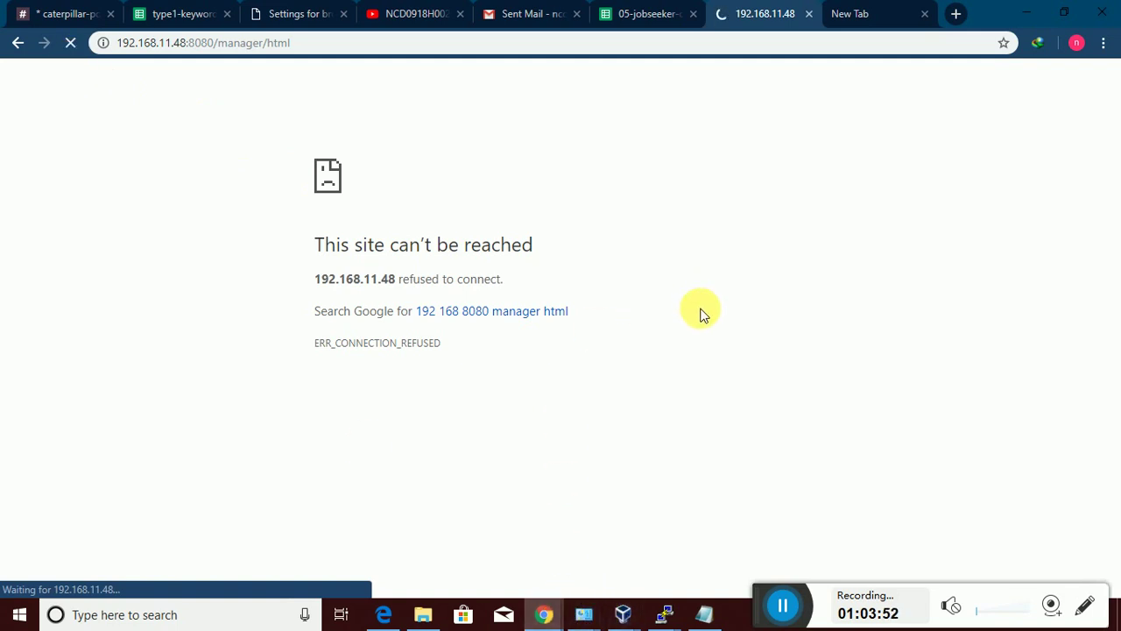
pyautogui.click(71, 44)
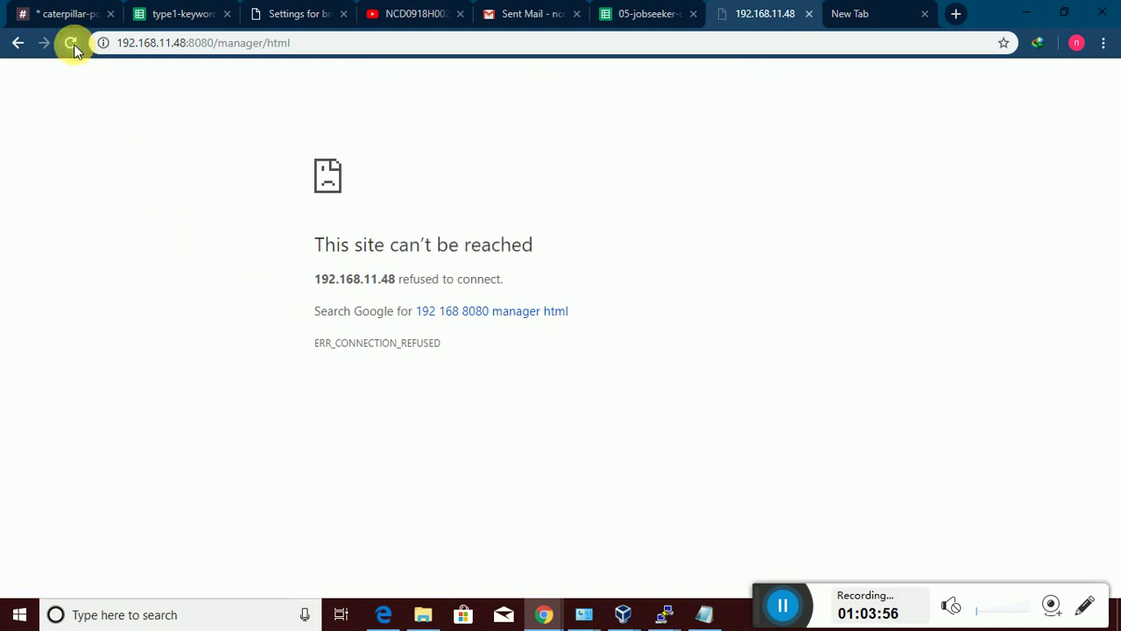
pyautogui.click(71, 43)
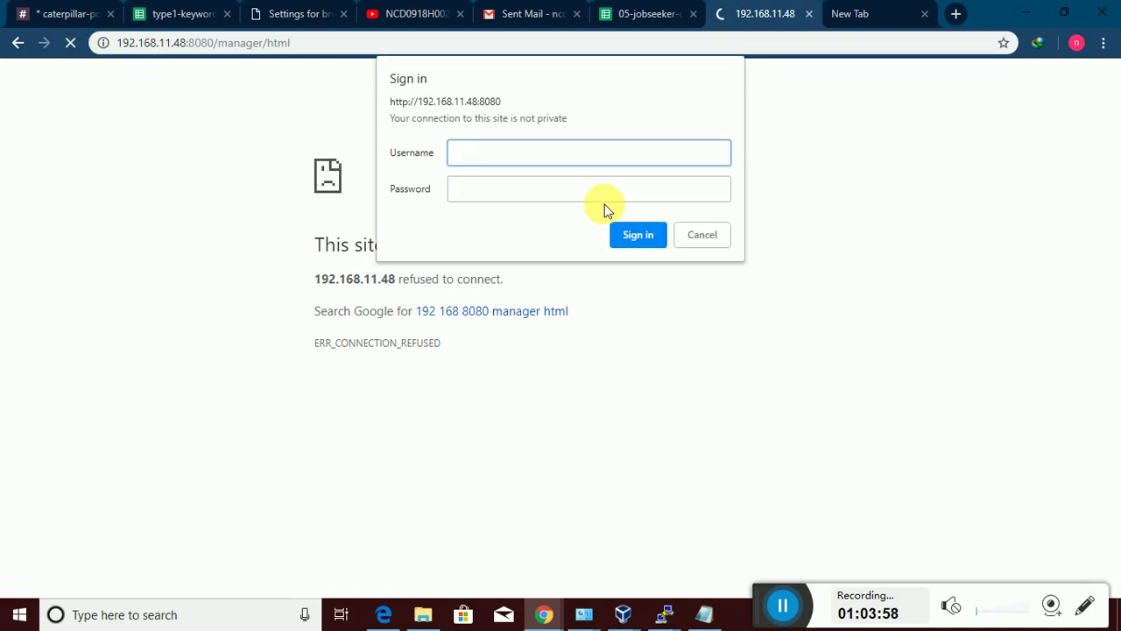
# Sign in with the manager-gui username and password to open the Web Application Manager
pyautogui.write('ncodeit')
pyautogui.press('Tab')
pyautogui.write('*****')
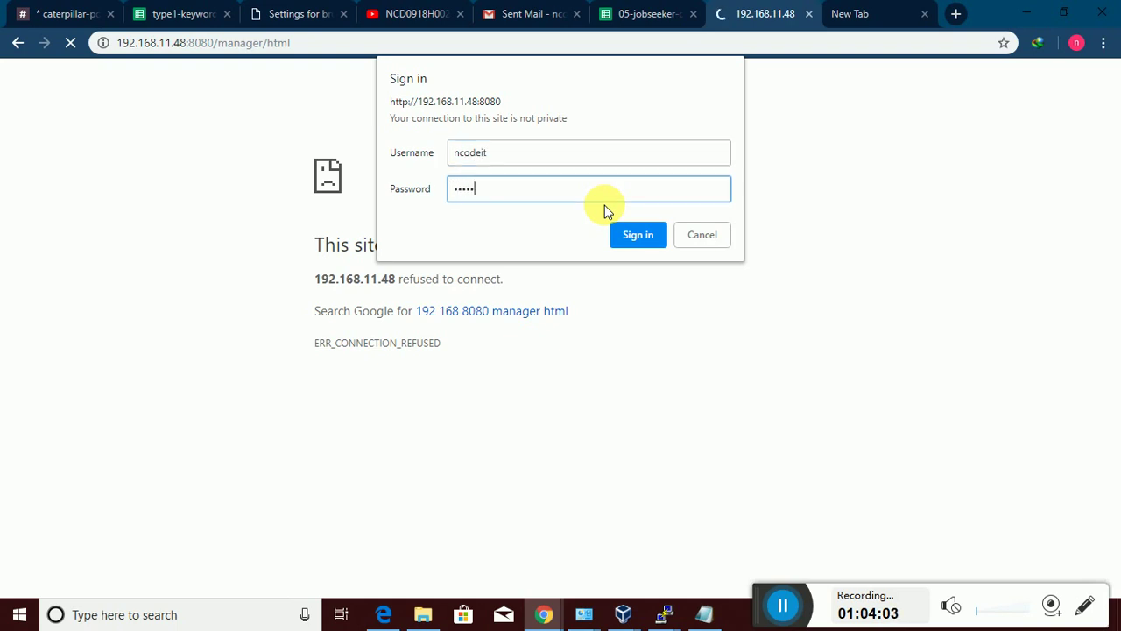
pyautogui.write('*')
pyautogui.press('Return')
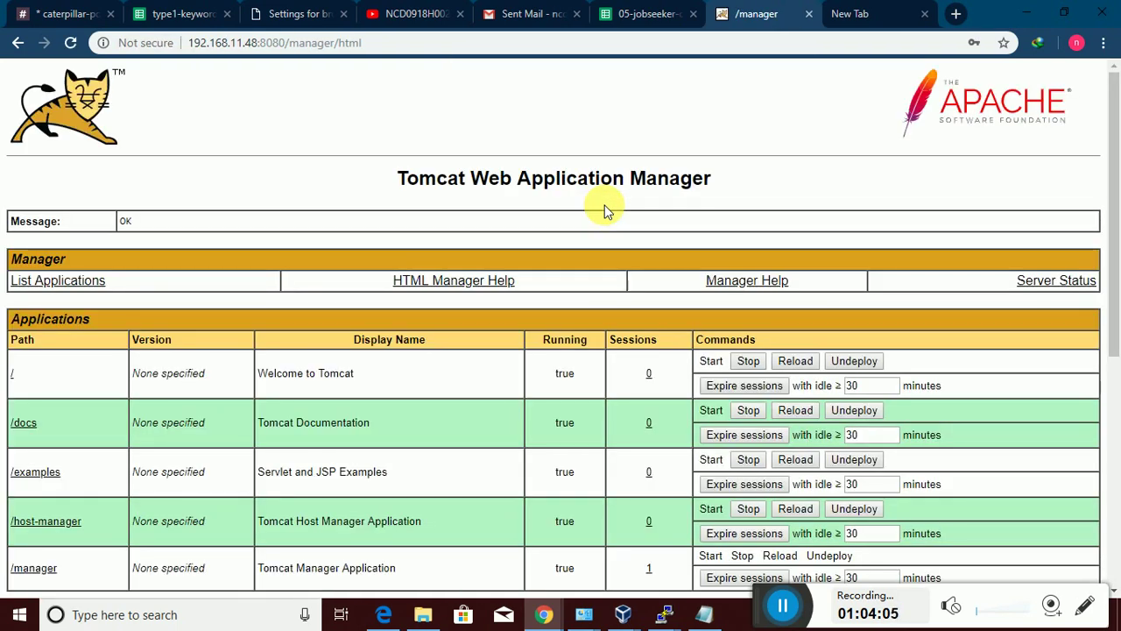
pyautogui.scroll(-1, 627, 216)
pyautogui.scroll(1, 626, 216)
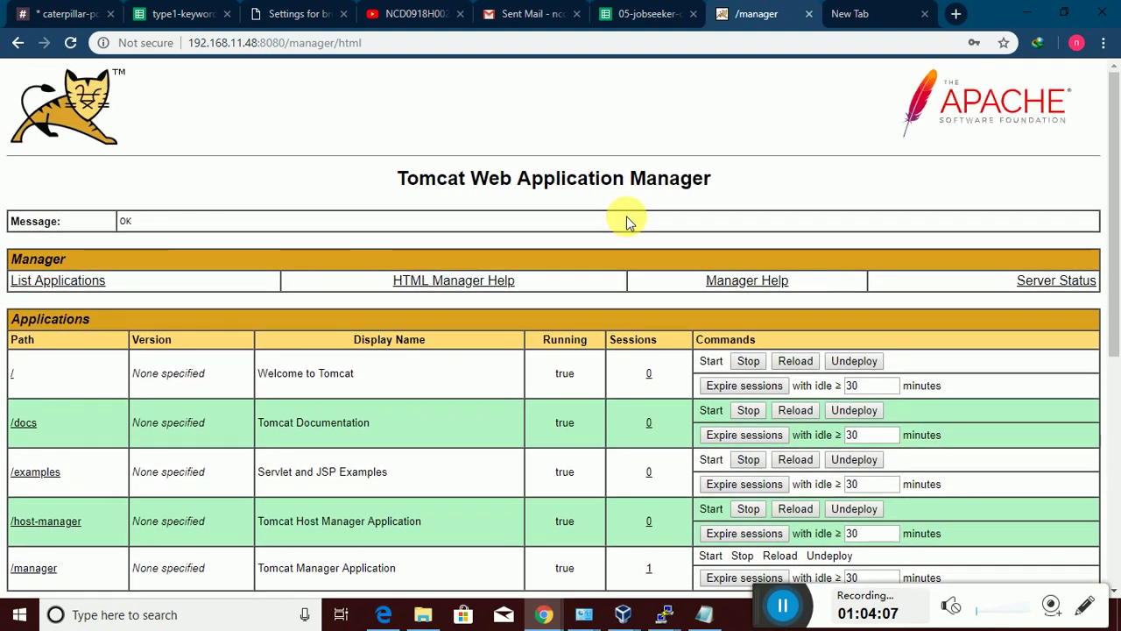
pyautogui.scroll(-2, 626, 218)
pyautogui.scroll(2, 626, 218)
pyautogui.scroll(-3, 626, 218)
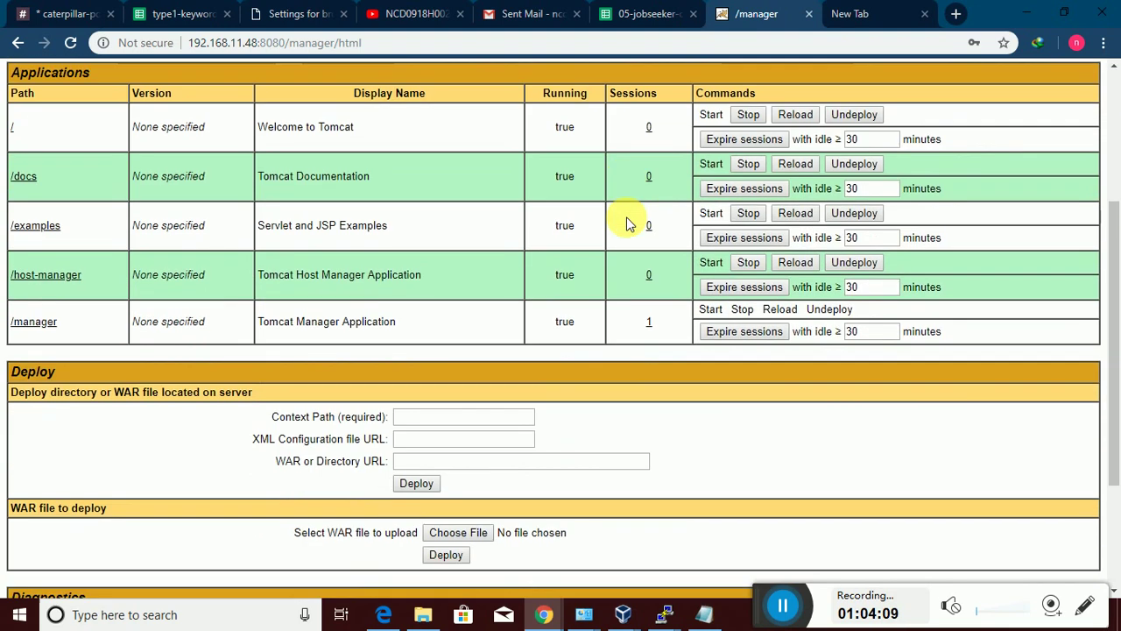
pyautogui.scroll(-3, 627, 224)
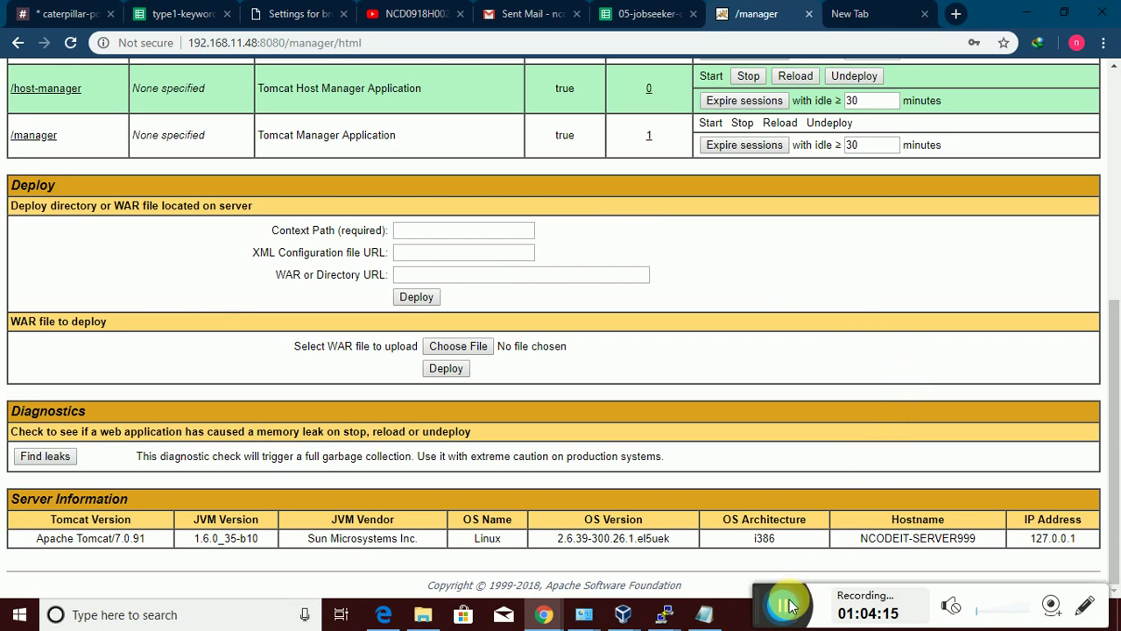
pyautogui.scroll(4, 652, 288)
pyautogui.scroll(-2, 663, 289)
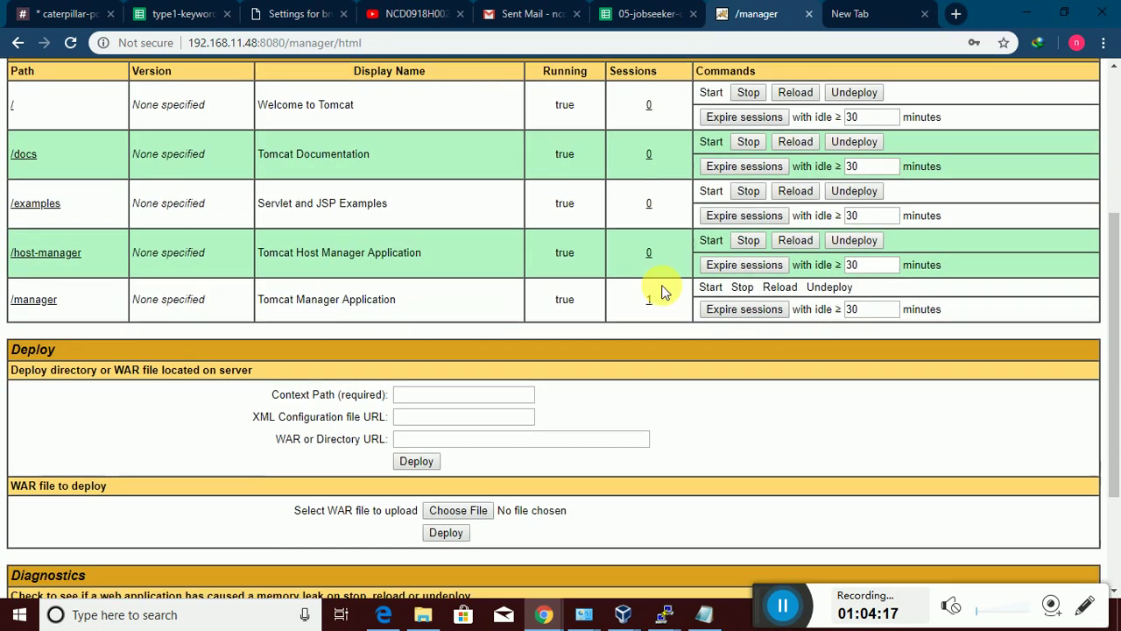
pyautogui.scroll(-3, 663, 292)
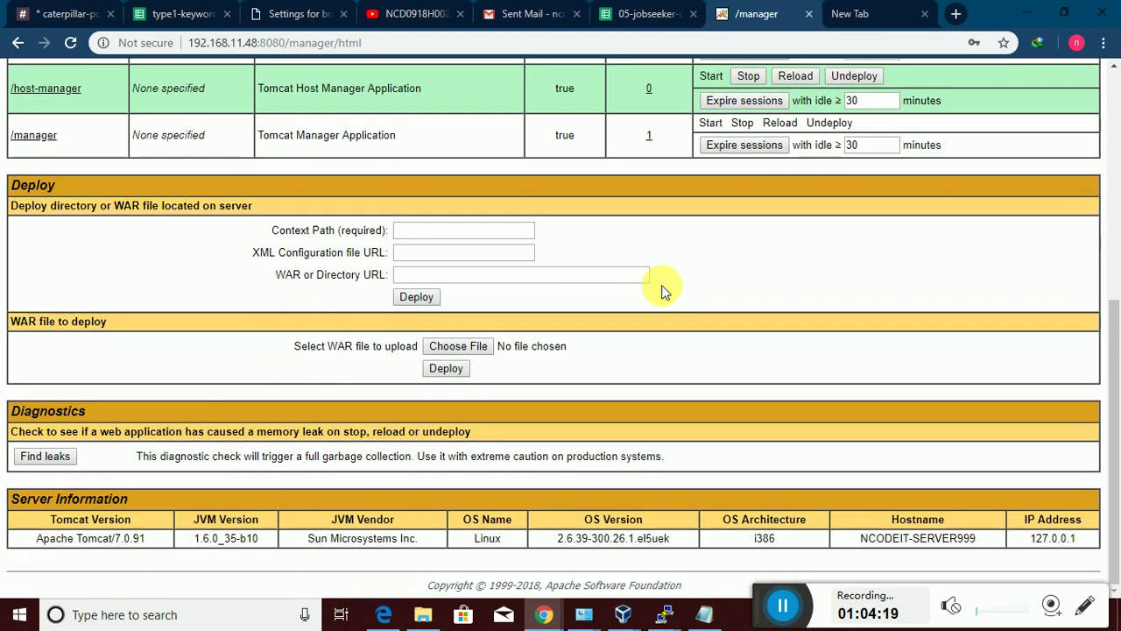